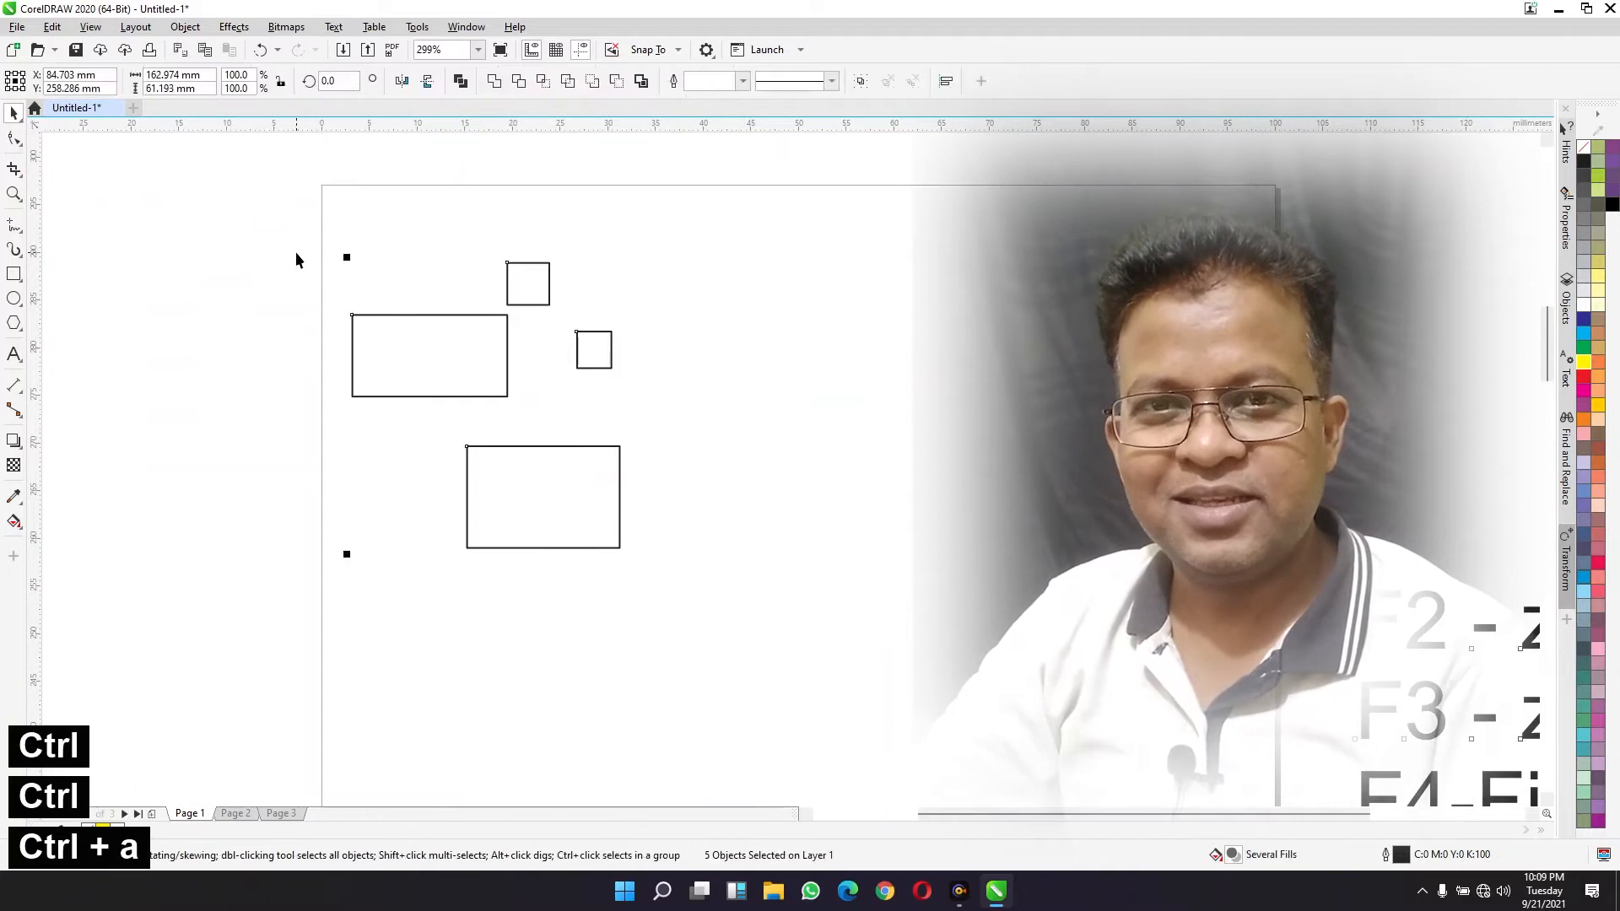
Step: Add artistic text listing select, move, scale, rotate, skew and copy on separate lines near the page's upper-left corner
key("F2")
left_click(923, 488)
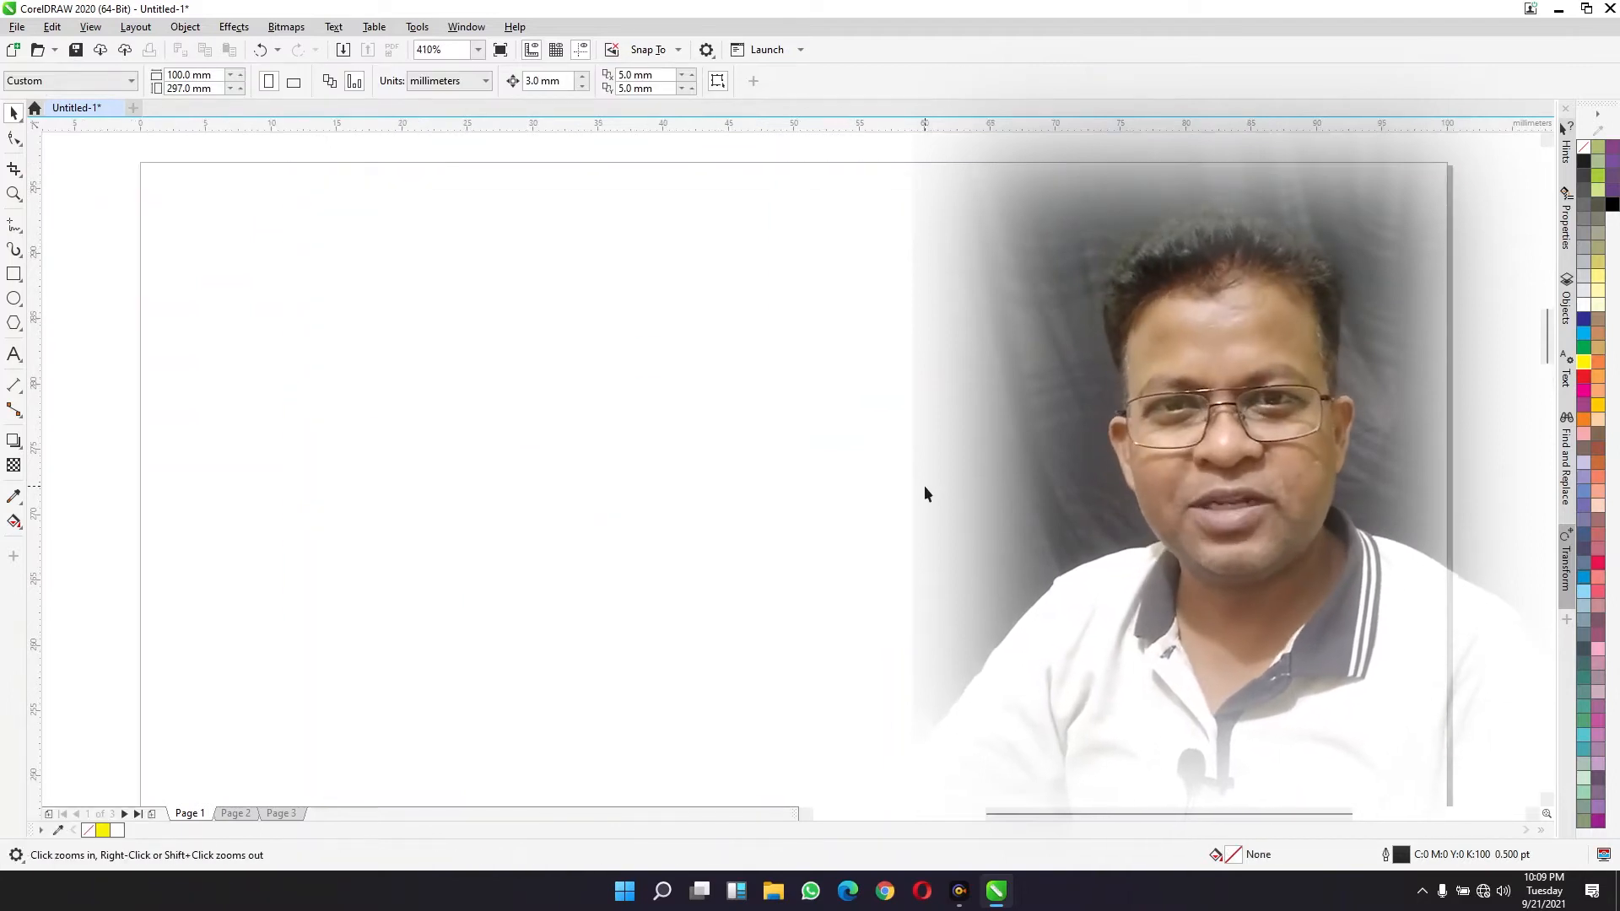
key("F8")
left_click(205, 233)
type("select")
key("Return")
type("move")
key("Return")
type("scale")
key("Return")
type("rotate")
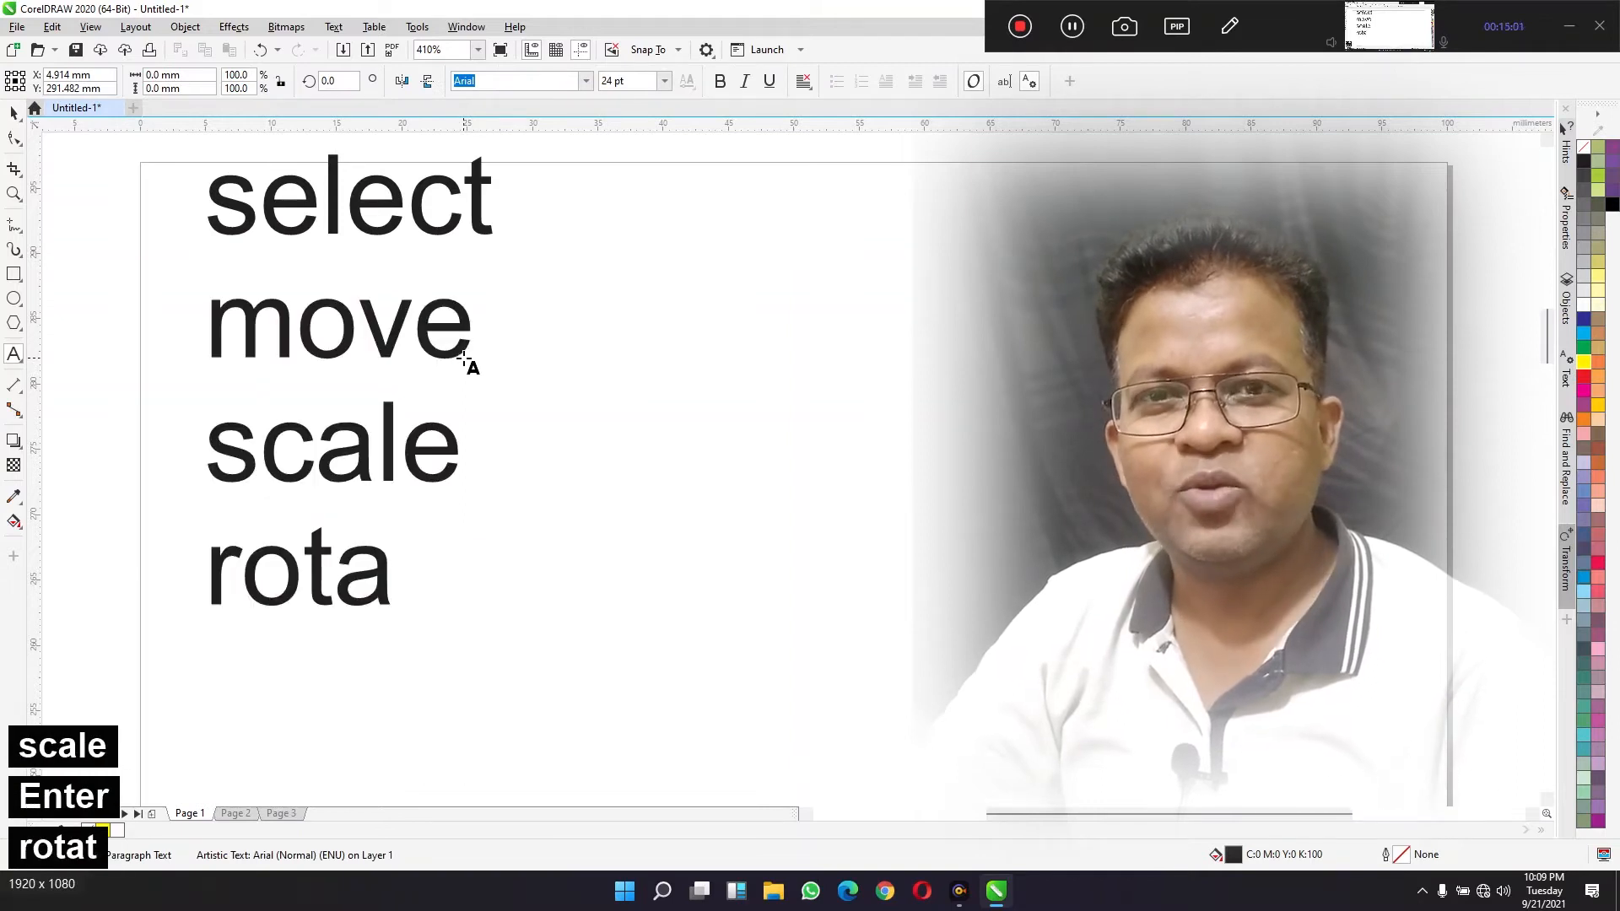
key("Return")
type("skew")
key("Return")
type("copy")
key("ctrl+space")
scroll(463, 358, "down", 1)
key("z")
left_click_drag(237, 166, 1080, 683)
key("space")
left_click(839, 516)
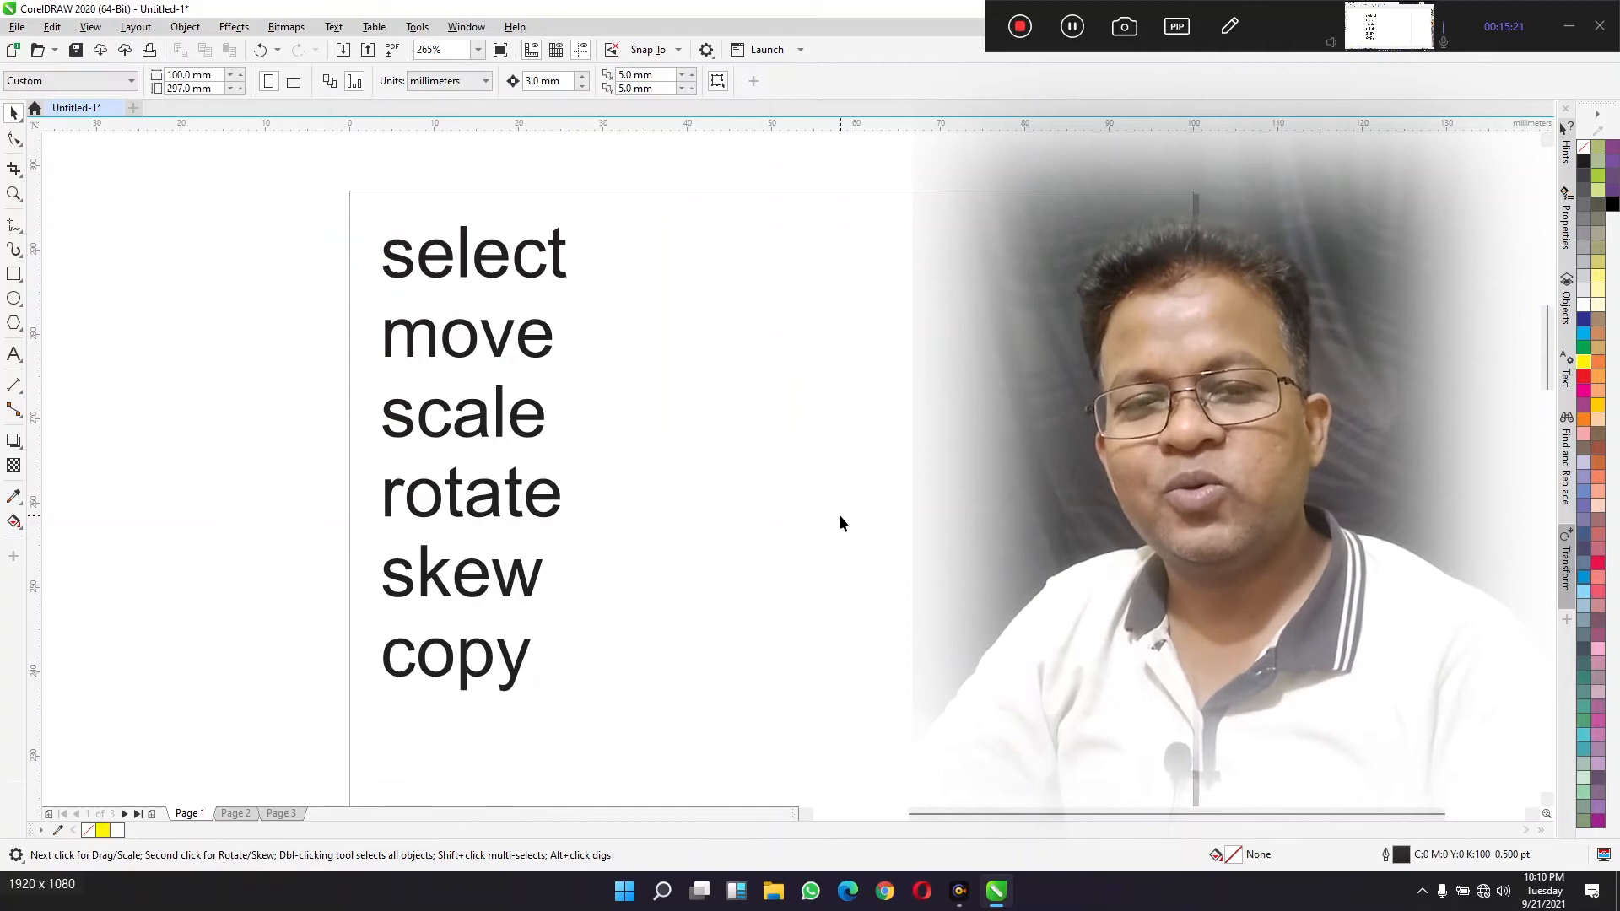
Step: Draw a rectangle about 35.7 mm wide and 27.2 mm high beside the word list and move it closer to the words
key("F6")
left_click_drag(748, 360, 1048, 591)
key("space")
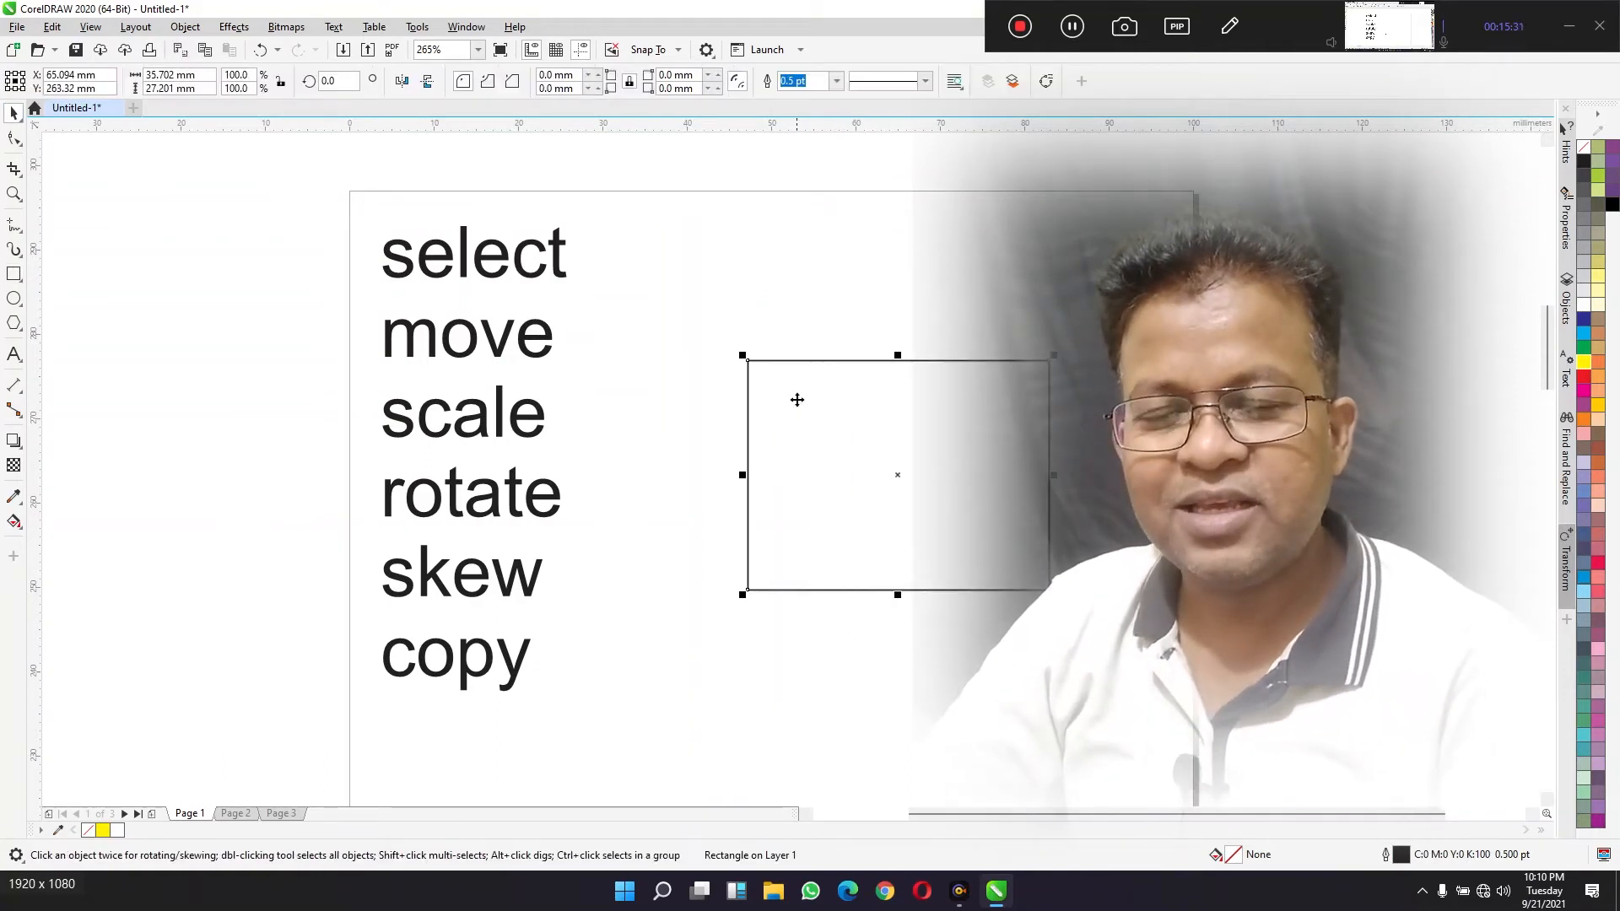
left_click_drag(937, 518, 833, 556)
left_click_drag(815, 618, 829, 524)
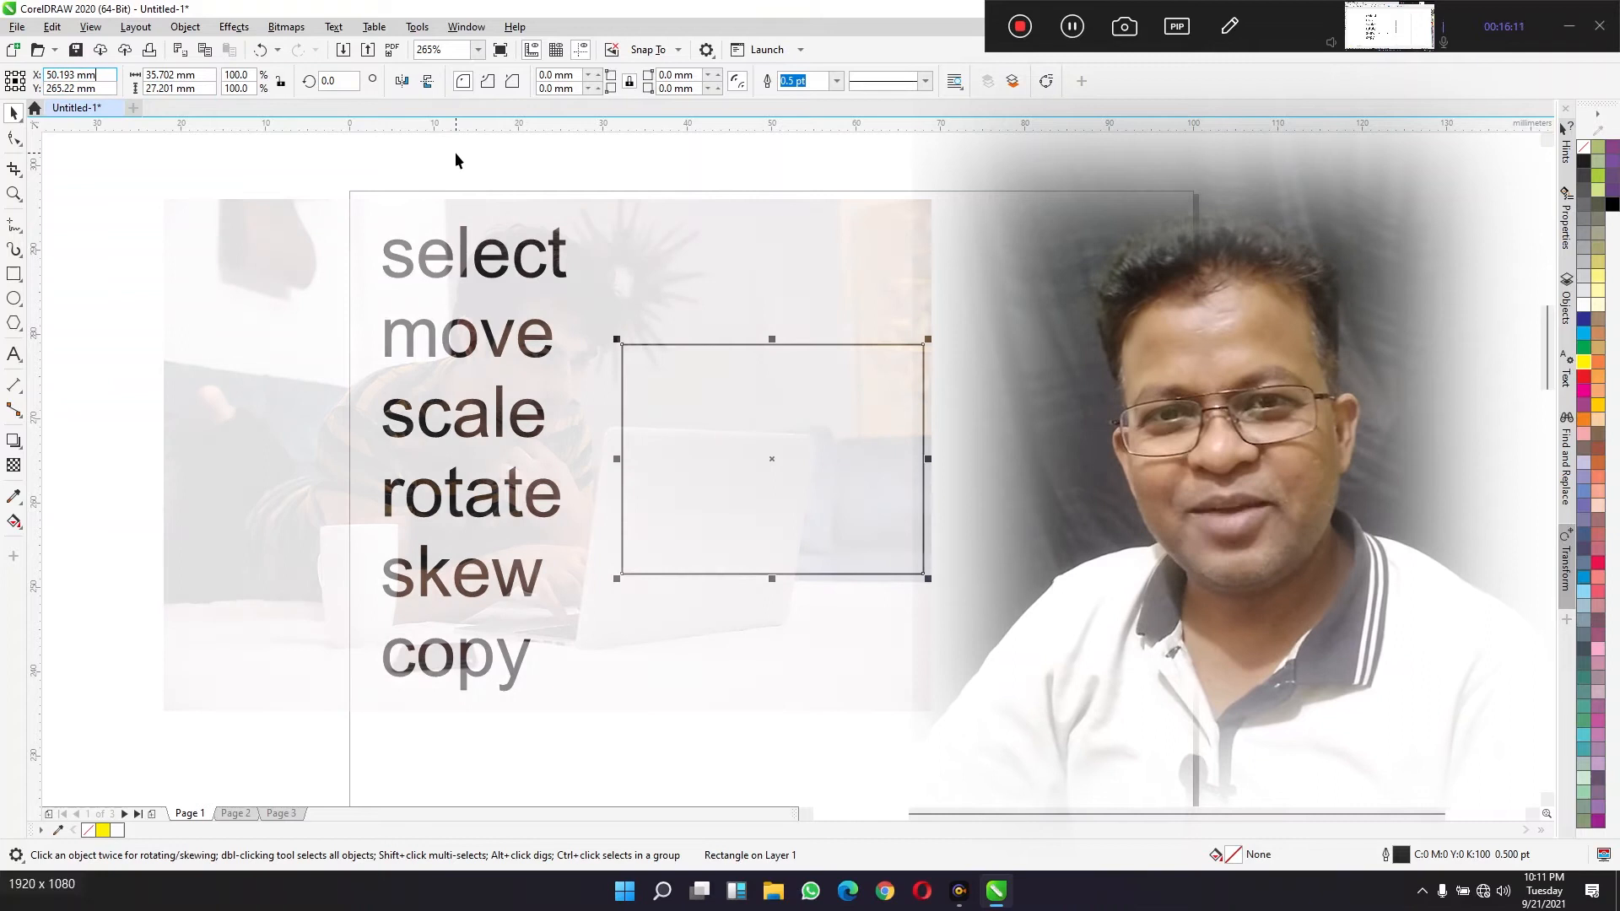
Step: Shift the rectangle by adding 10 mm to its X position and subtracting 10 mm from its Y position
type("+10")
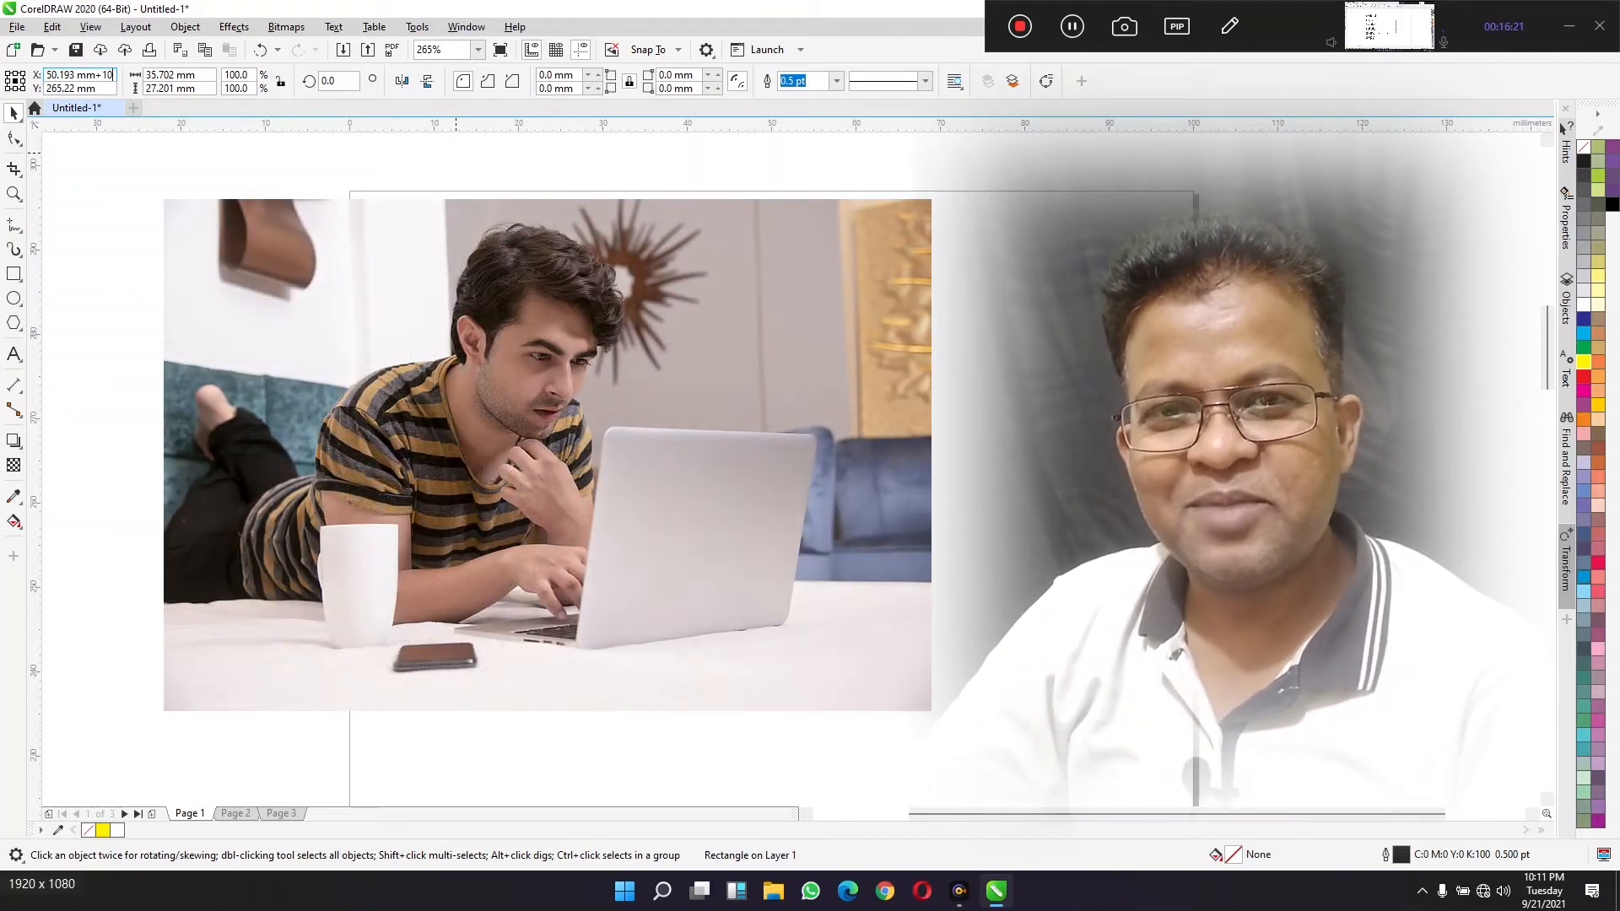
key("Return")
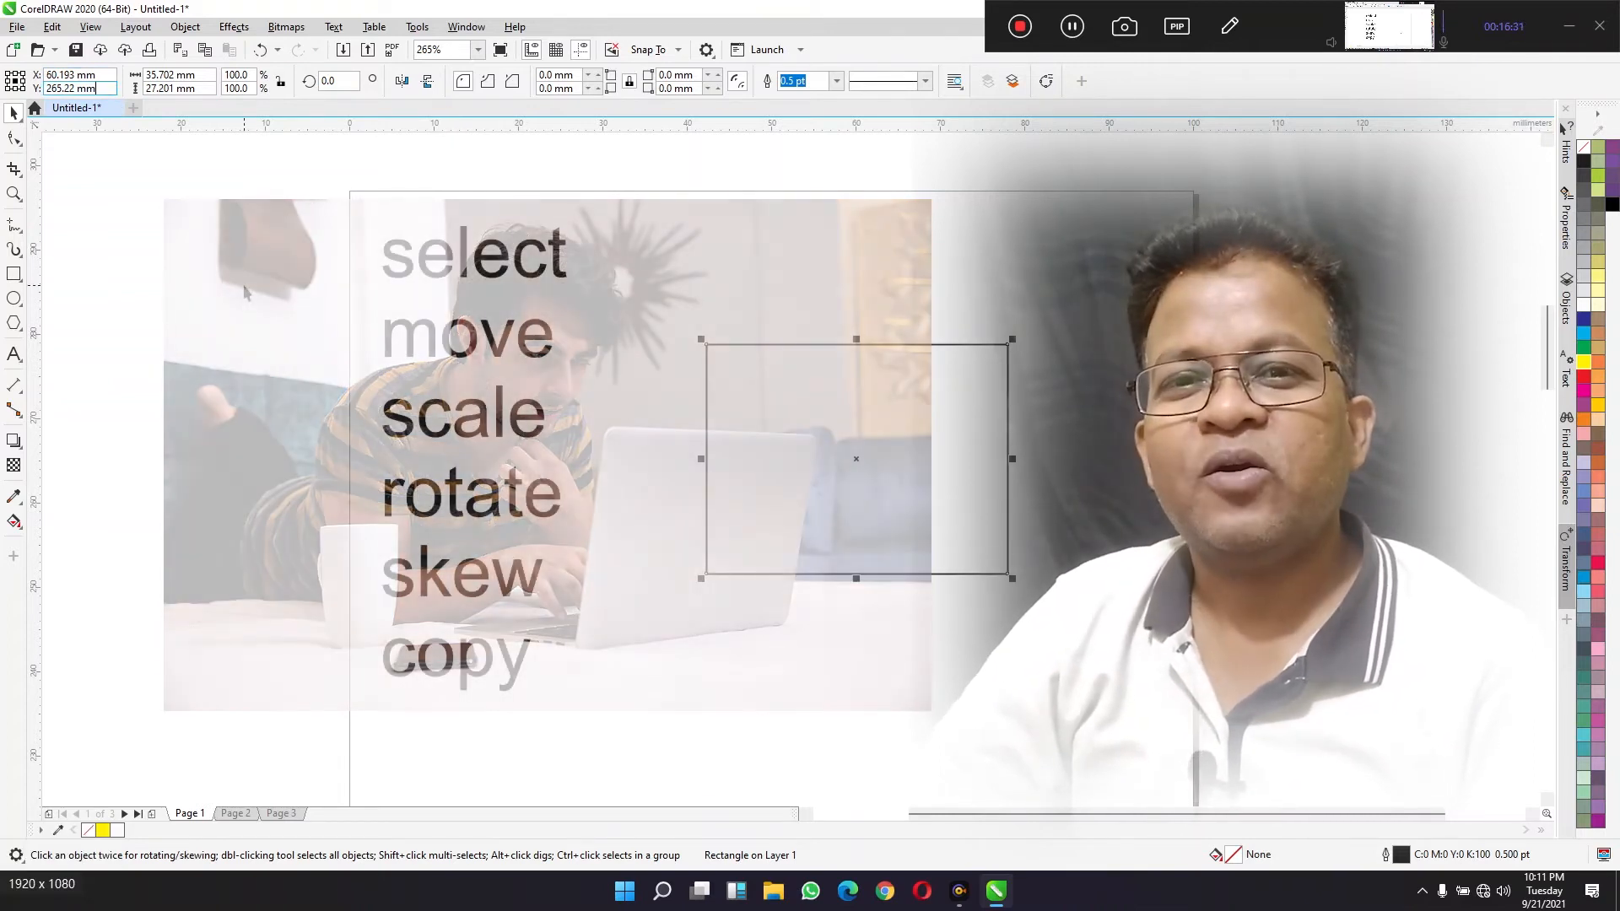
type("-10")
key("Return")
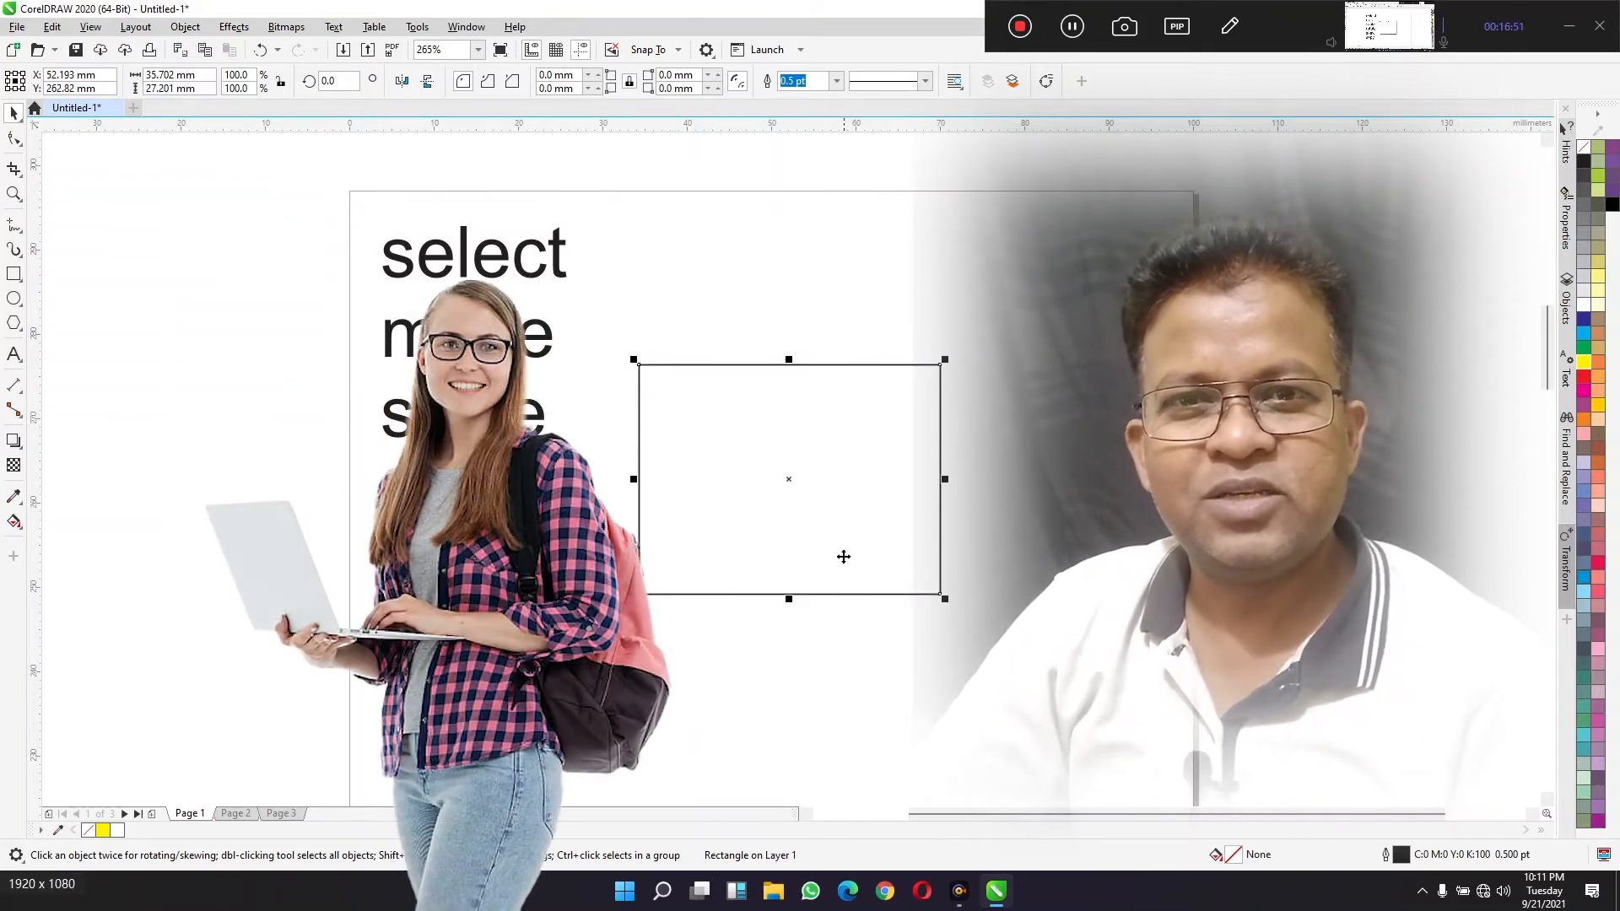
Step: Enlarge the rectangle proportionally from its corners to about 55.9 mm by 42.6 mm
left_click_drag(766, 483, 764, 499)
left_click_drag(943, 614, 1039, 688)
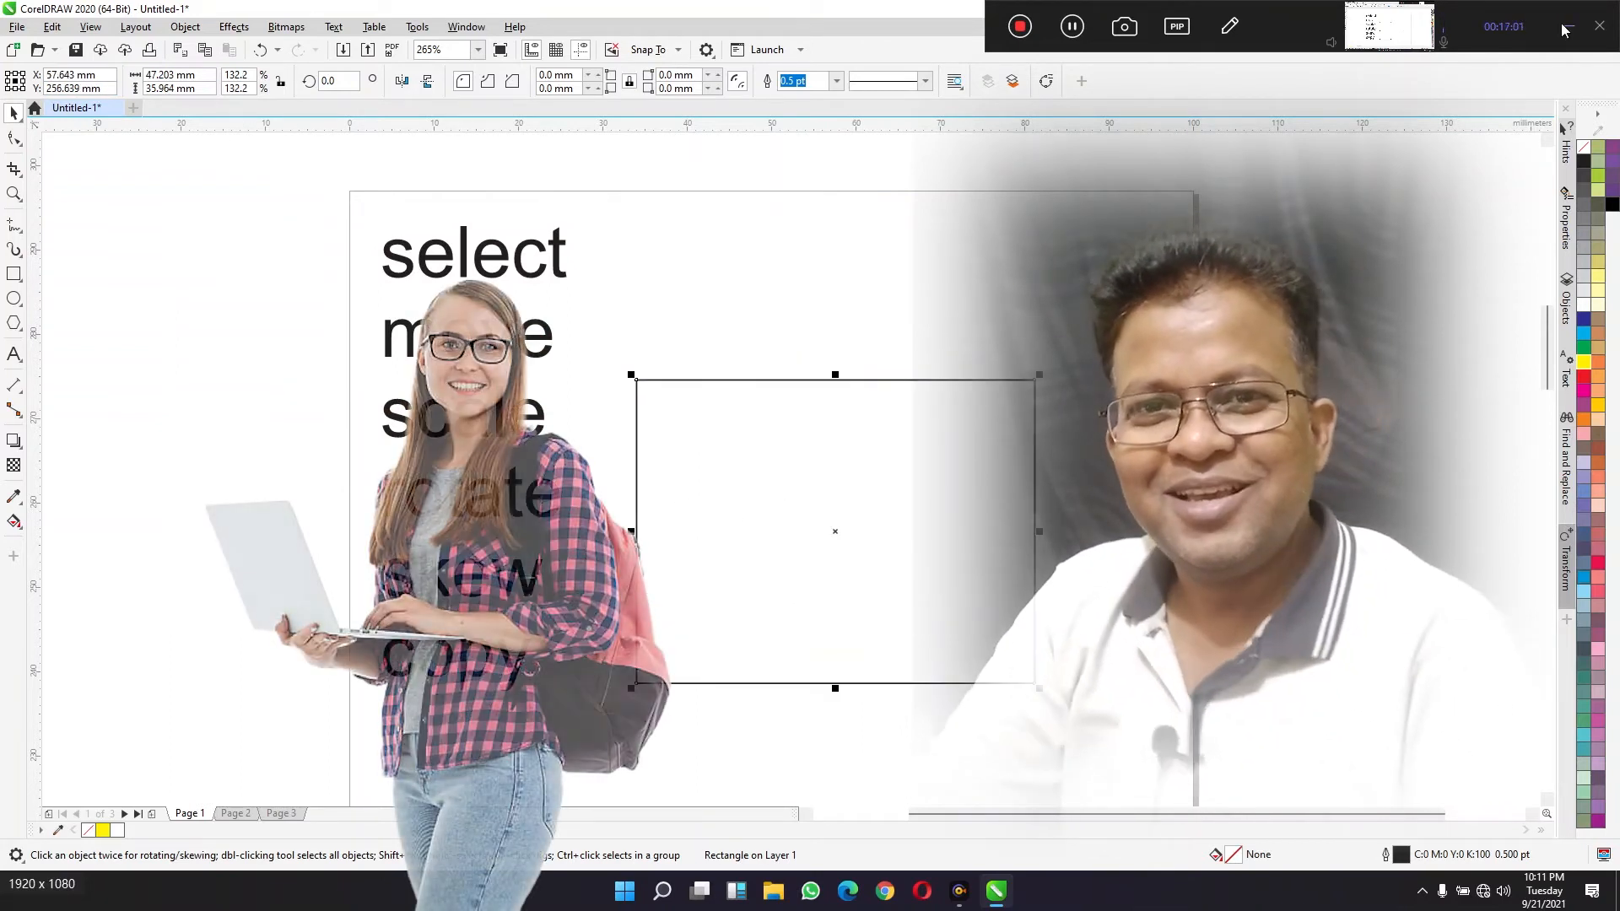
left_click_drag(1039, 375, 1112, 319)
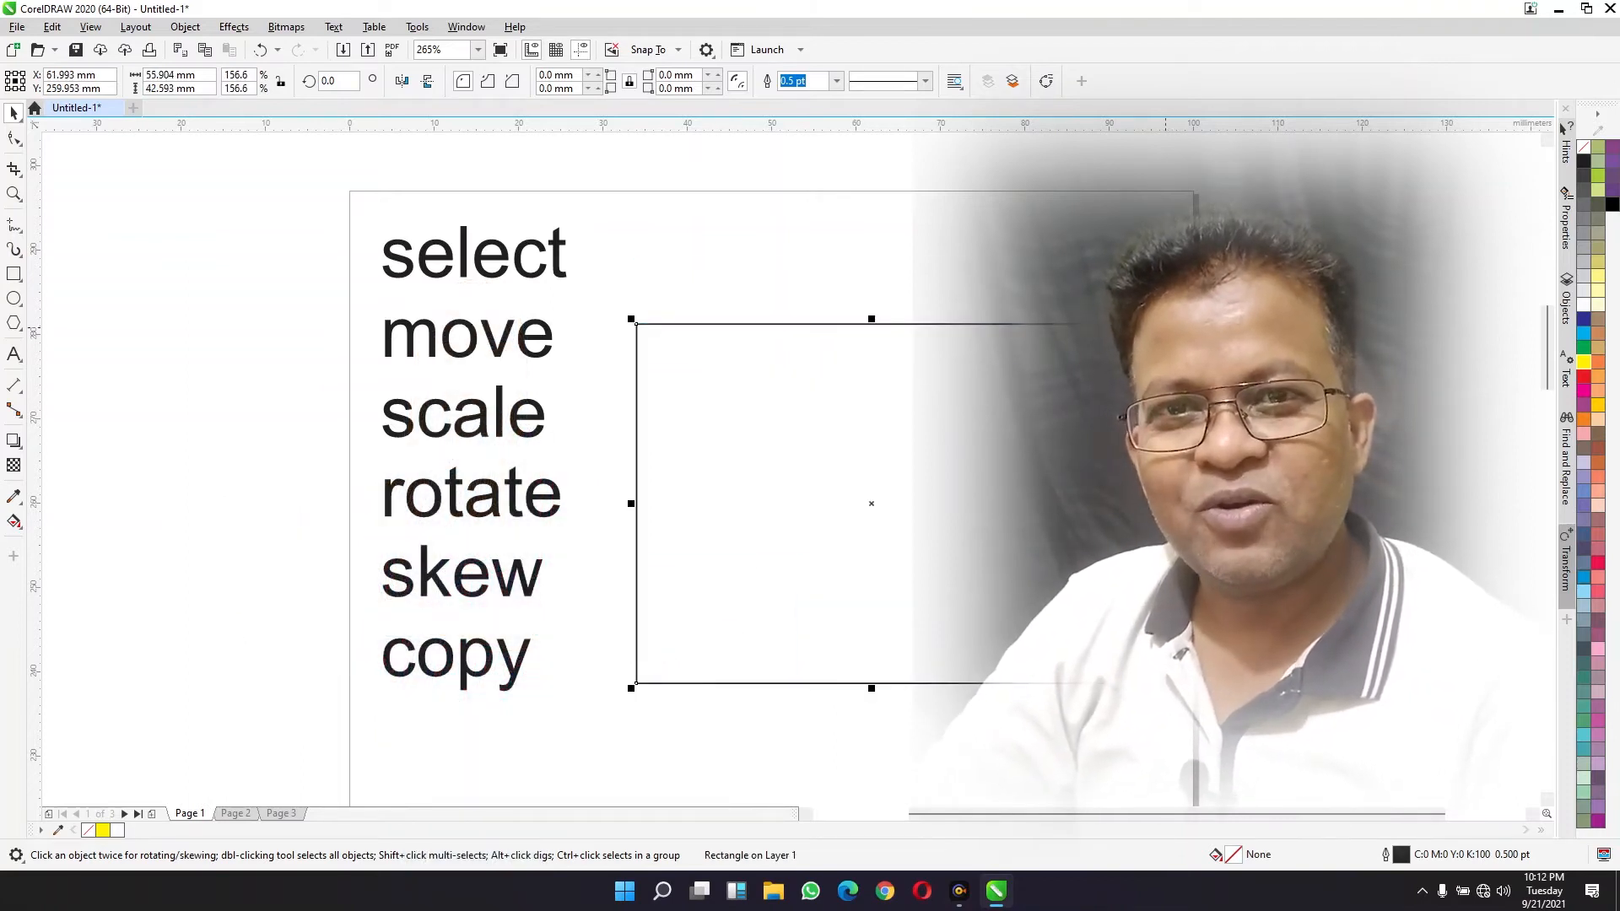
Step: Stretch the rectangle horizontally and vertically by its side handles, then scale it from a corner to about 51.0 mm by 36.7 mm
left_click_drag(1113, 503, 760, 503)
left_click_drag(760, 503, 1017, 504)
left_click_drag(823, 319, 822, 624)
left_click_drag(823, 624, 827, 408)
left_click_drag(1016, 408, 1072, 368)
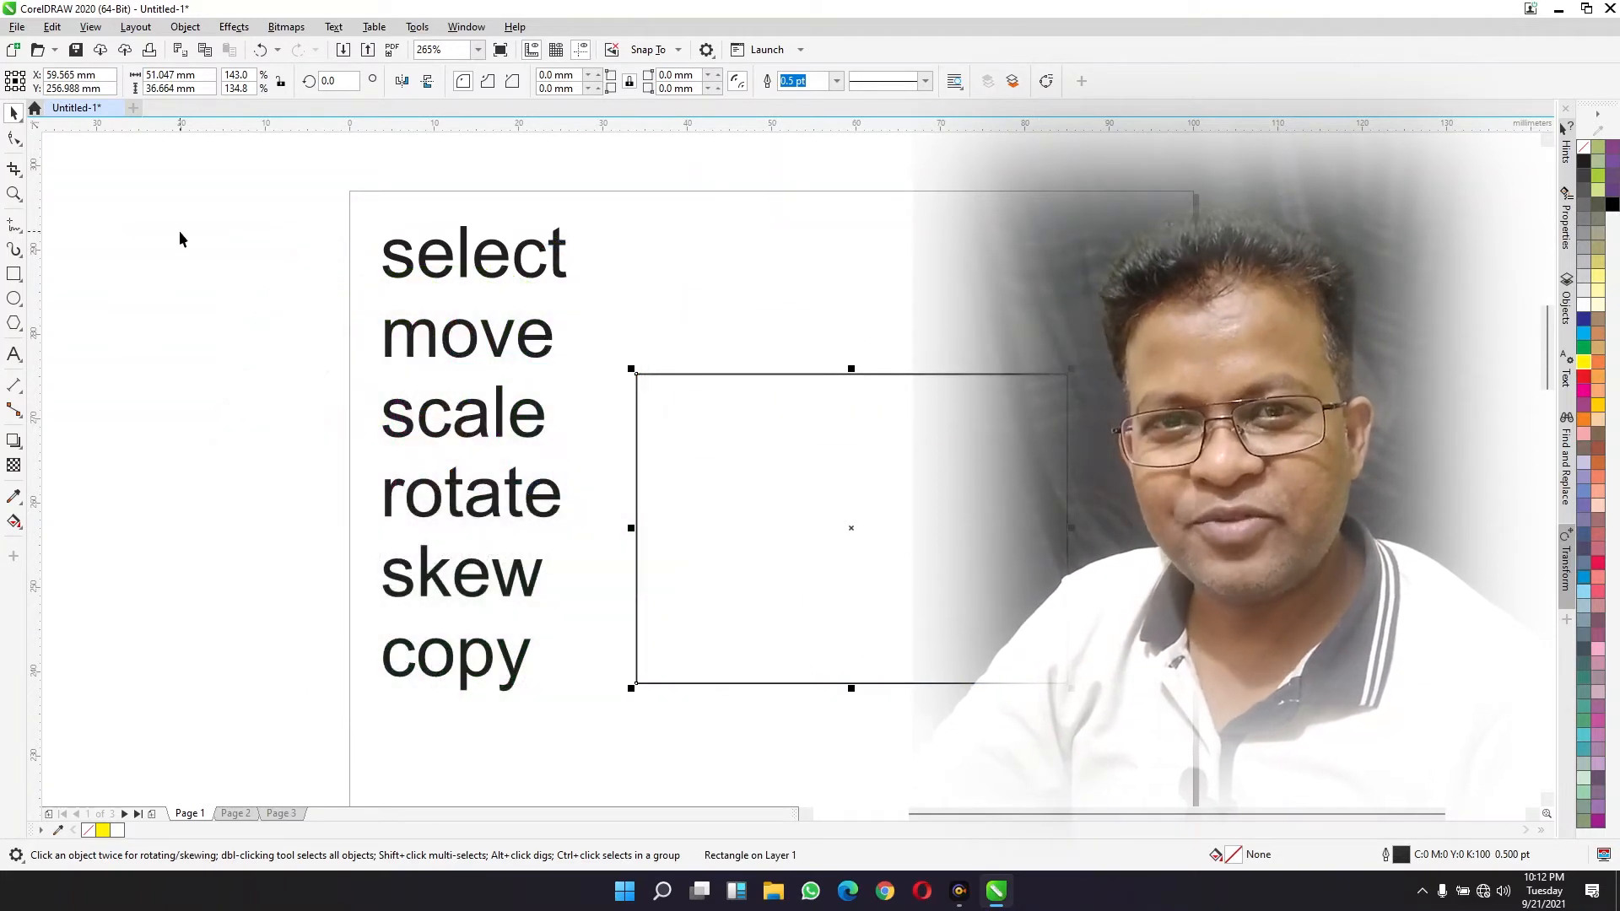
Step: Set the rectangle's width to 90 mm and its height to 55 mm
left_click(169, 75)
type("90")
key("Return")
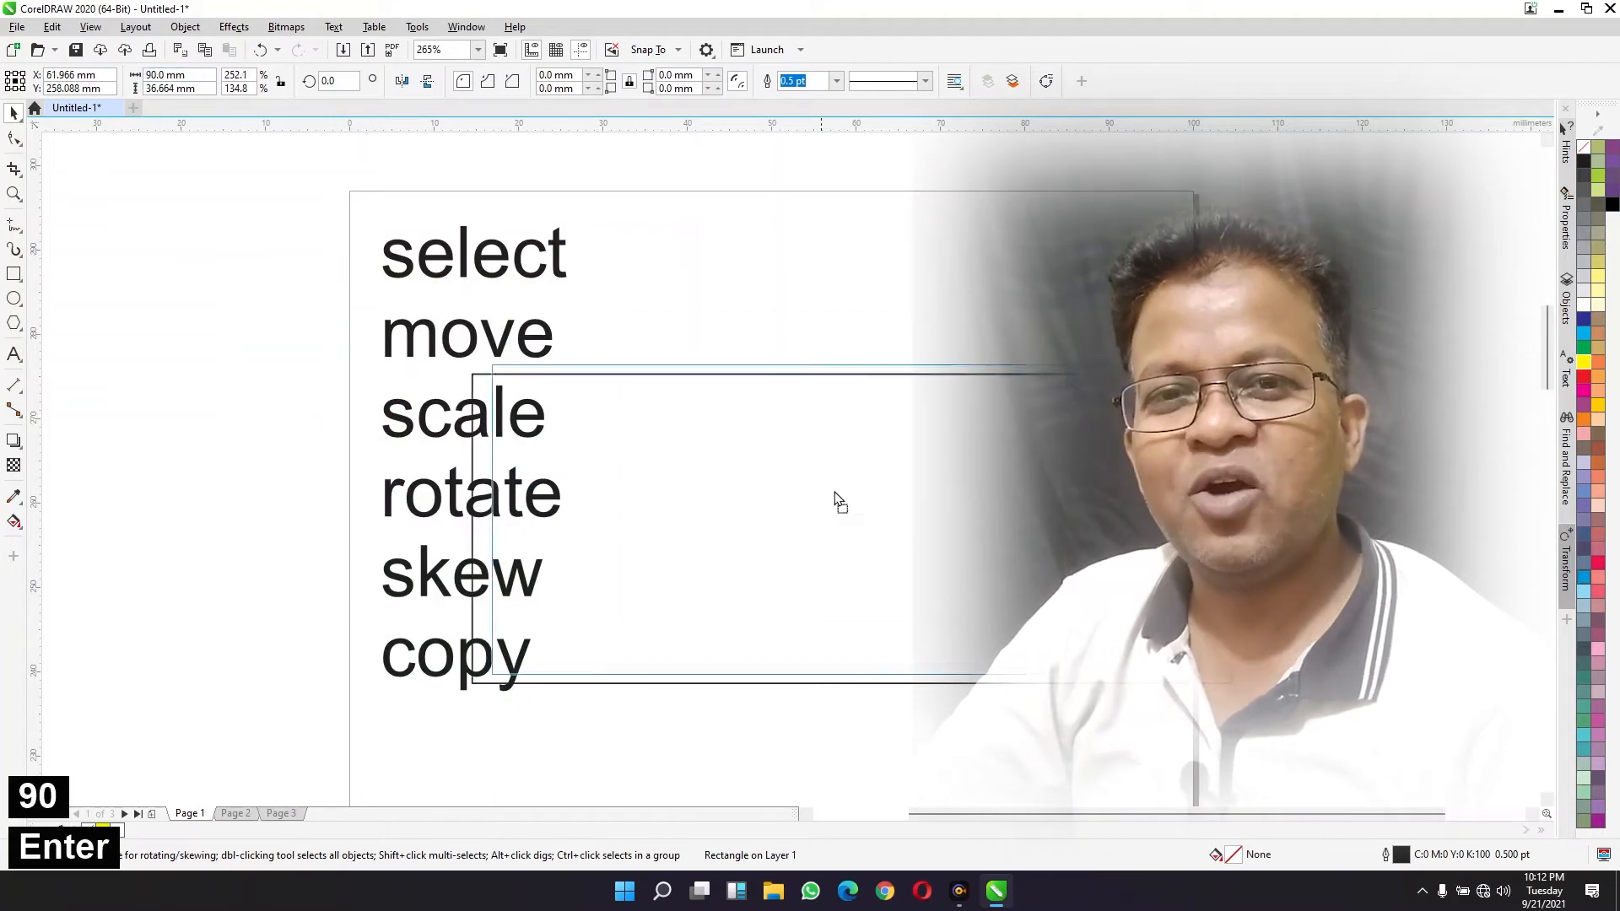
key("Tab")
type("55")
key("Return")
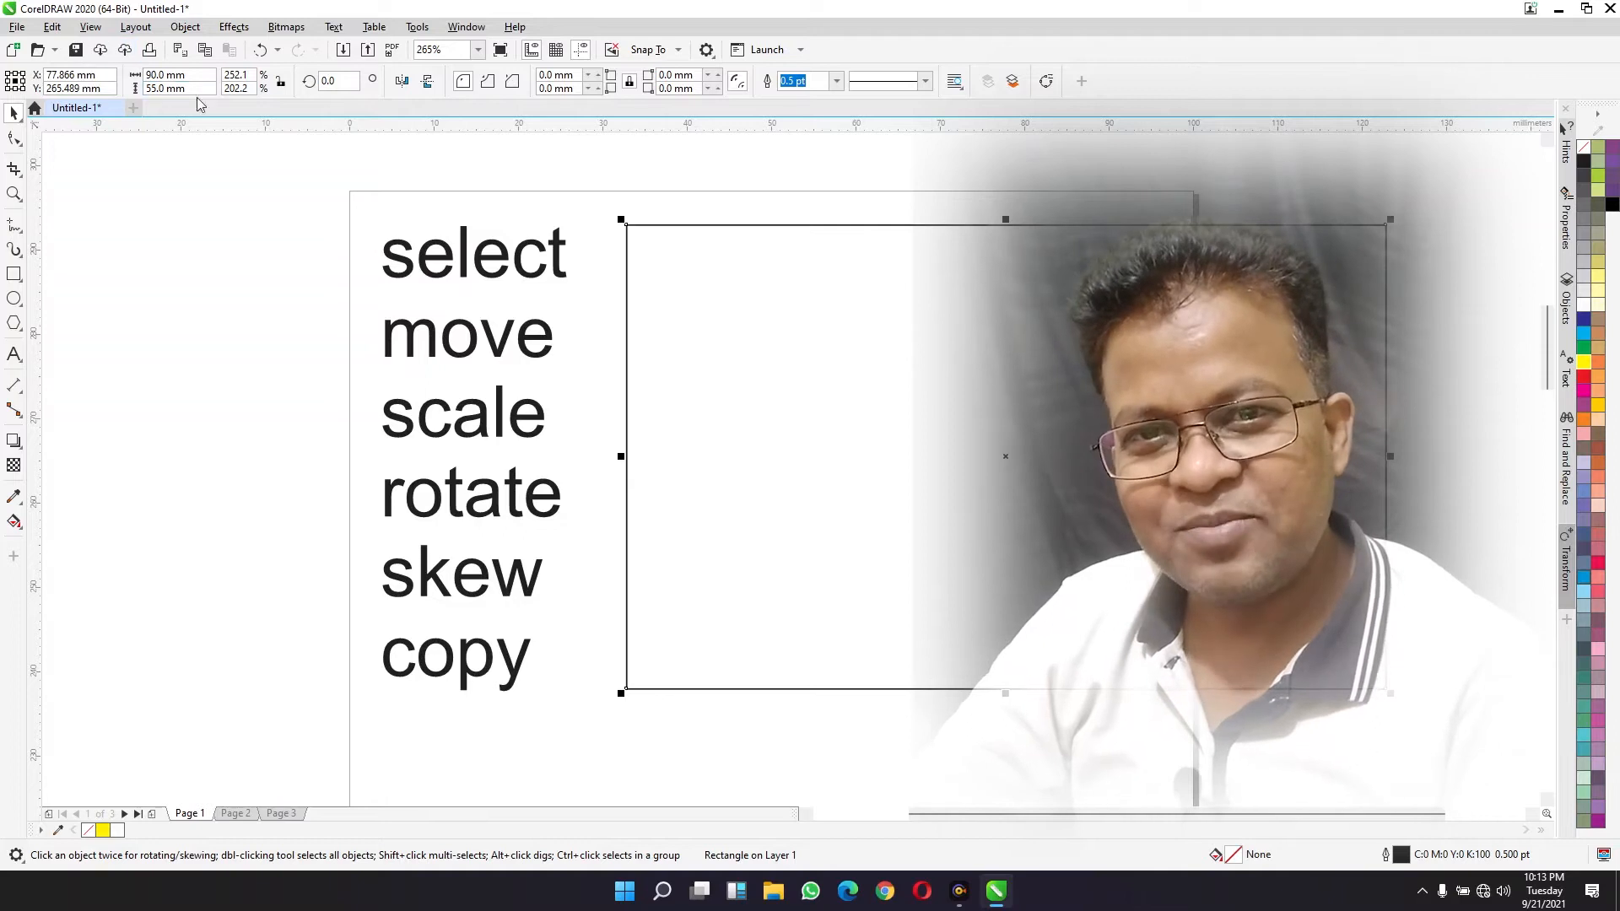
Step: Move the rectangle slightly toward the words and scale it proportionally to a width of 45 mm
left_click_drag(677, 342, 649, 360)
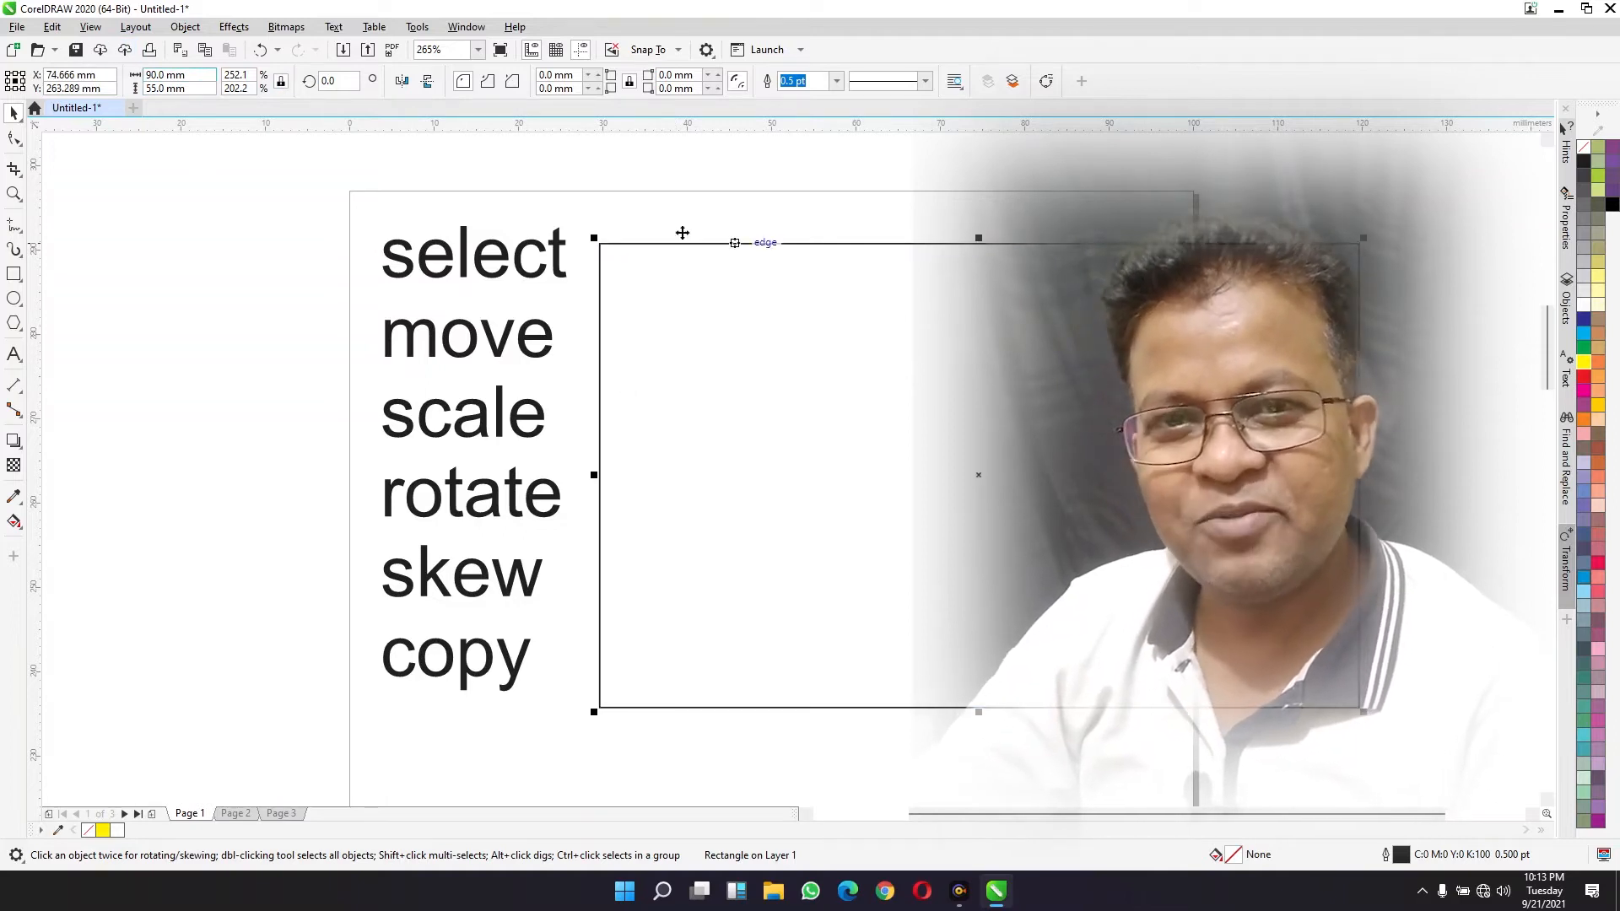
left_click(173, 75)
type("45")
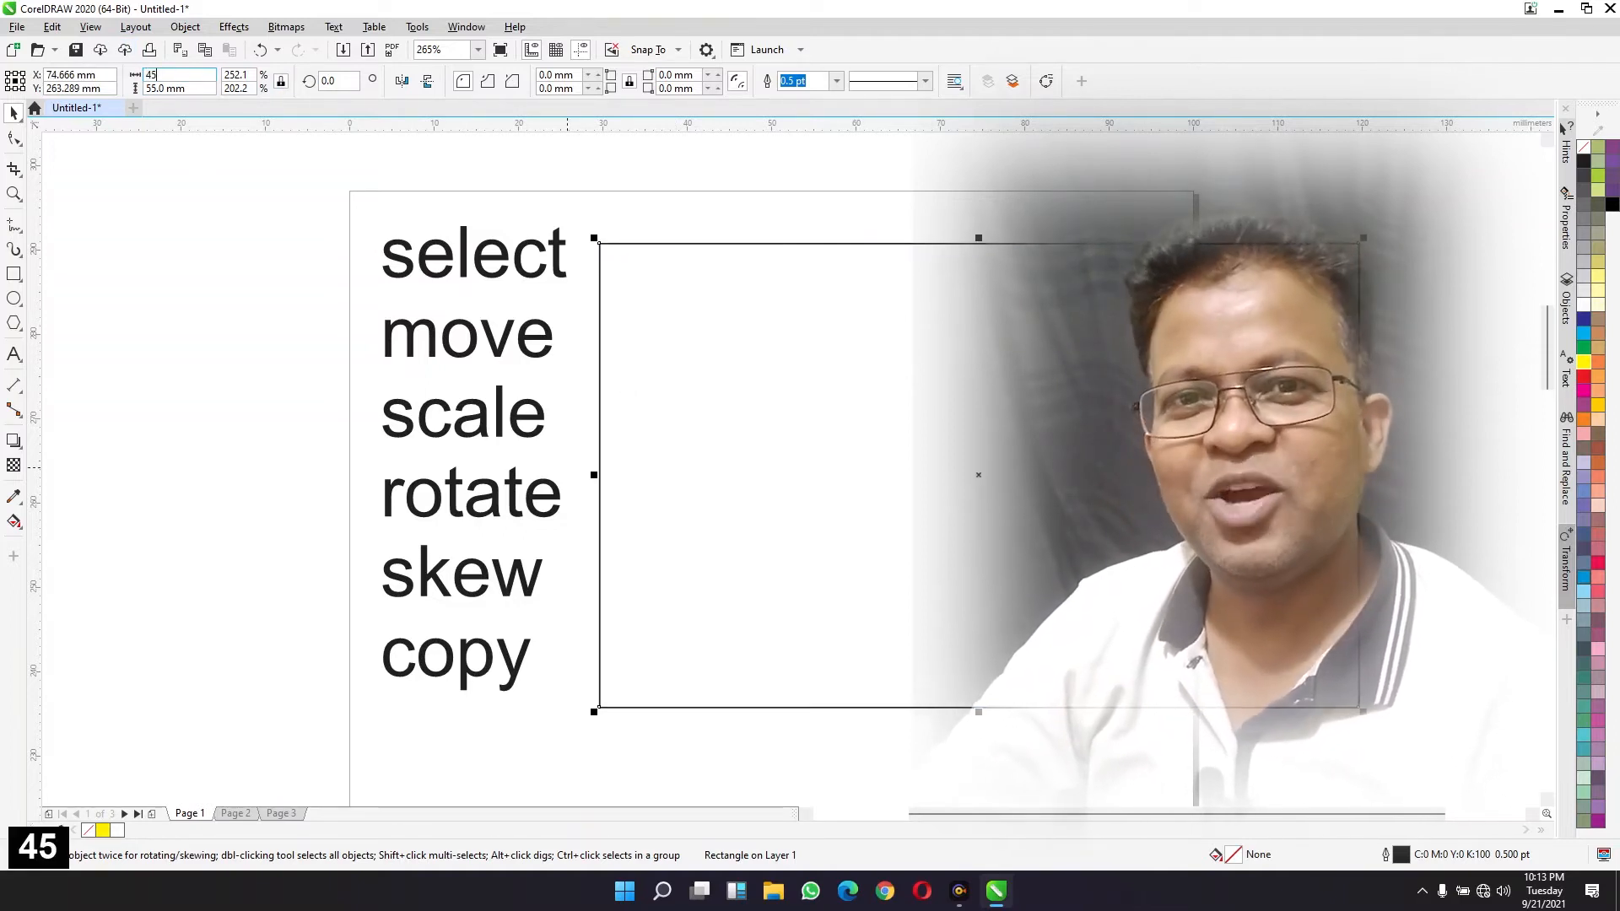
key("Return")
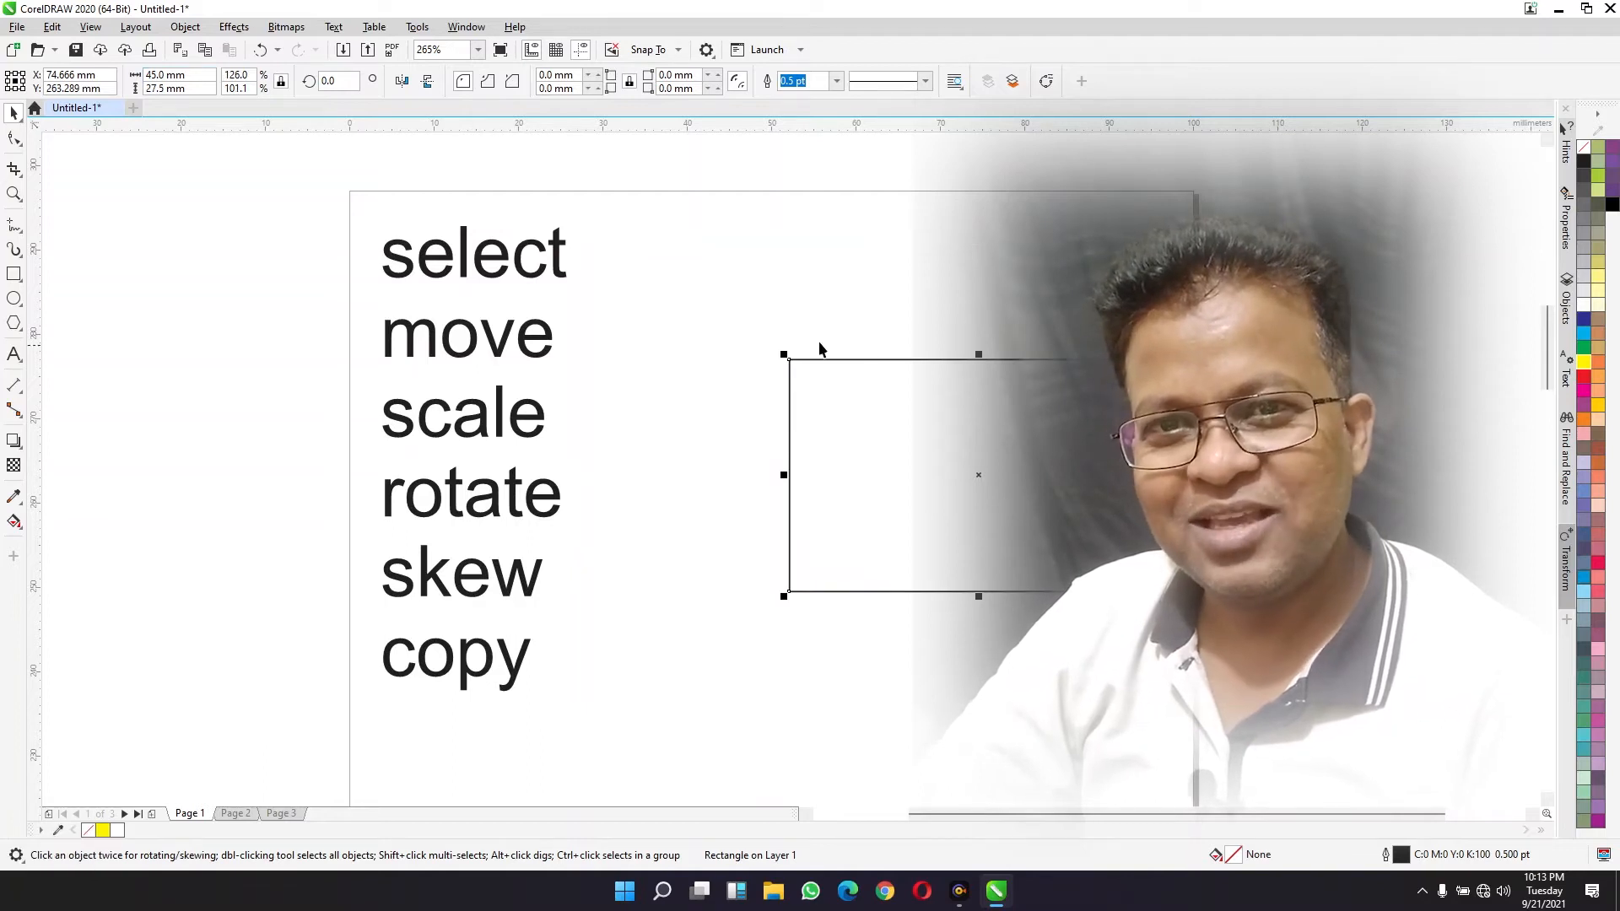
Step: Move the rectangle down beside the lower words, set only its width to 90 mm, and delete it
left_click_drag(1092, 427, 907, 531)
left_click(194, 76)
type("90")
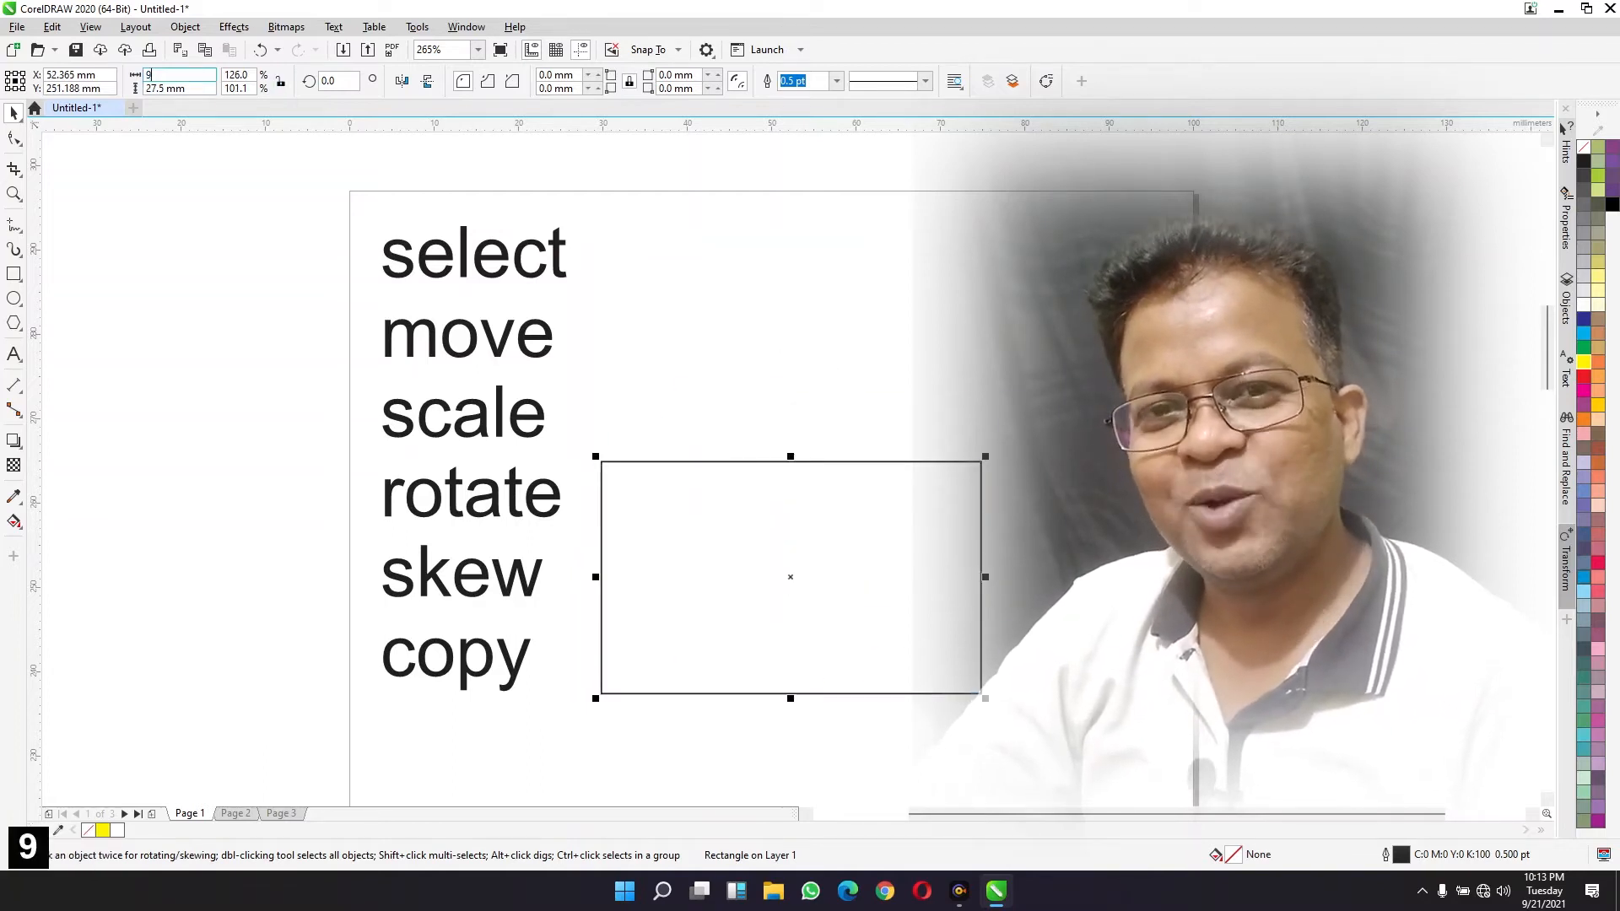
key("Return")
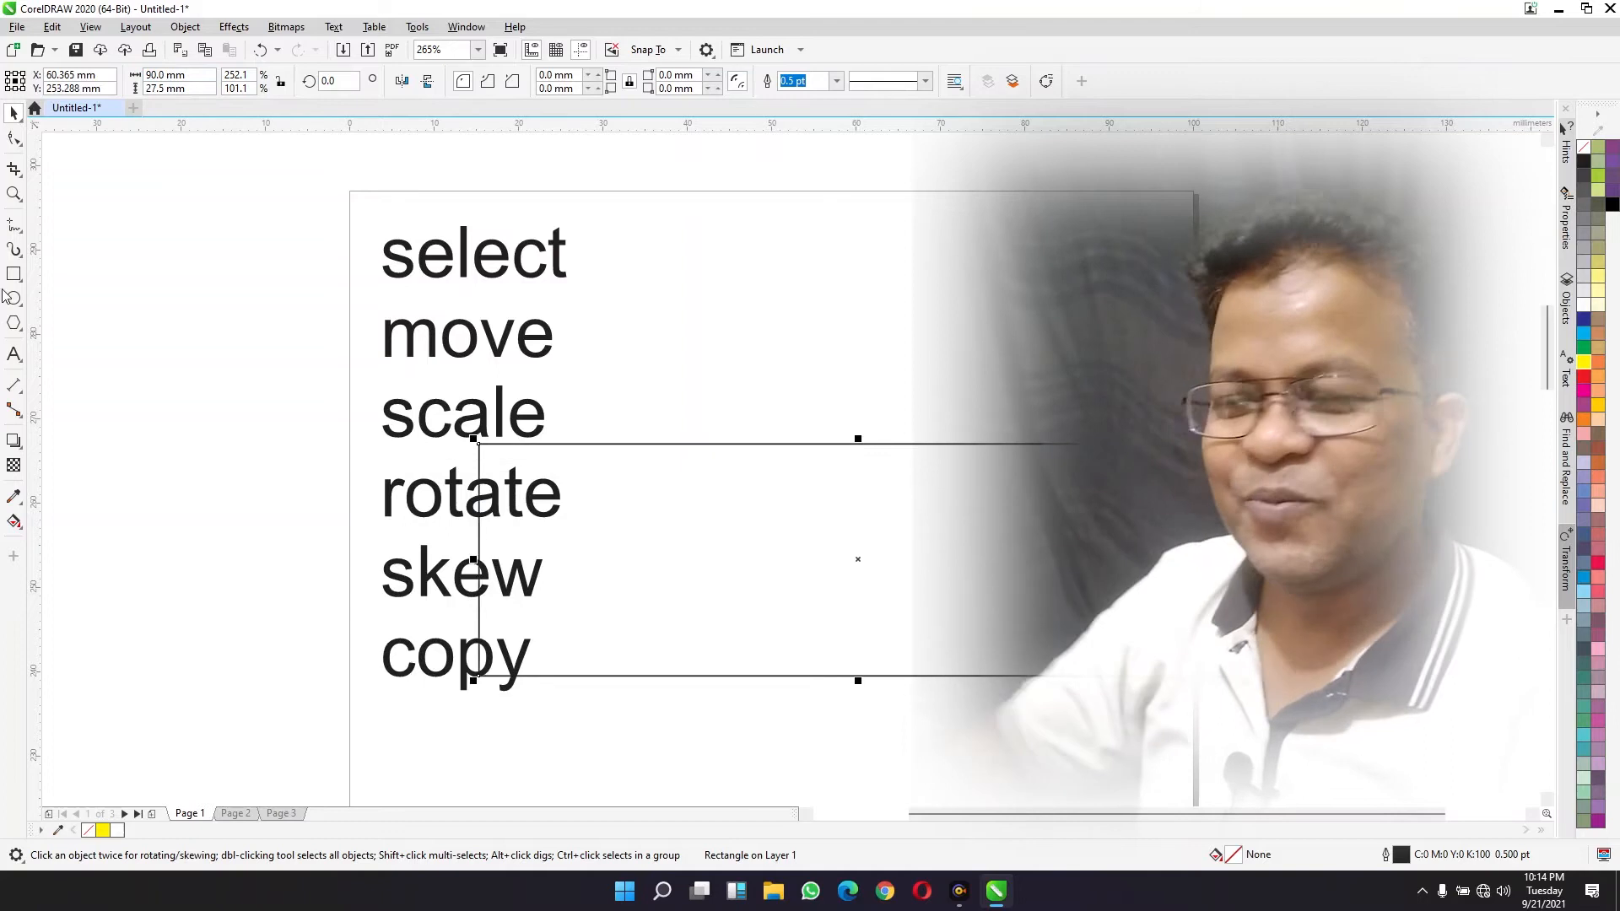
key("Delete")
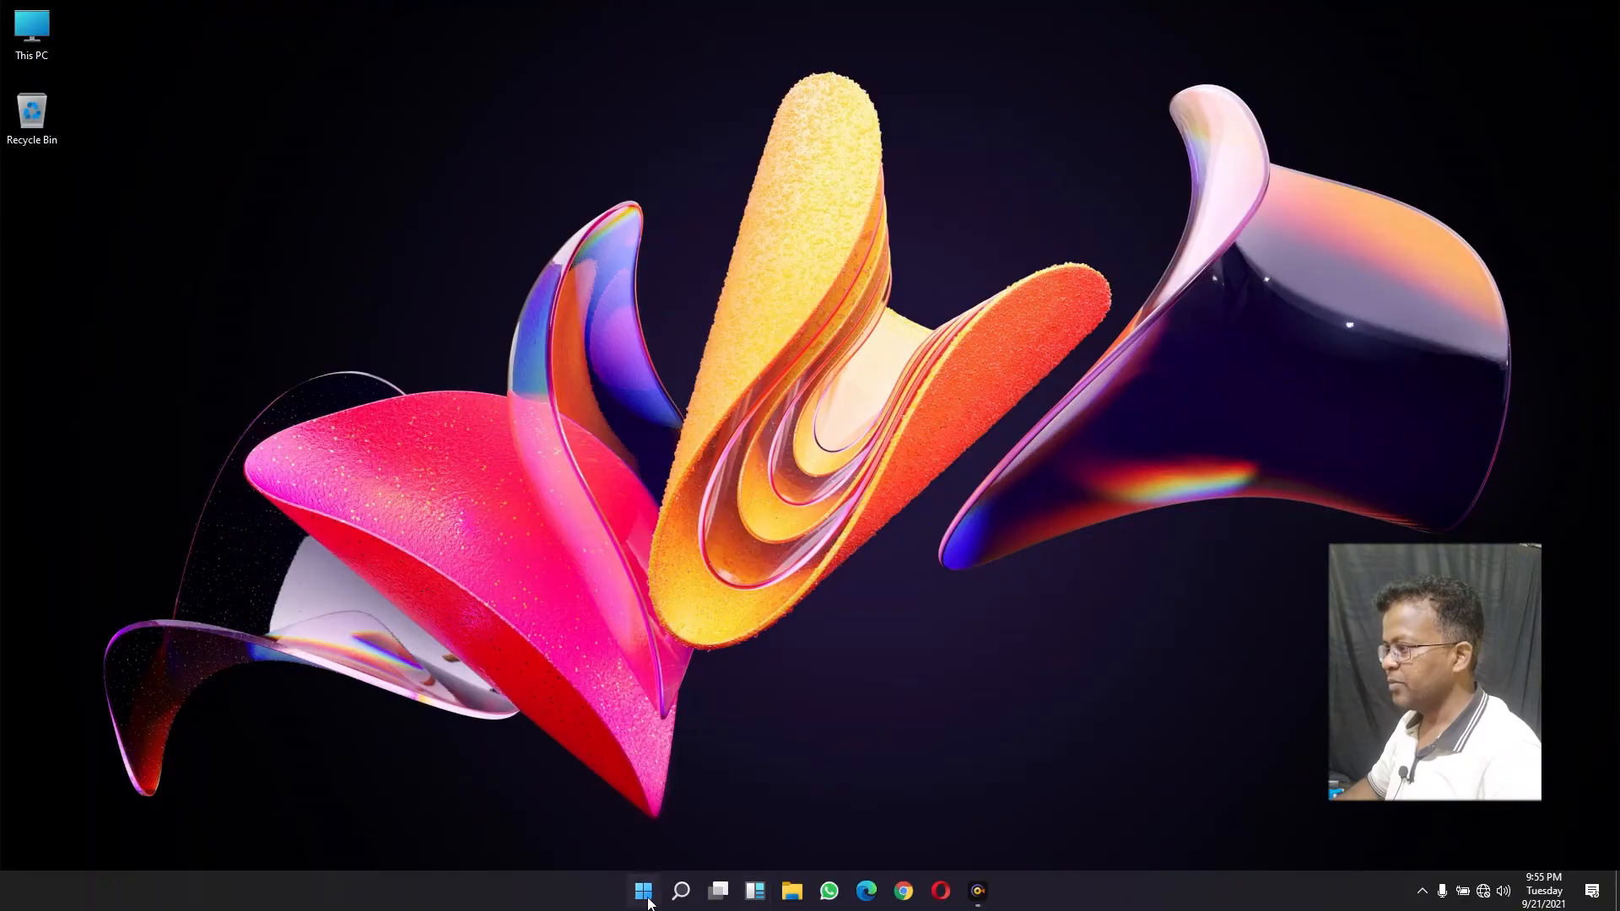
Step: Start CorelDRAW 2020 (64-Bit) and clear its workspace by collapsing the Transform docker and closing the welcome screen
left_click(644, 886)
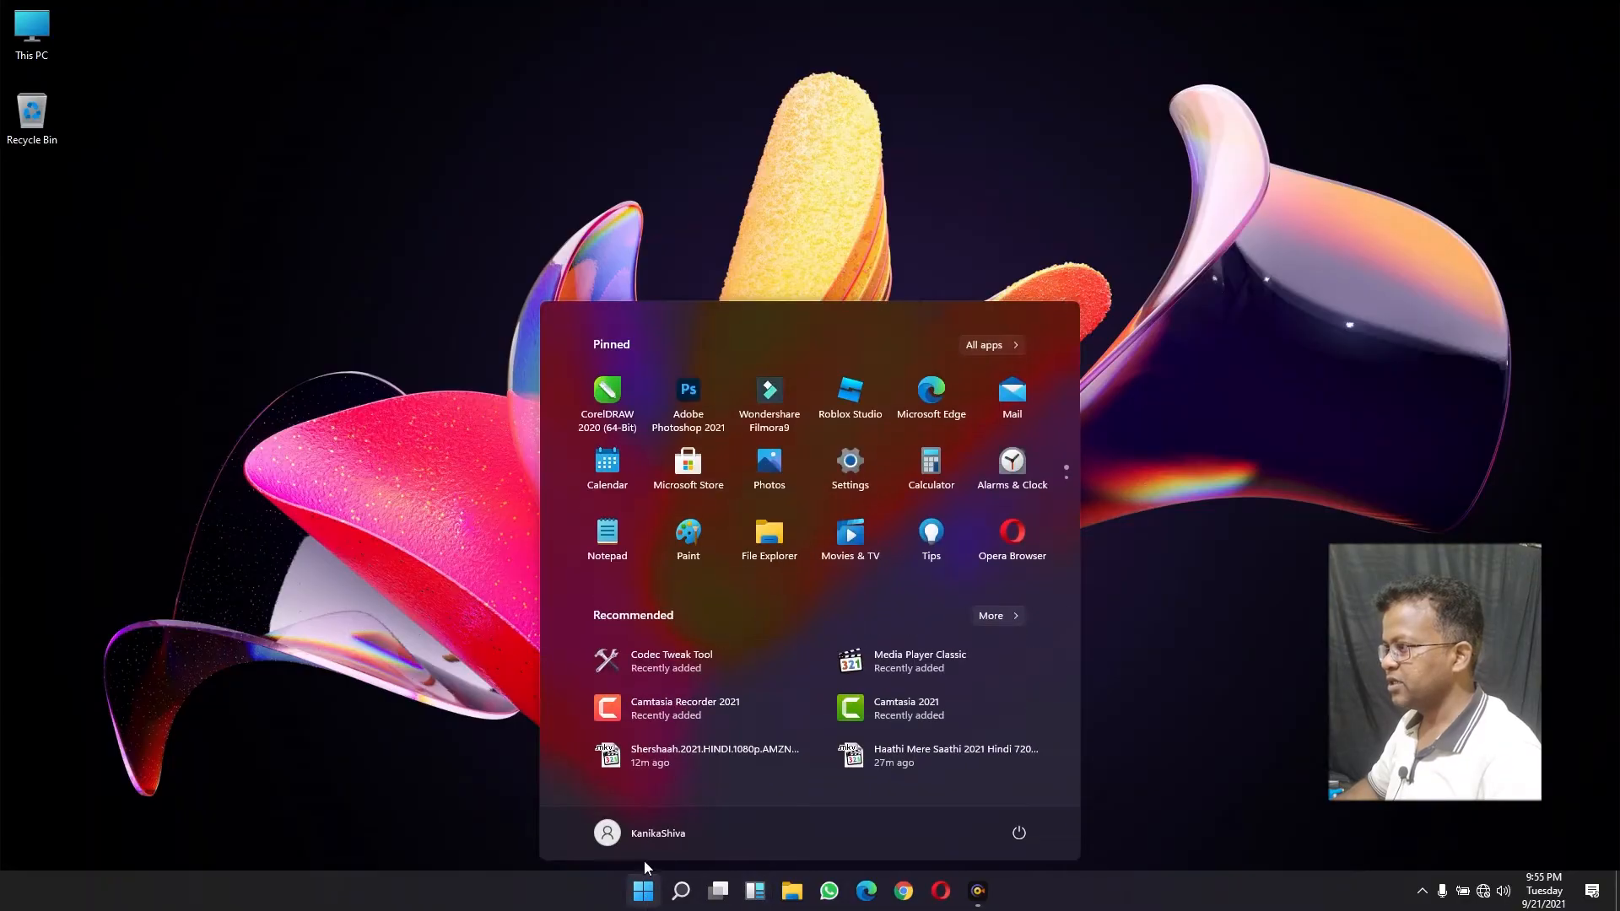
left_click(609, 402)
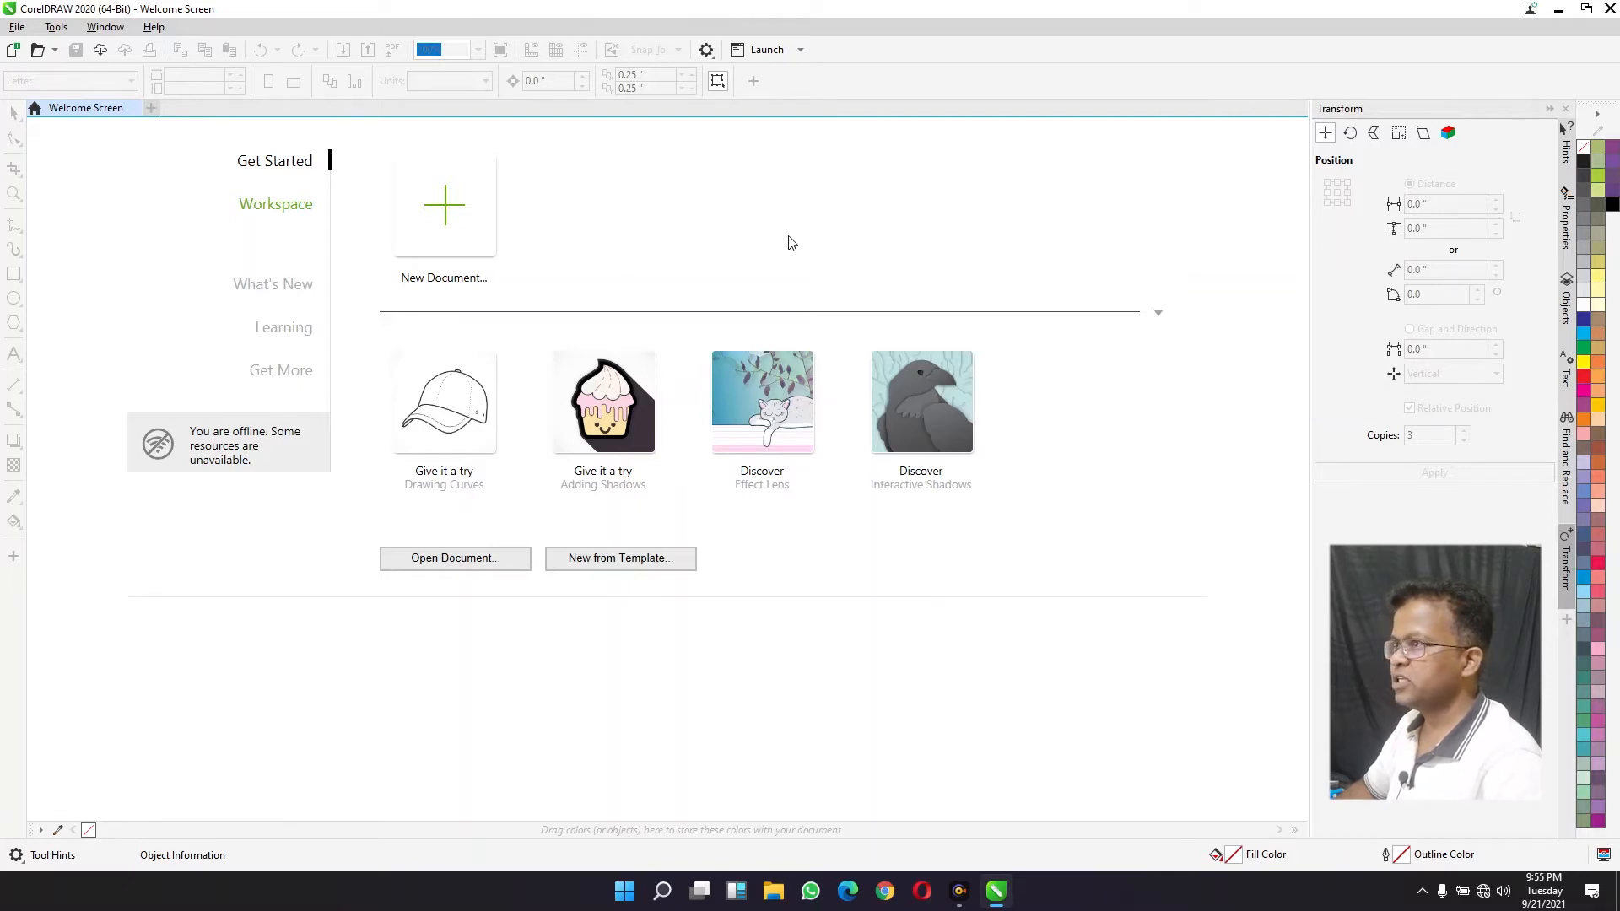
left_click(1550, 108)
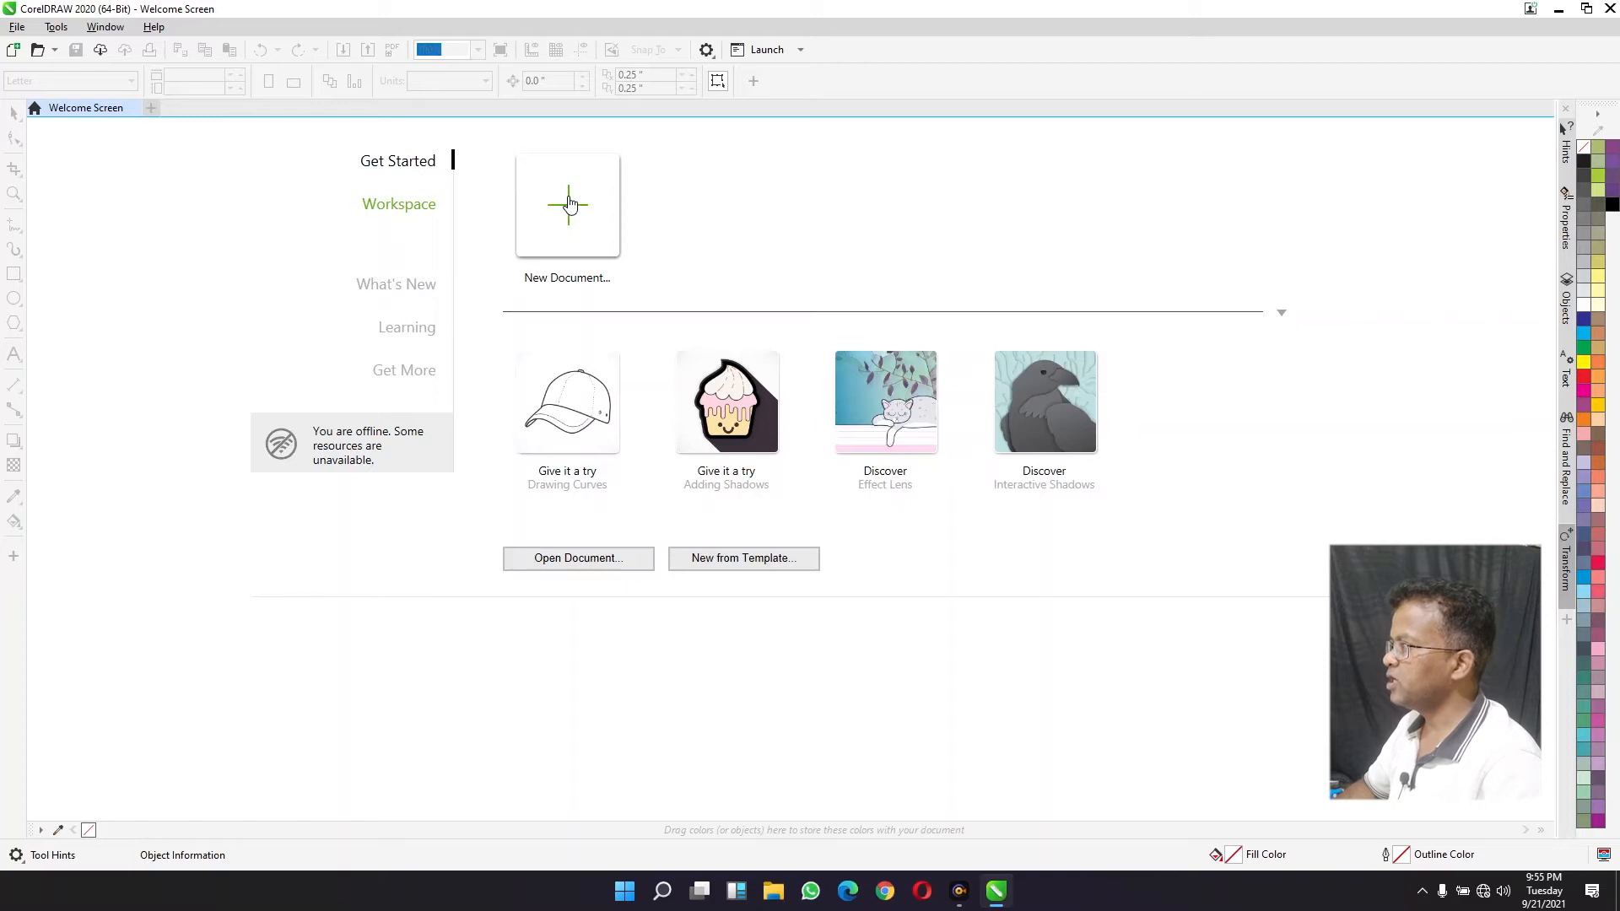
left_click(136, 108)
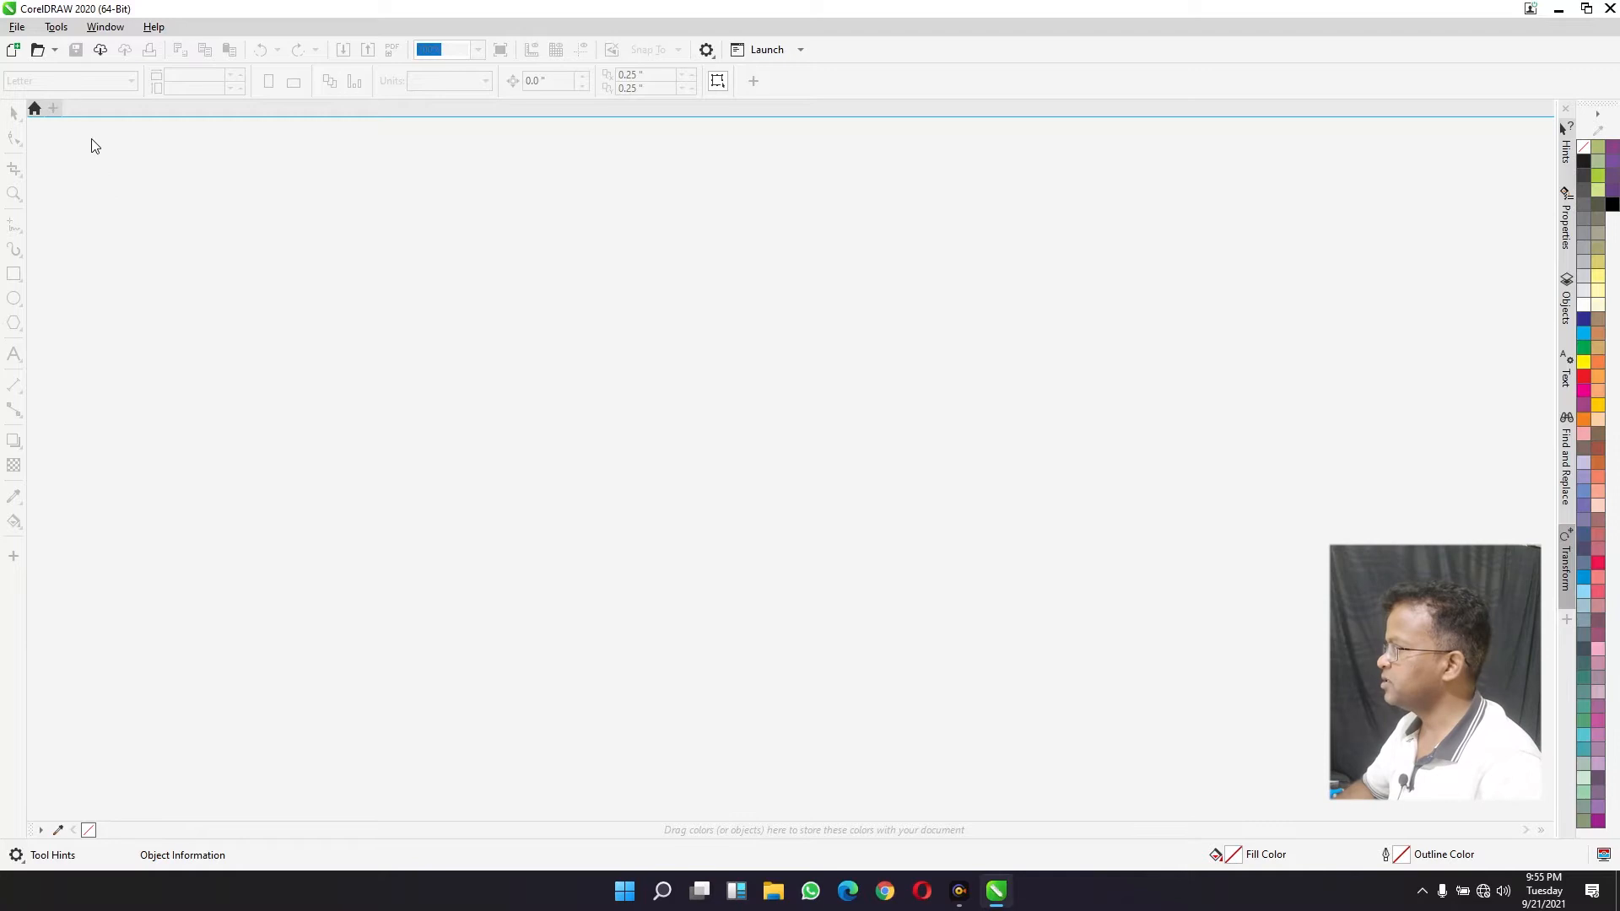
Step: Begin a new document and apply the Default CMYK preset
left_click(15, 29)
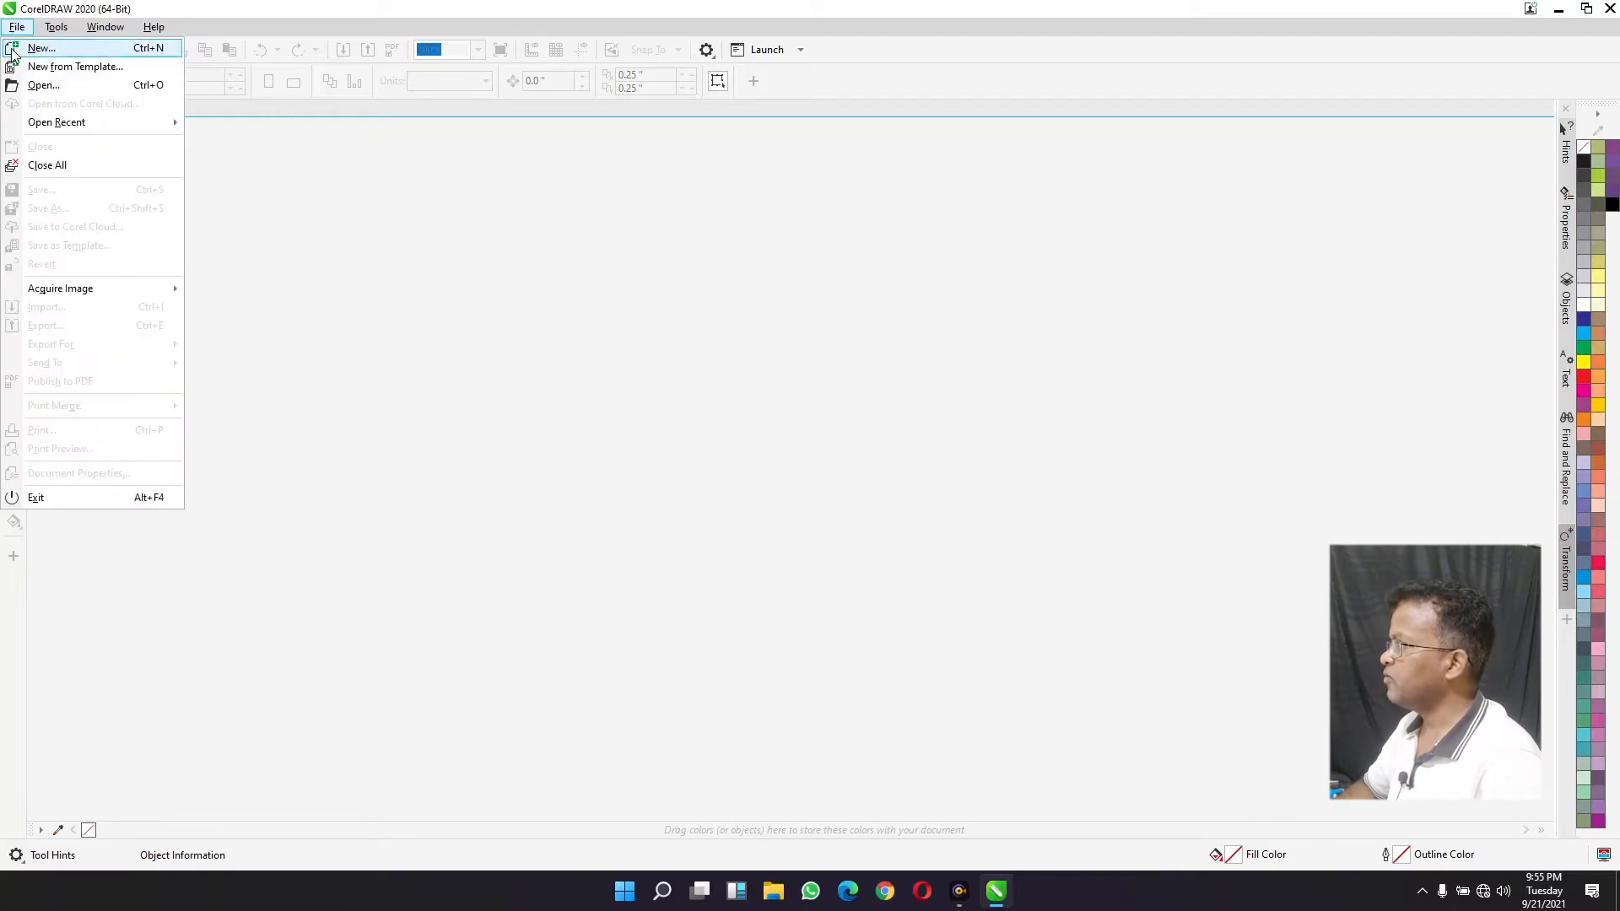
left_click(14, 48)
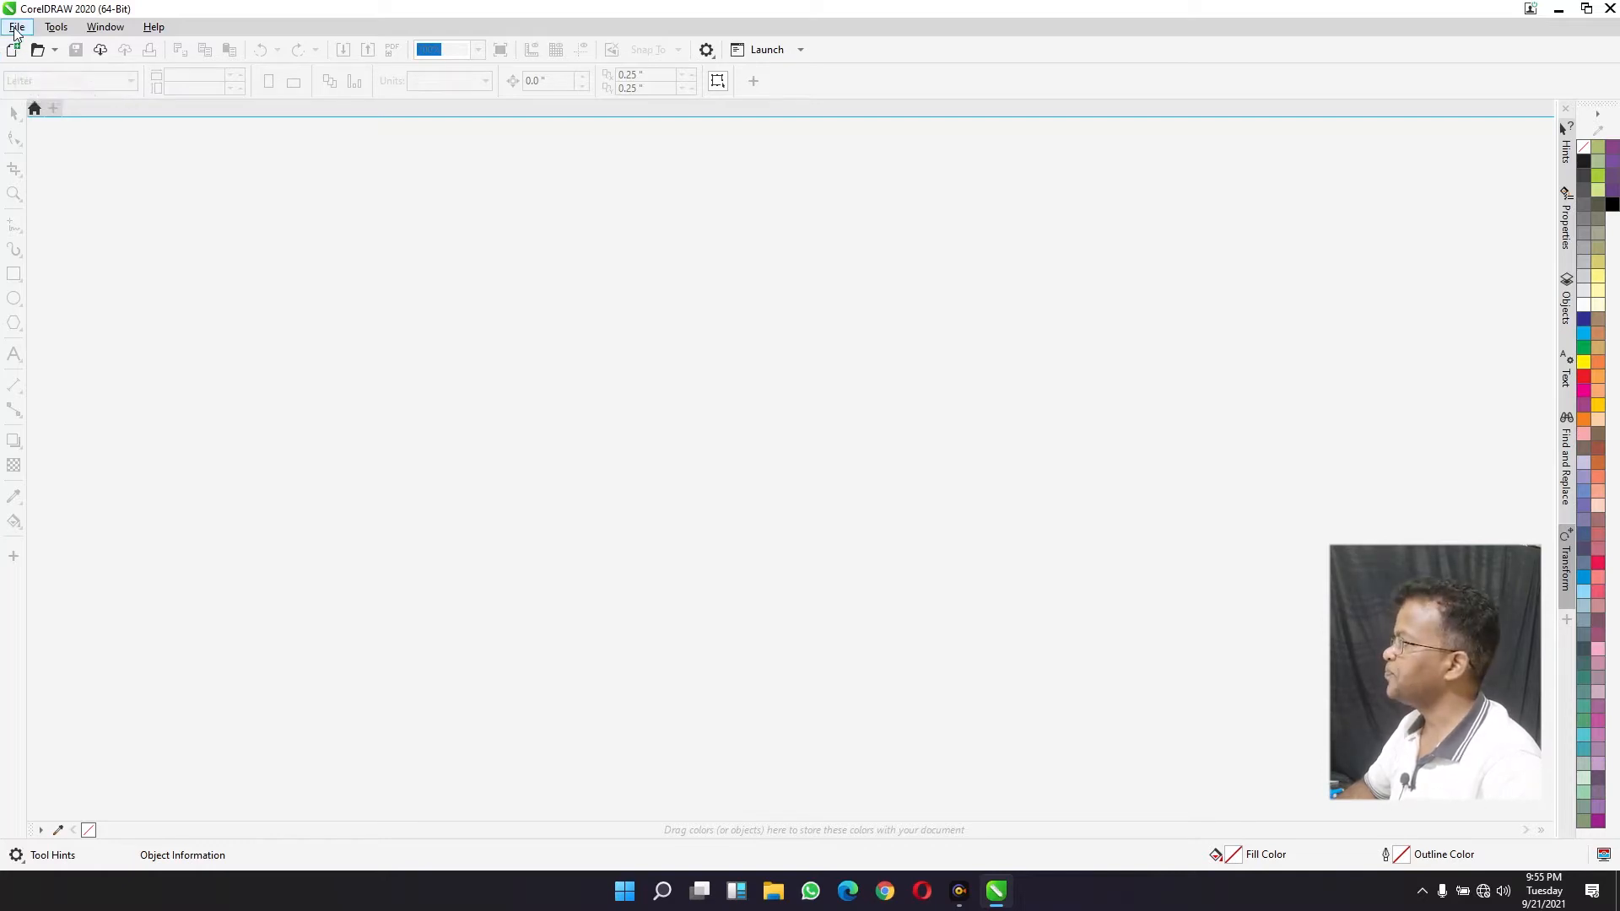
left_click(16, 26)
left_click(19, 48)
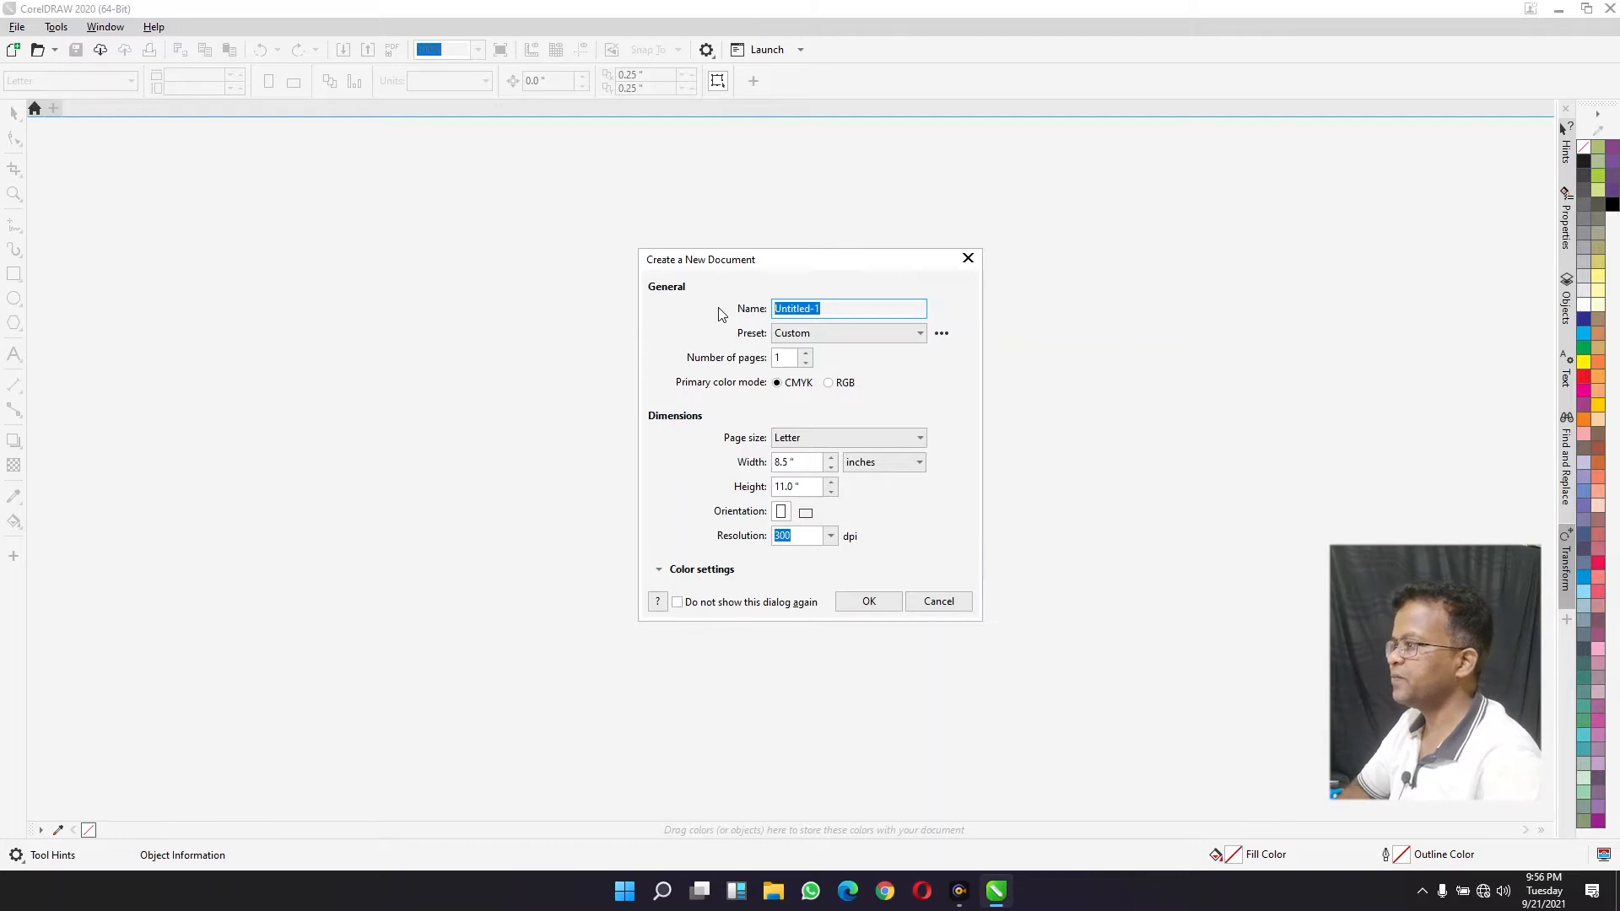
left_click(823, 341)
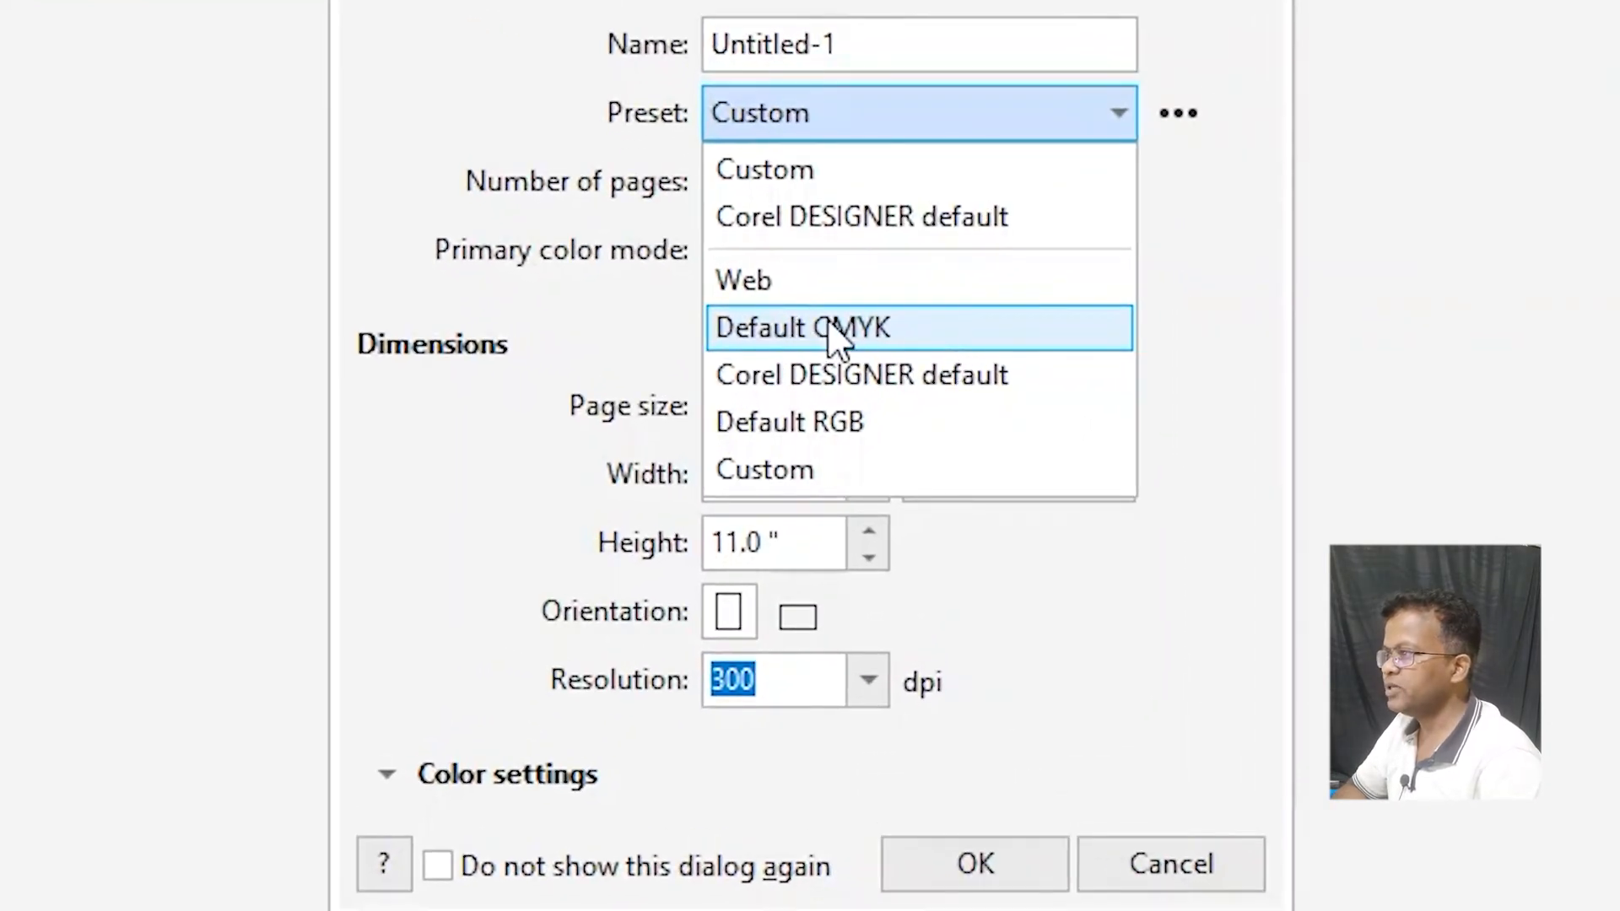
left_click(889, 337)
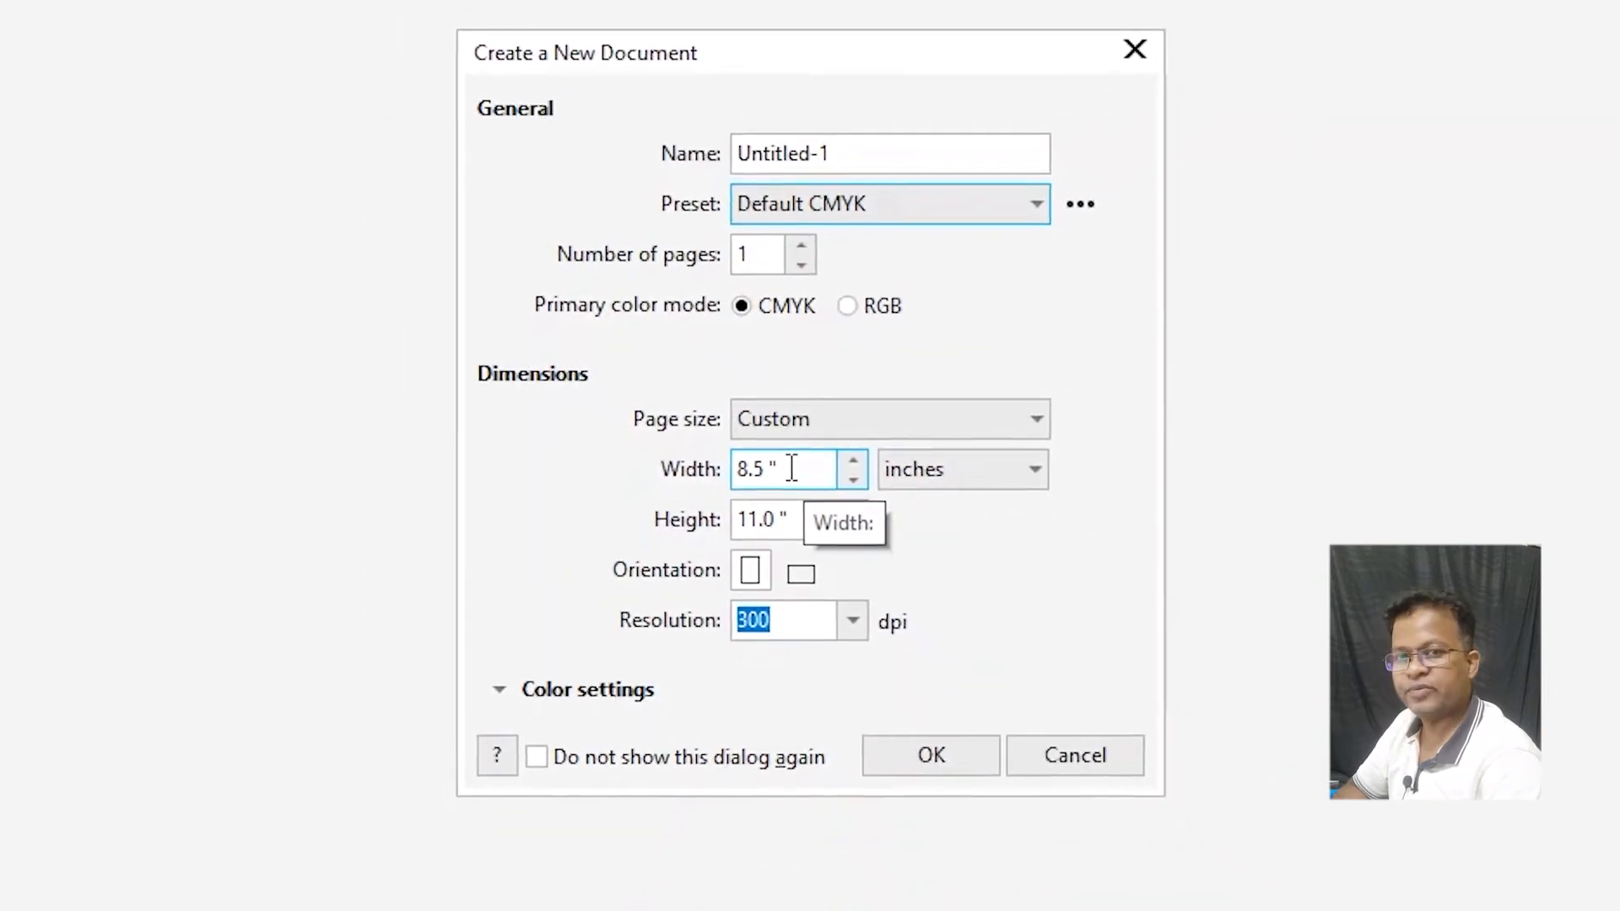
Step: Set the page size to A4, try landscape orientation, return to portrait, and create the document
left_click(850, 421)
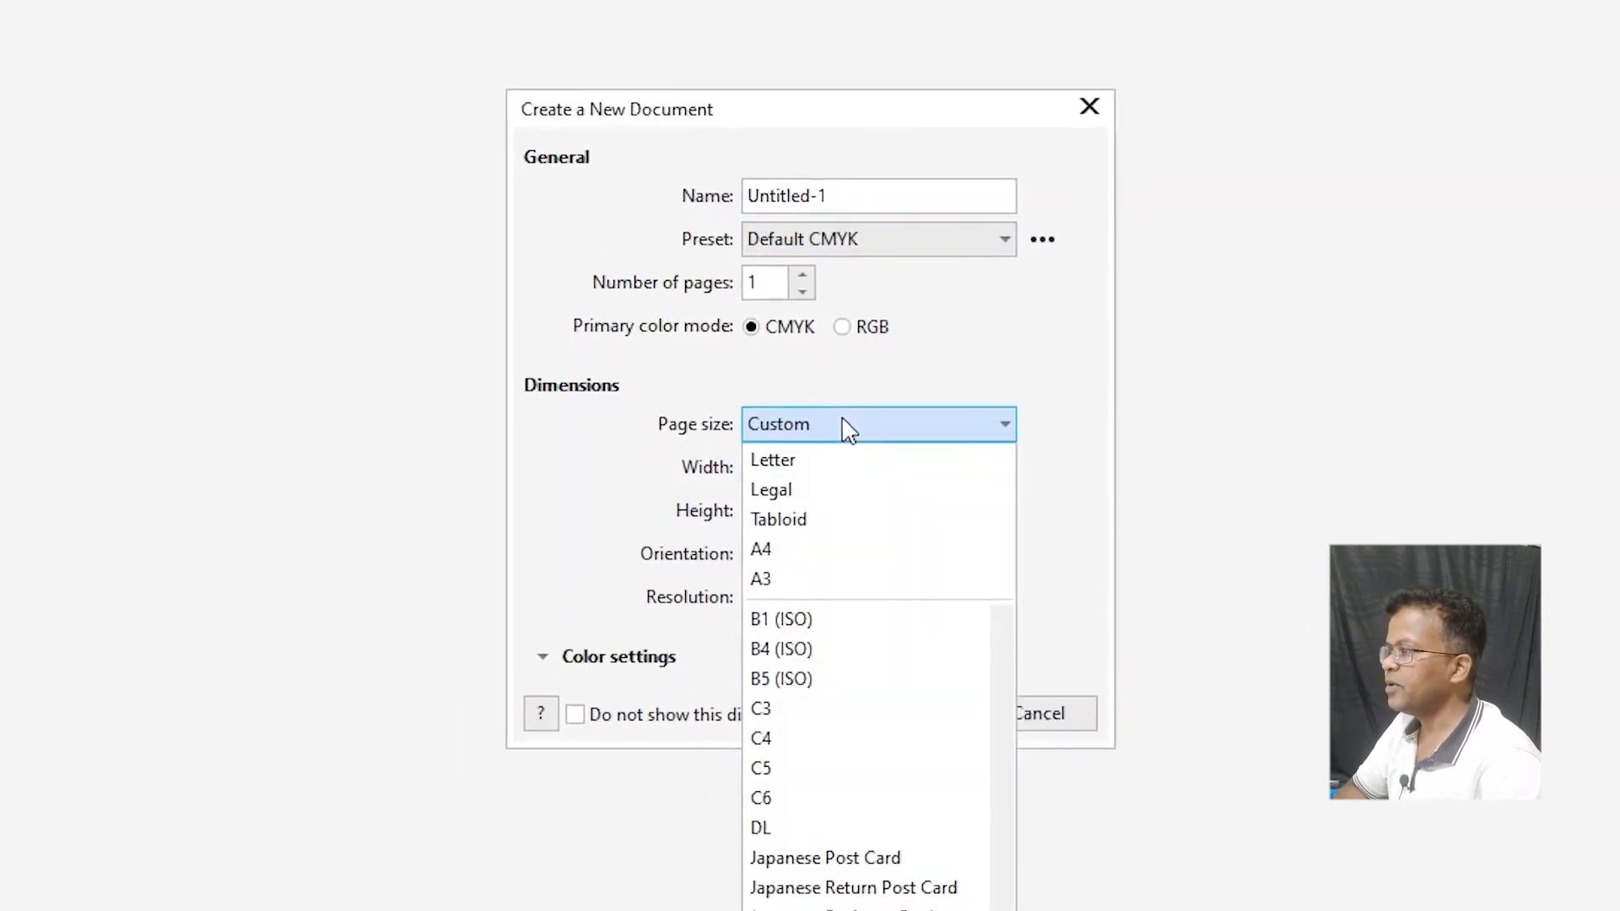
left_click(827, 546)
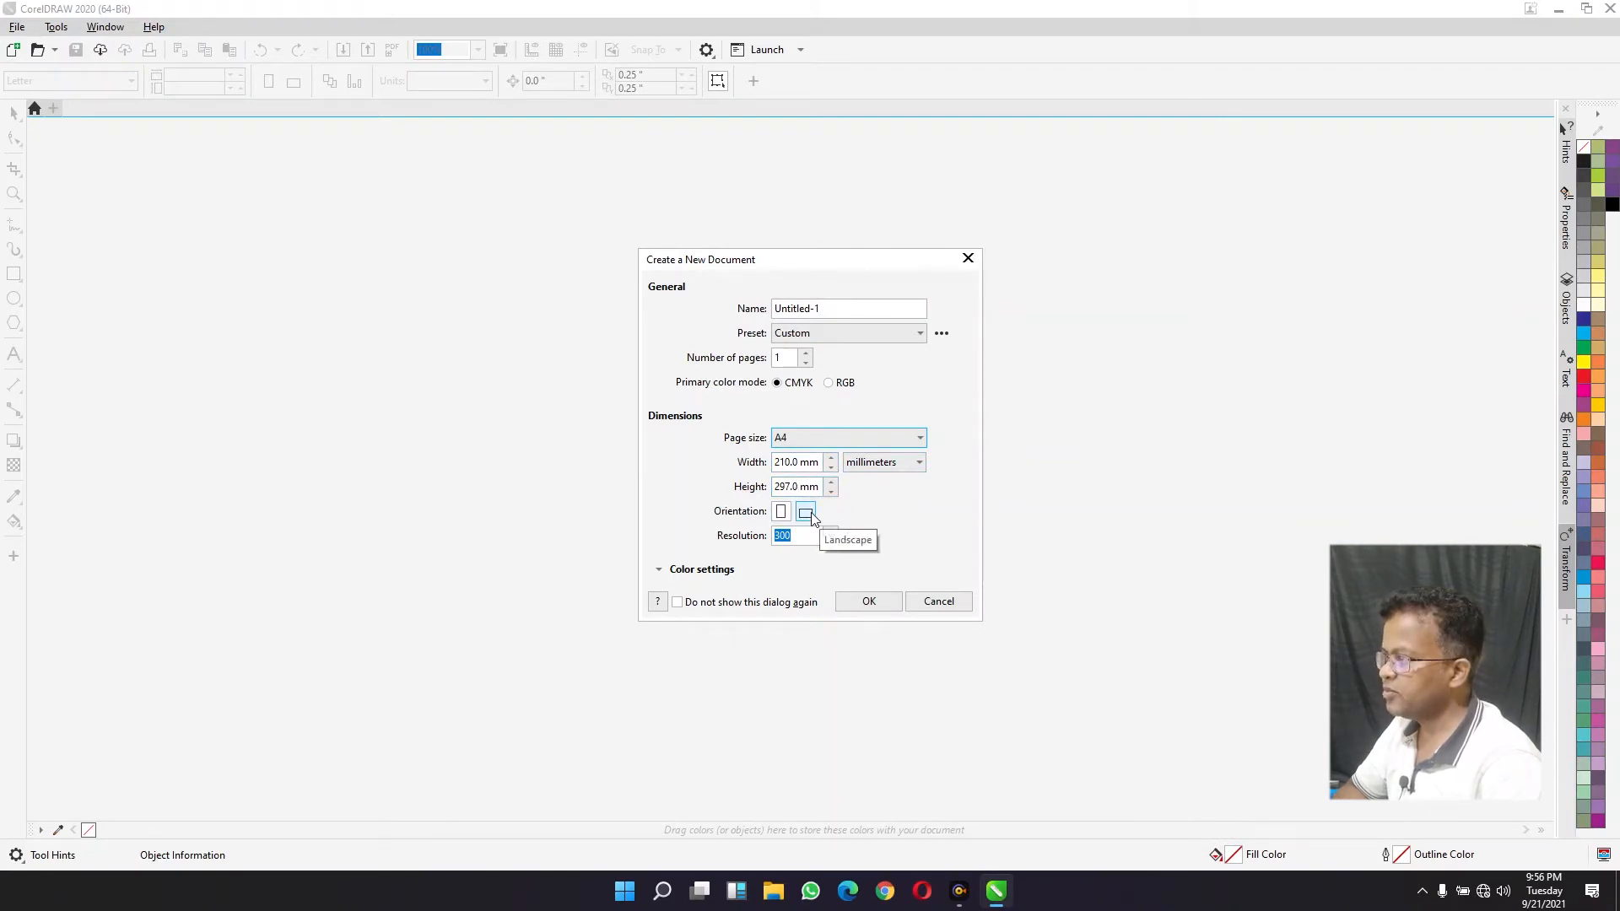
left_click(806, 512)
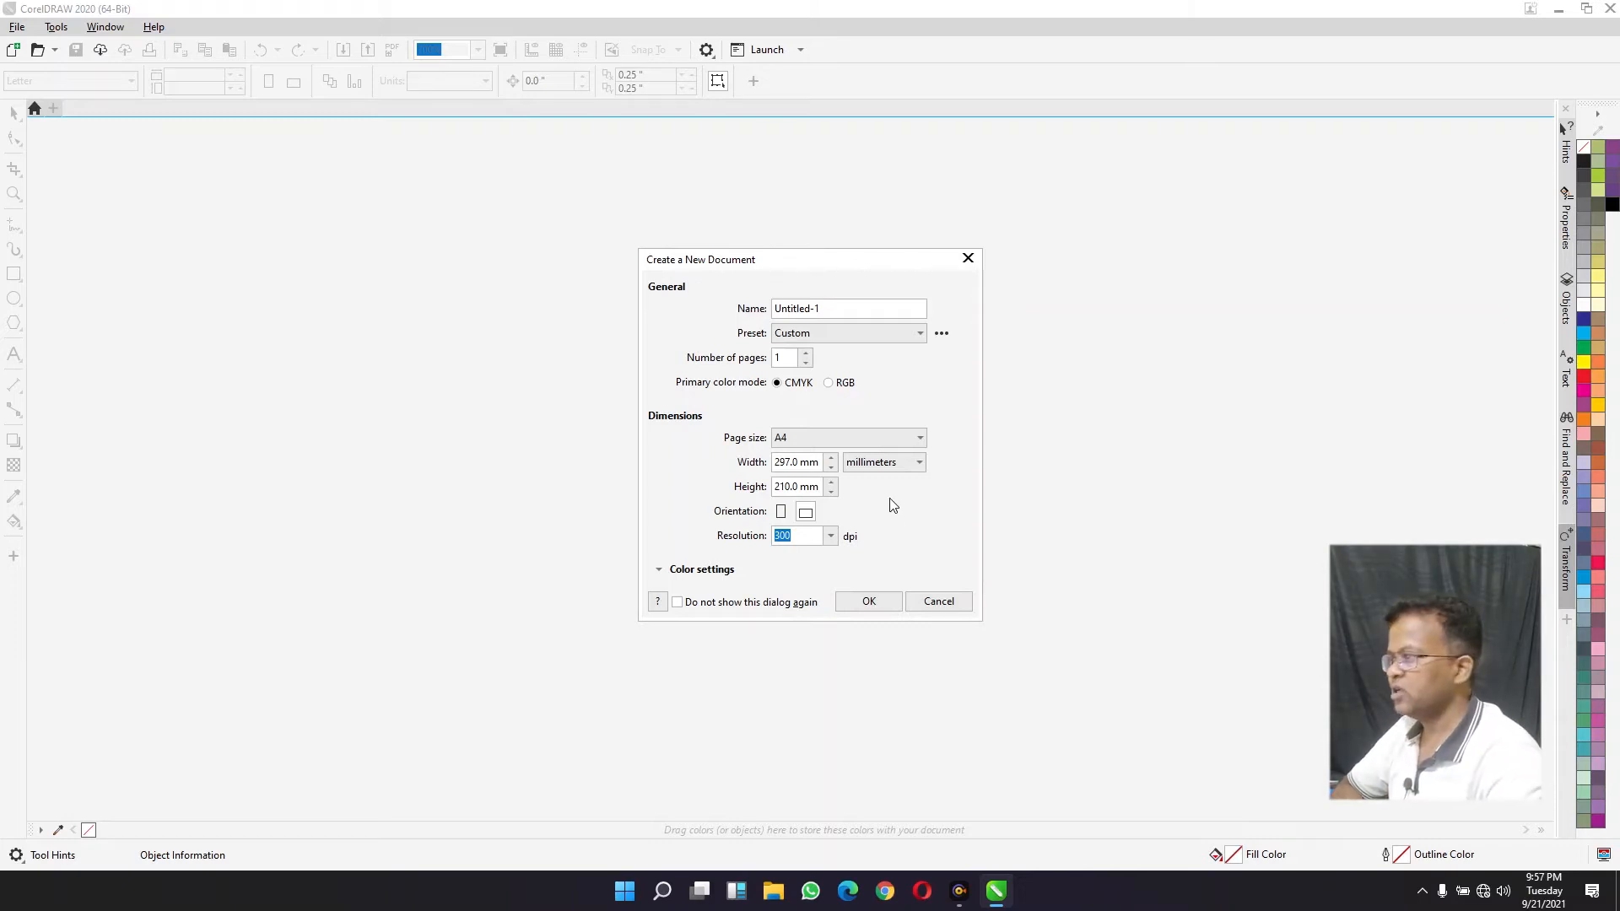
left_click(780, 511)
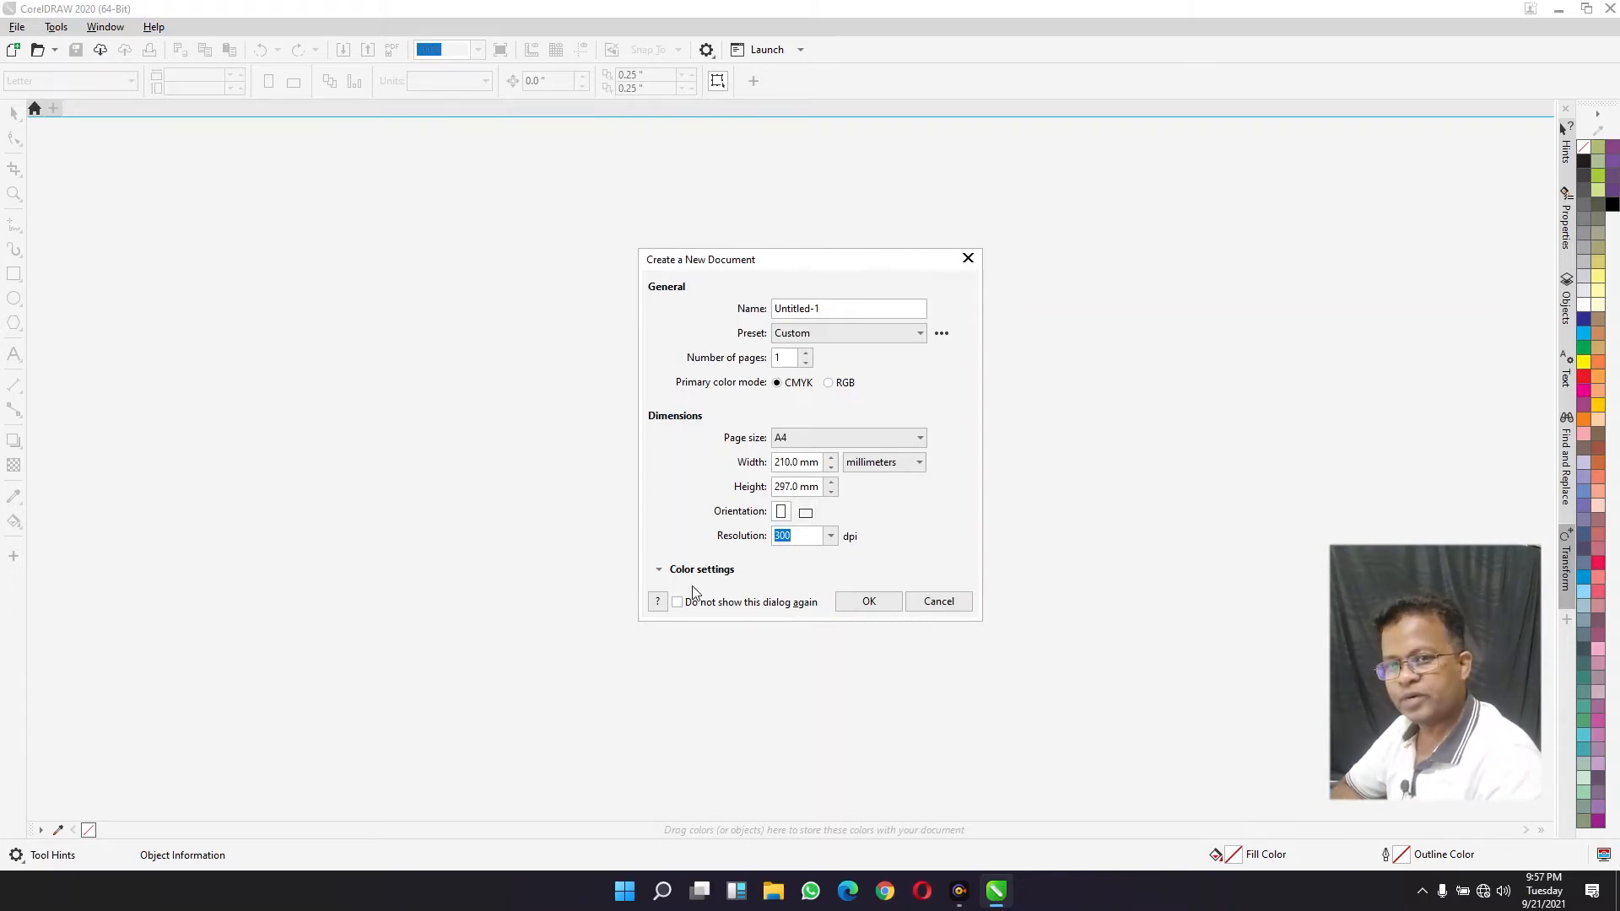
left_click(858, 601)
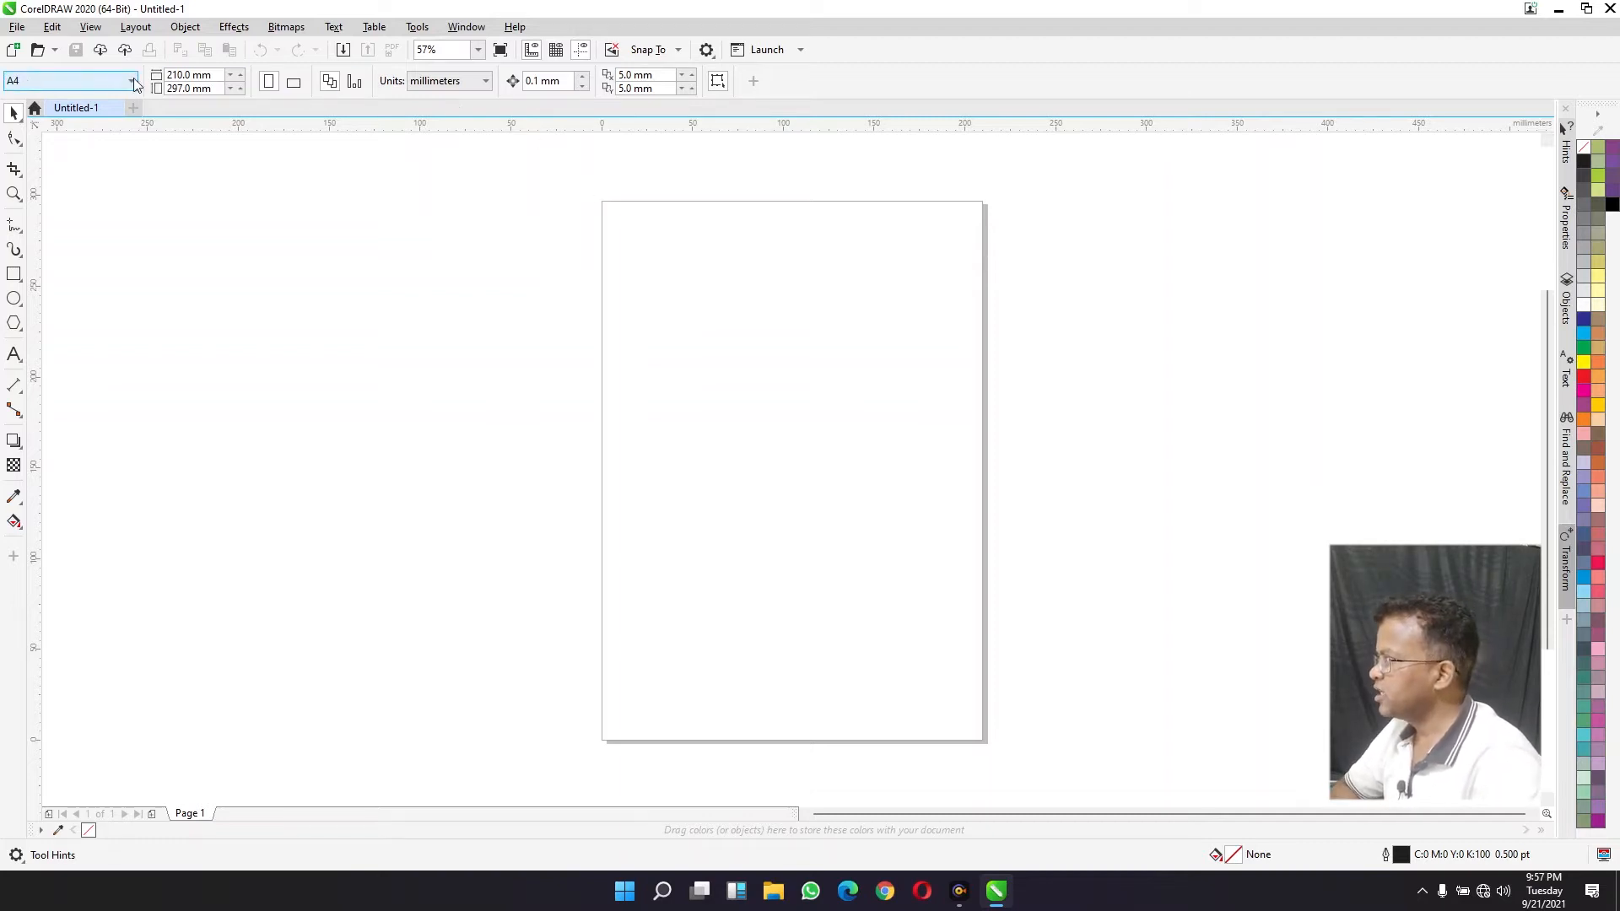
Step: Examine the list of available toolbars and the page size presets
right_click(781, 85)
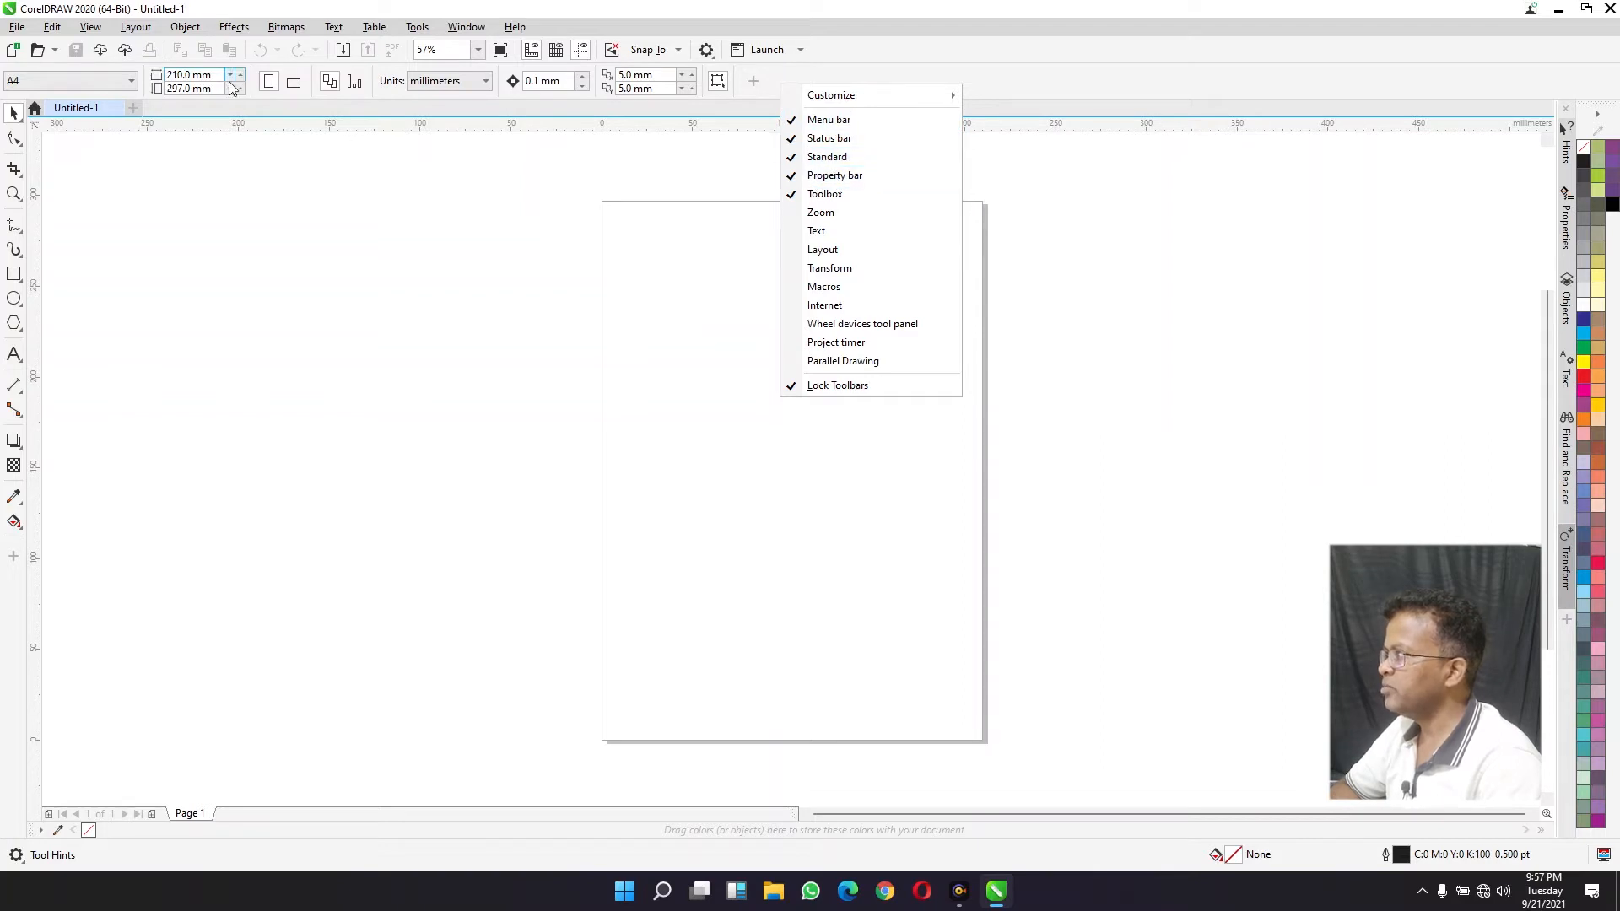
left_click(1019, 48)
right_click(1271, 55)
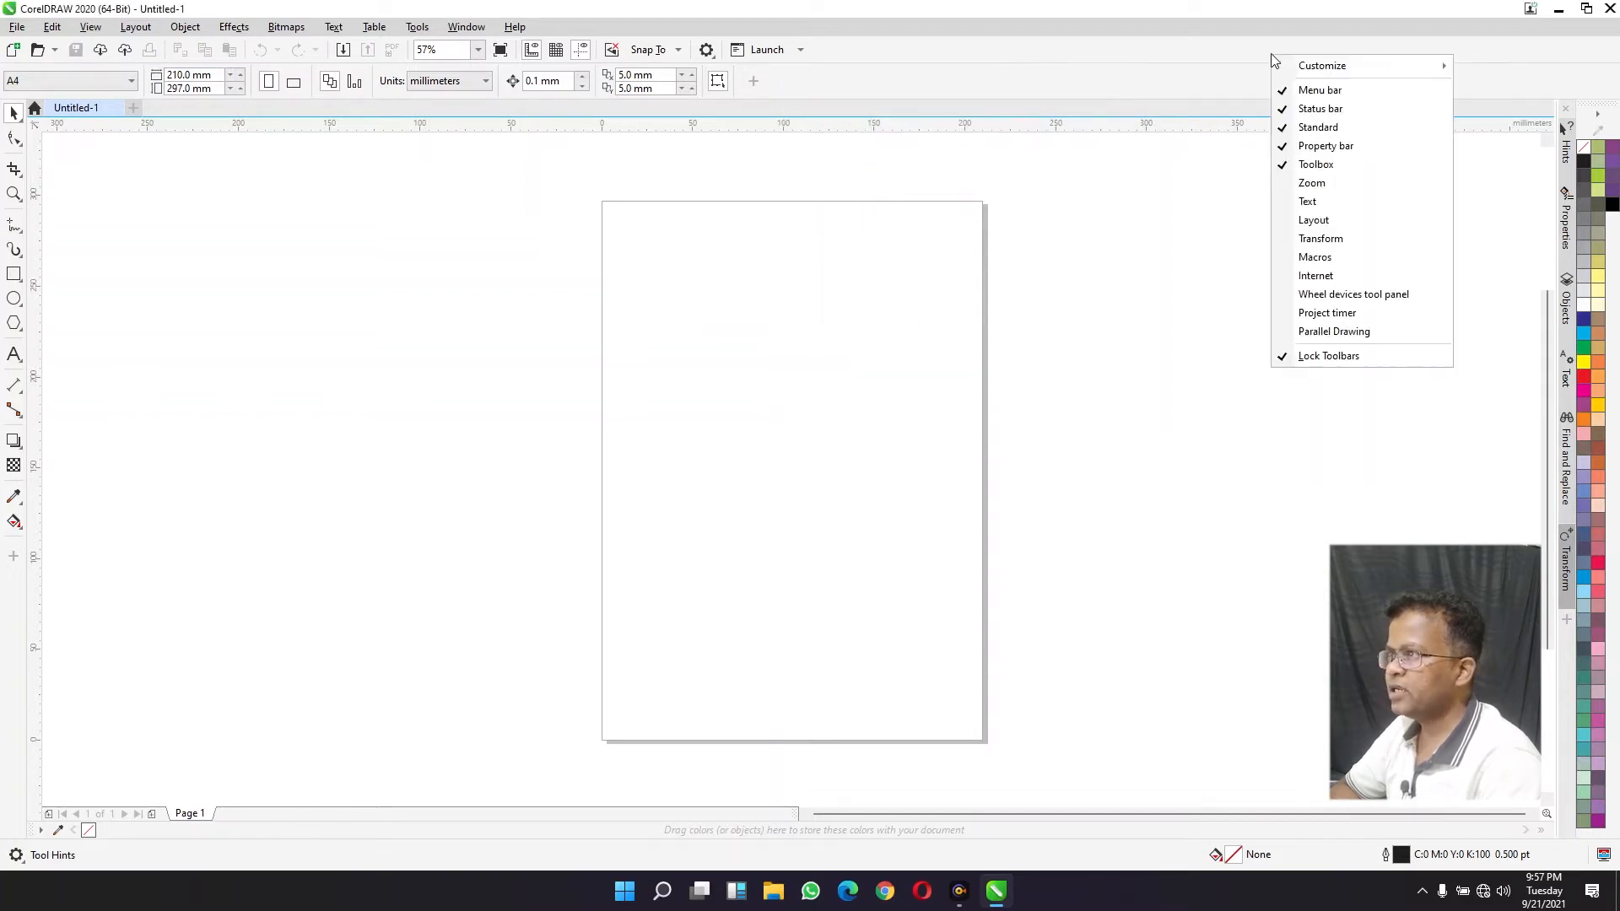
left_click(1230, 59)
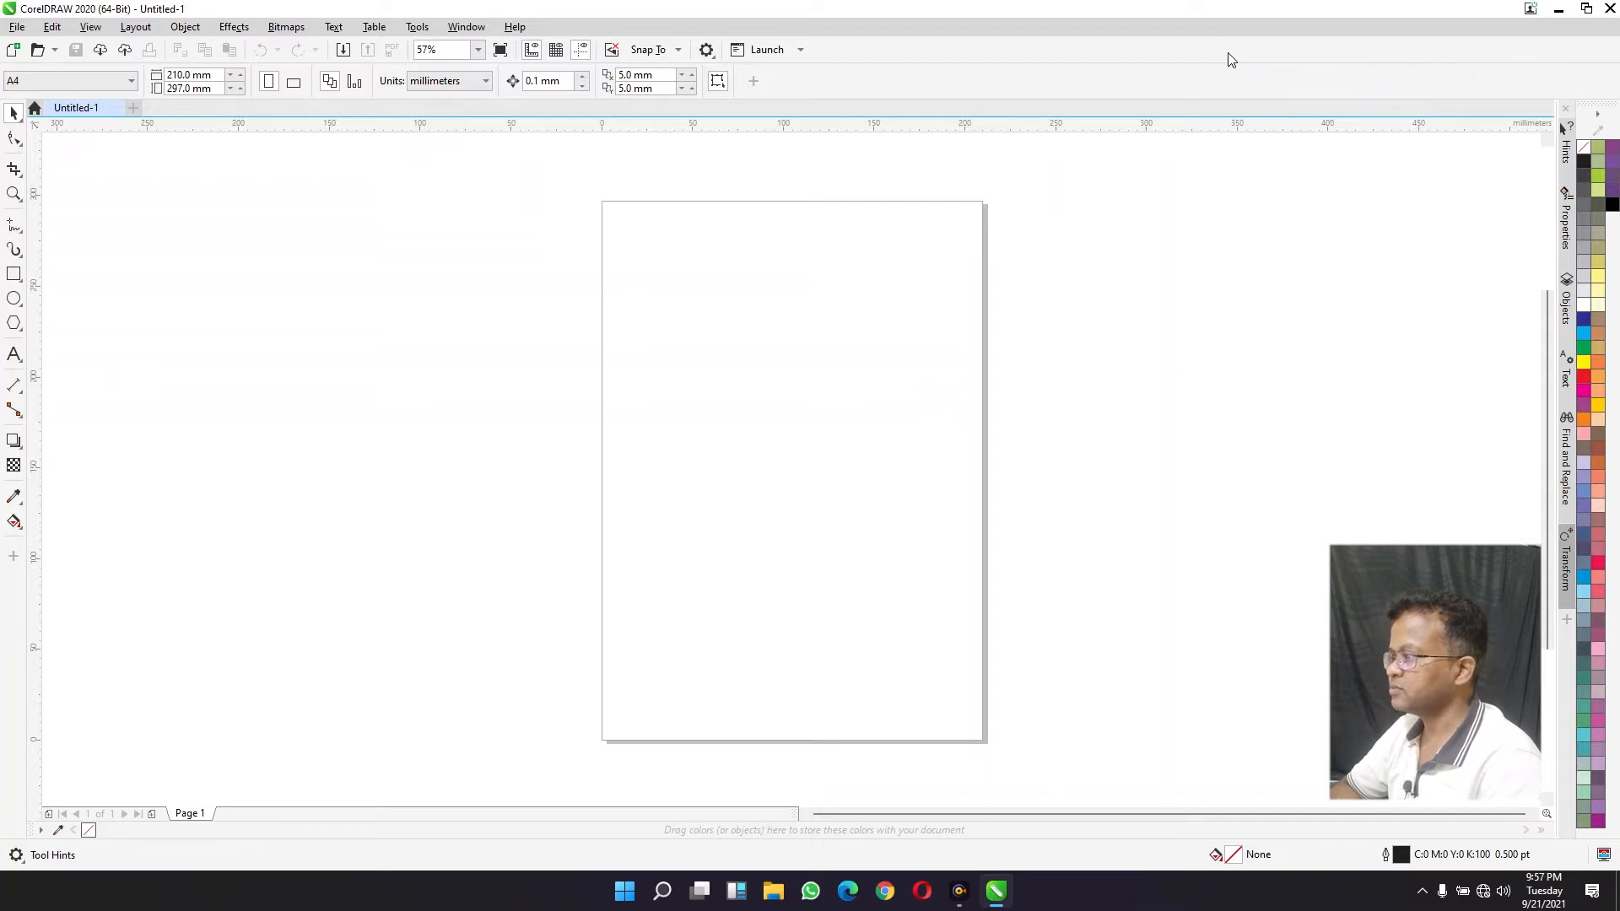
left_click(40, 81)
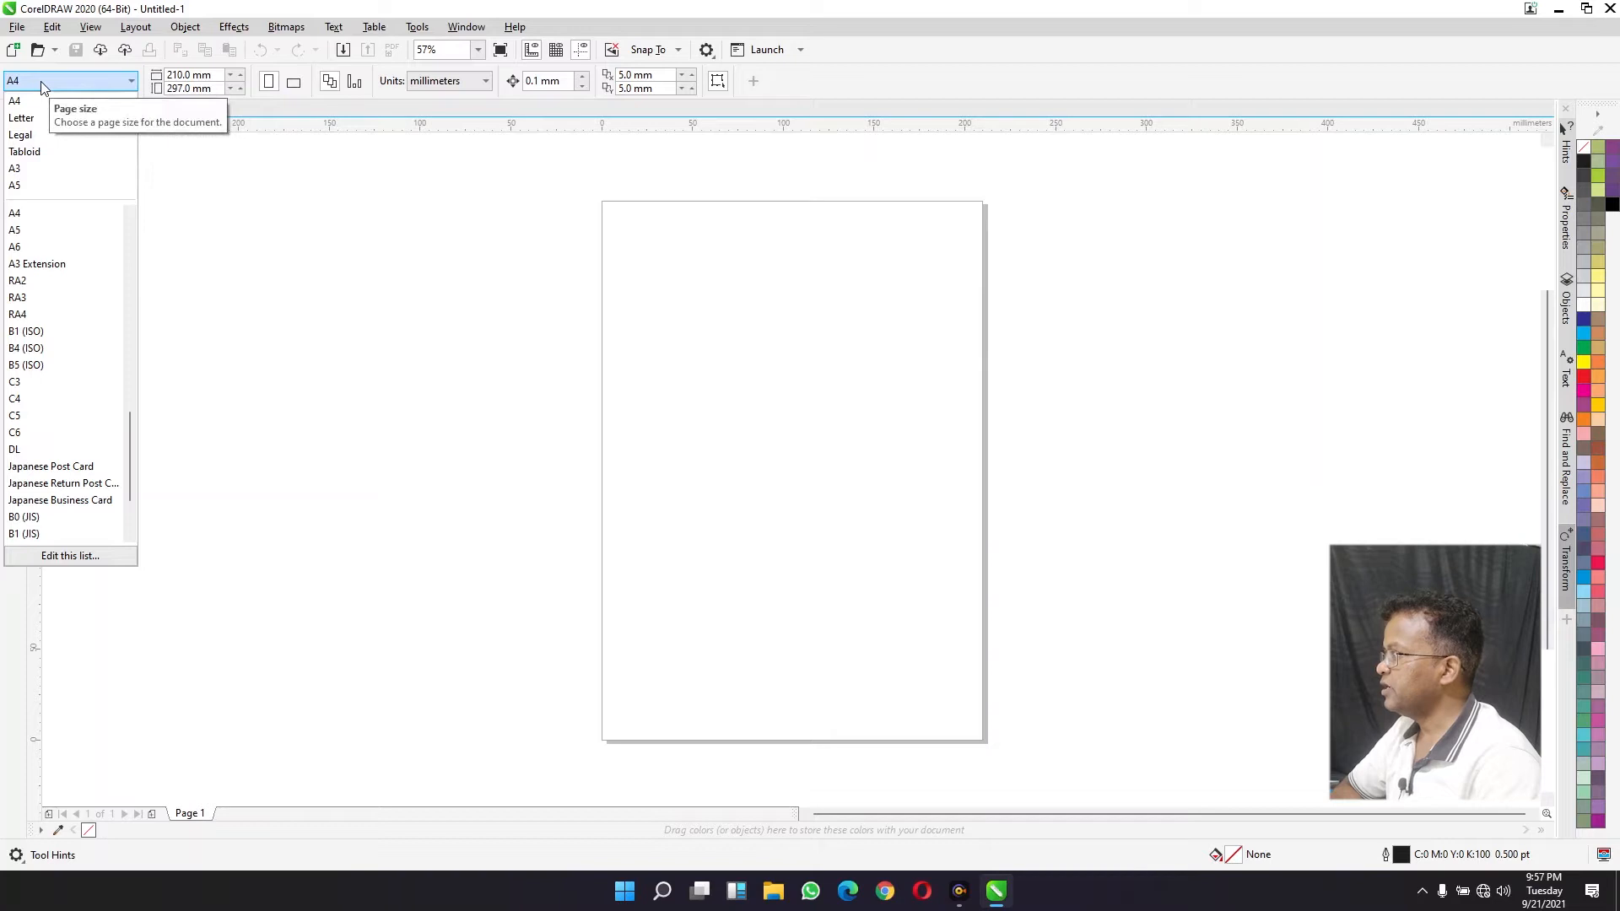
left_click(41, 81)
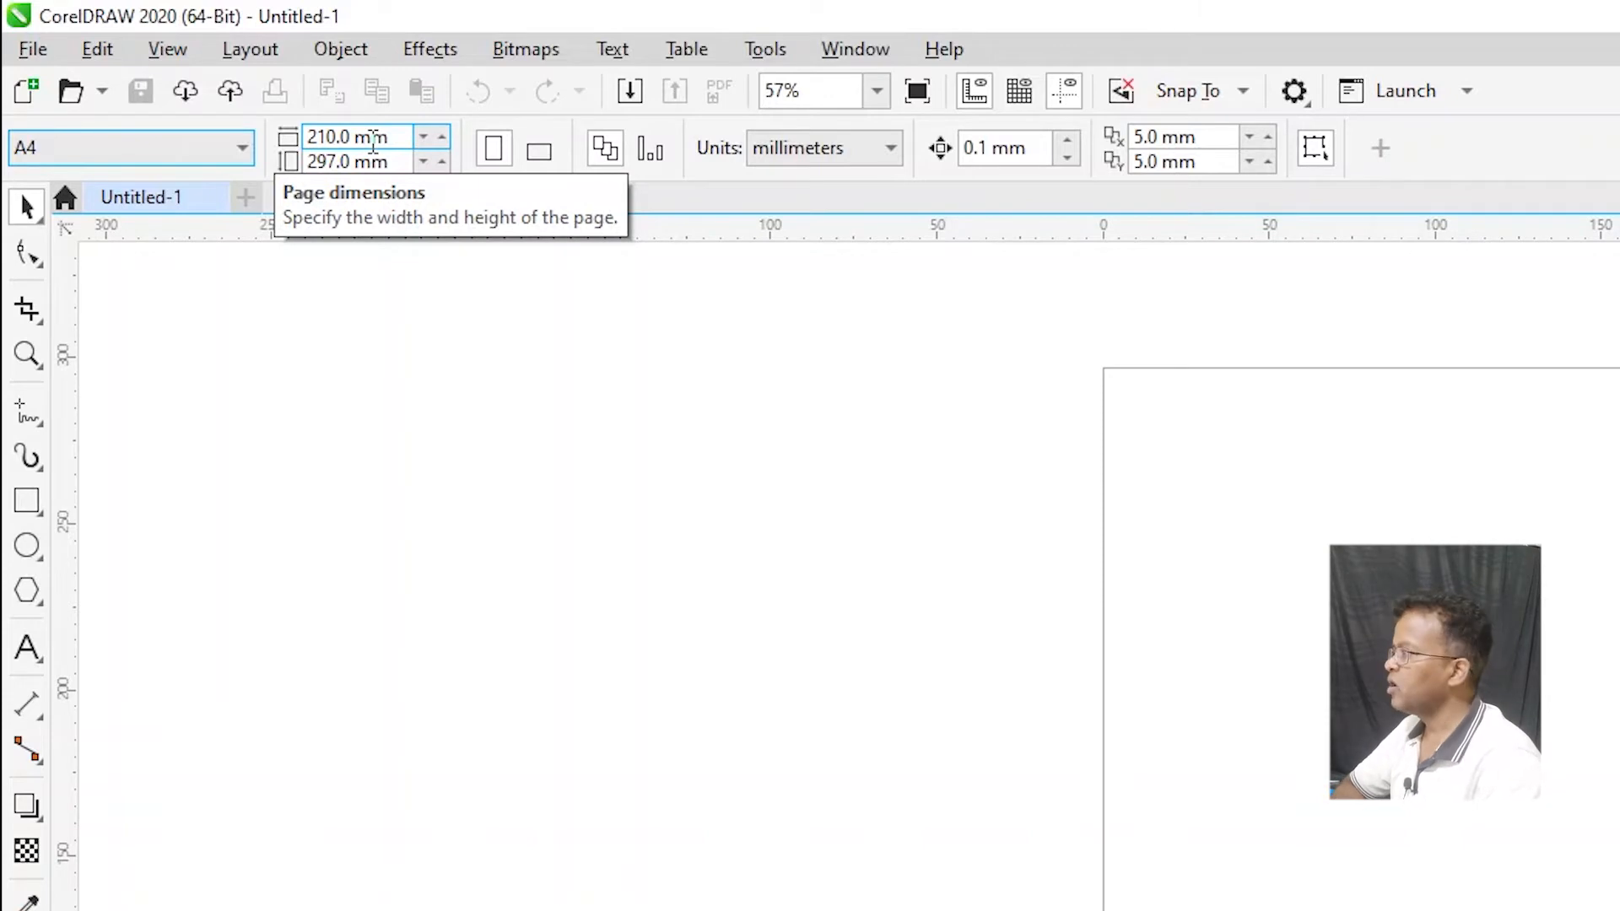
Step: Review the unit options while keeping millimeters, and try landscape orientation before returning the page to portrait
left_click(815, 155)
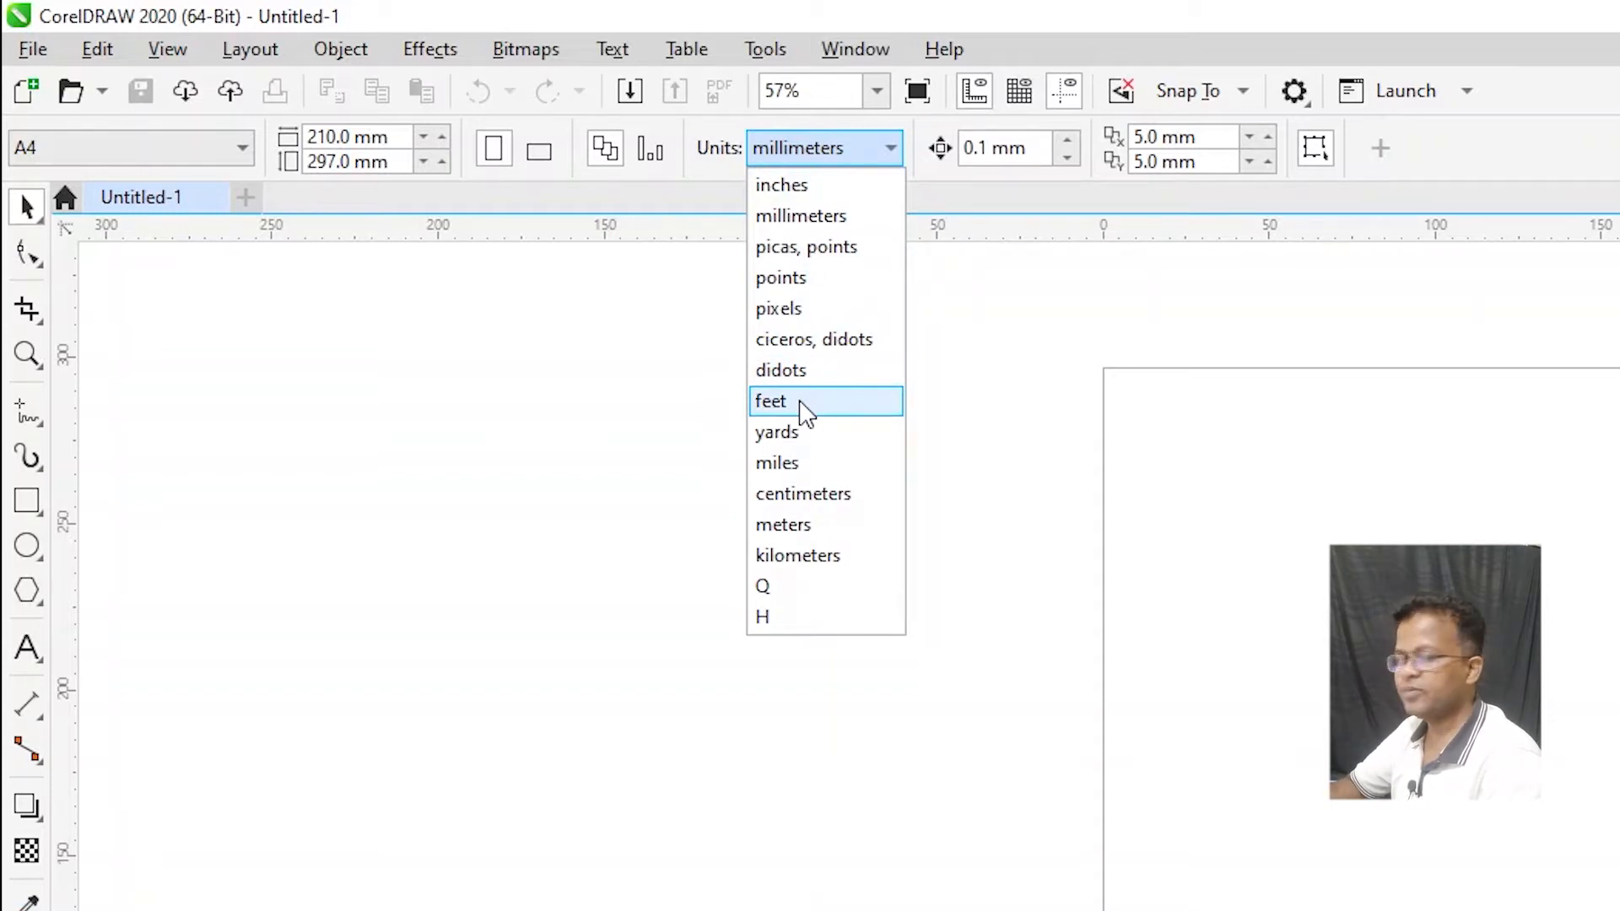
left_click(596, 380)
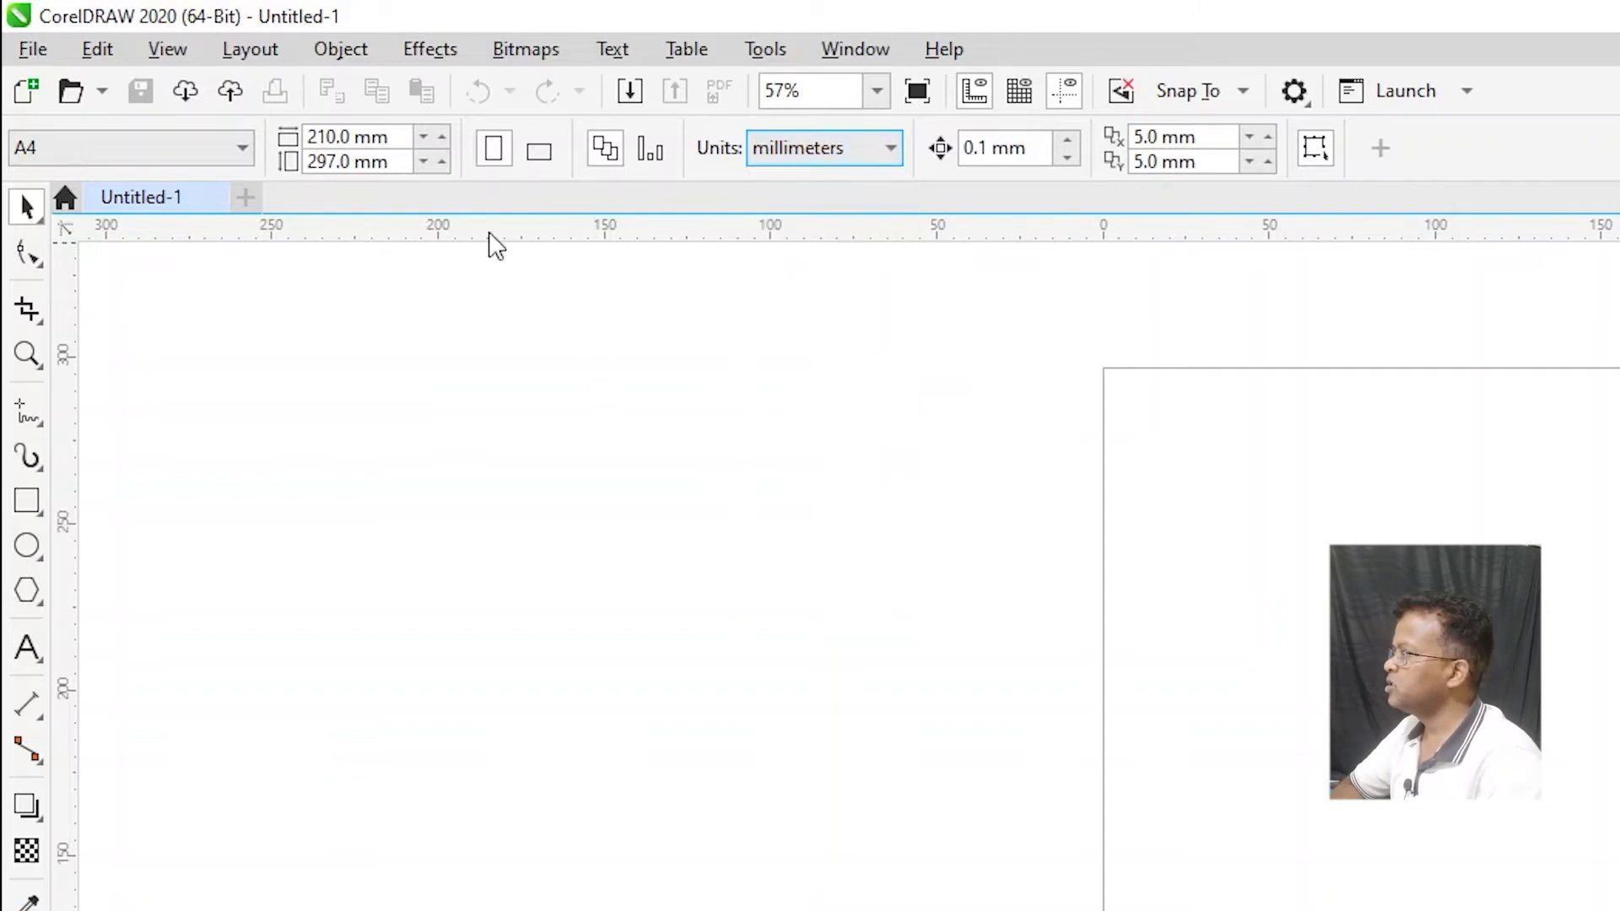
left_click(544, 158)
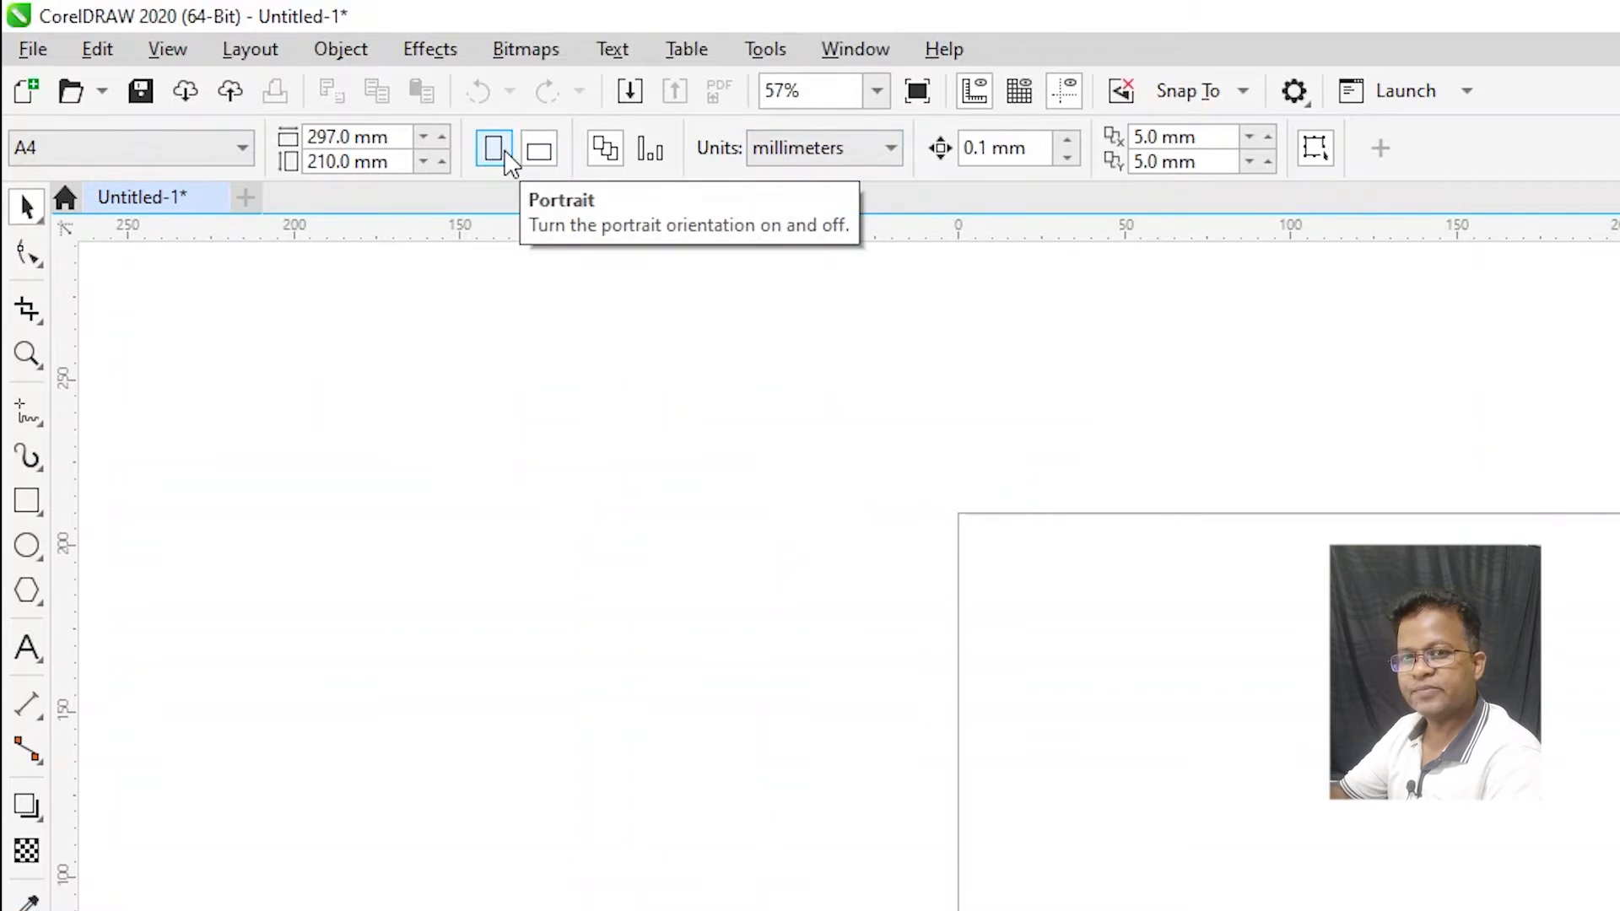
left_click(497, 152)
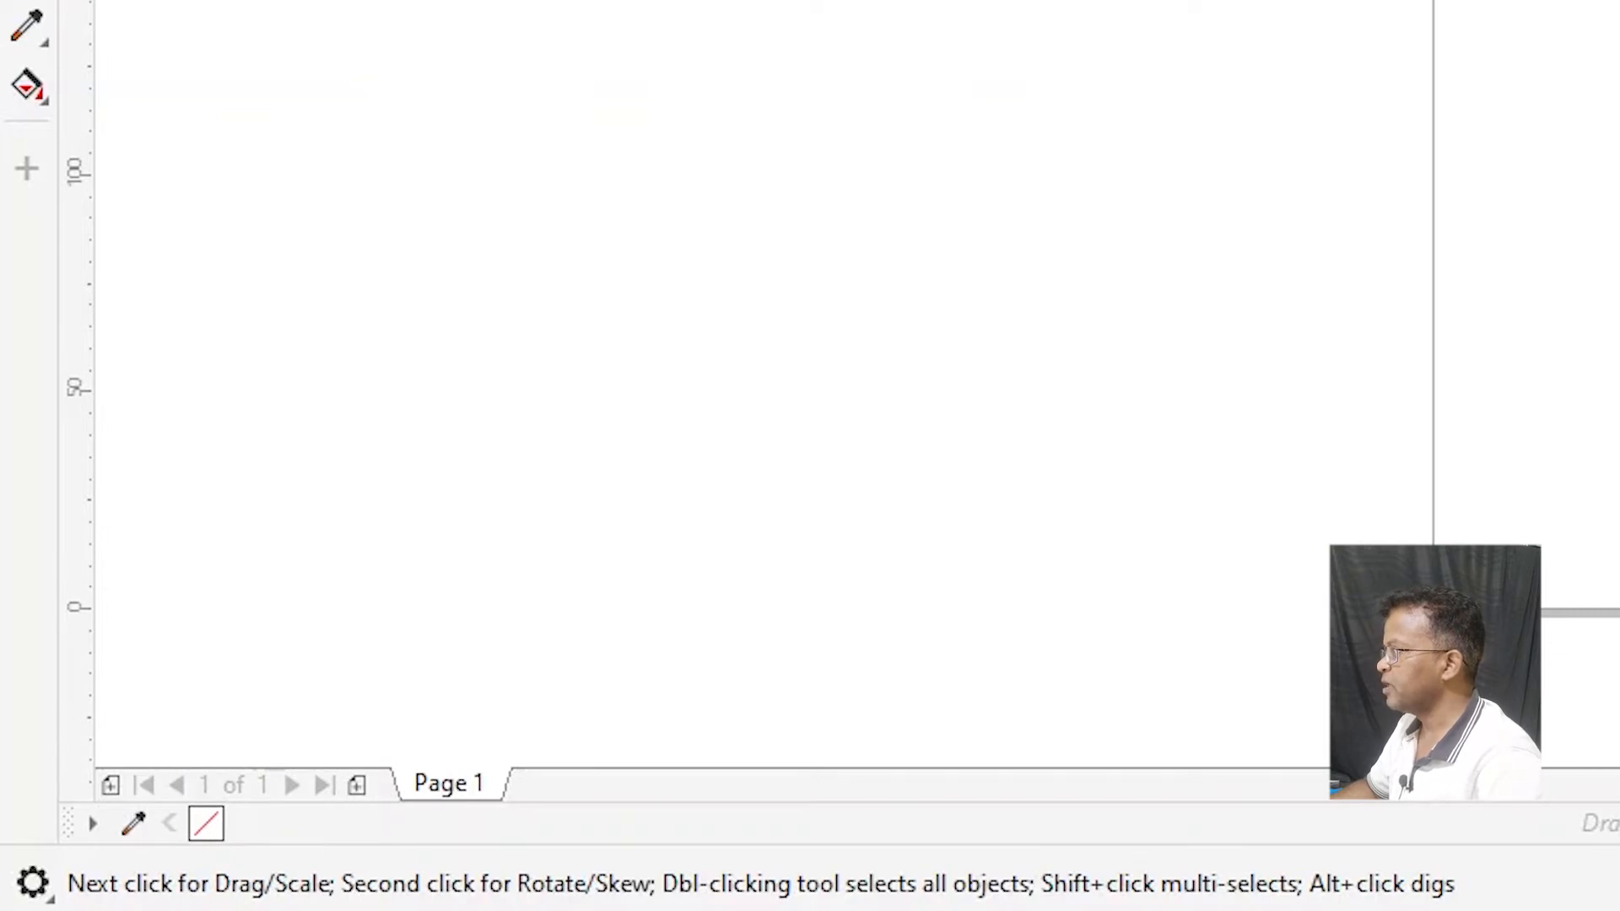
Step: Draw an upright rectangle in the empty area beside the page's left edge
key("F6")
left_click_drag(650, 0, 878, 14)
key("space")
left_click(734, 215)
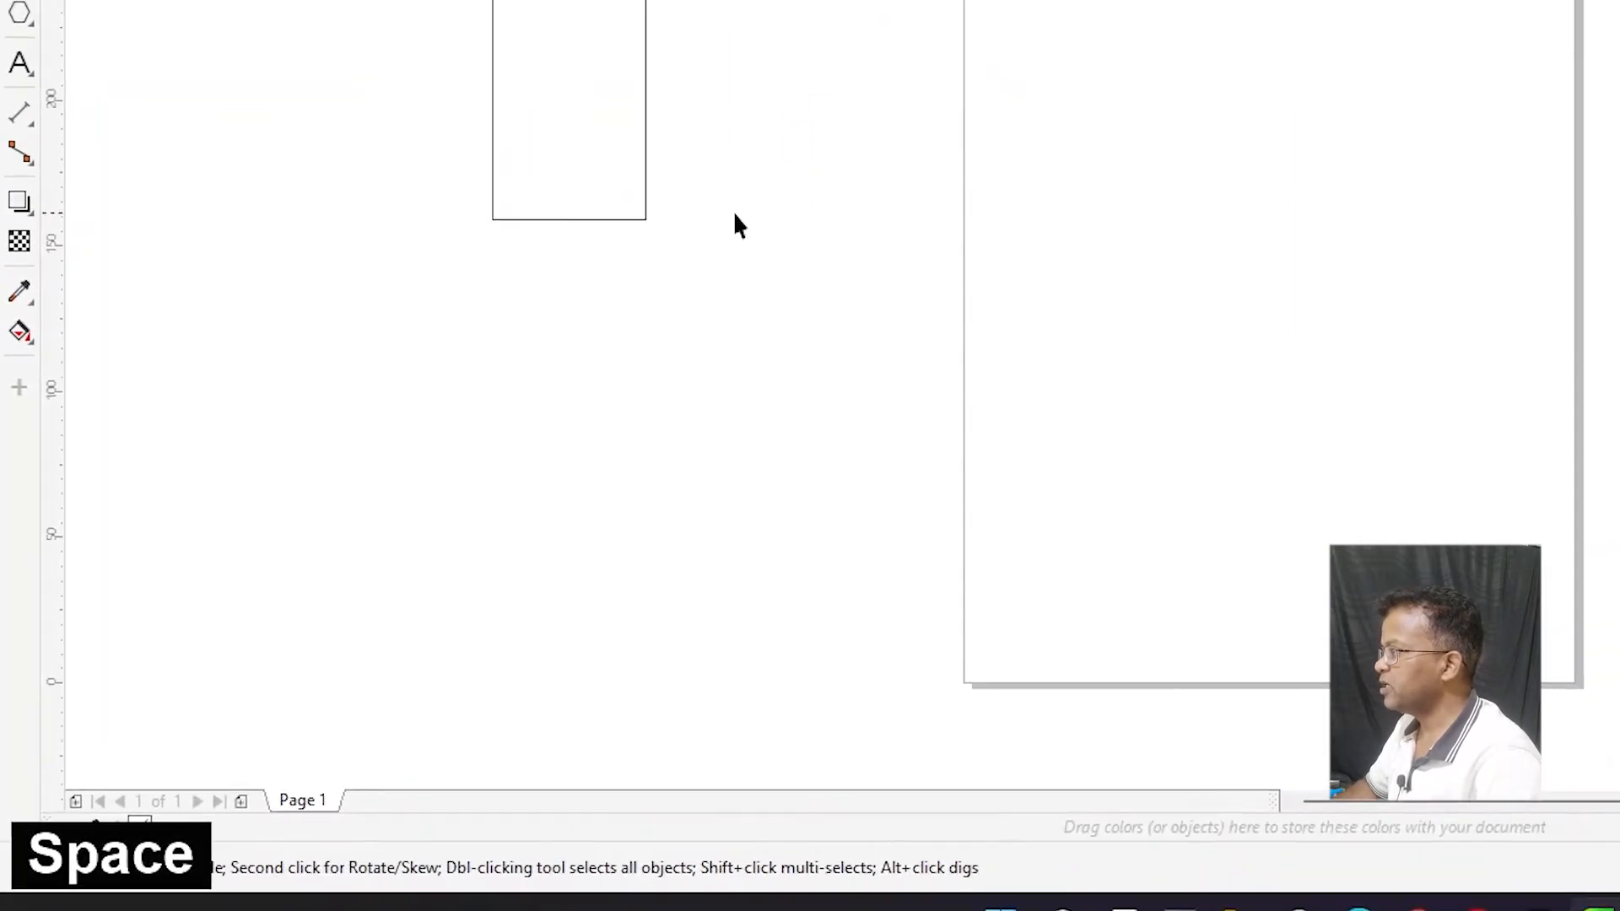
key("space")
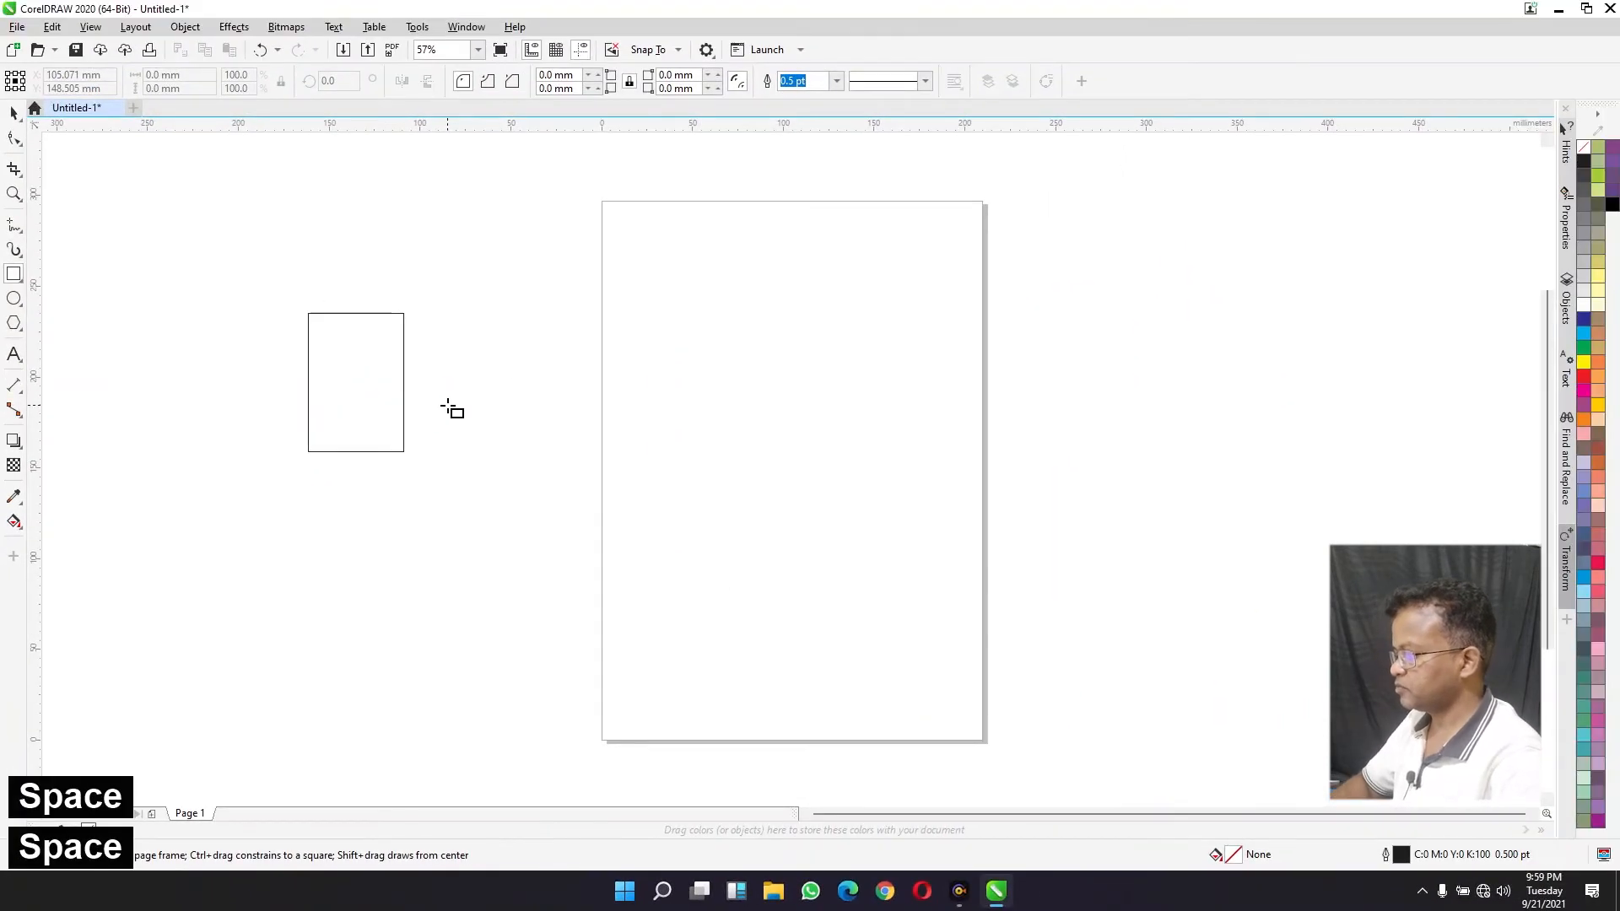
Step: Add a "+" as artistic text to the right of the rectangle and place a copy level with it on the left side
key("F8")
left_click(433, 384)
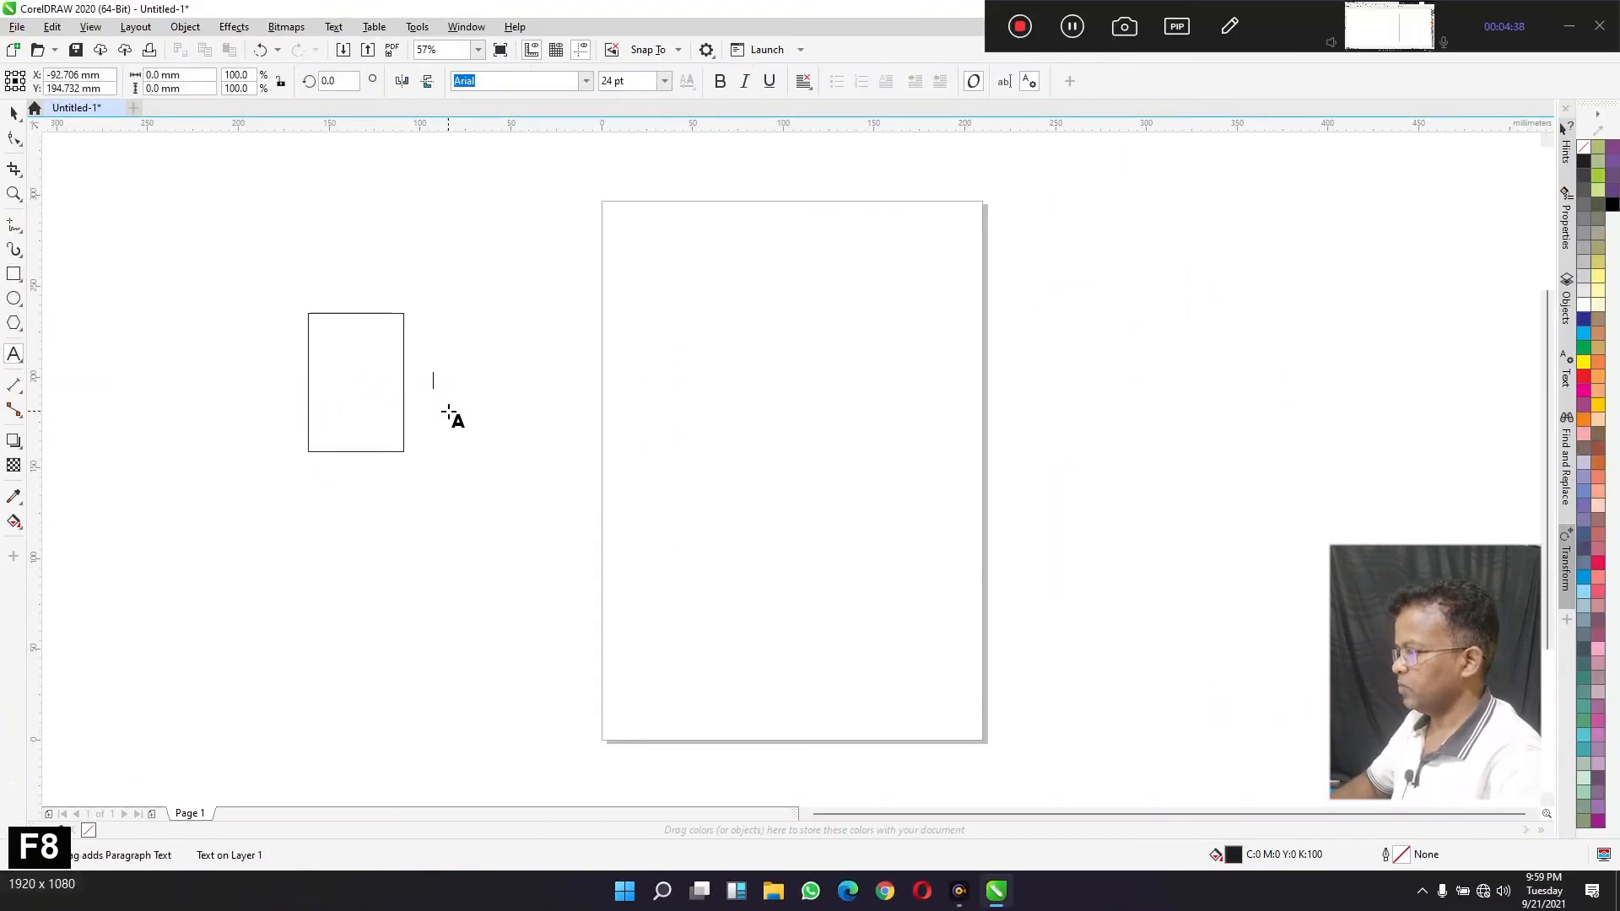
type("=")
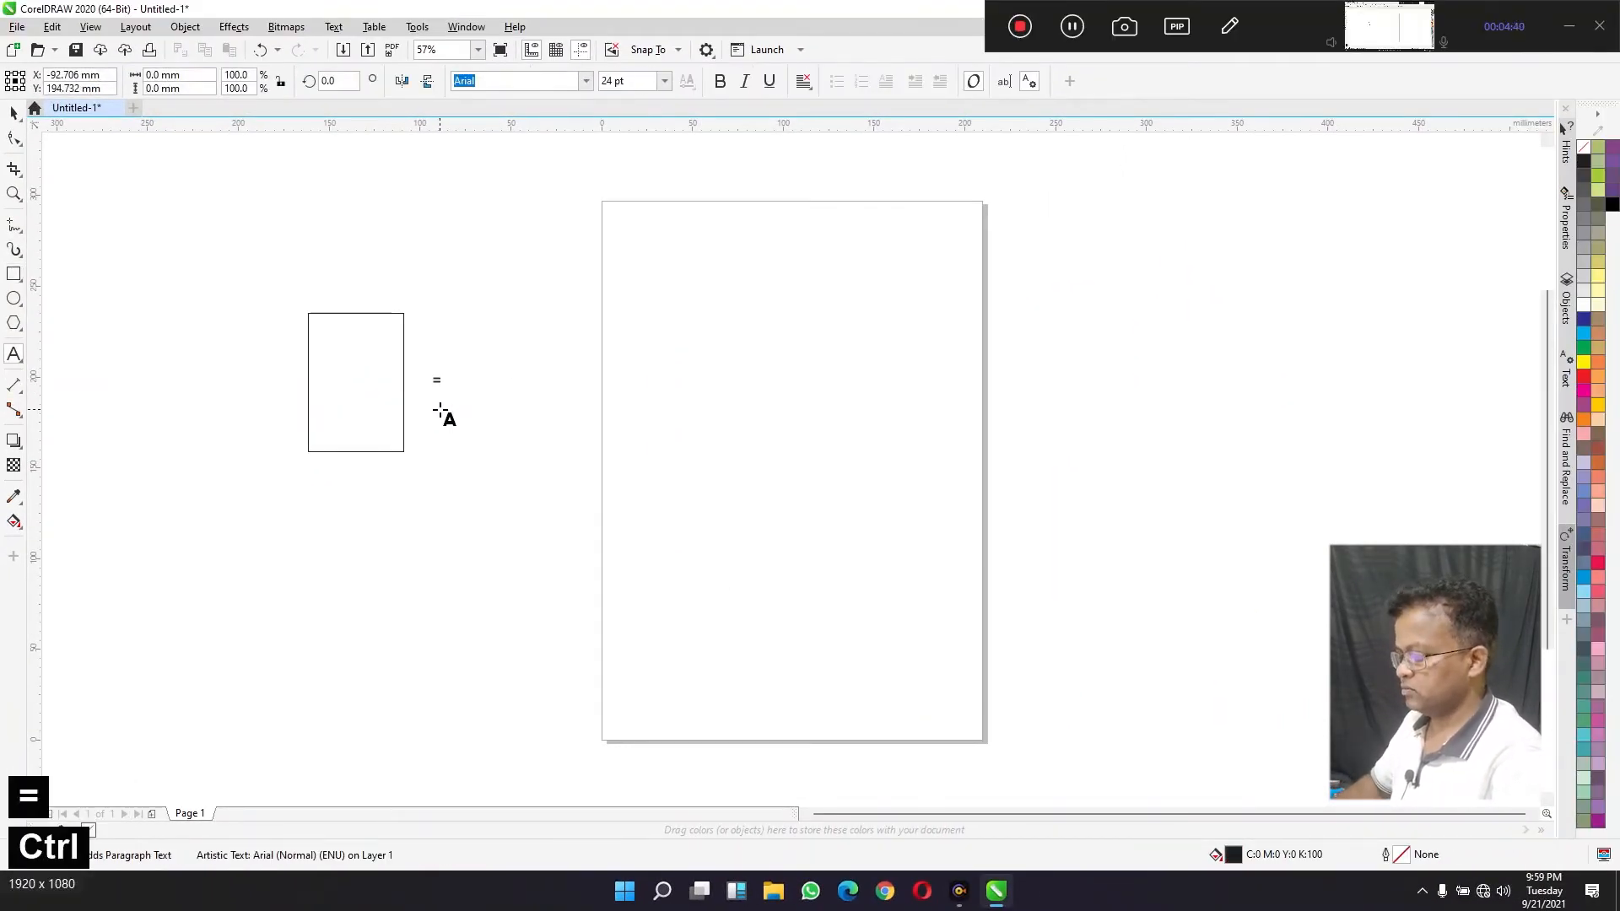
key("ctrl+a")
type("+")
key("ctrl+space")
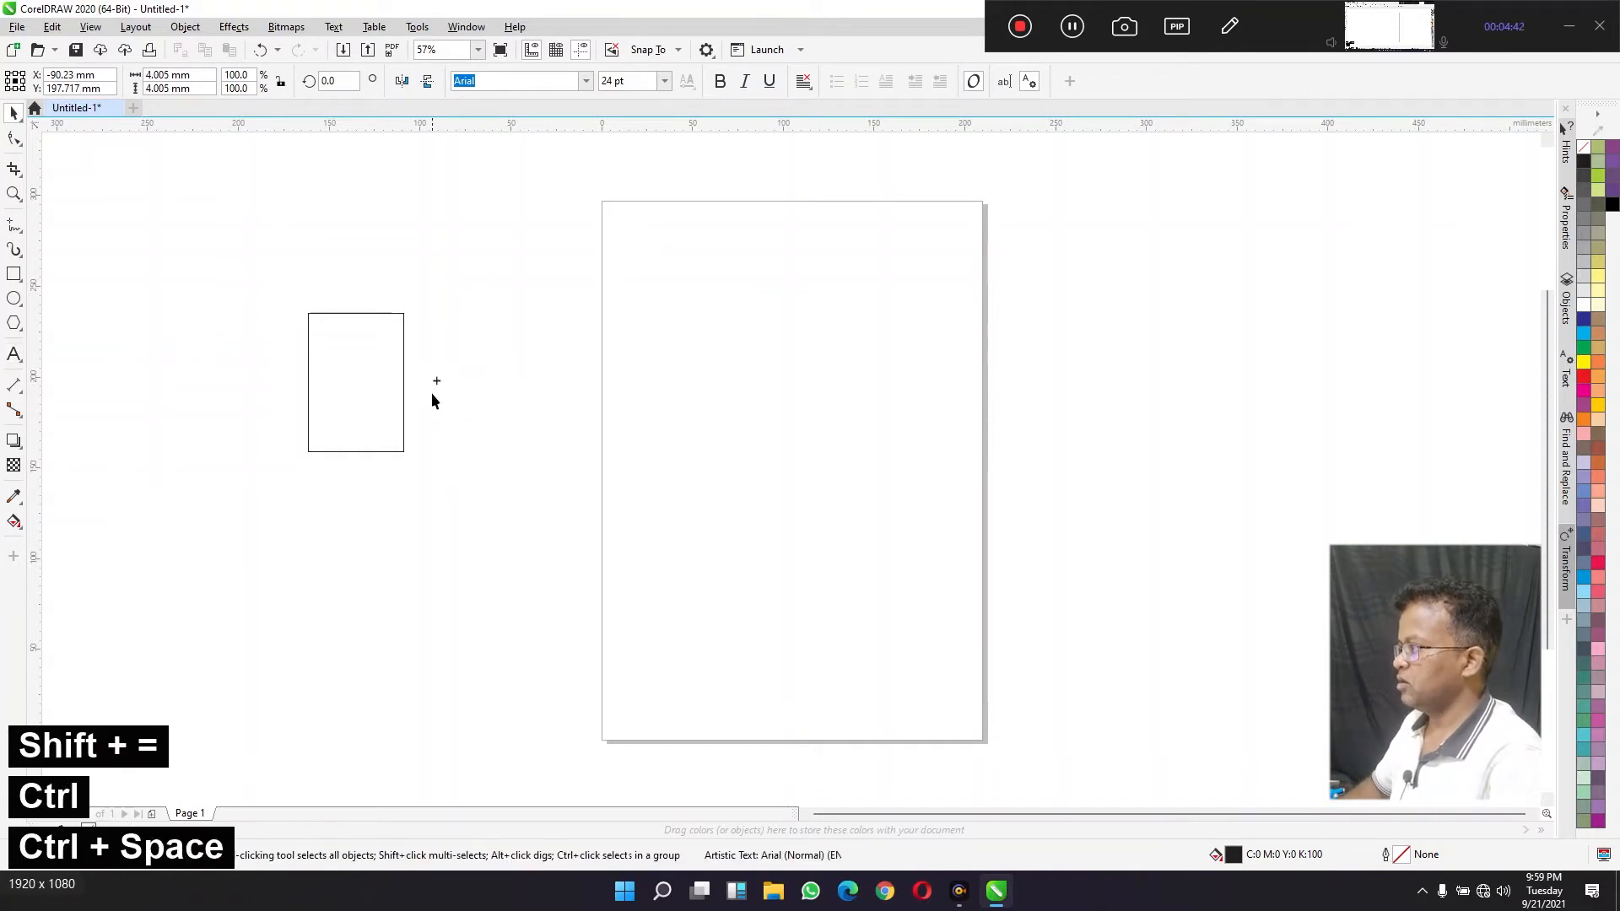
left_click_drag(438, 382, 274, 382)
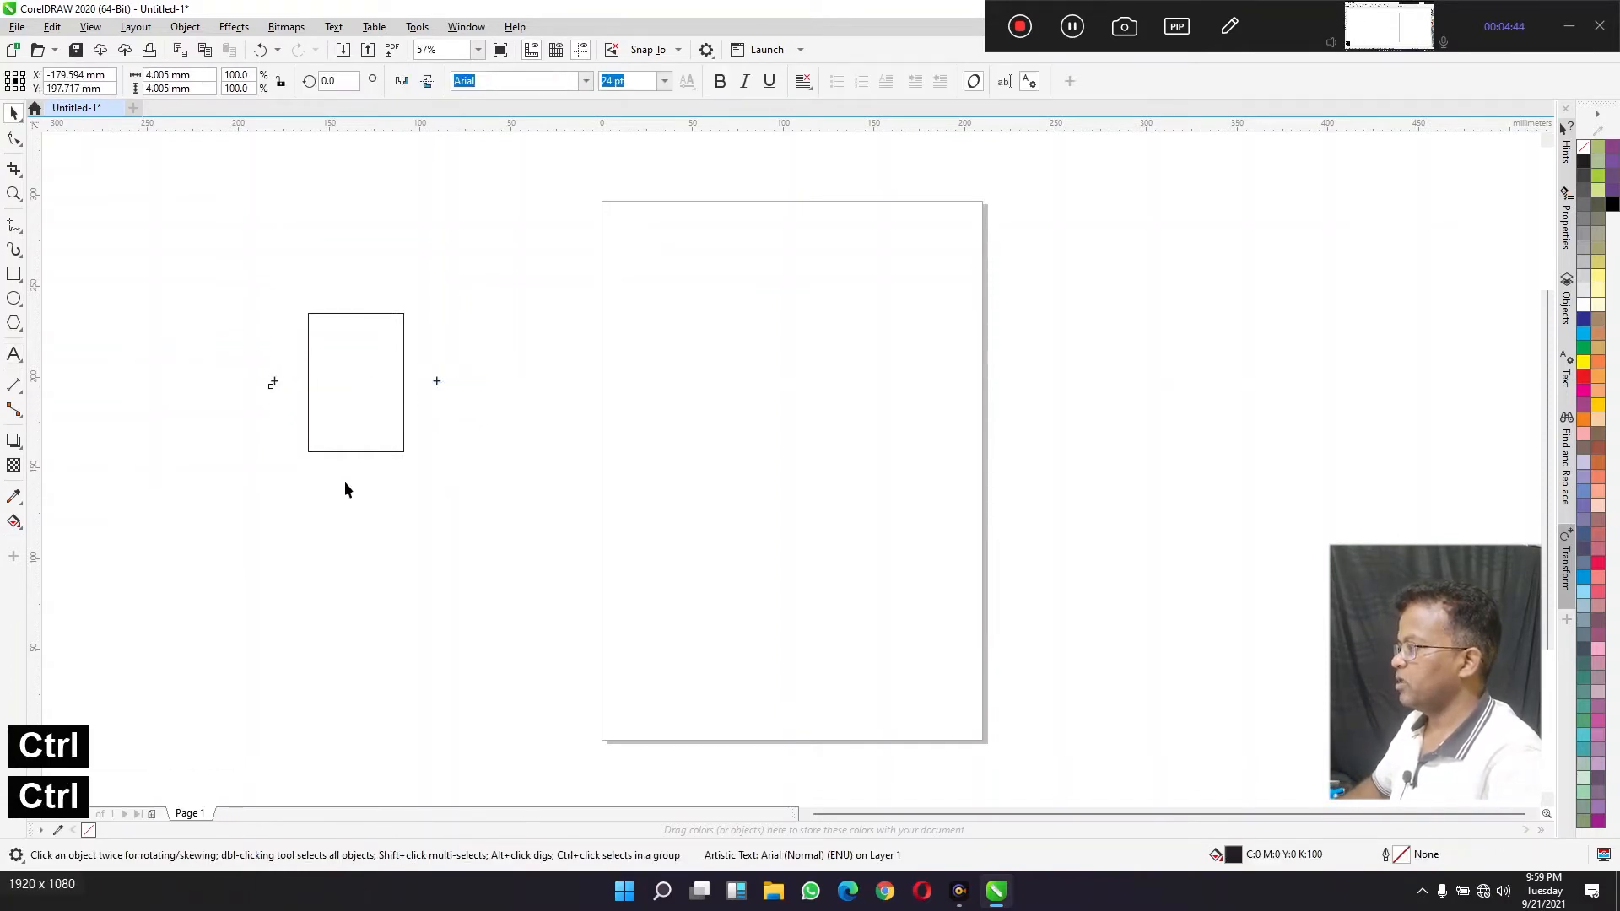
Step: Extend the row with two rectangle copies to the right, shifting the right plus sign outward past each copy
left_click(343, 395)
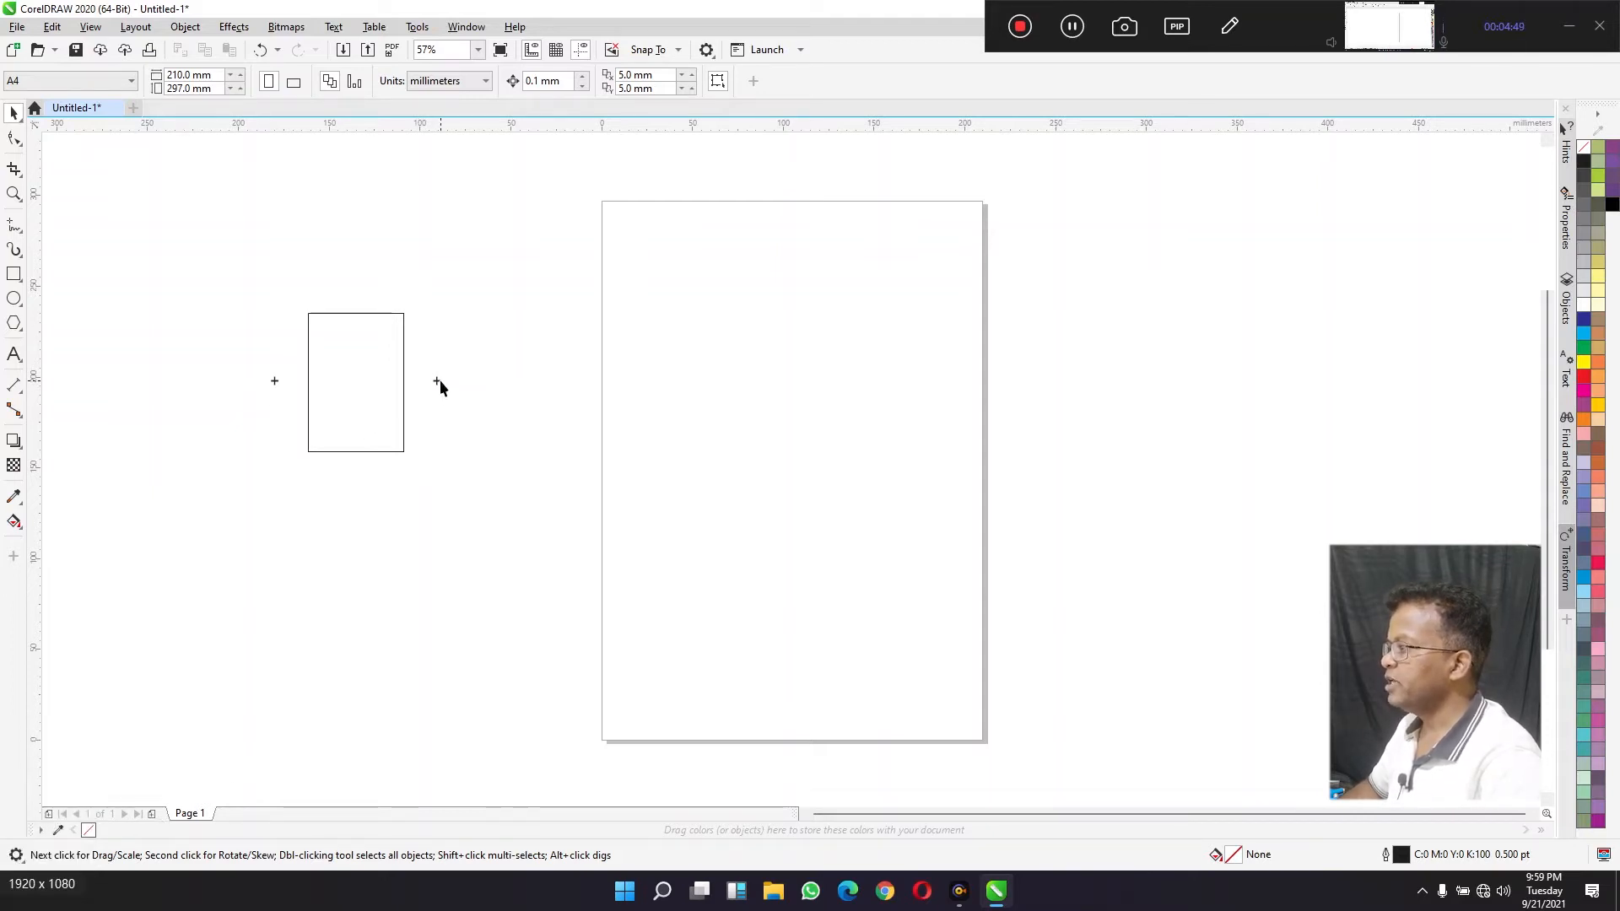
left_click_drag(383, 405, 536, 380)
left_click(515, 537)
left_click(545, 473)
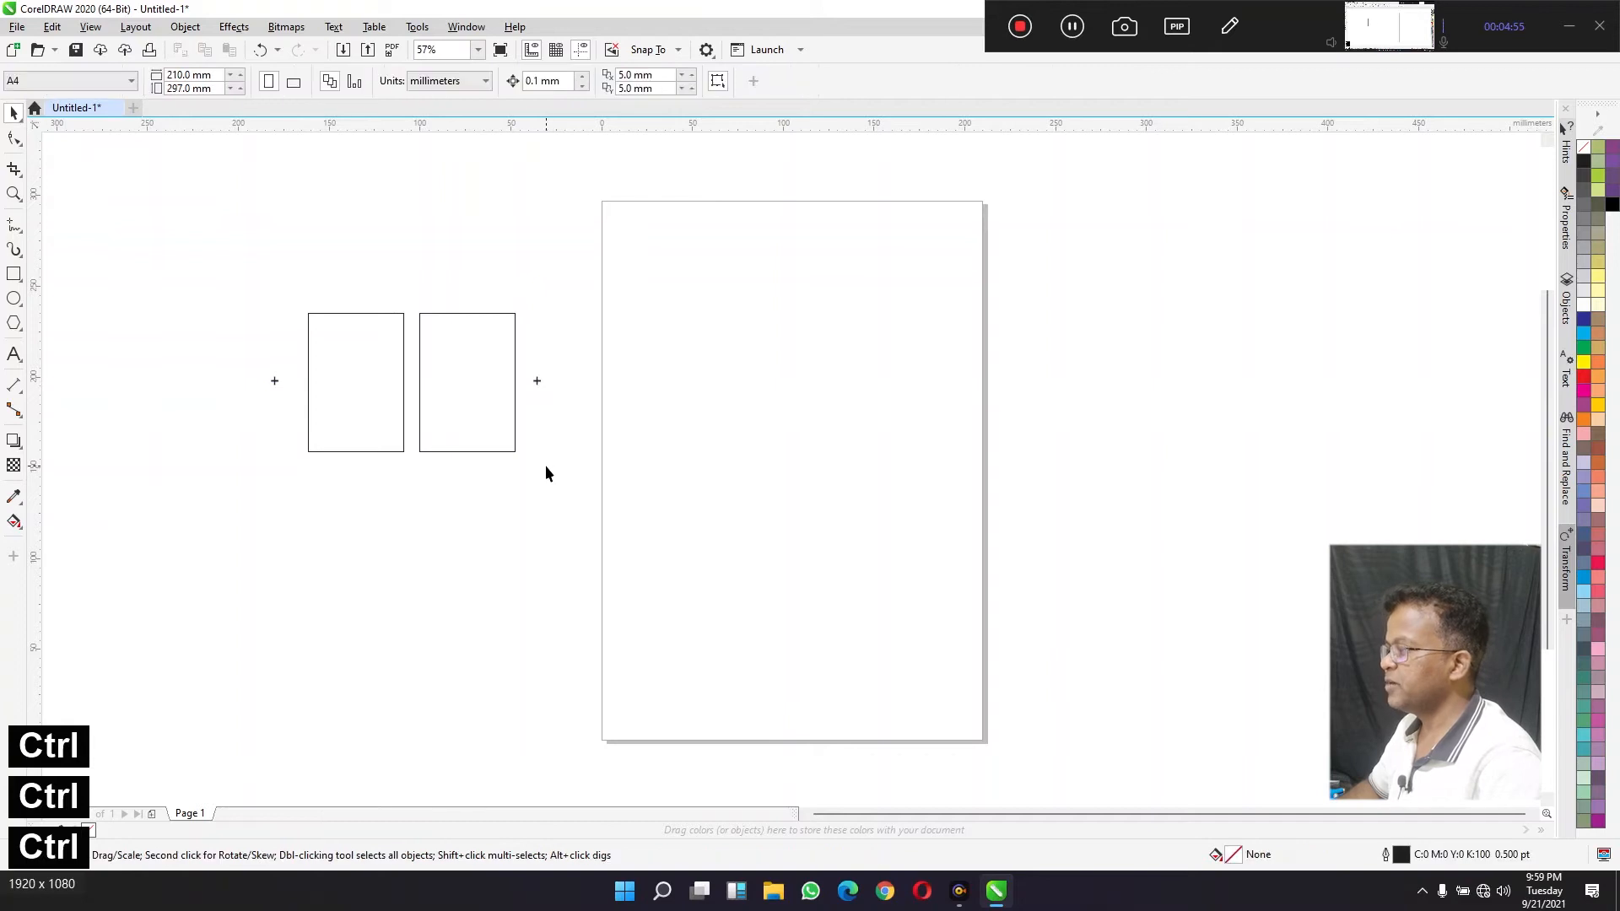
left_click_drag(480, 412, 648, 380)
left_click(388, 539)
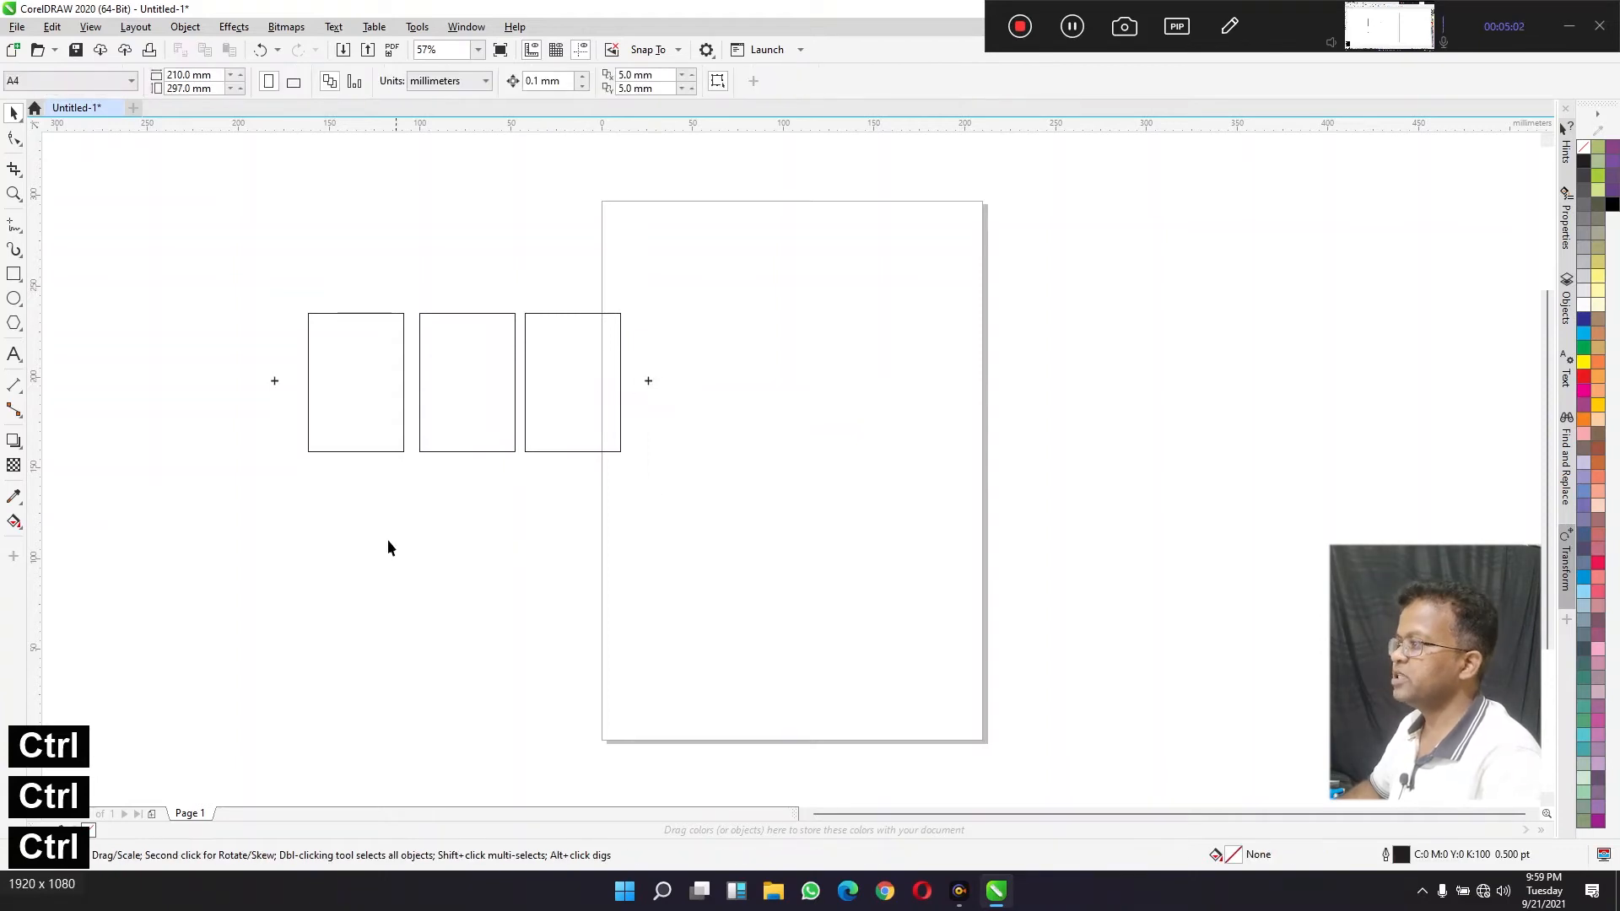
Step: Shift the left plus sign outward and put a rectangle copy beside it, and delete all the drawn objects
left_click_drag(271, 377, 154, 380)
left_click_drag(329, 394, 216, 395)
left_click_drag(72, 462, 820, 245)
key("Delete")
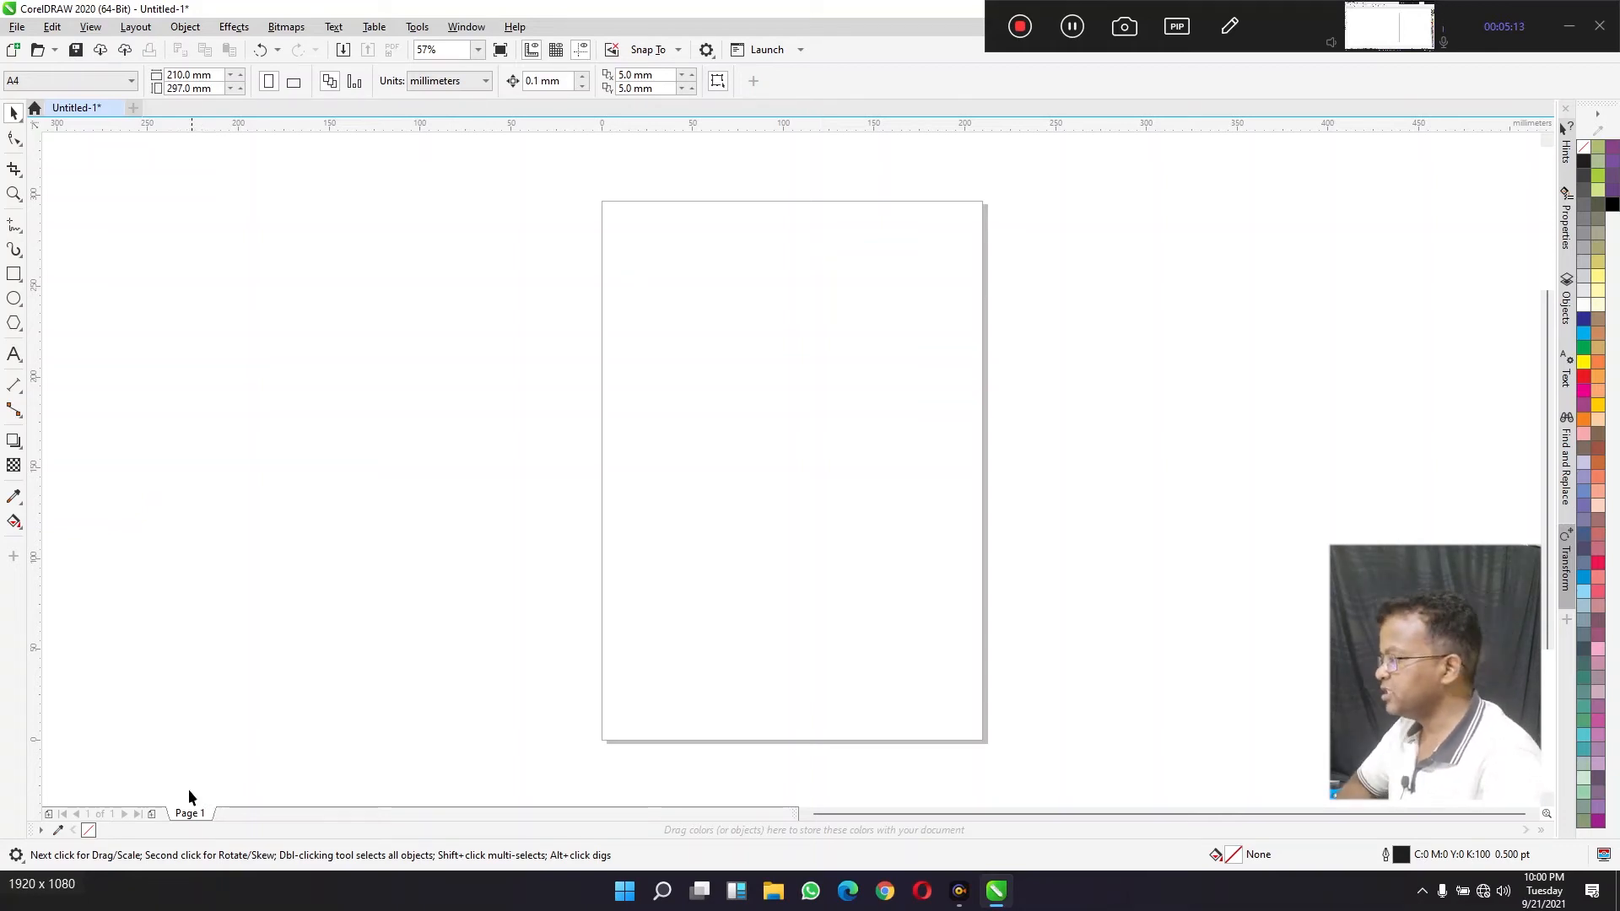
Step: Add a new page after Page 1 and switch between the two pages, finishing on Page 1
left_click(153, 815)
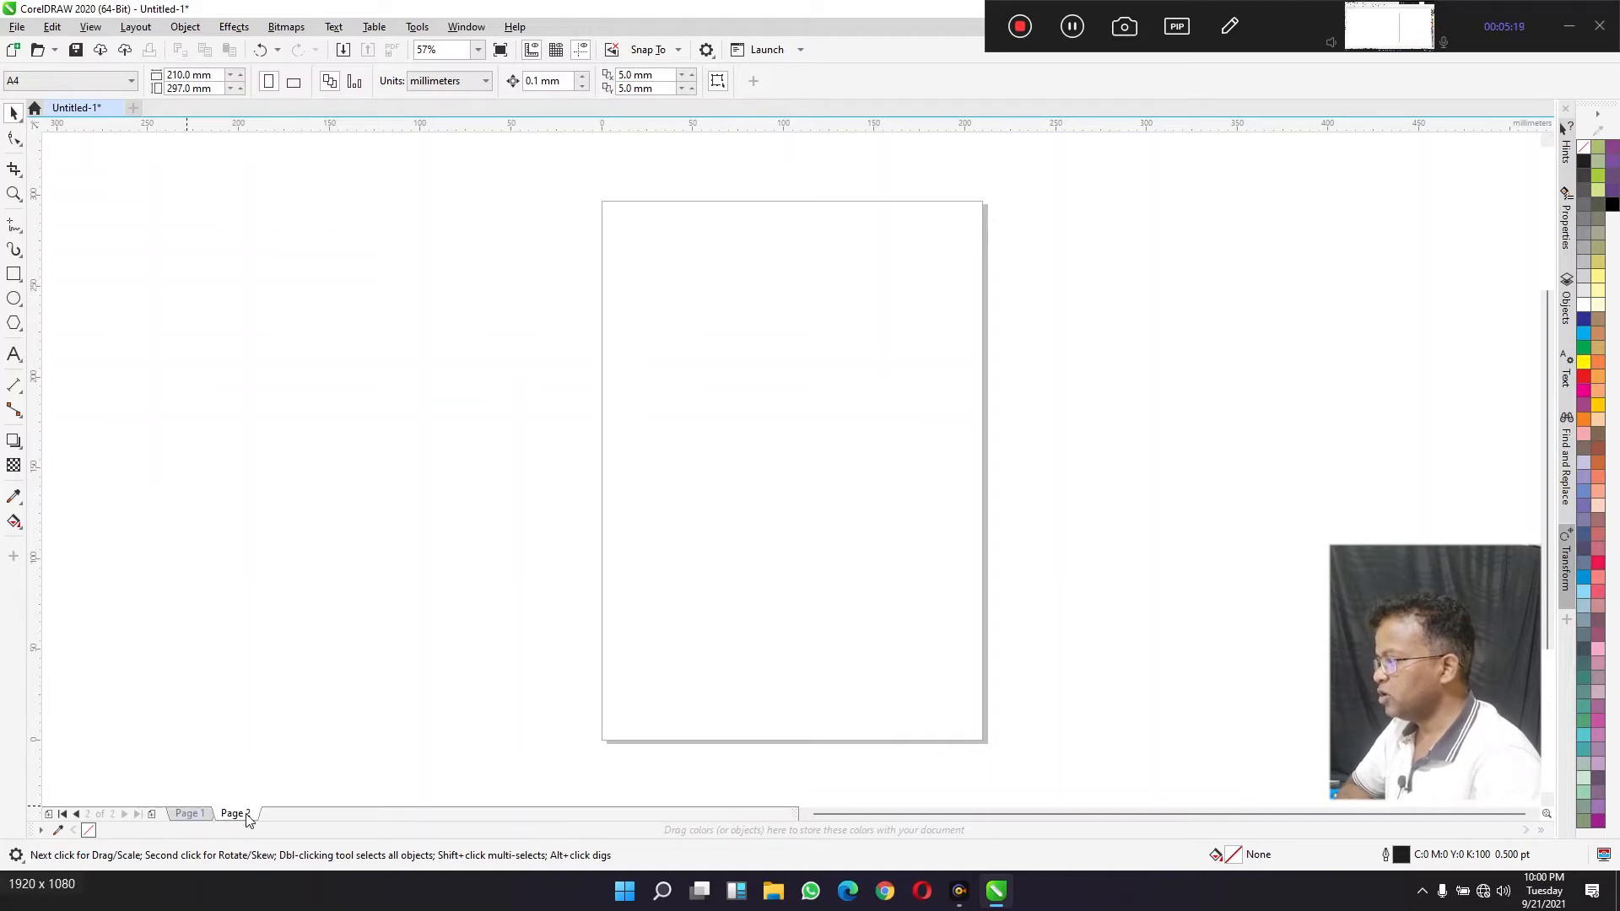
left_click(188, 815)
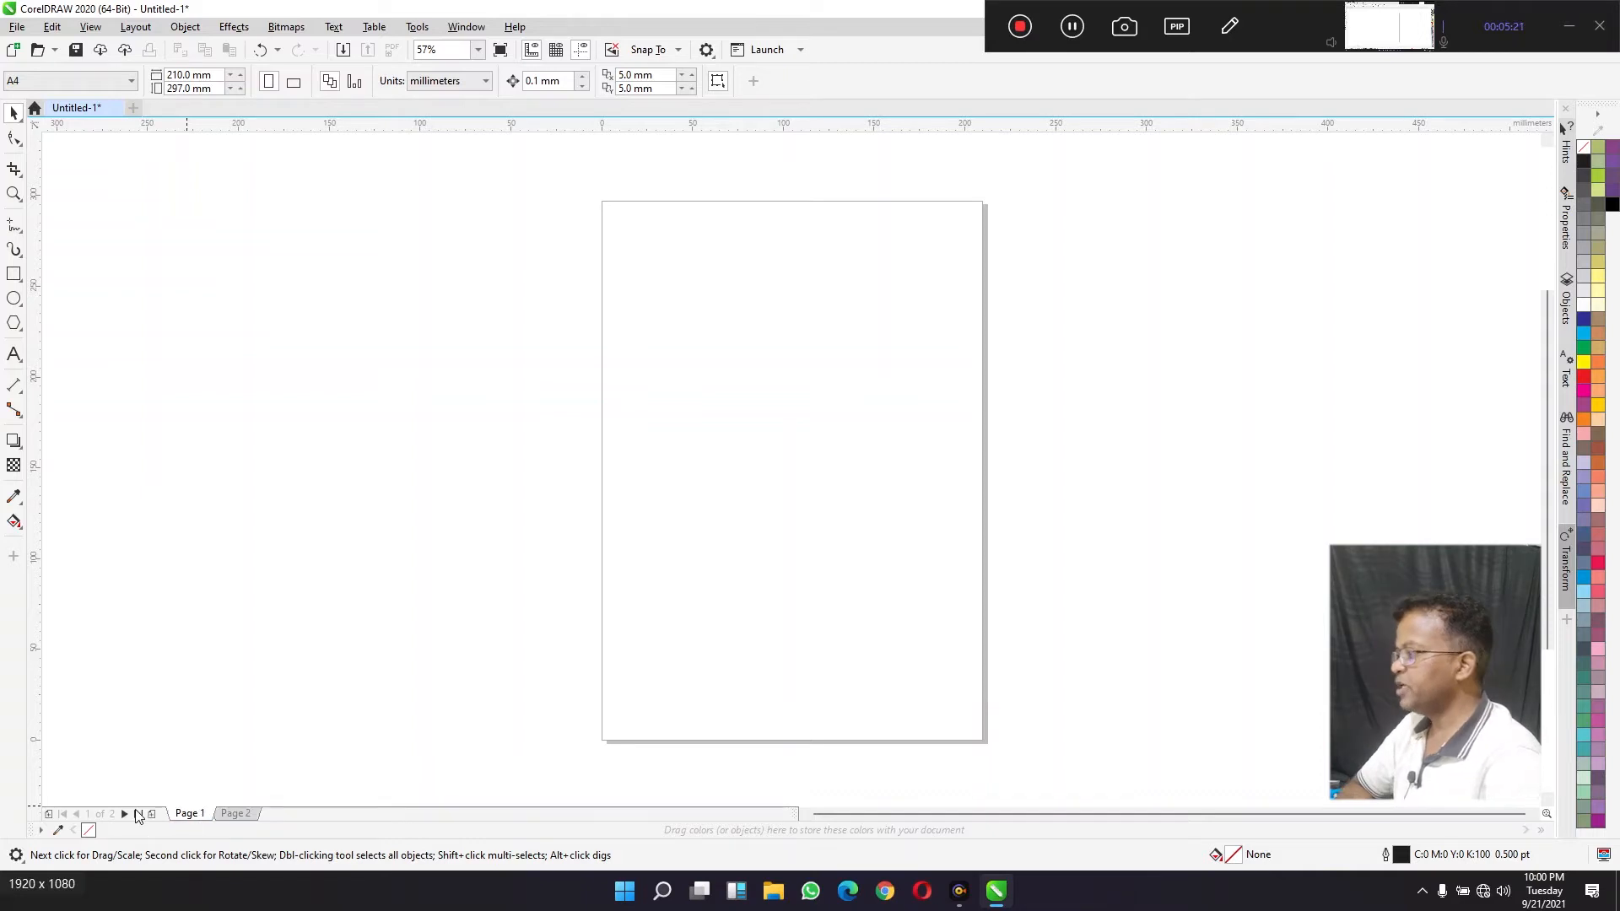
left_click(236, 815)
left_click(187, 815)
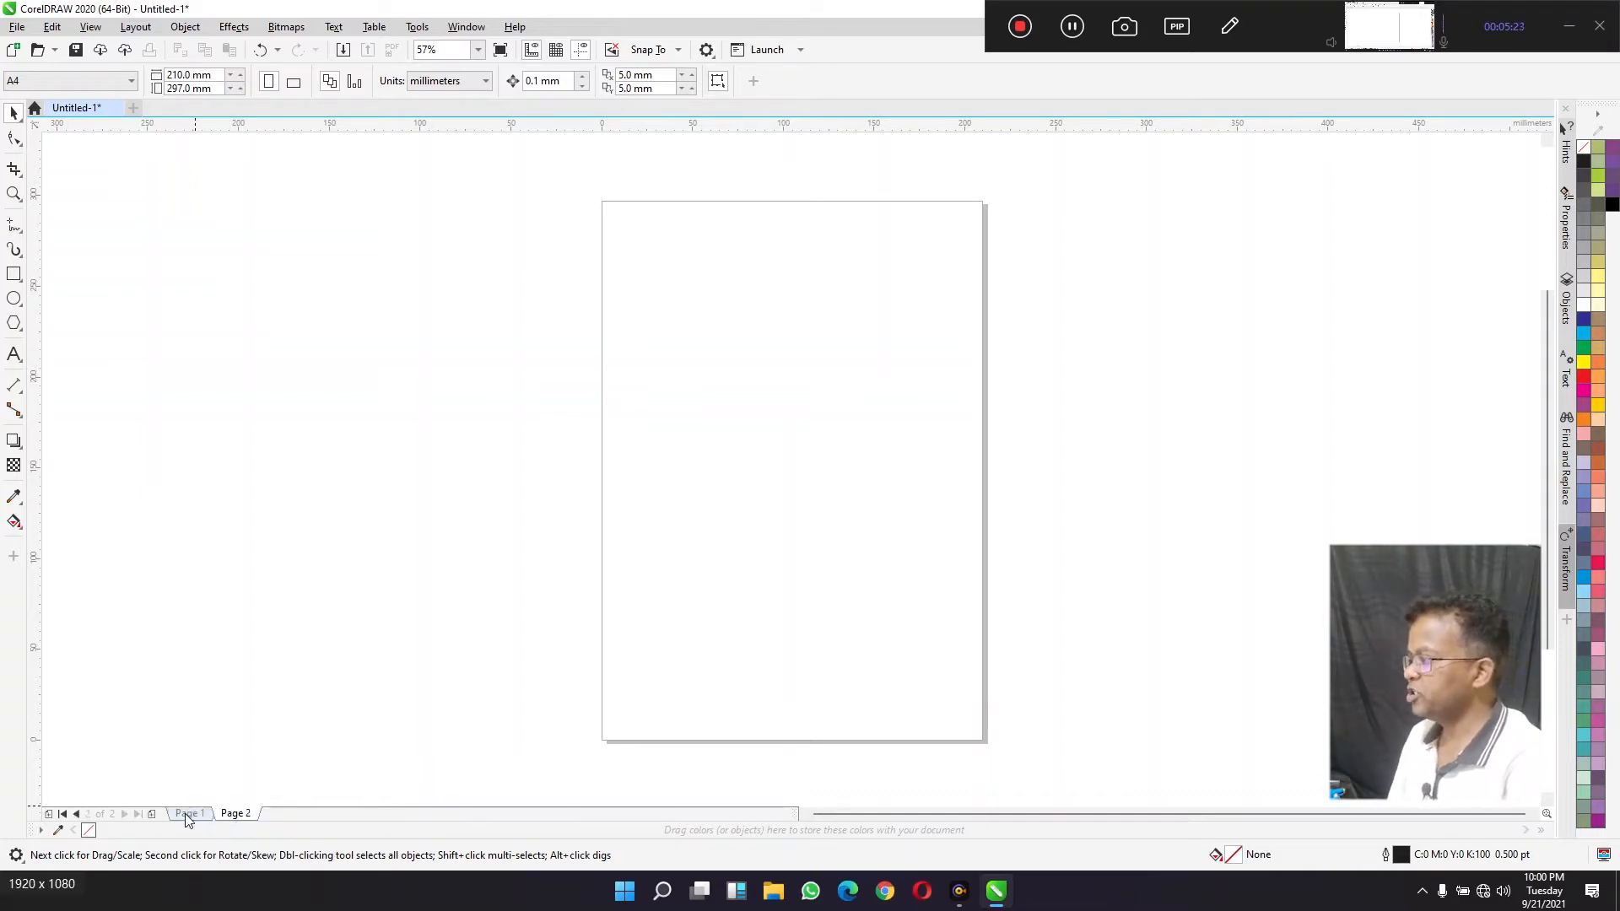
left_click(187, 815)
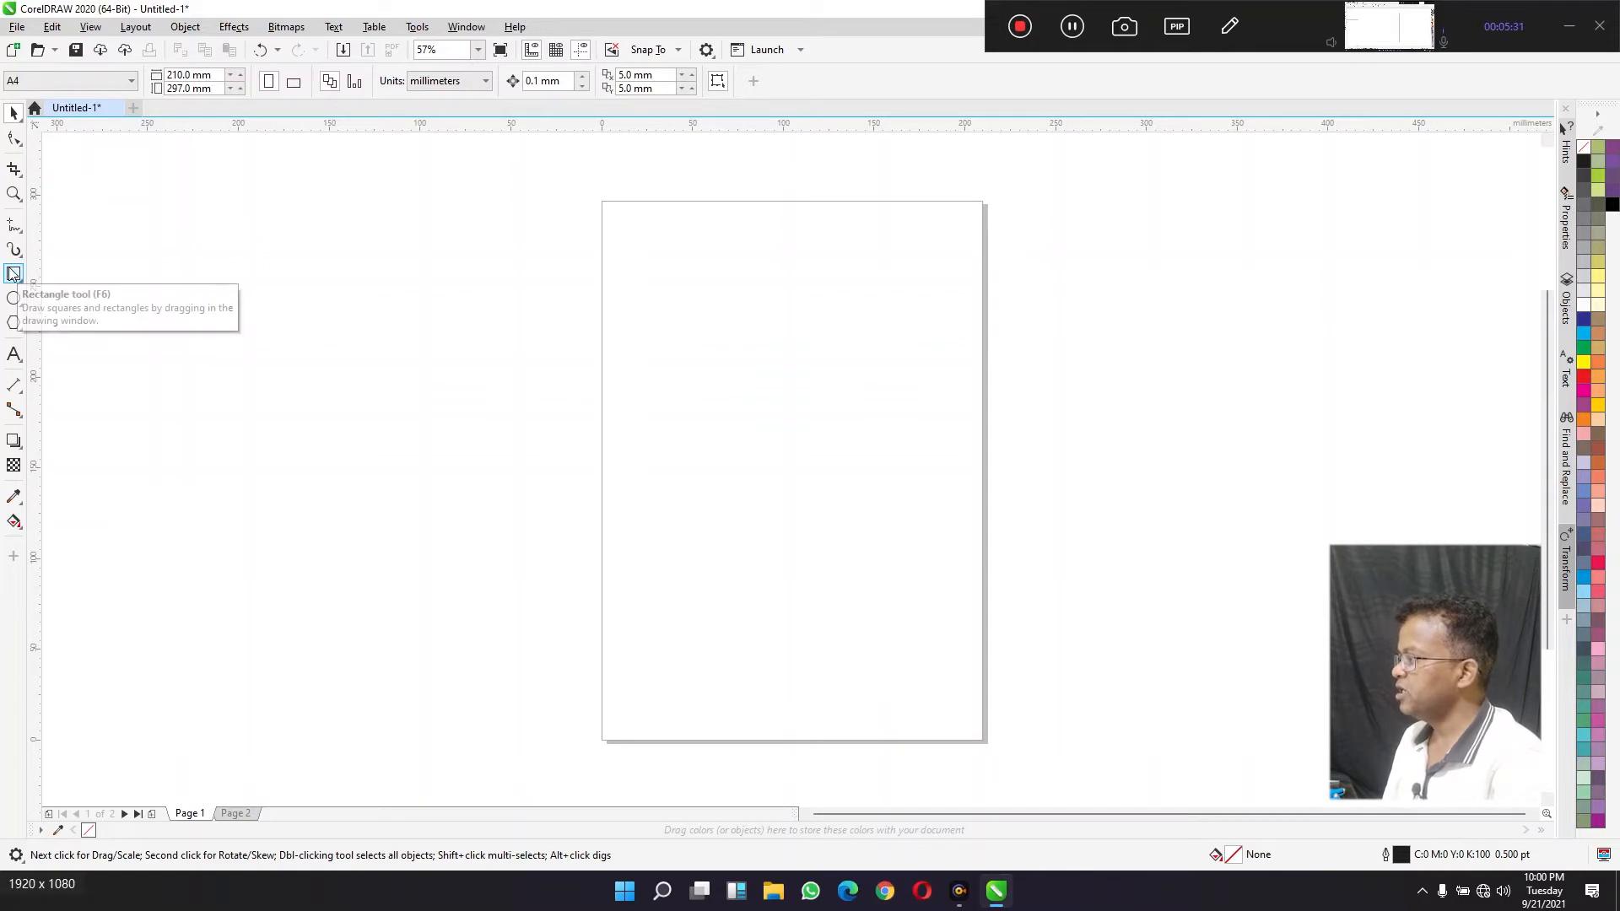
left_click(236, 813)
left_click(190, 815)
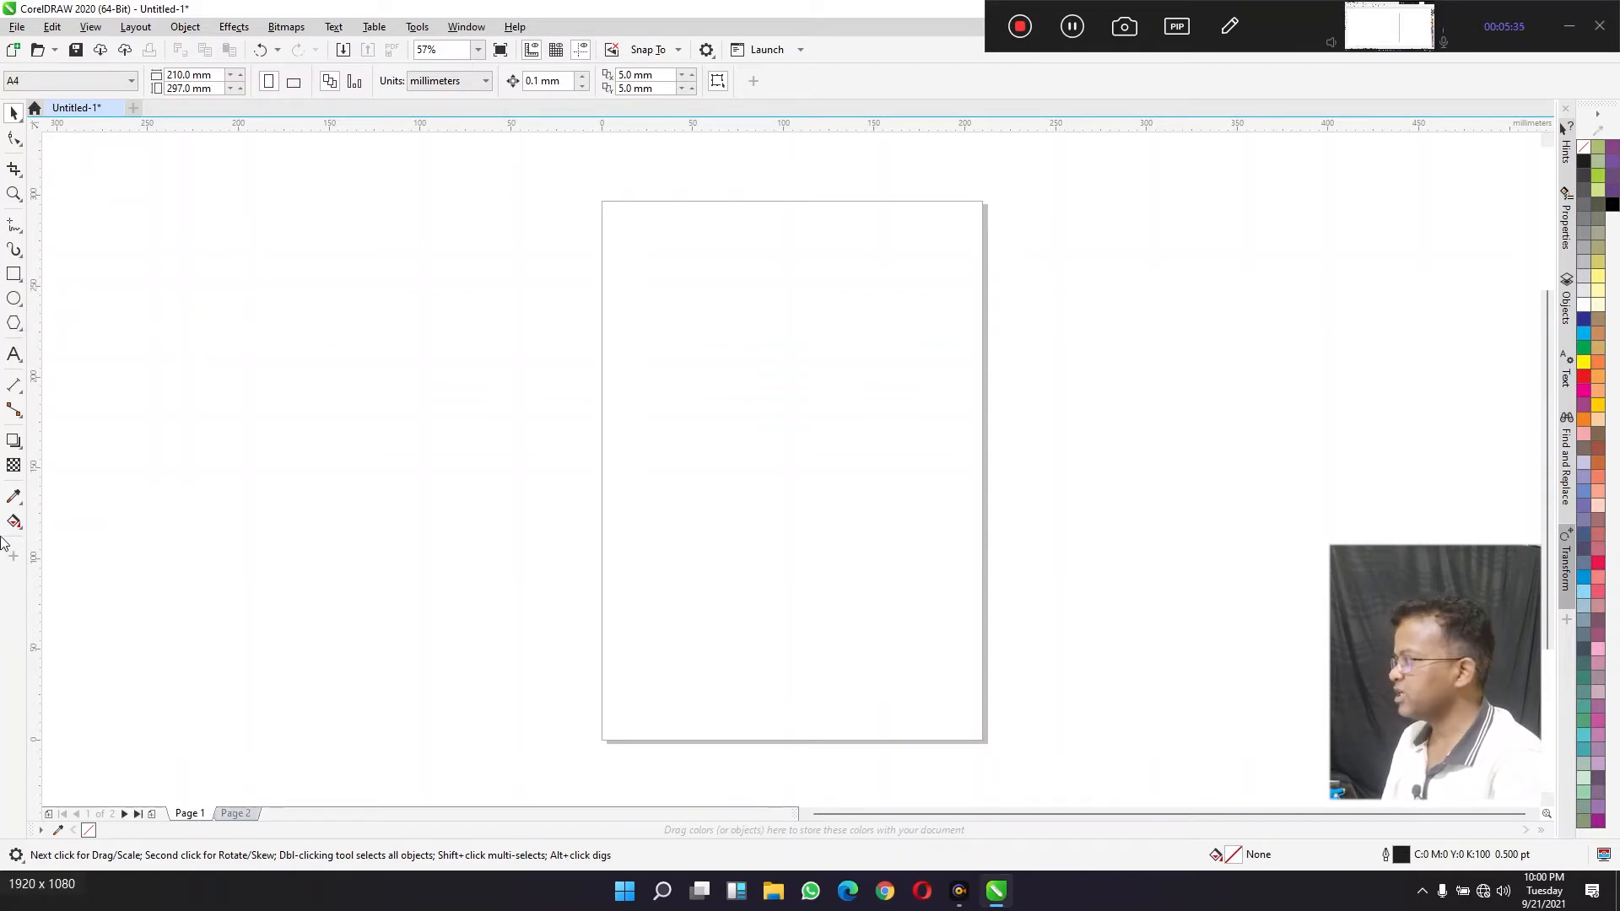
Step: Draw a rectangle about 164 by 207 mm on Page 1 and fill it with yellow
left_click(14, 274)
mouse_move(642, 286)
left_mouse_down()
mouse_move(904, 641)
mouse_move(941, 662)
left_mouse_up()
left_click(1583, 362)
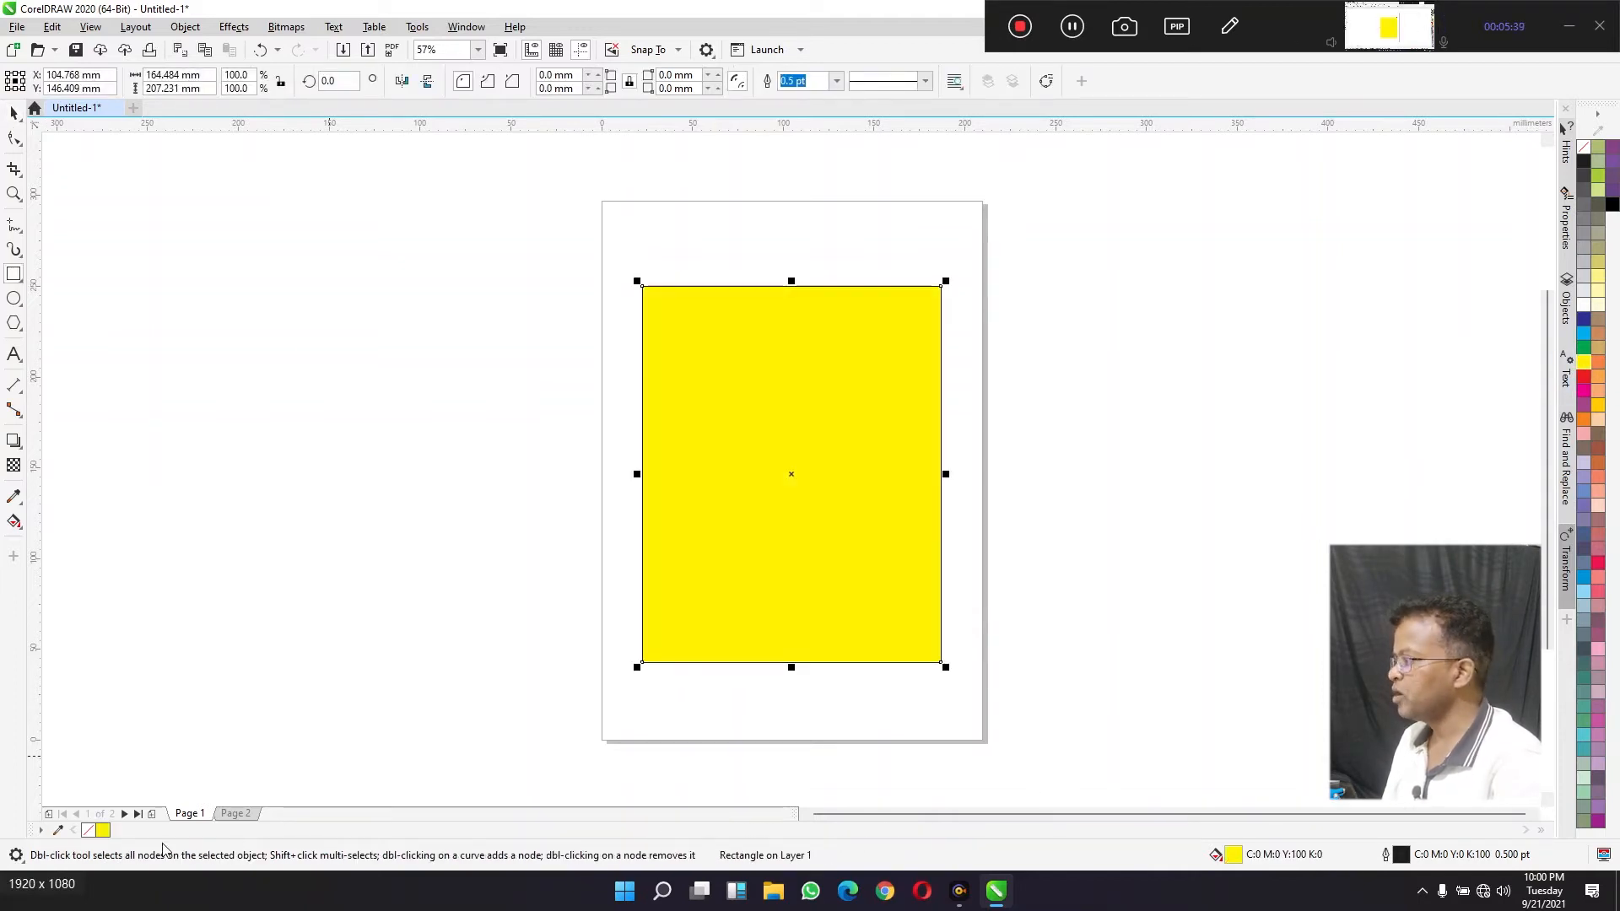
Step: Insert a page before Page 1, and delete the yellow rectangle on Page 2
left_click(48, 815)
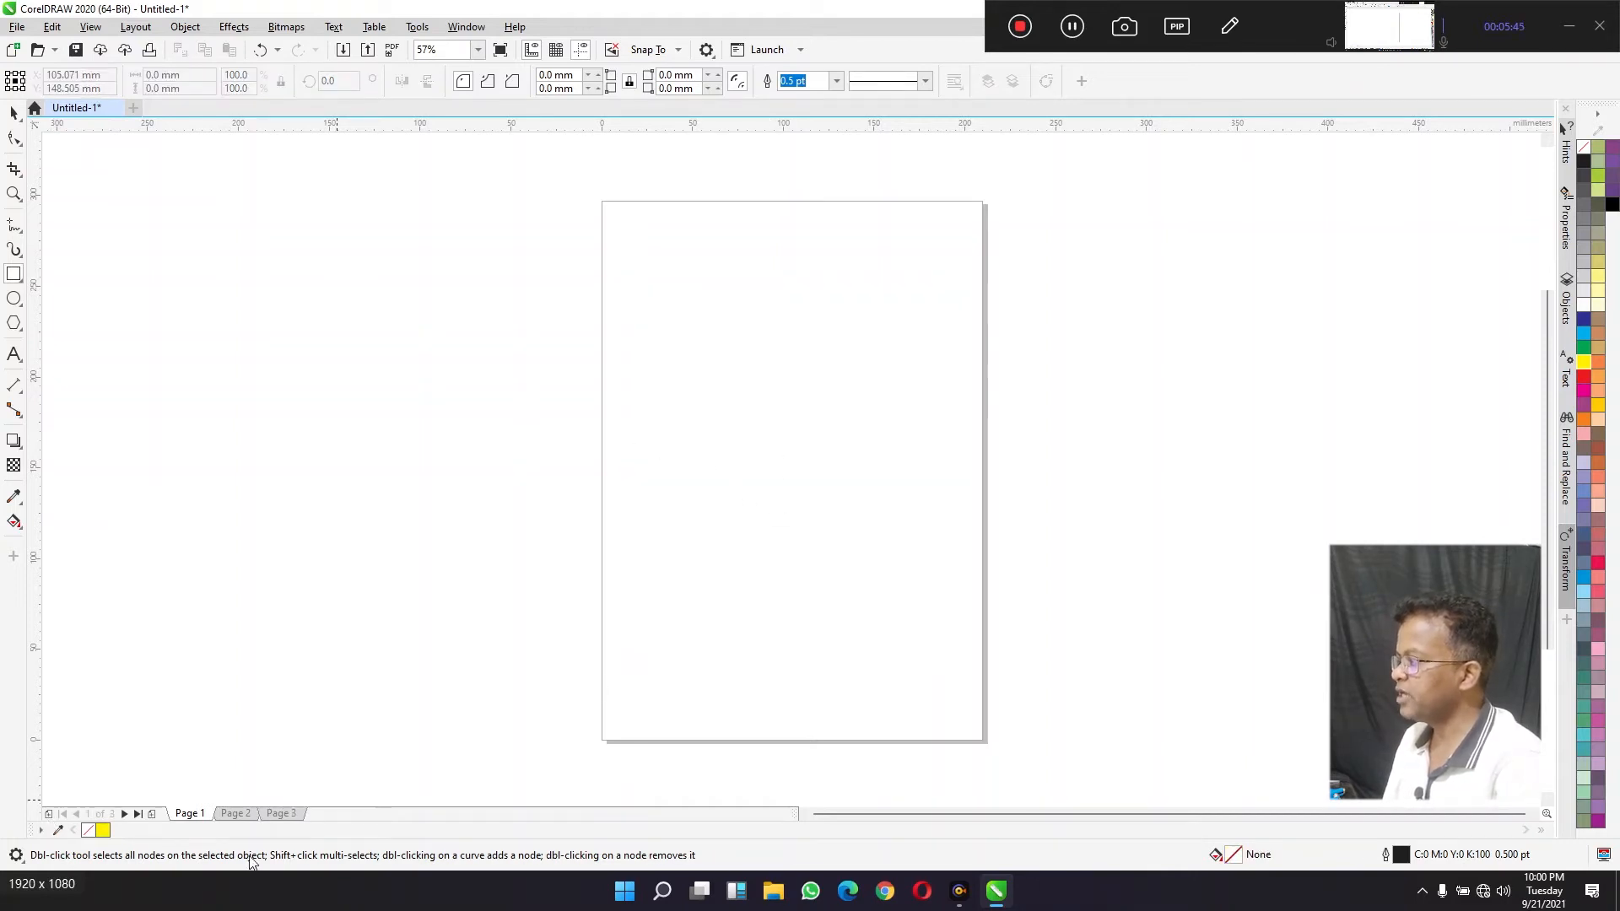
left_click(236, 813)
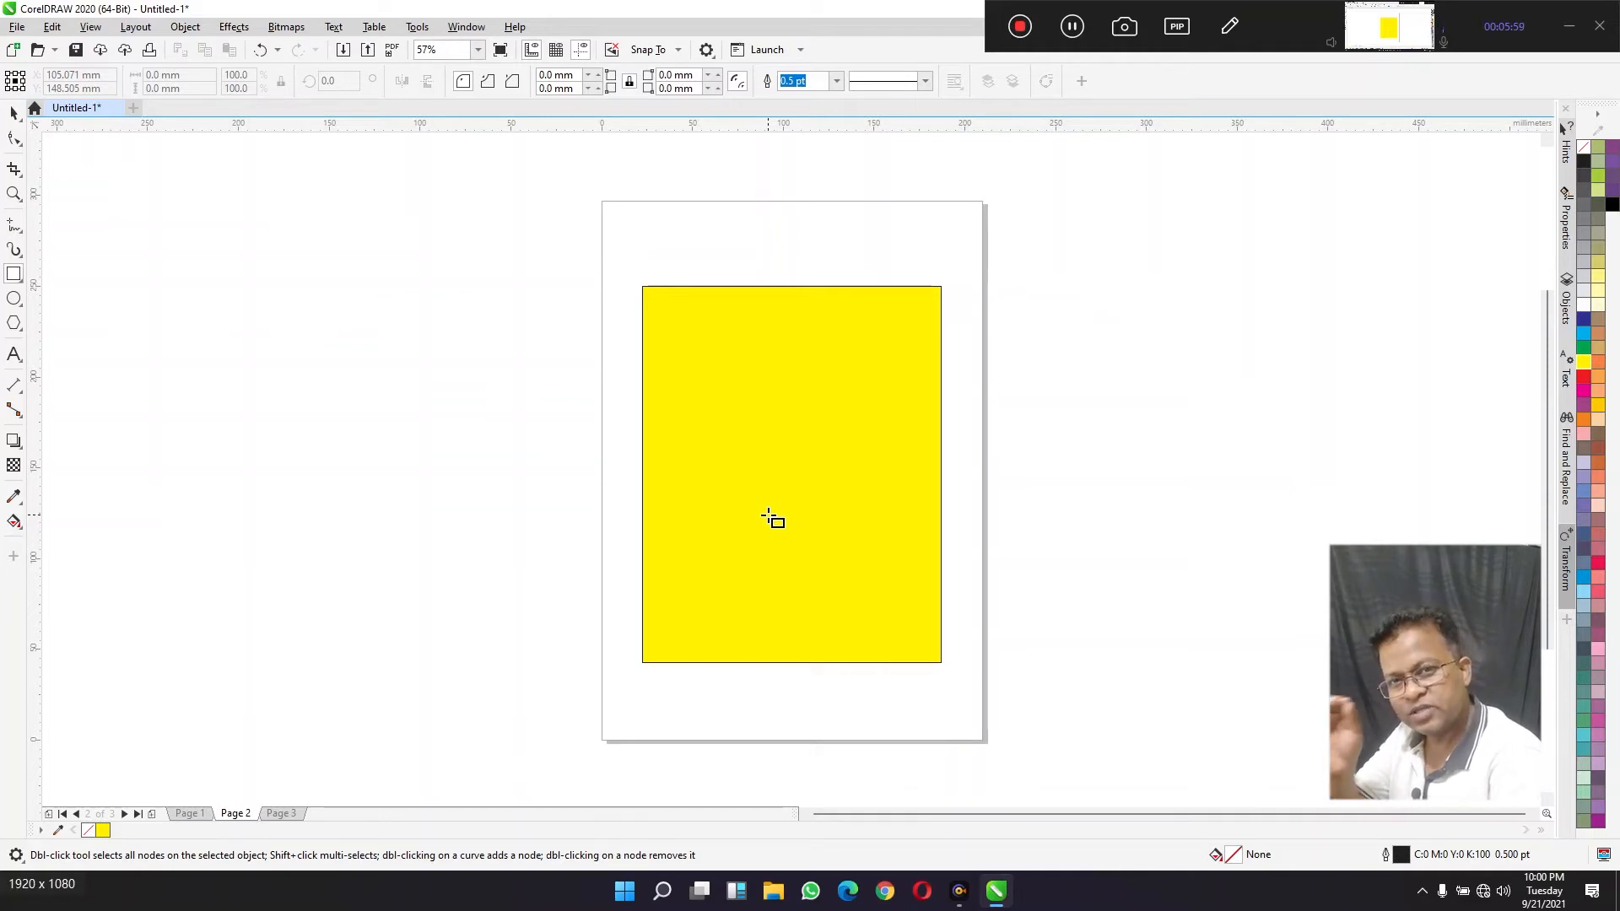
left_click(14, 112)
left_click(782, 369)
key("Delete")
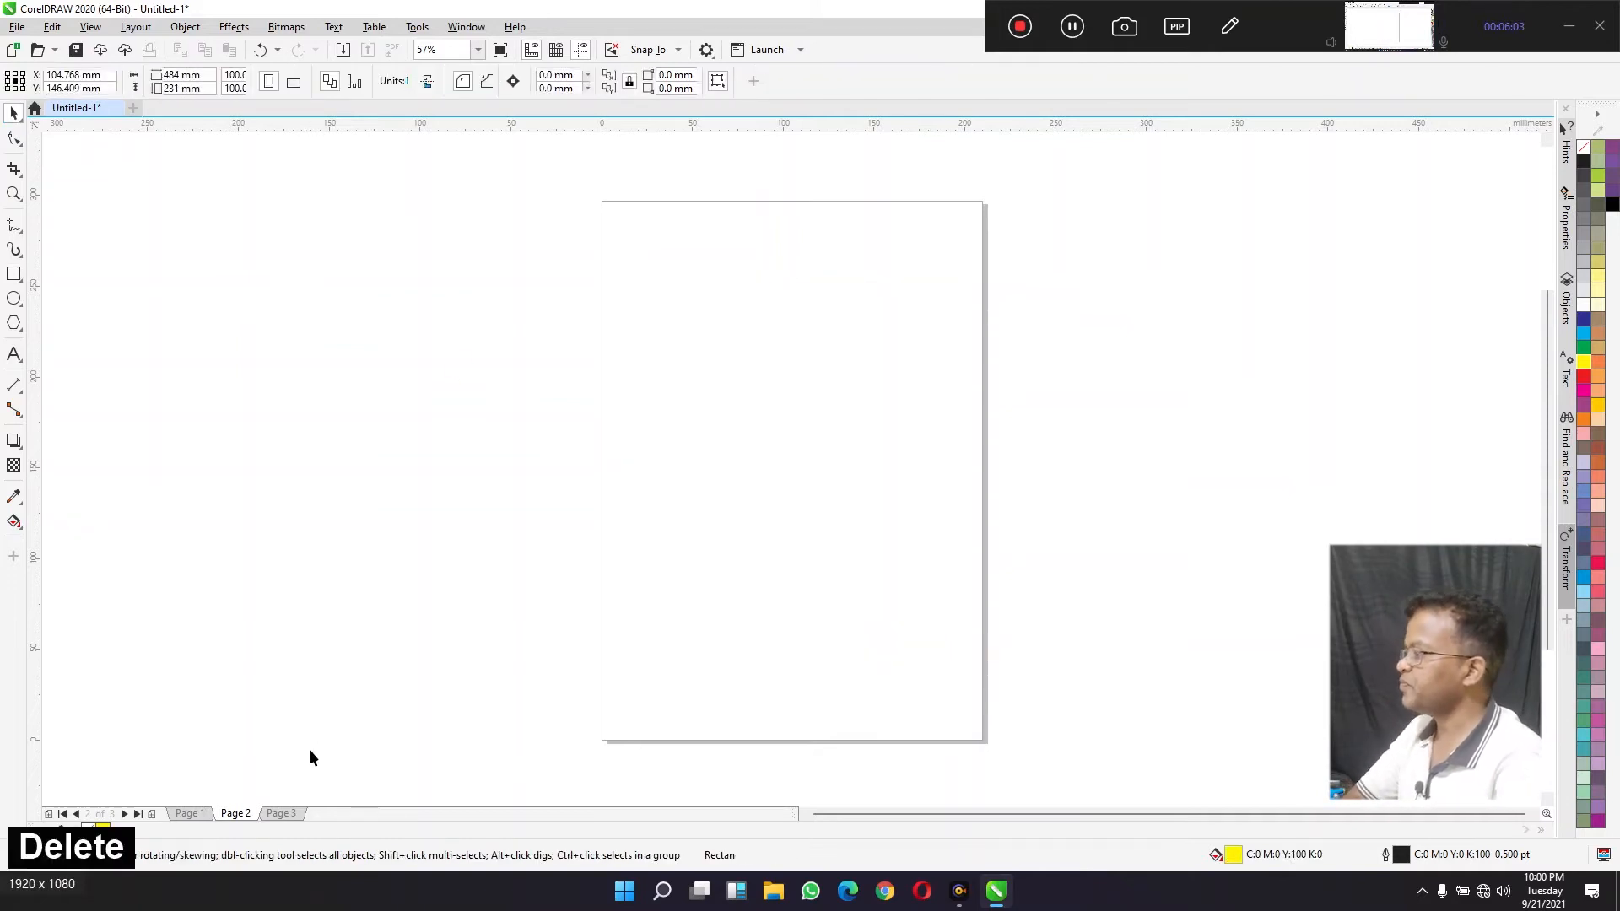
Step: Set landscape orientation for all pages from Page 3, and check it on Page 2 and Page 1
left_click(280, 814)
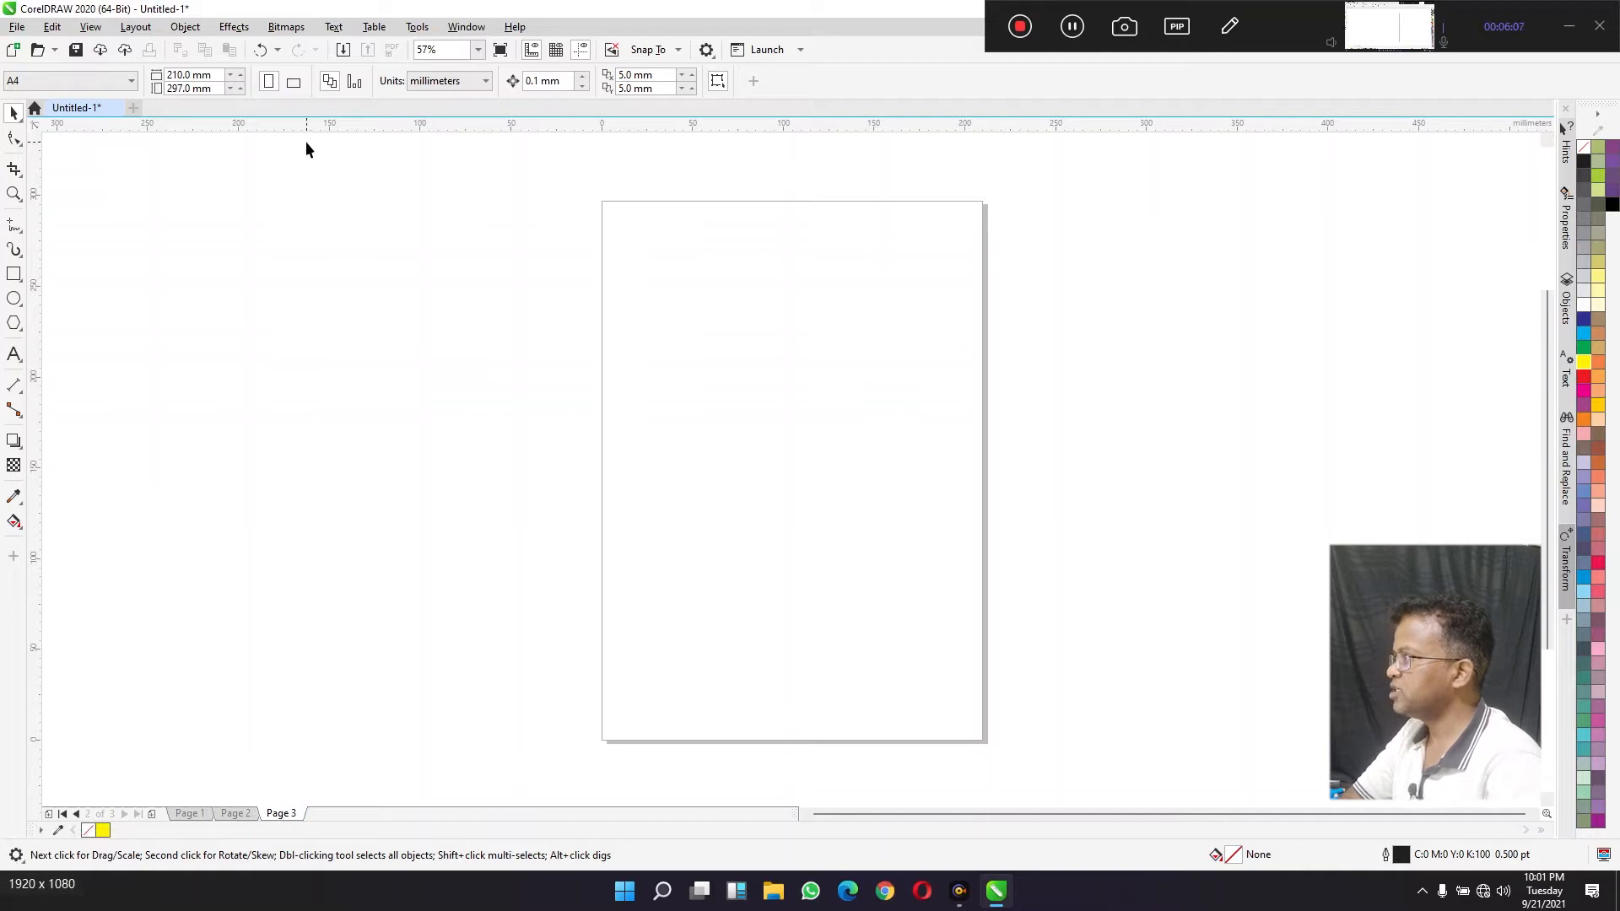
left_click(294, 81)
left_click(235, 814)
left_click(193, 814)
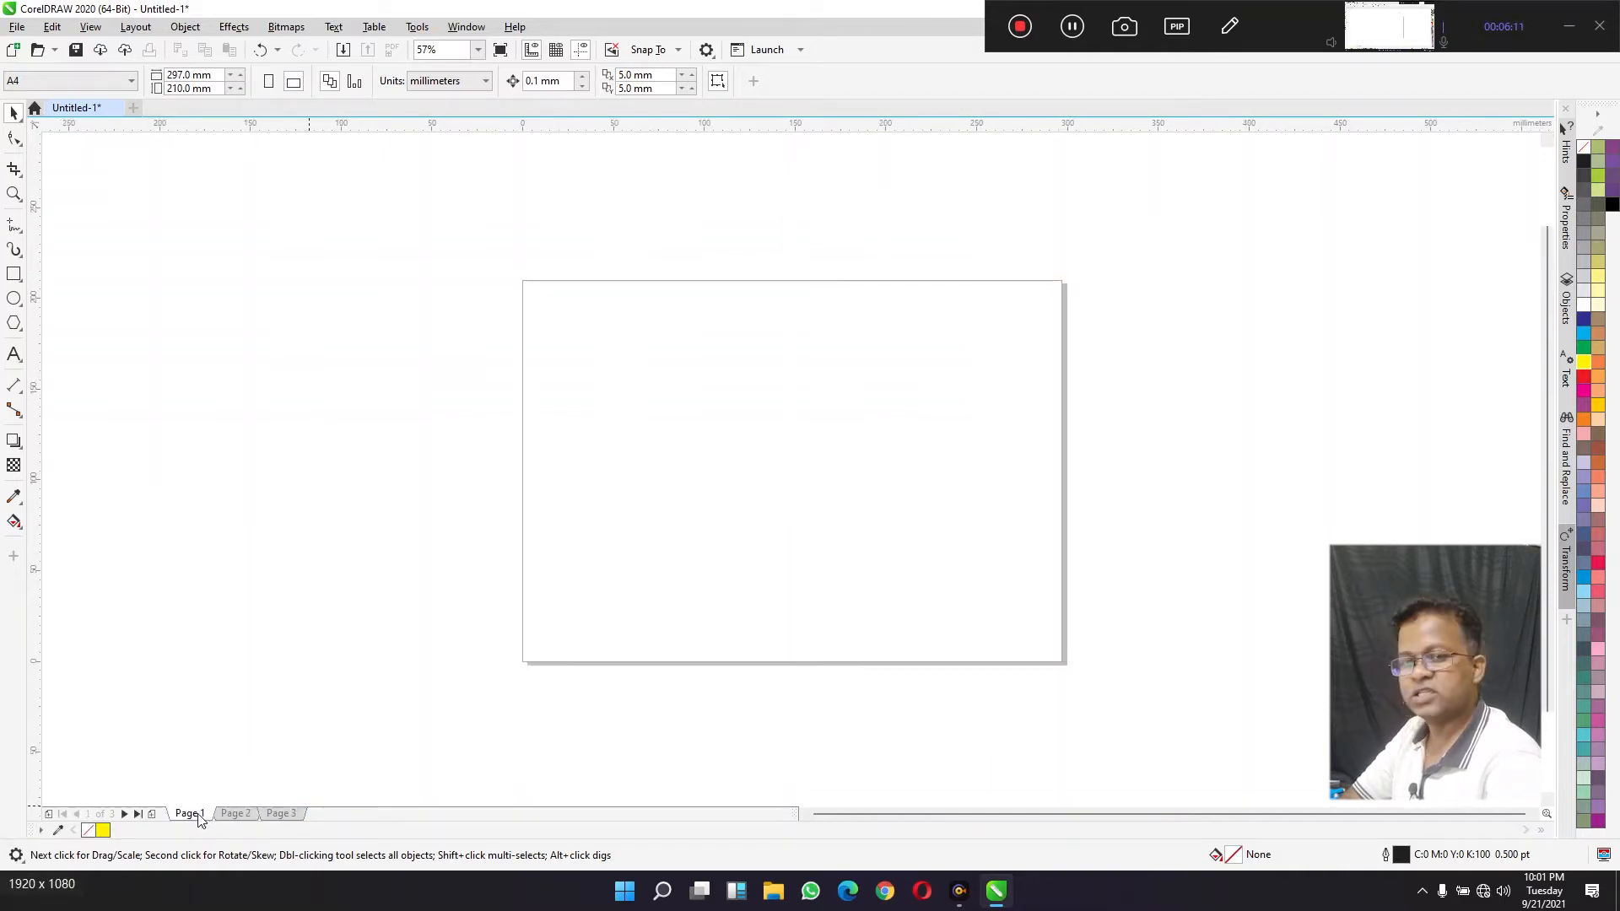
Step: Apply page settings to the current page only, and return Page 1 to portrait, comparing it with Page 2
left_click(356, 85)
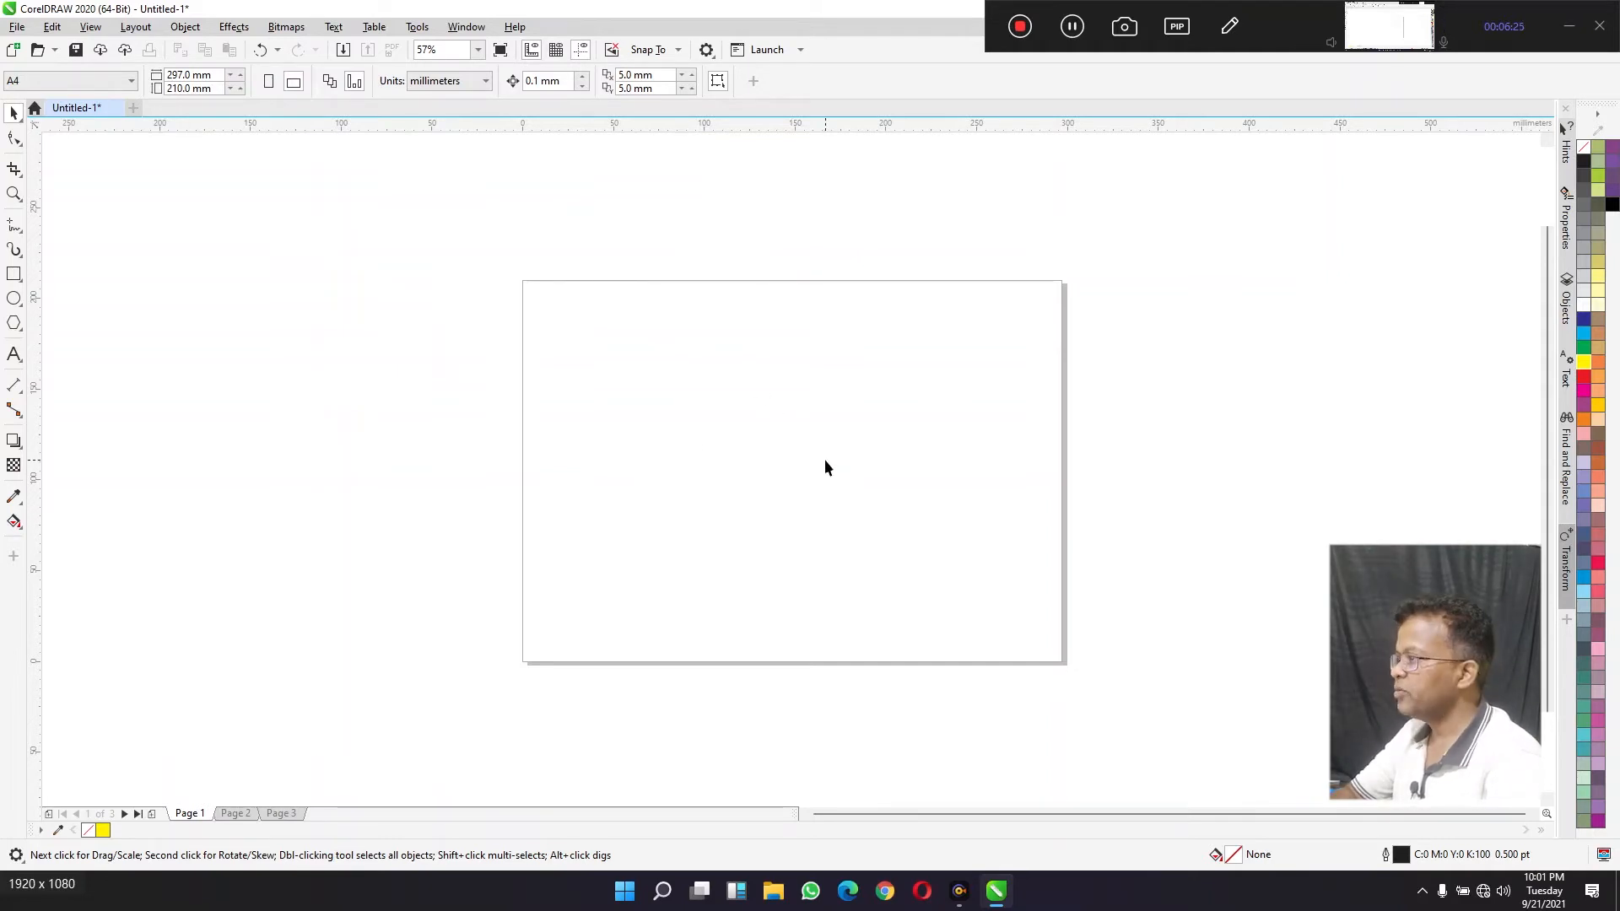
left_click(236, 813)
left_click(190, 813)
Step: Set the page width of Page 1 alone to 100 mm and compare it with the other pages
left_click(190, 75)
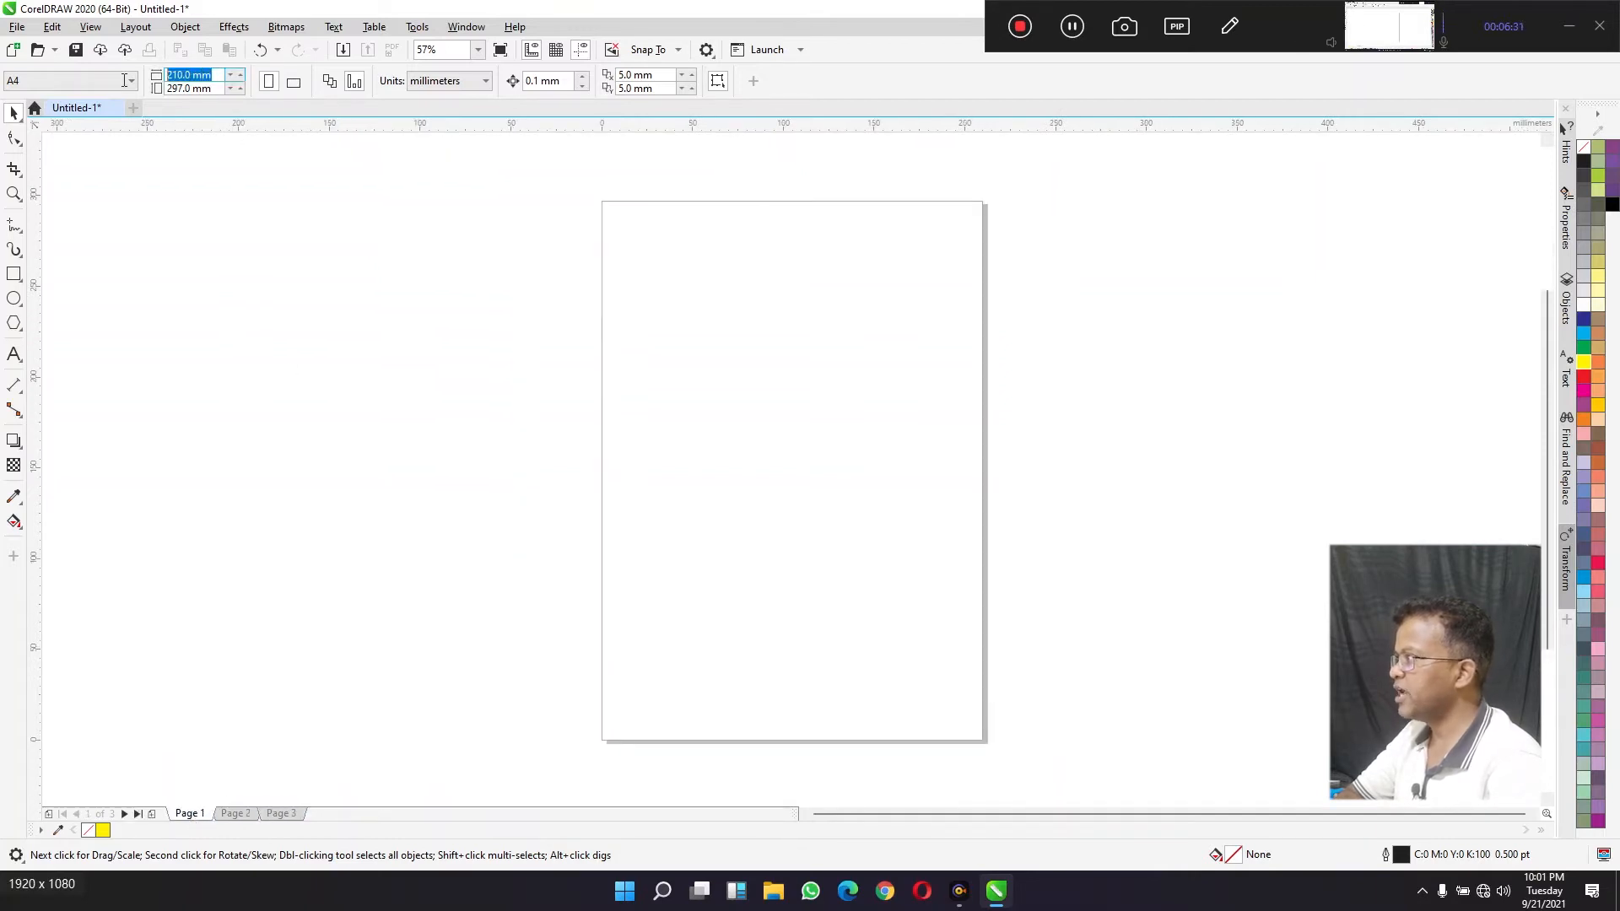
type("100")
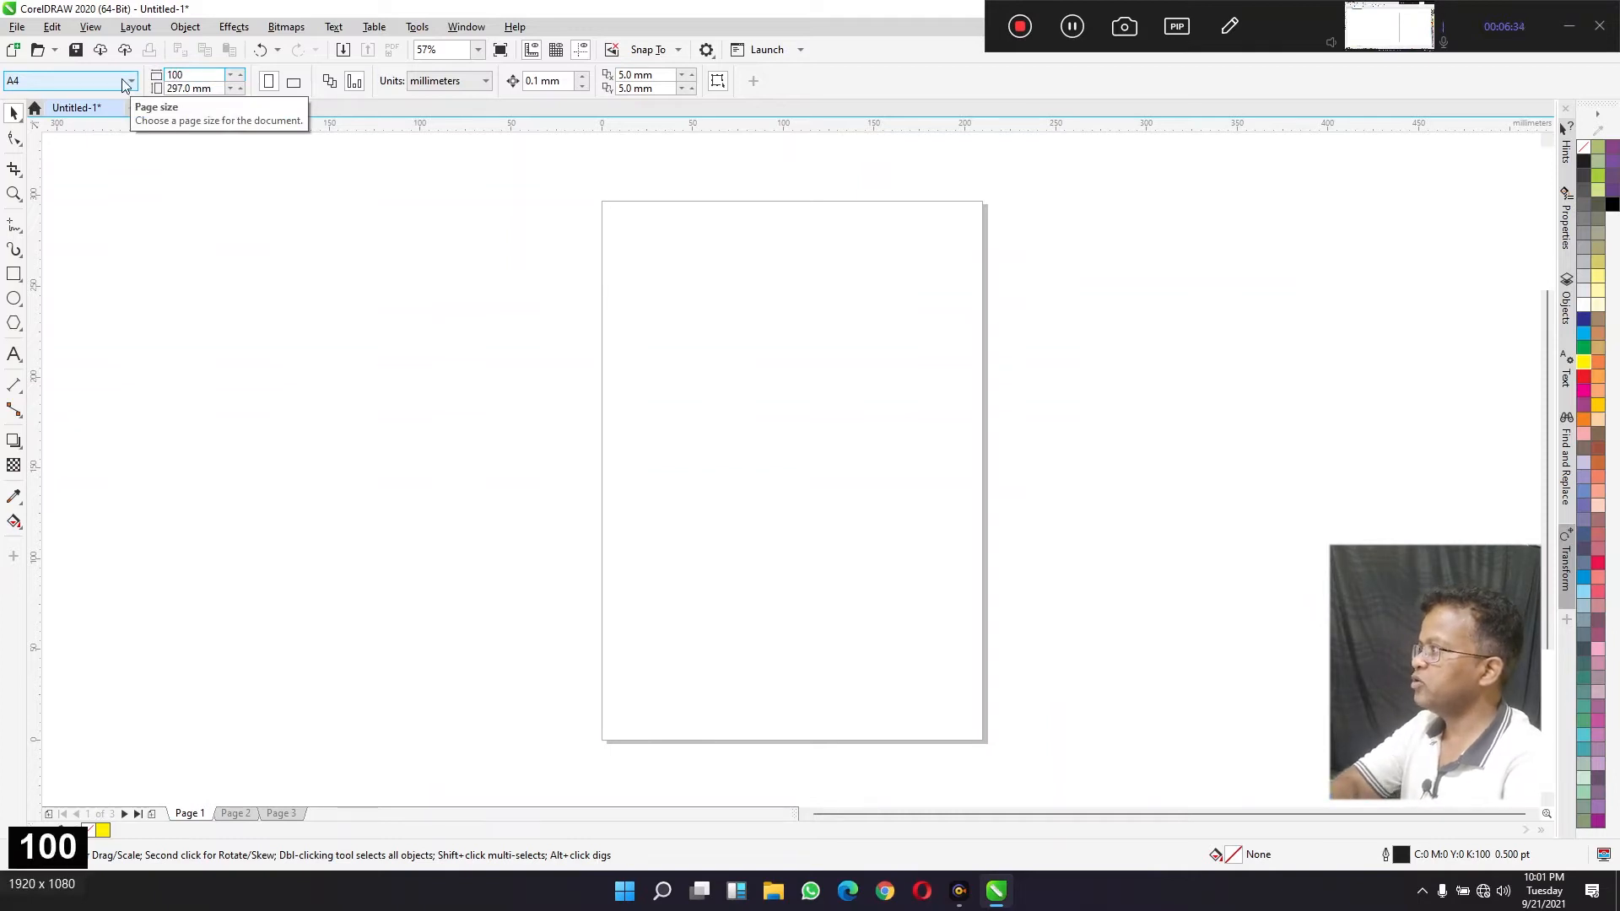
key("Return")
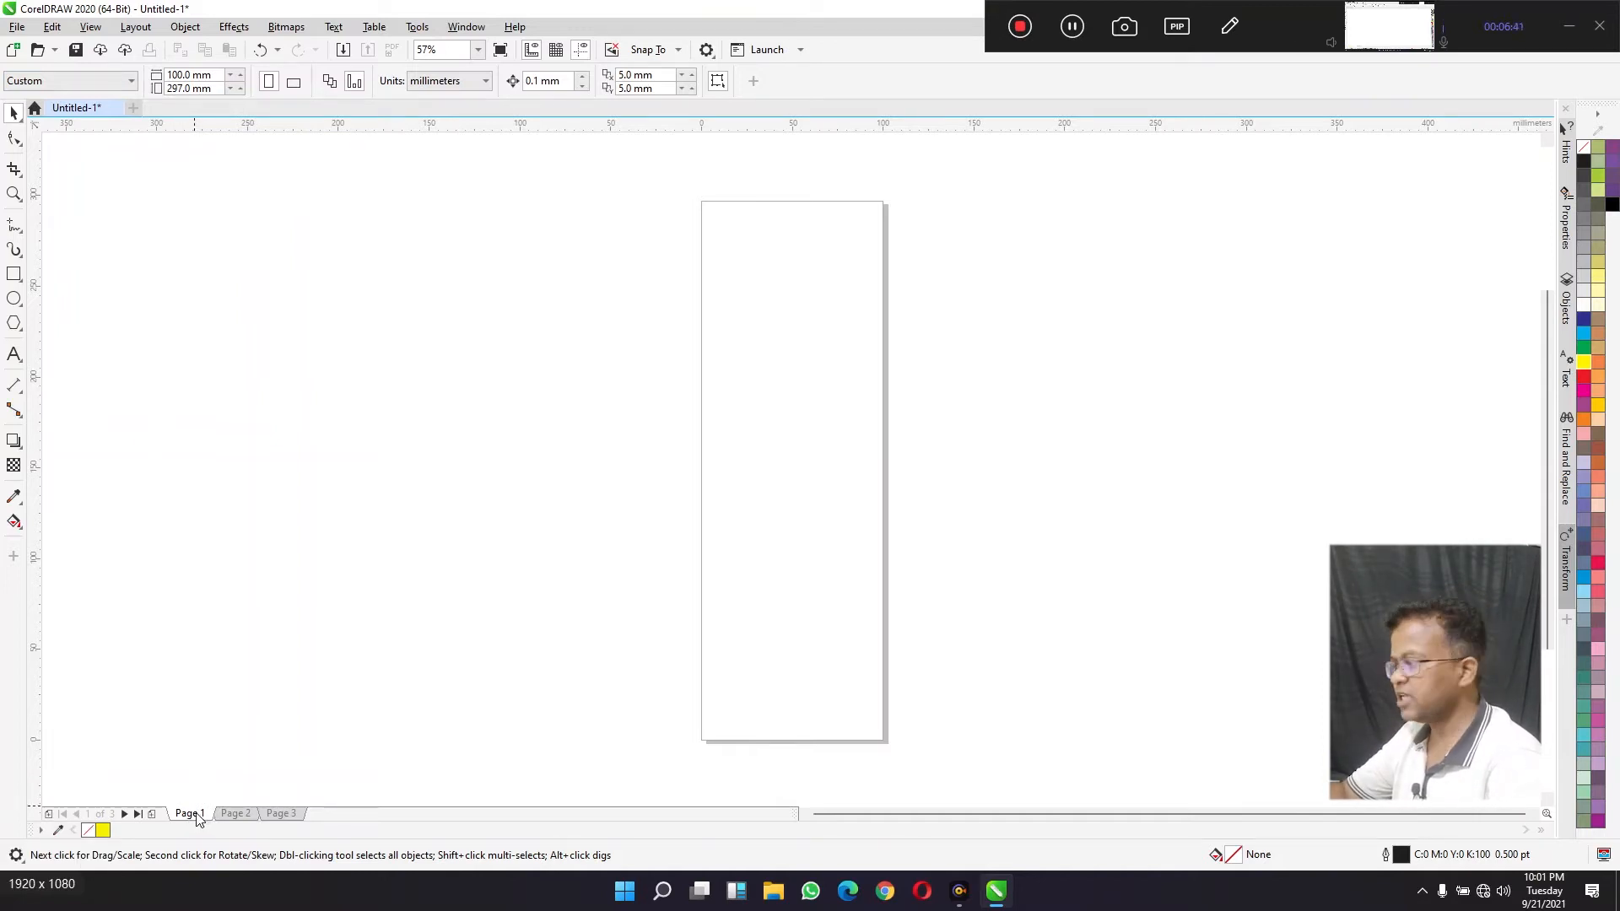
left_click(228, 814)
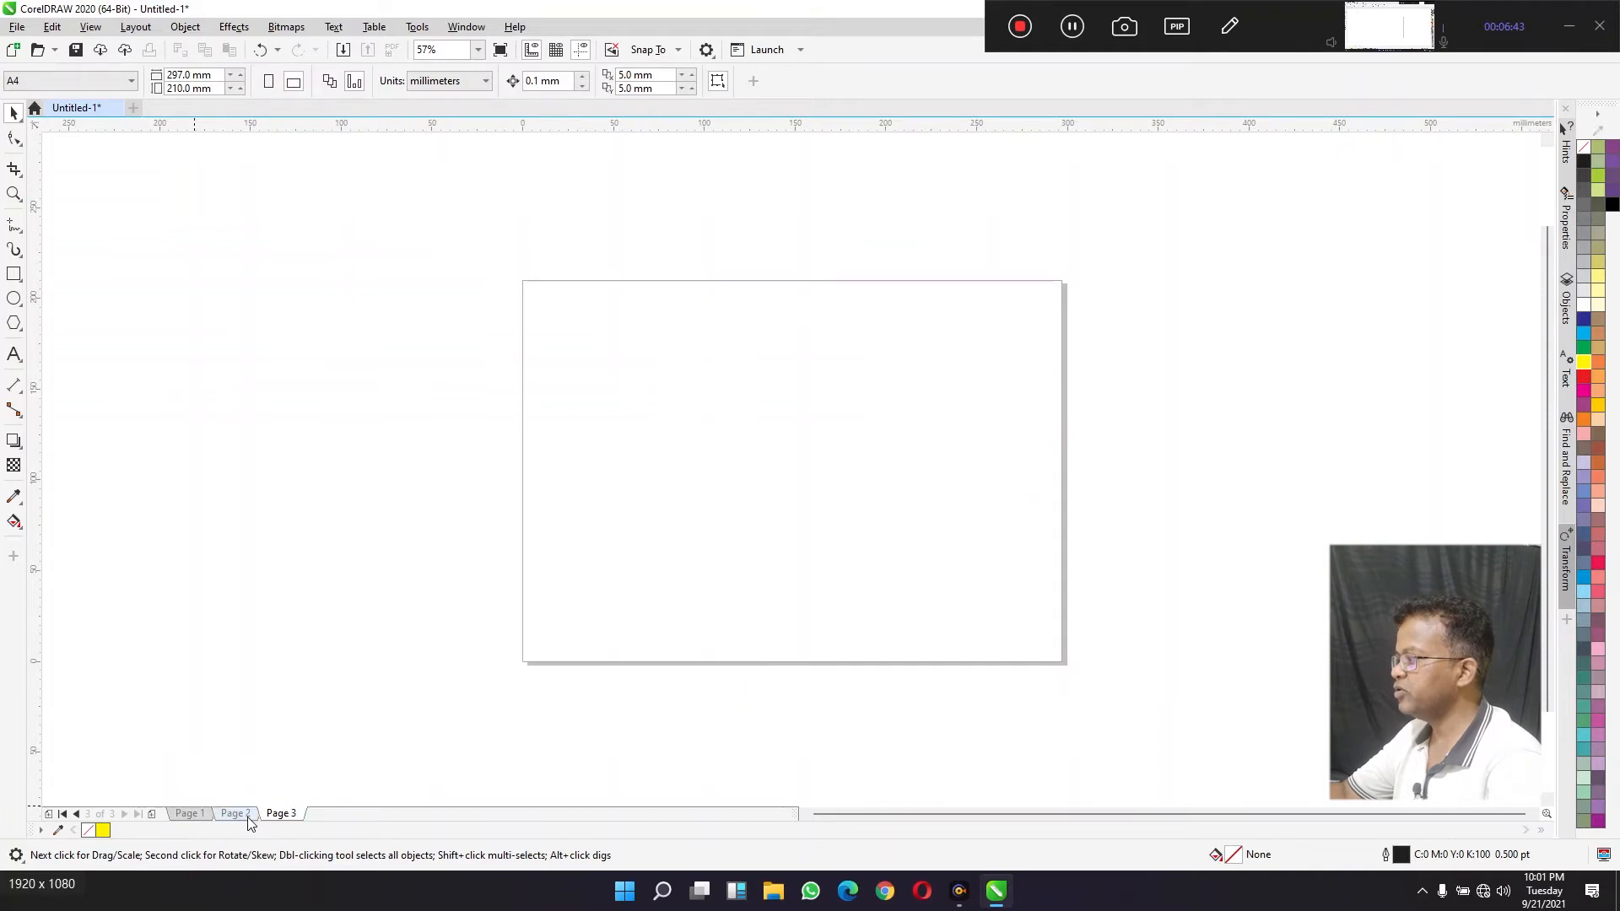
Step: Return to Page 1 and look through the available drawing units, keeping millimeters
left_click(188, 815)
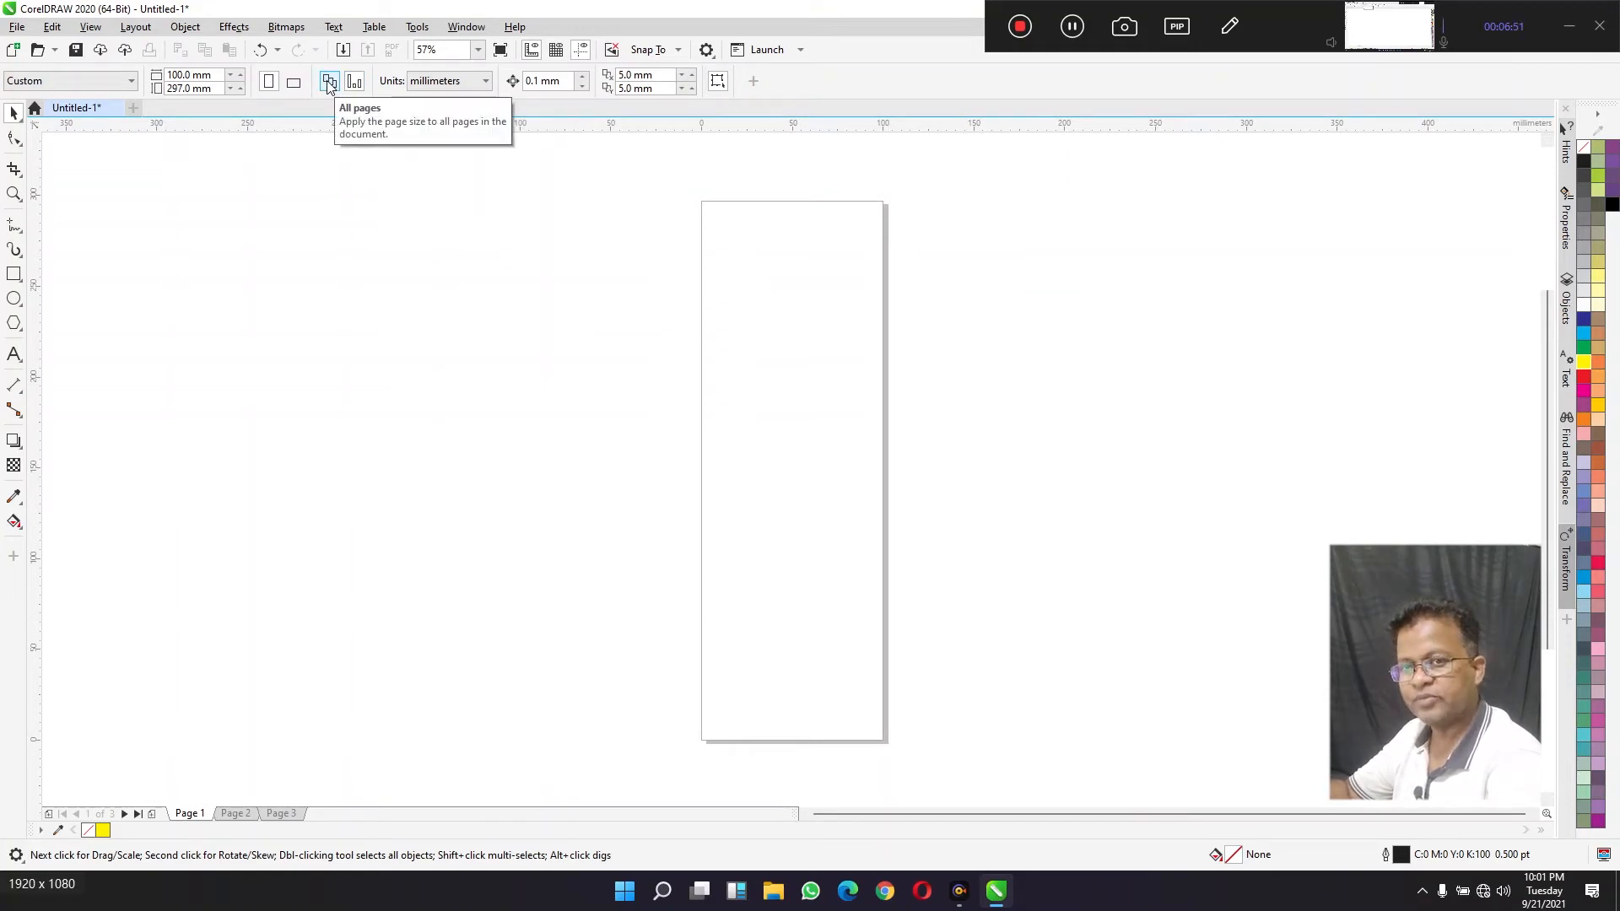
left_click(448, 84)
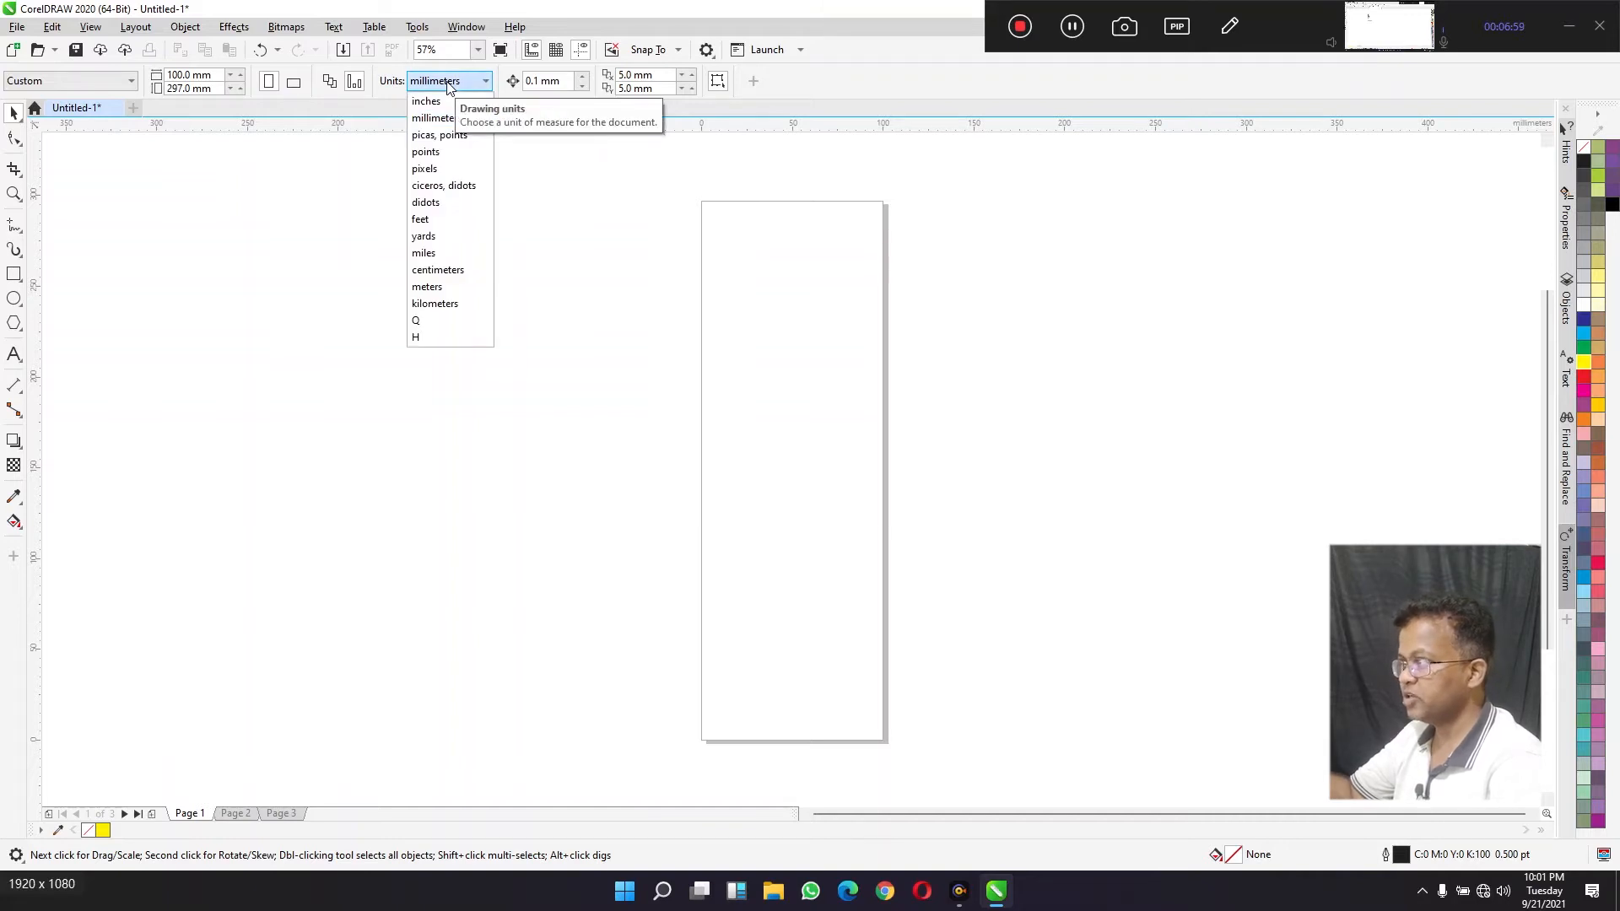
left_click(449, 84)
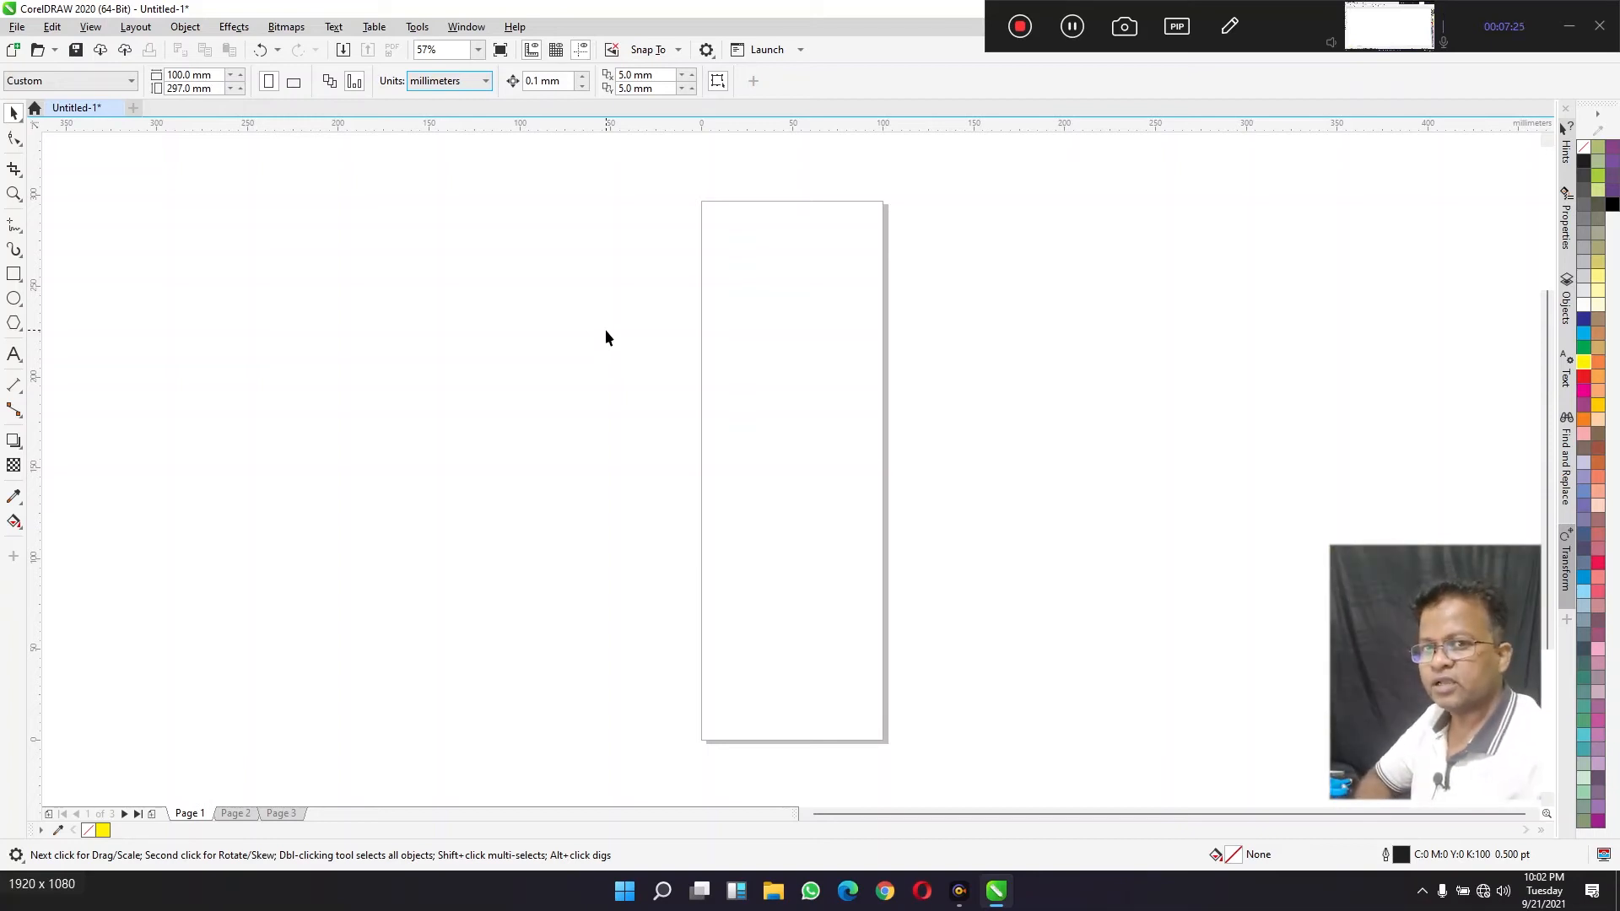
Step: Draw a rectangle about 52.5 by 37.6 mm in the upper part of Page 1
left_click(13, 273)
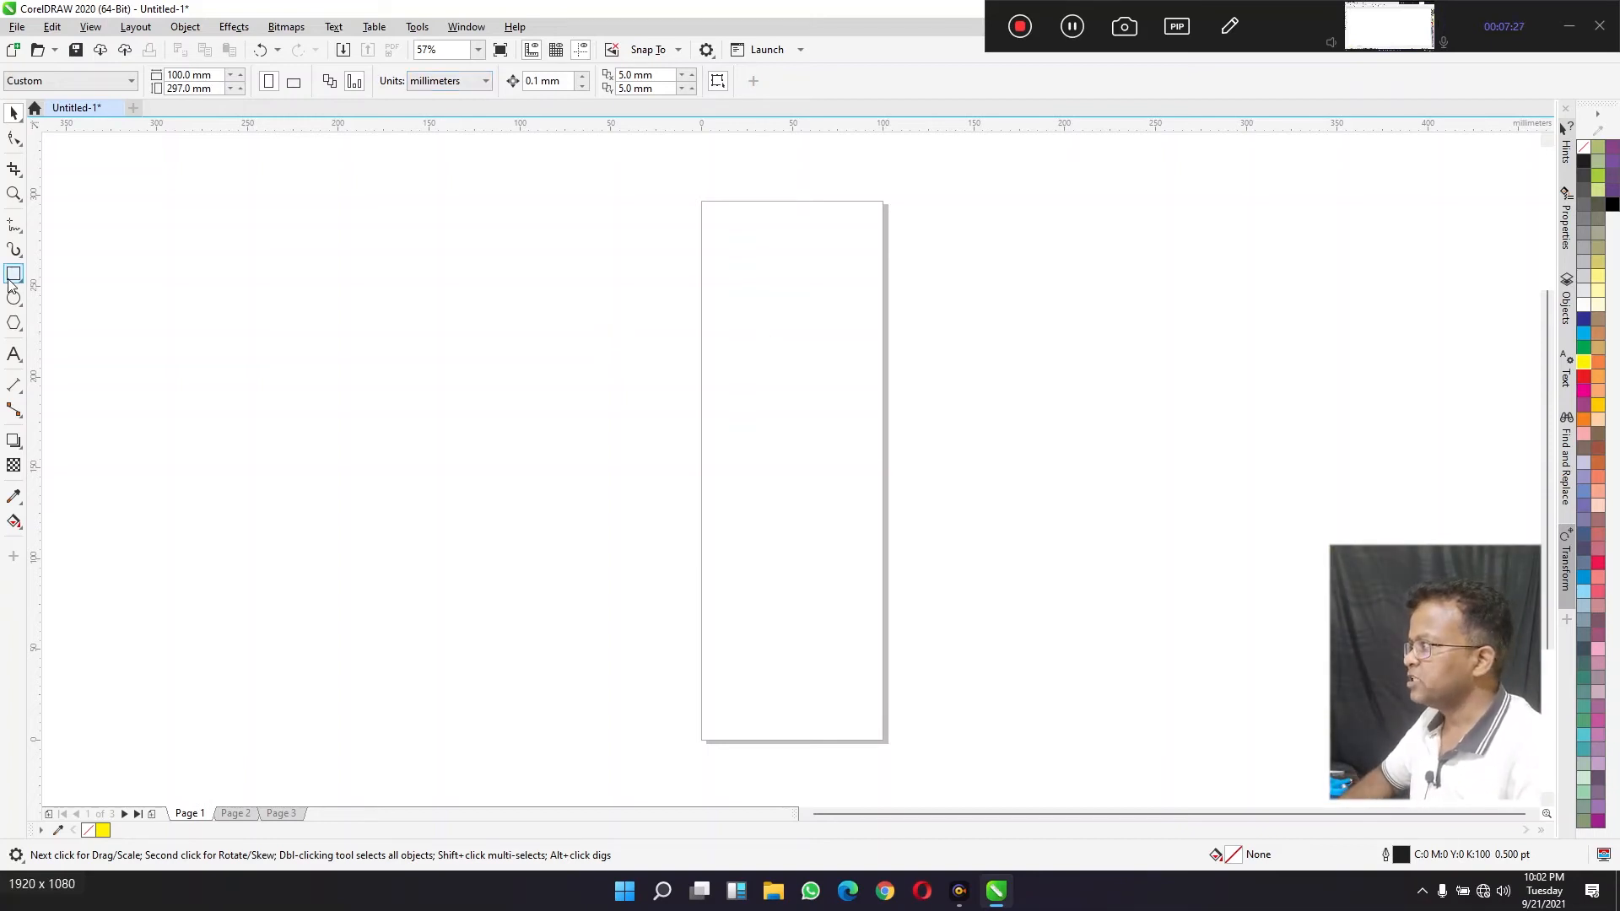
left_click_drag(820, 318, 843, 335)
key("space")
key("z")
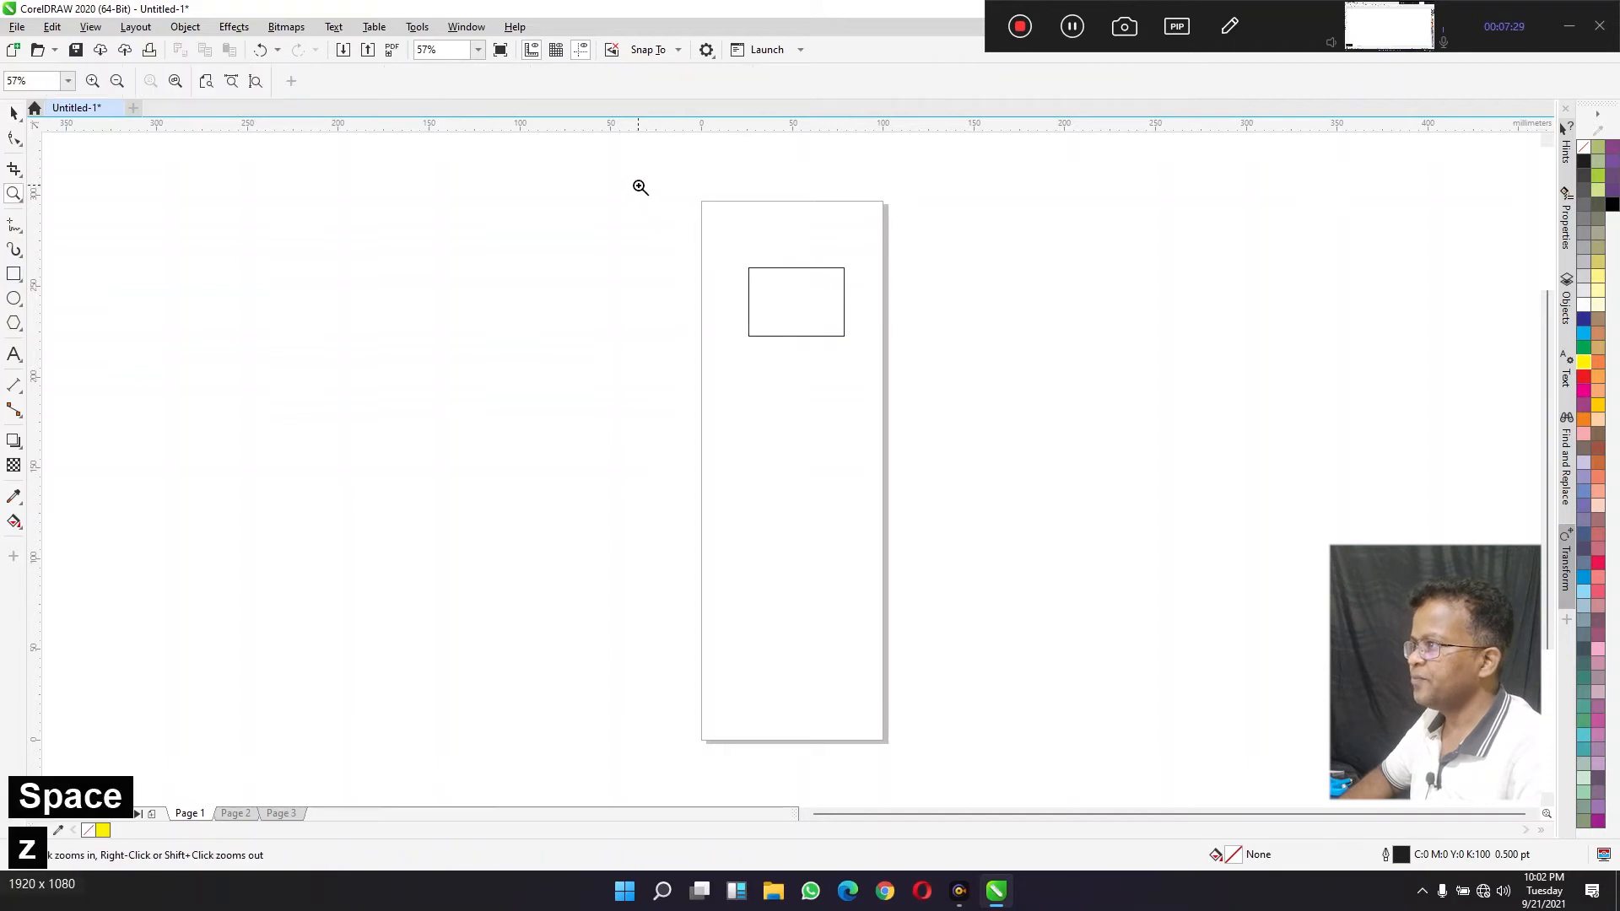
left_click_drag(637, 180, 1009, 420)
key("space")
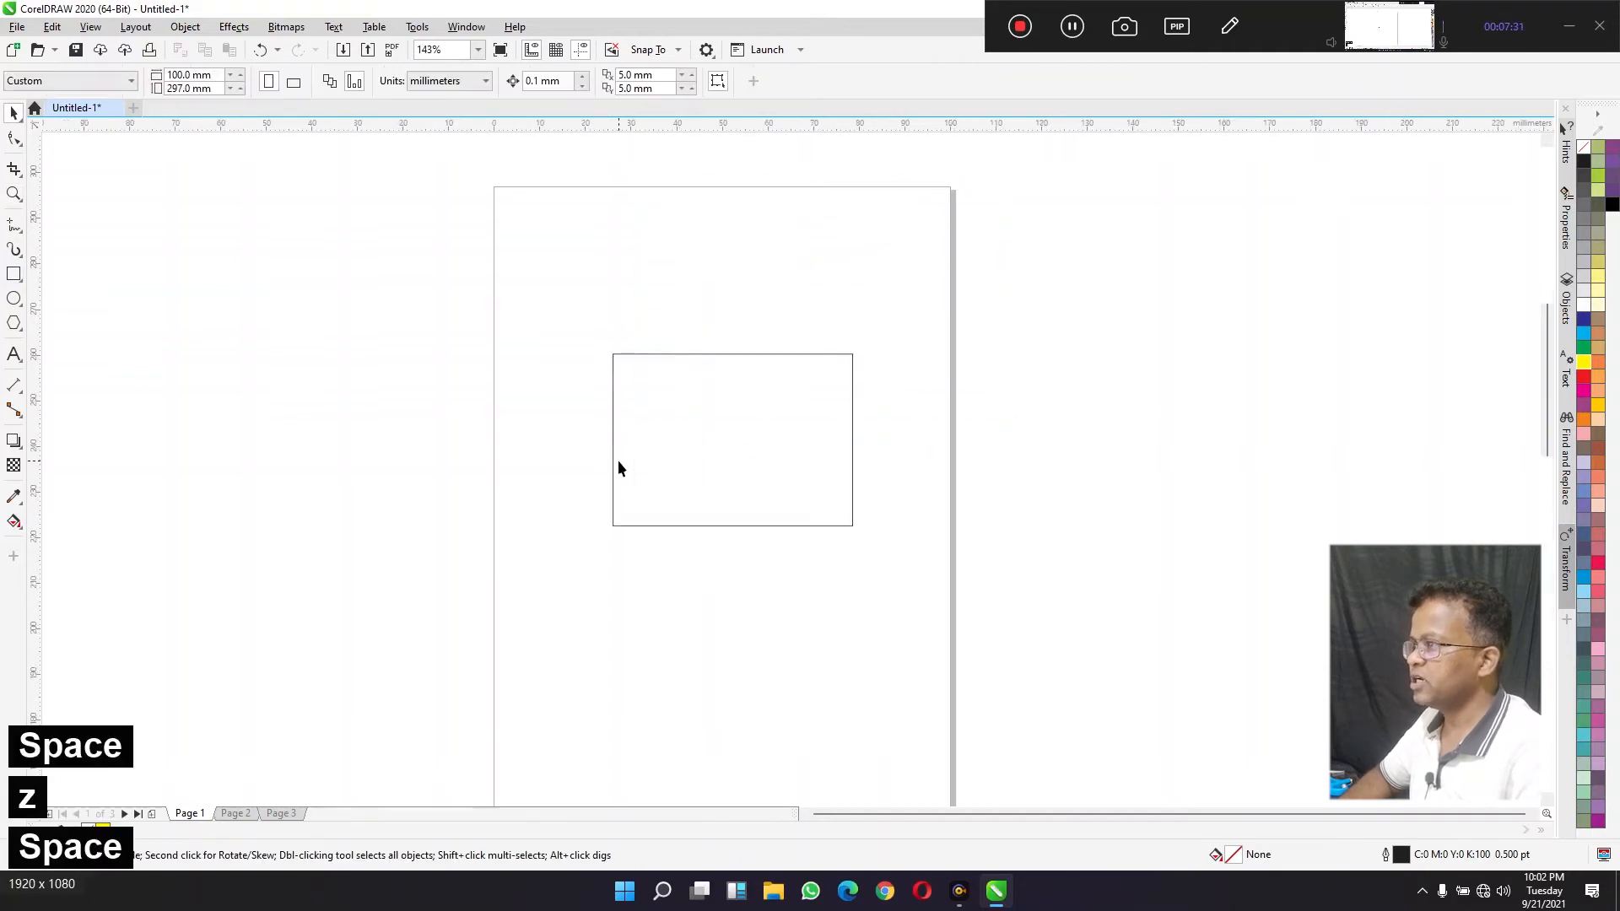
Step: Shift the rectangle slightly up and left, and nudge it right by 1.1 mm in 0.1 mm steps
left_click(662, 454)
left_click_drag(662, 454, 664, 451)
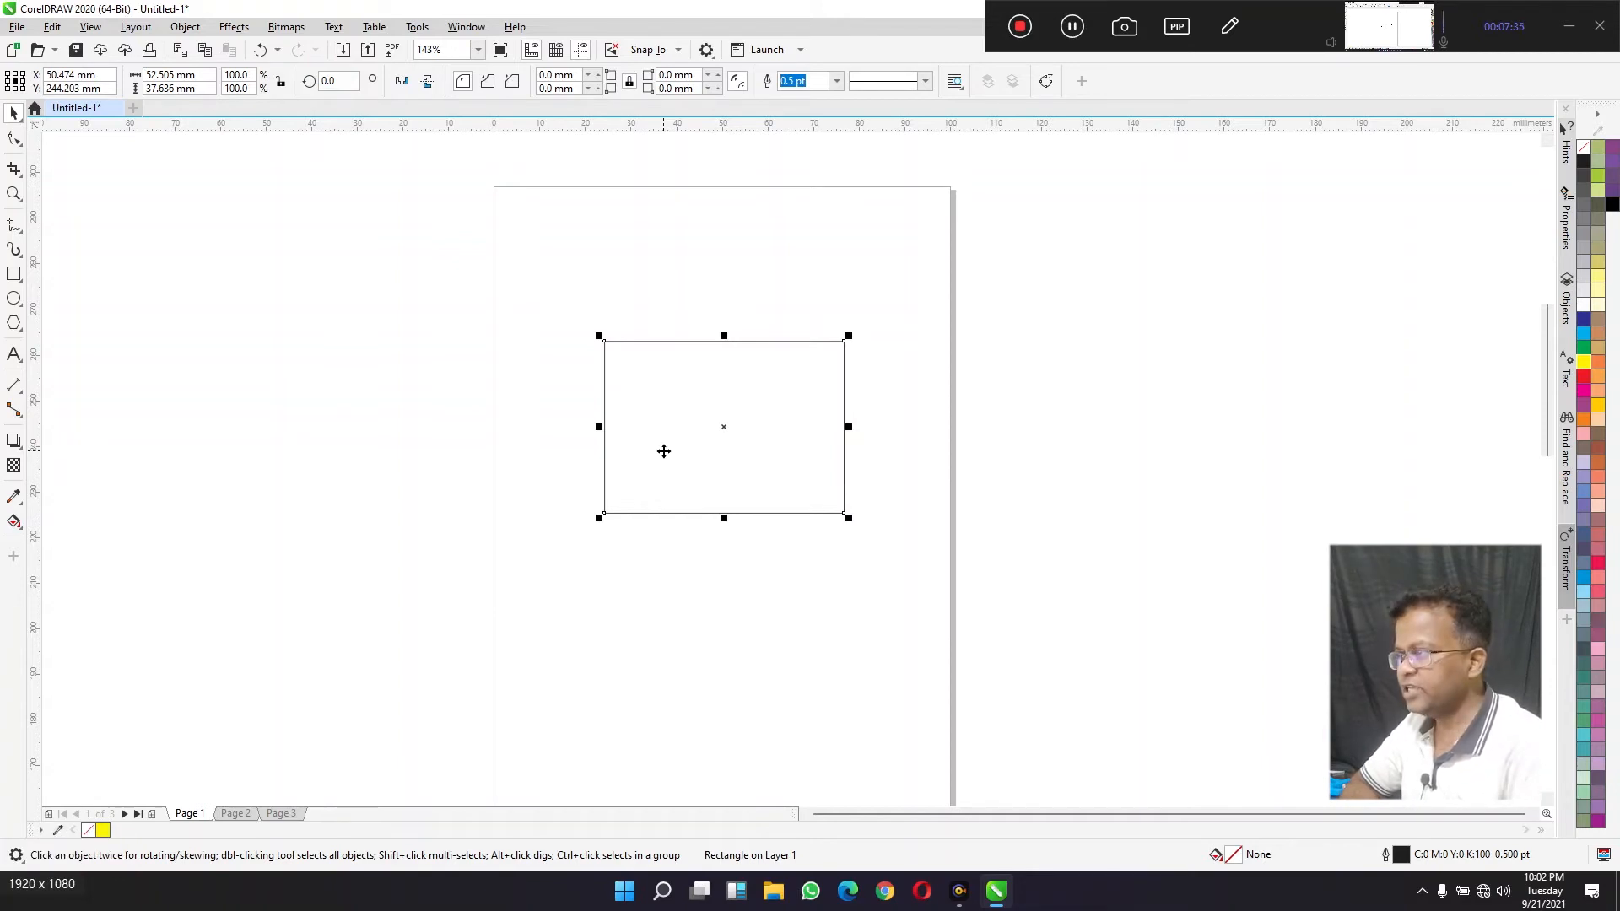
key("Right")
key("Right")
key("Right")
key("Right")
key("Right")
key("Right")
key("Right")
key("Right")
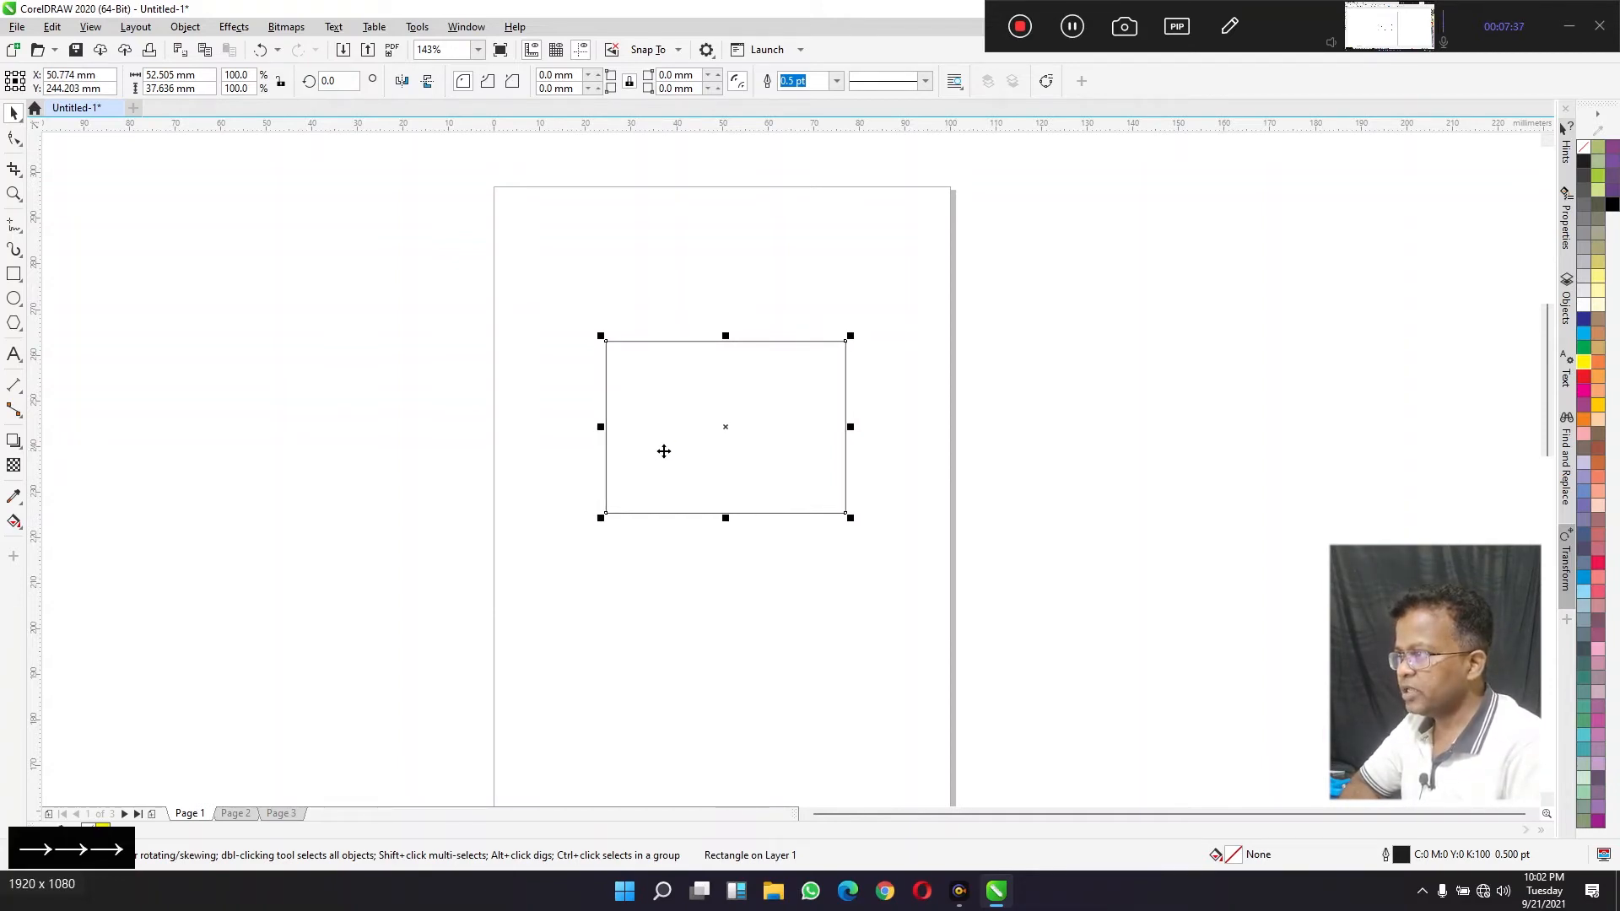
key("Right")
key("Right")
key("Right")
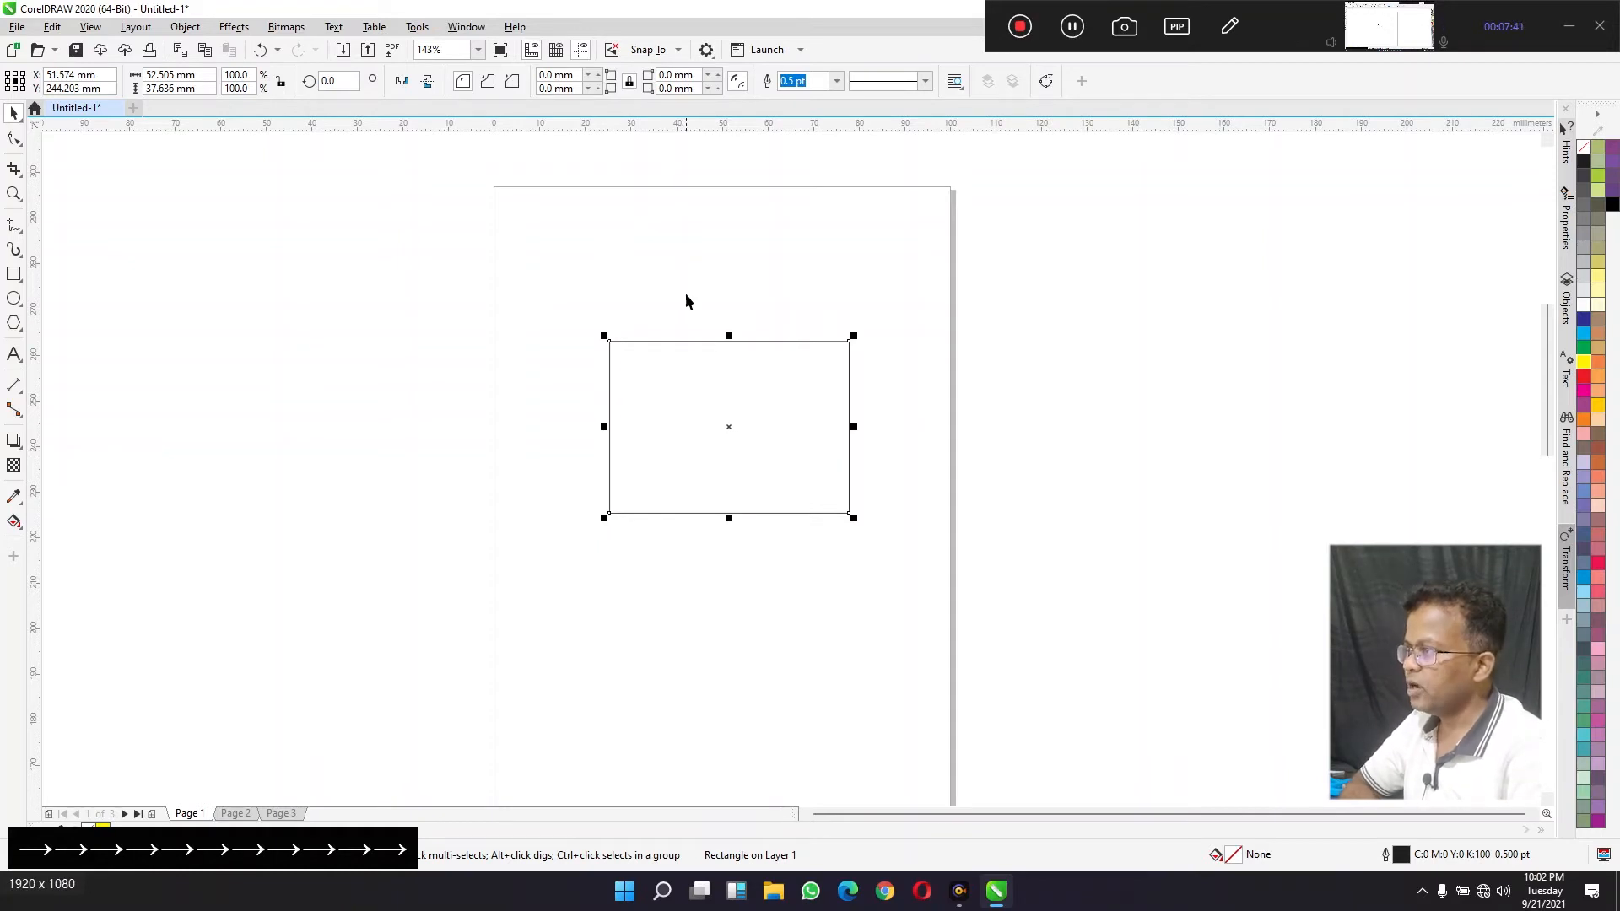
Step: Deselect the rectangle and set the document's nudge distance to 10 mm
left_click(437, 400)
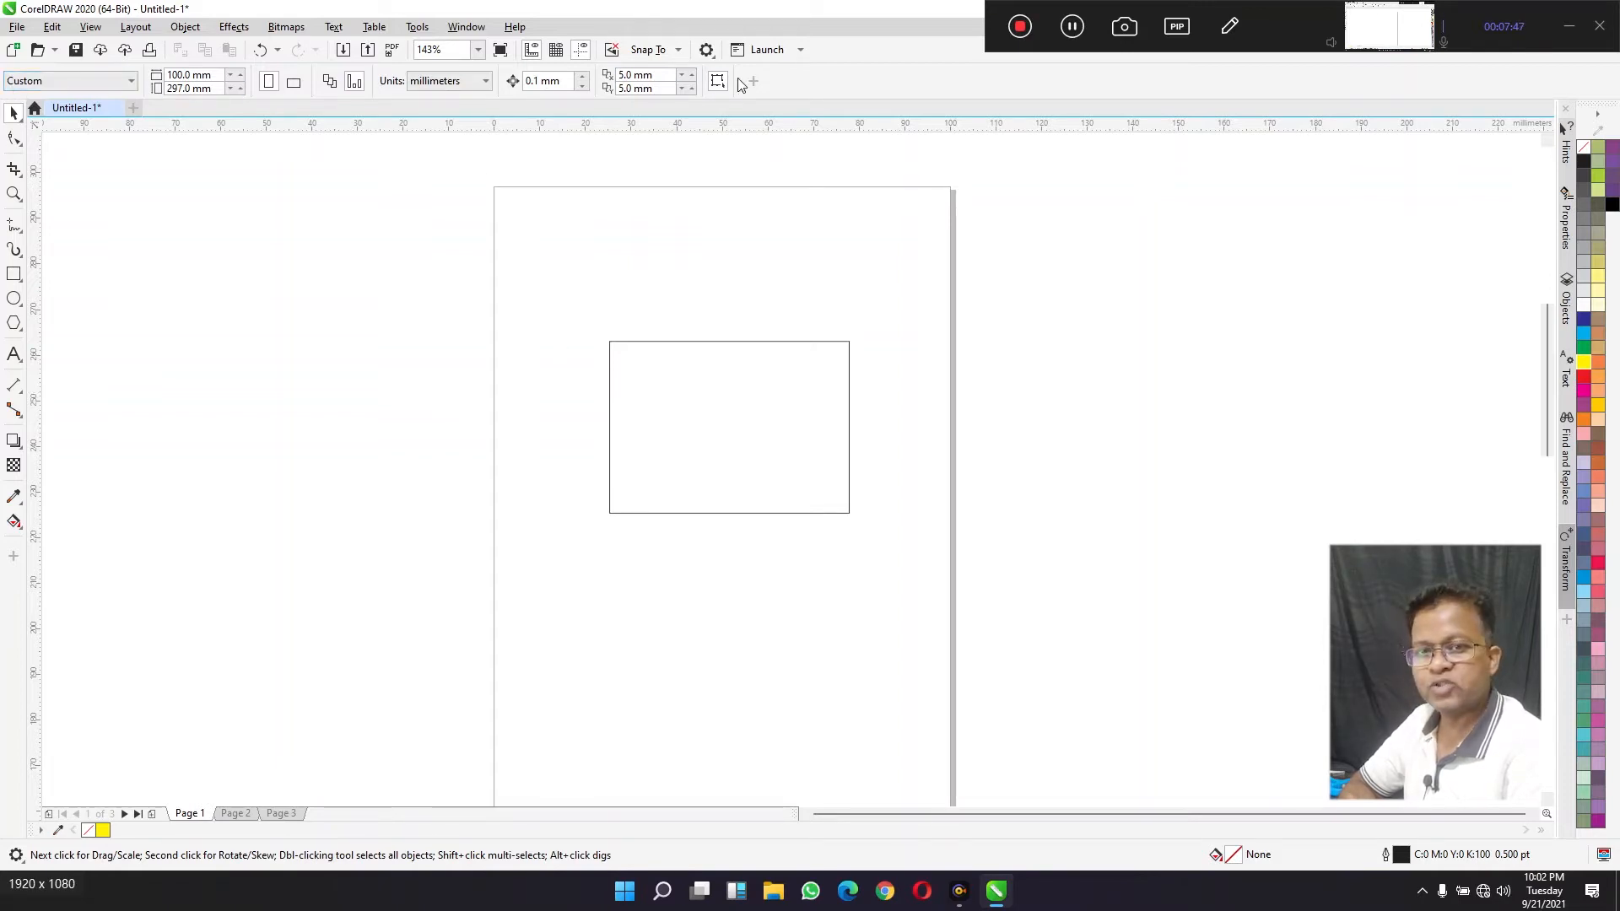
left_click(726, 352)
left_click(782, 82)
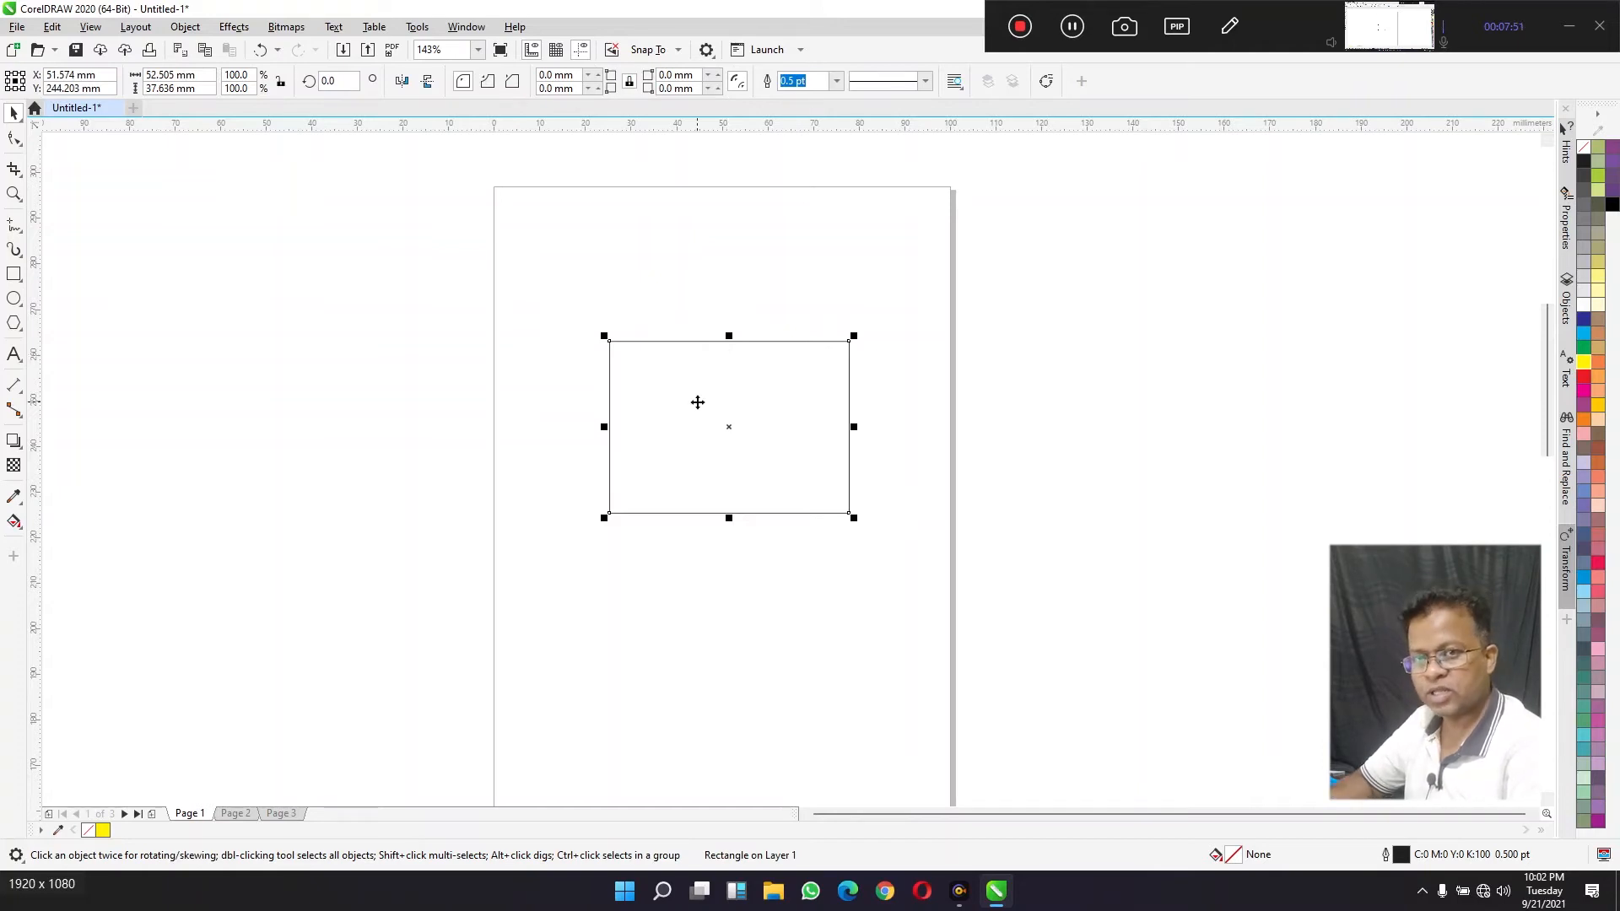
left_click(696, 302)
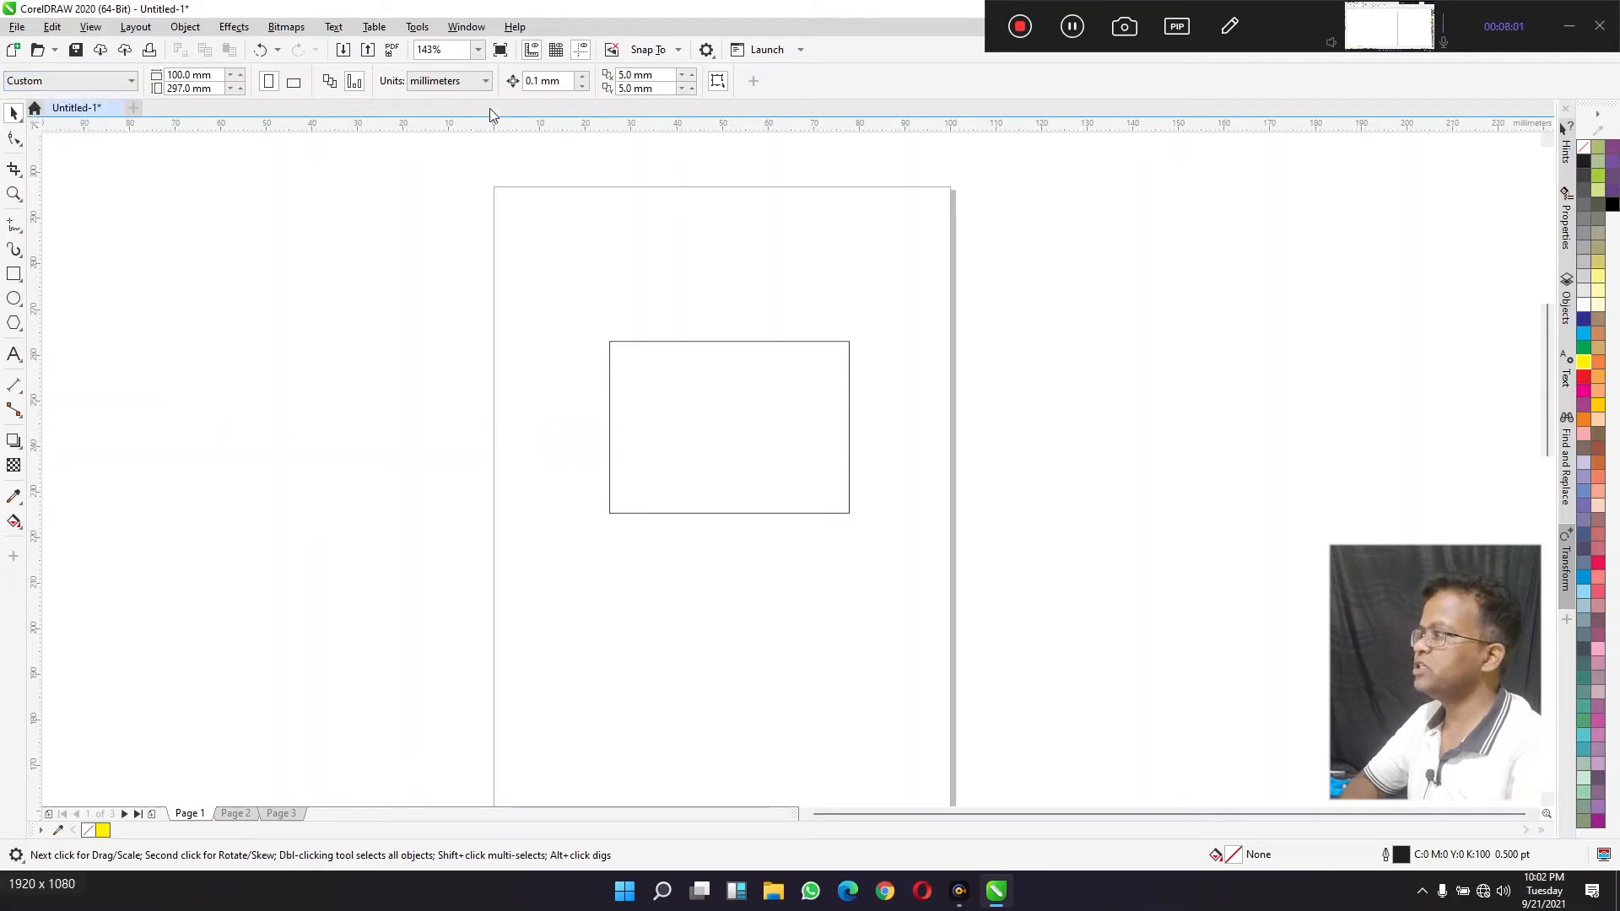
left_click(562, 81)
type("10")
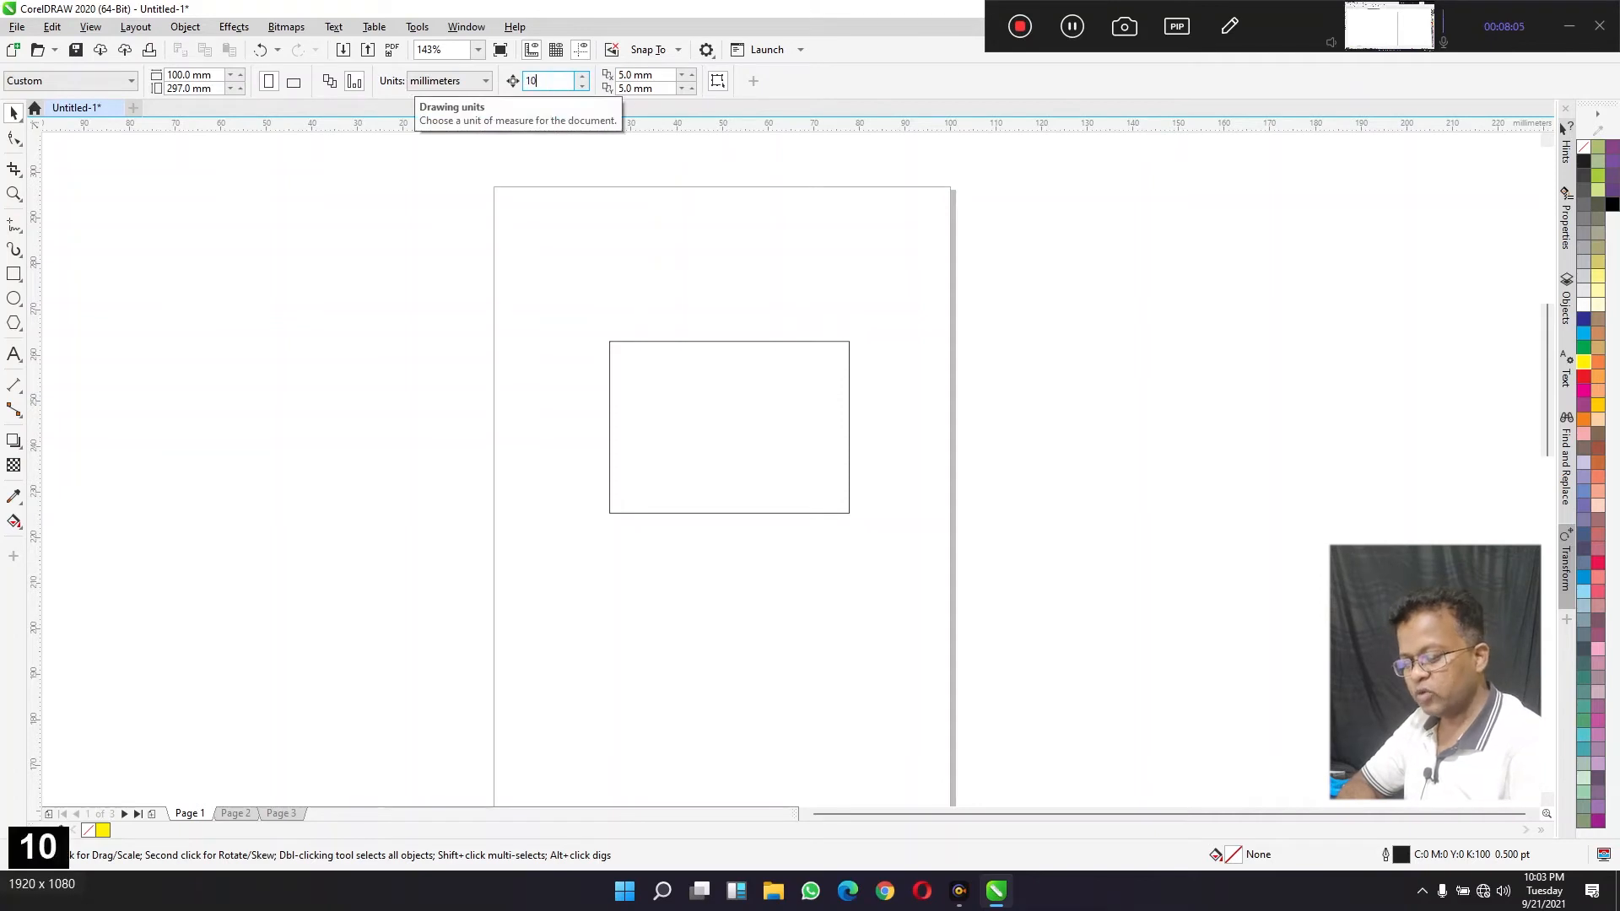
key("Return")
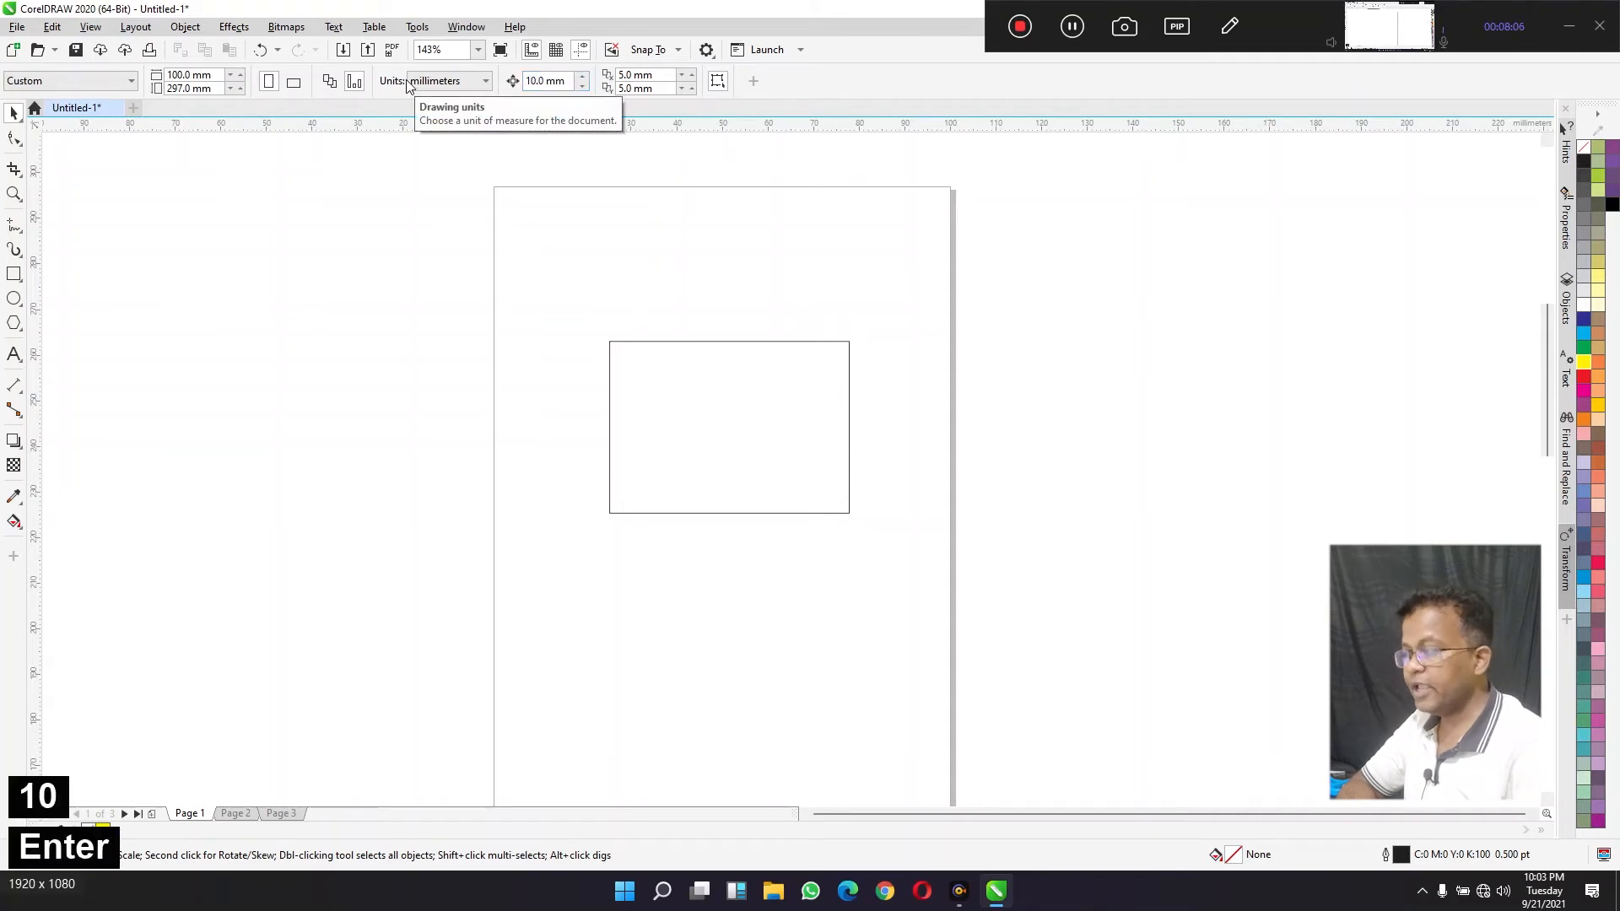
Step: Nudge the rectangle down, right, up and left in 10 mm steps, leaving it 20 mm left of its starting position
left_click(710, 434)
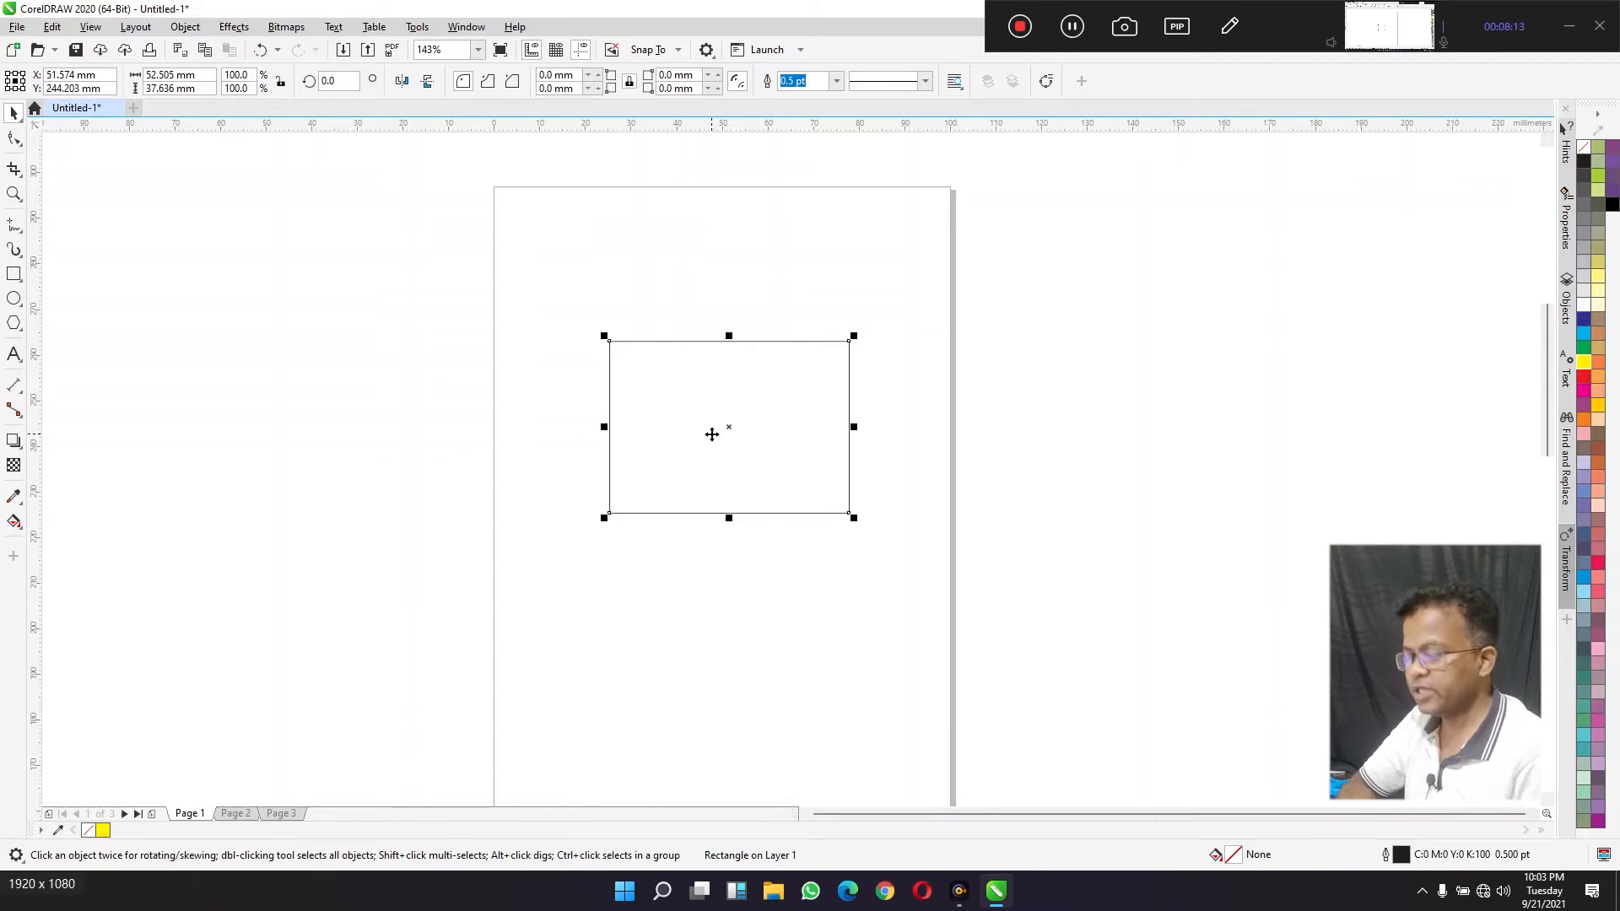
key("Down")
key("Right")
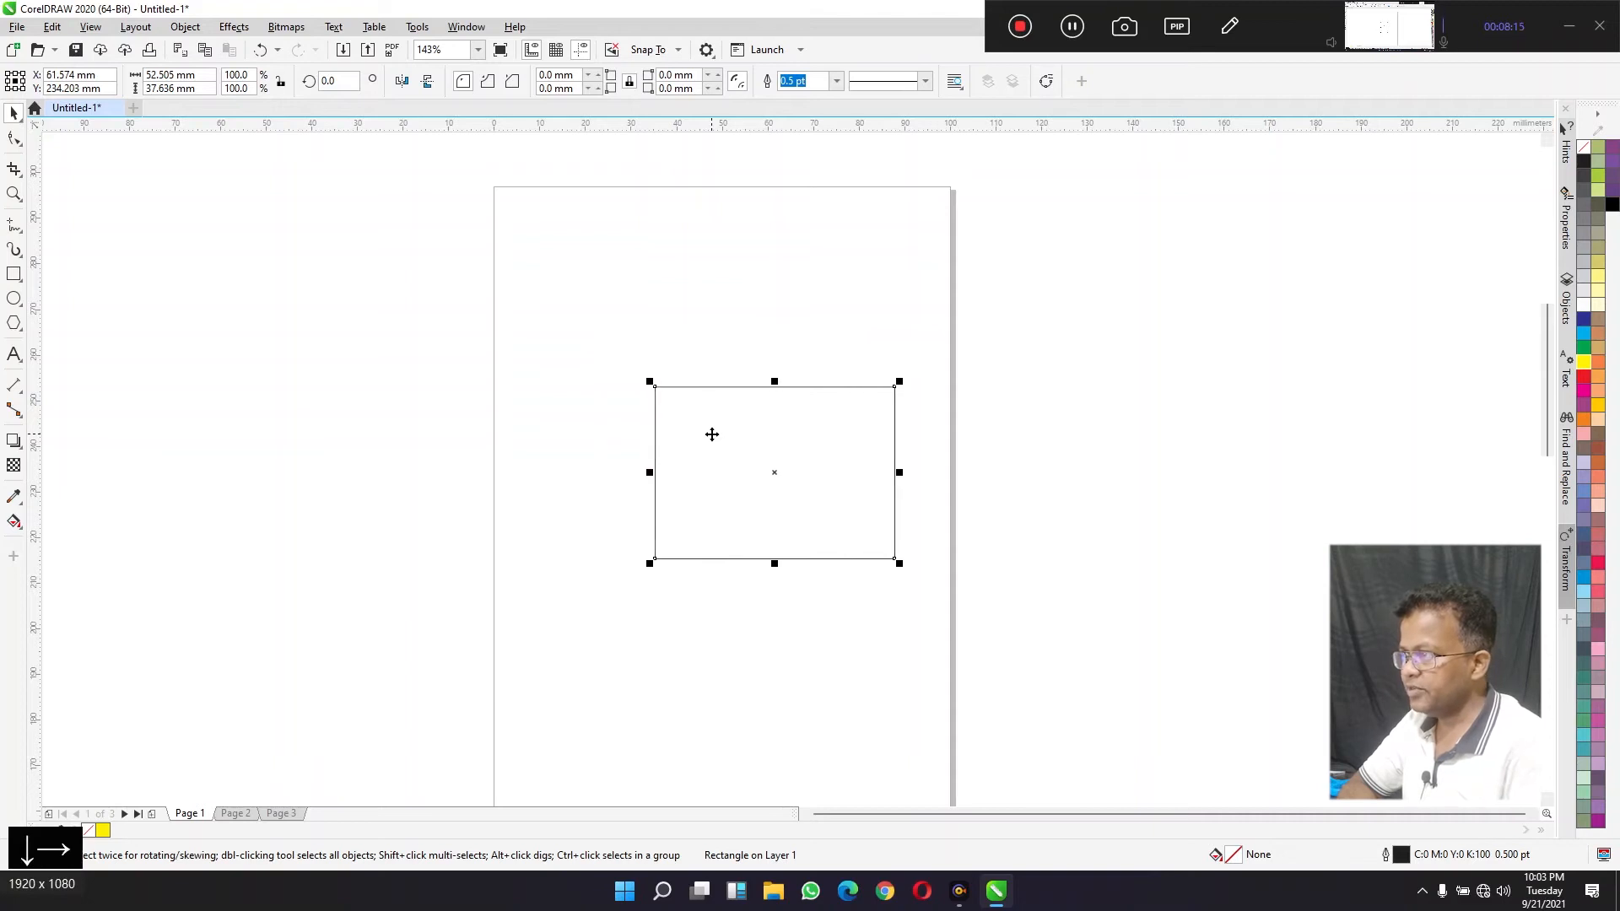
key("Left")
key("Up")
key("Up")
key("Up")
key("Up")
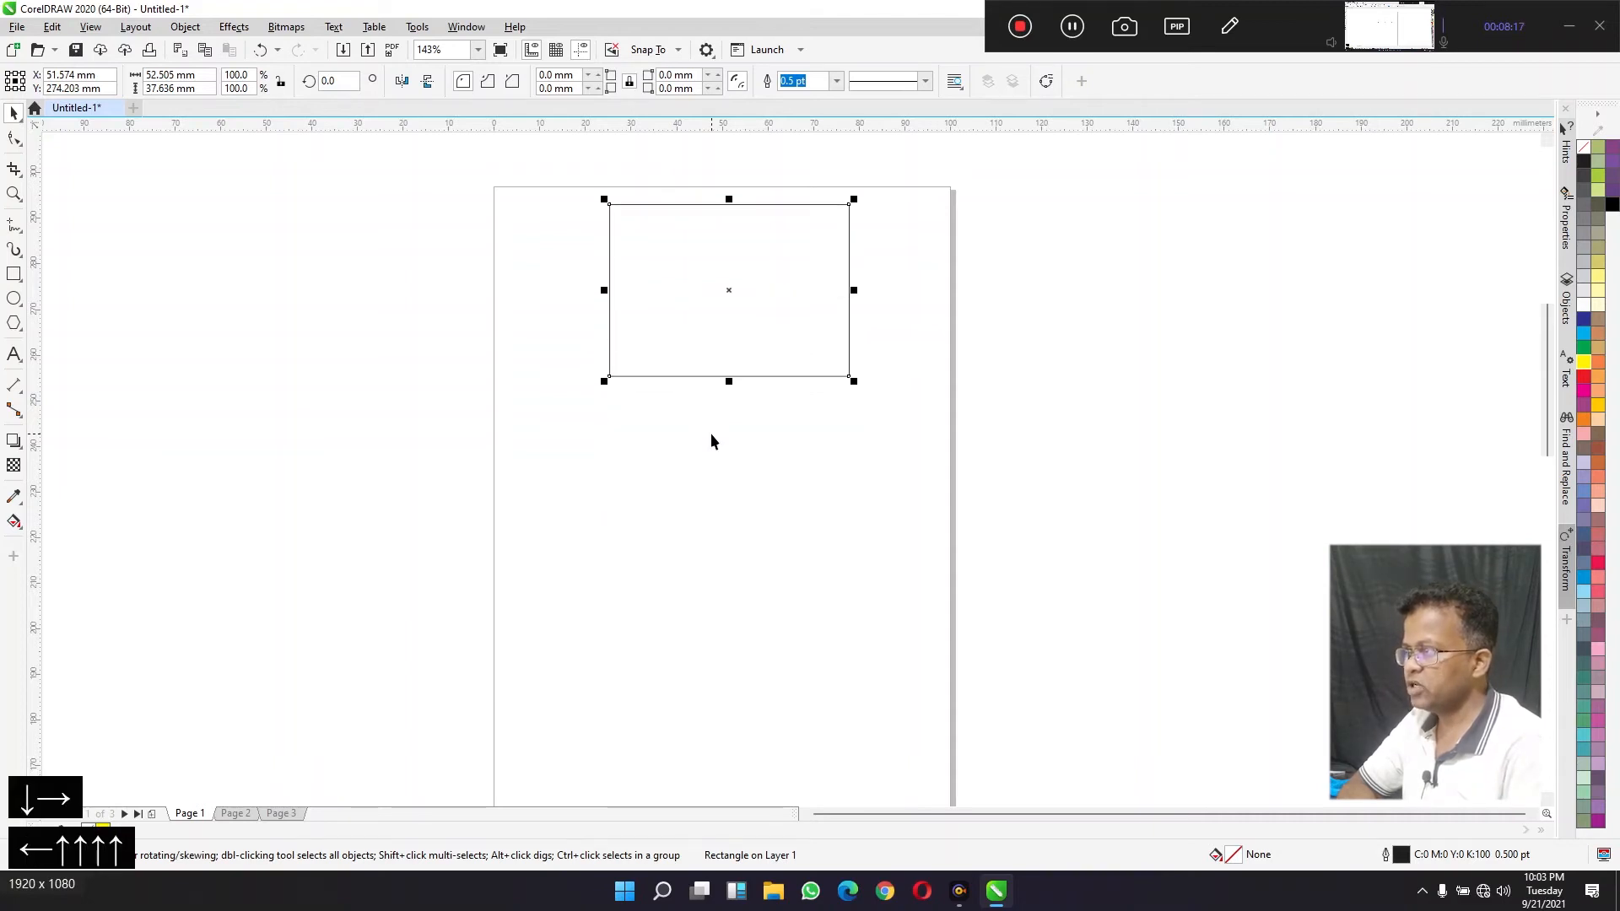
key("Left")
key("Left")
key("Down")
key("Down")
key("Down")
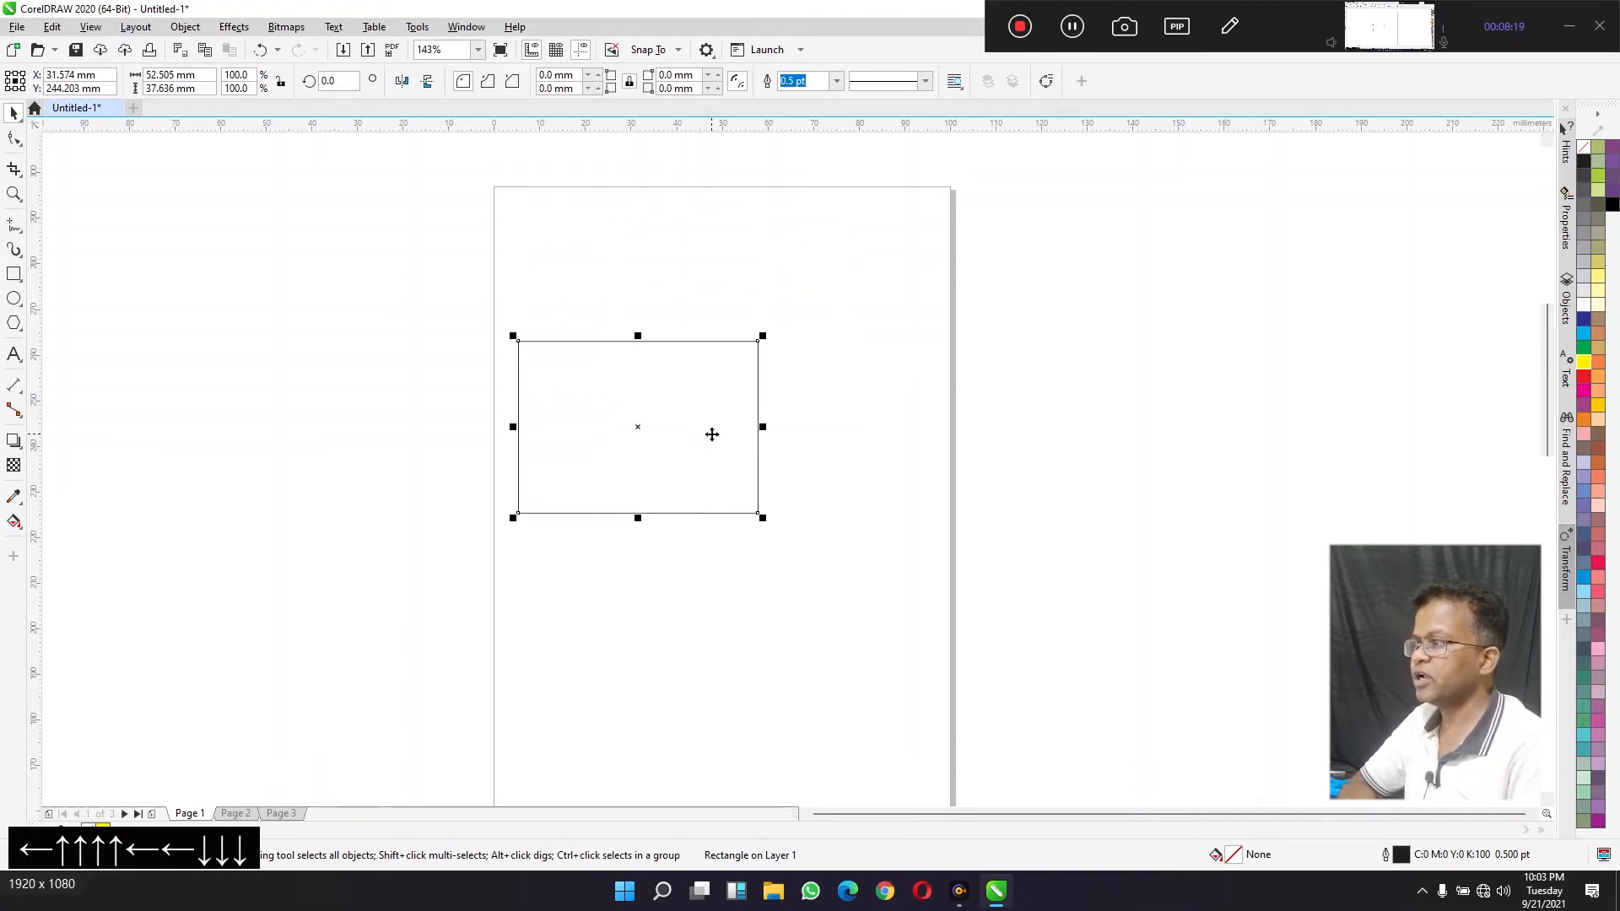
Step: Set the nudge distance to 50 mm, and nudge the rectangle two steps right and two steps back left
left_click(691, 206)
left_click(566, 80)
type("50")
key("Return")
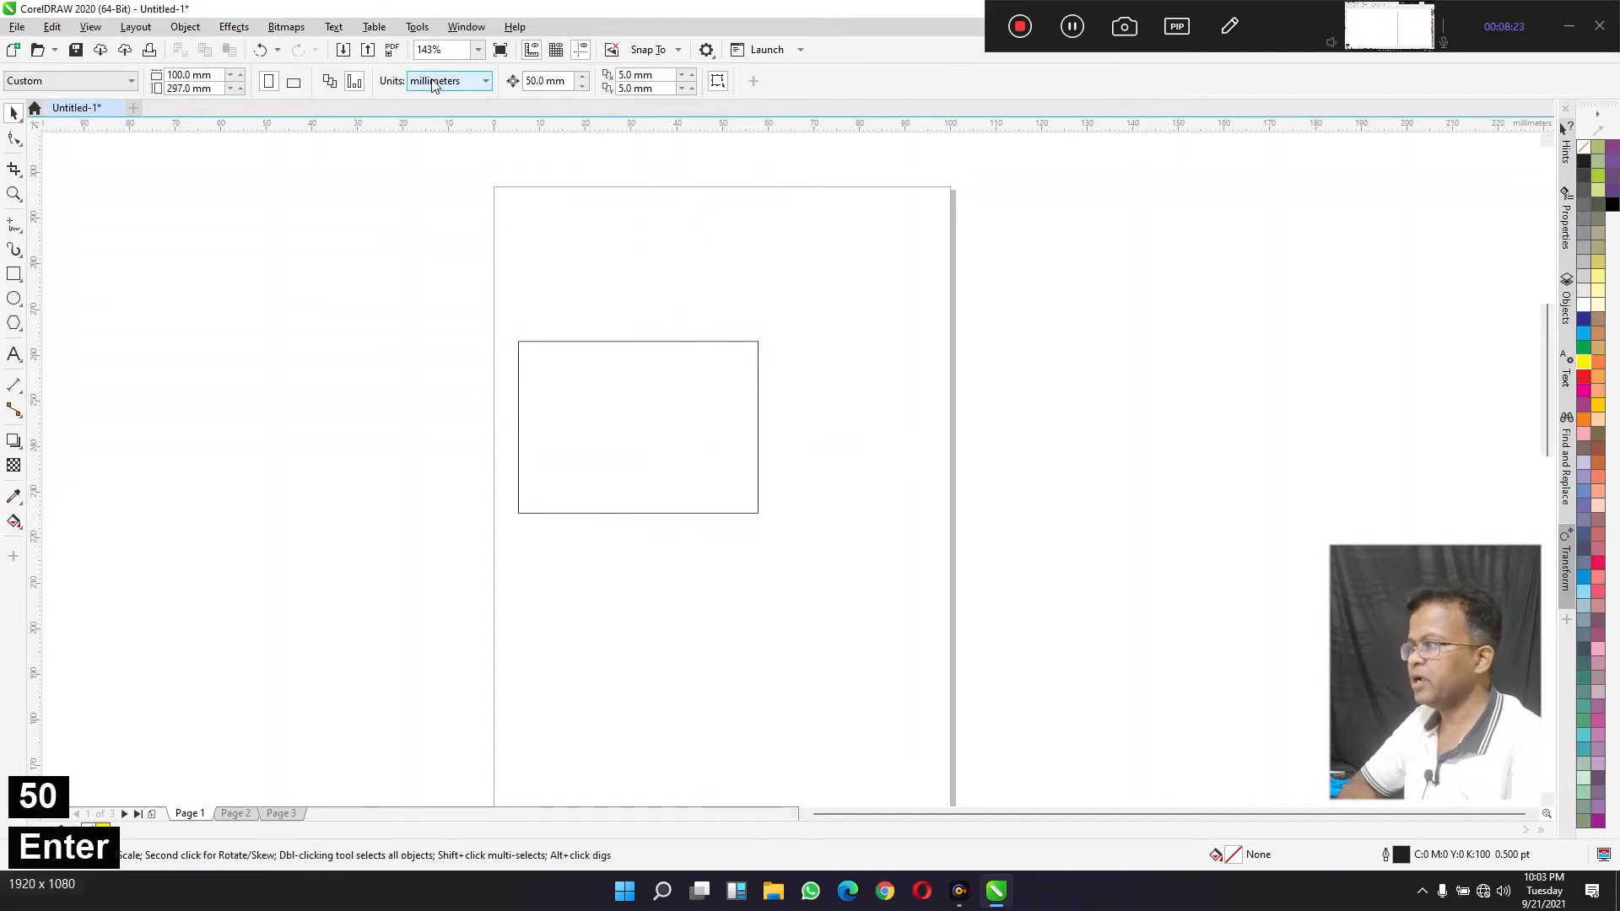
left_click(609, 424)
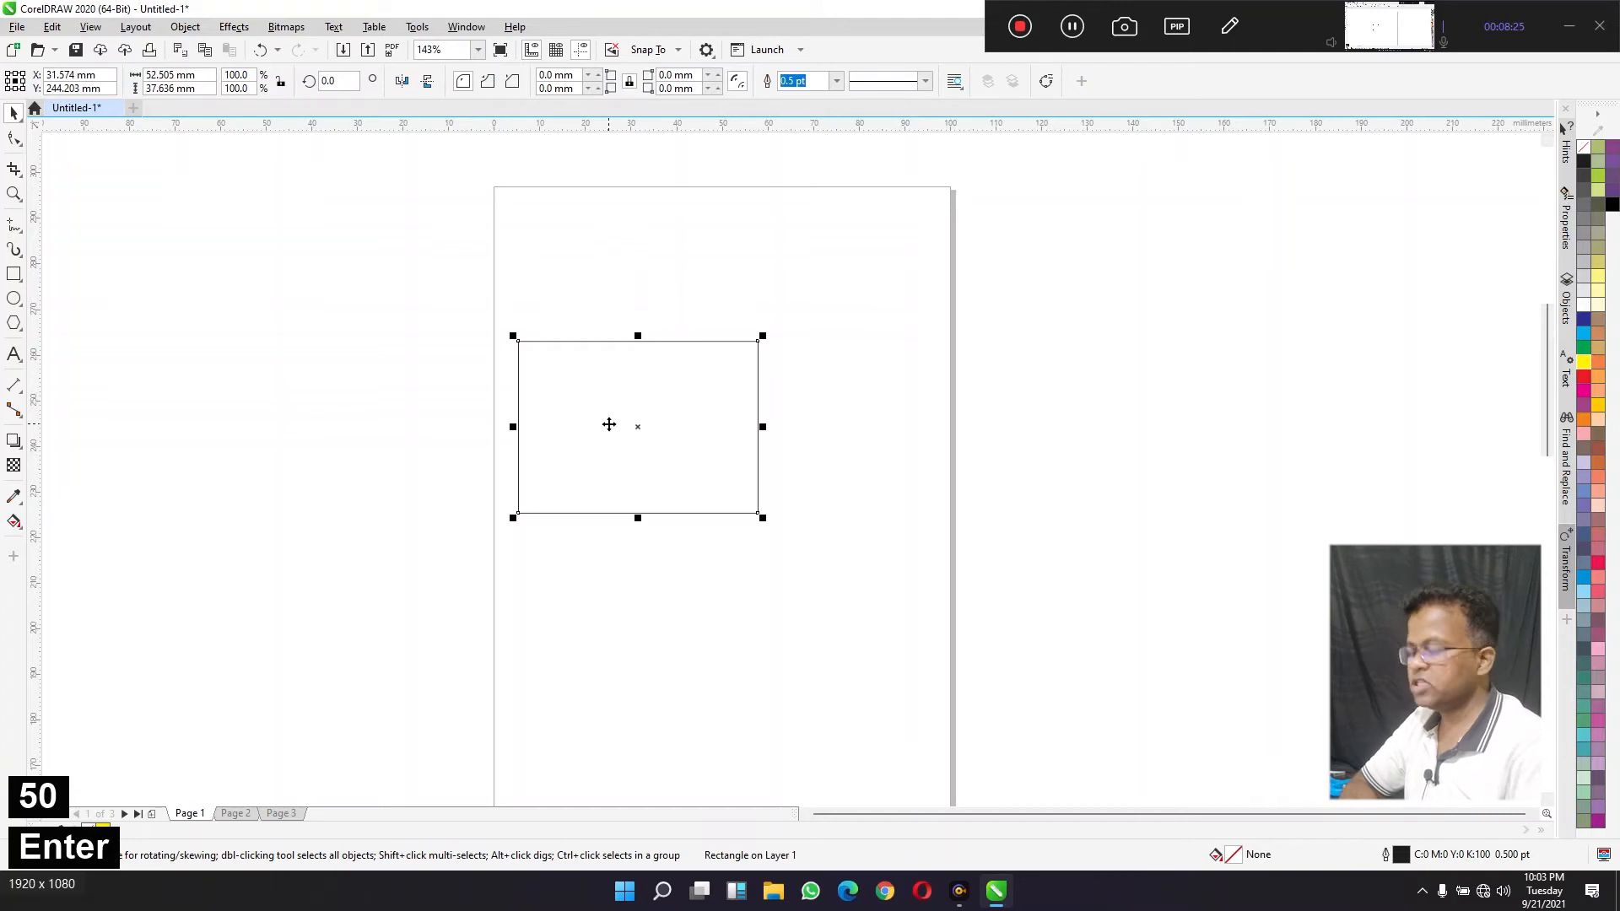
key("Right")
key("Right")
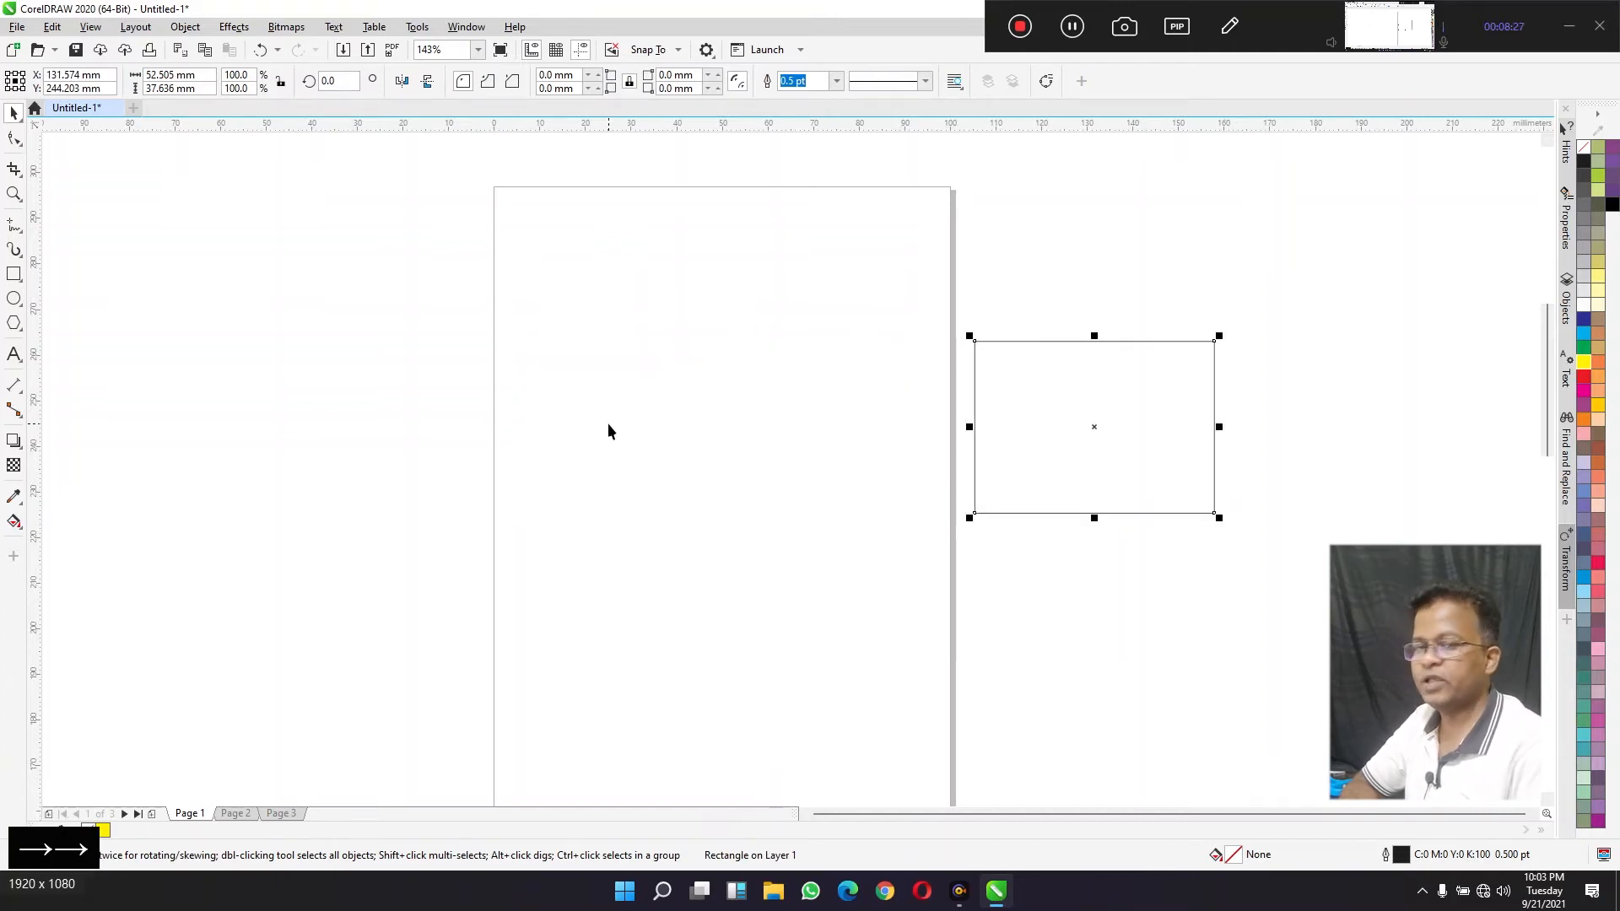
key("Left")
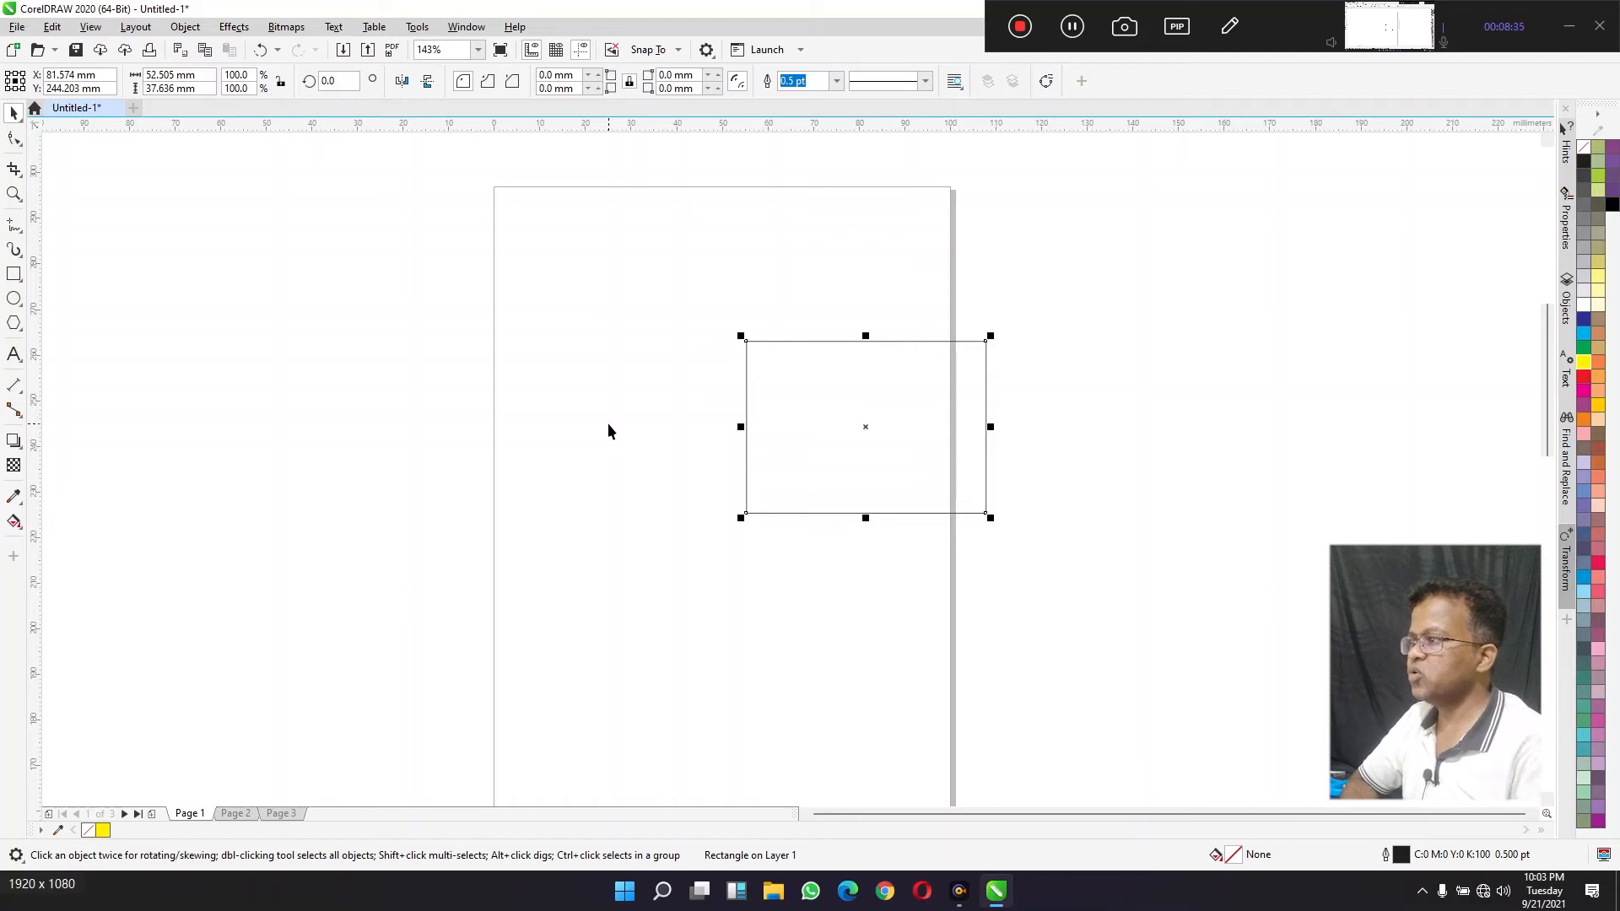
key("Left")
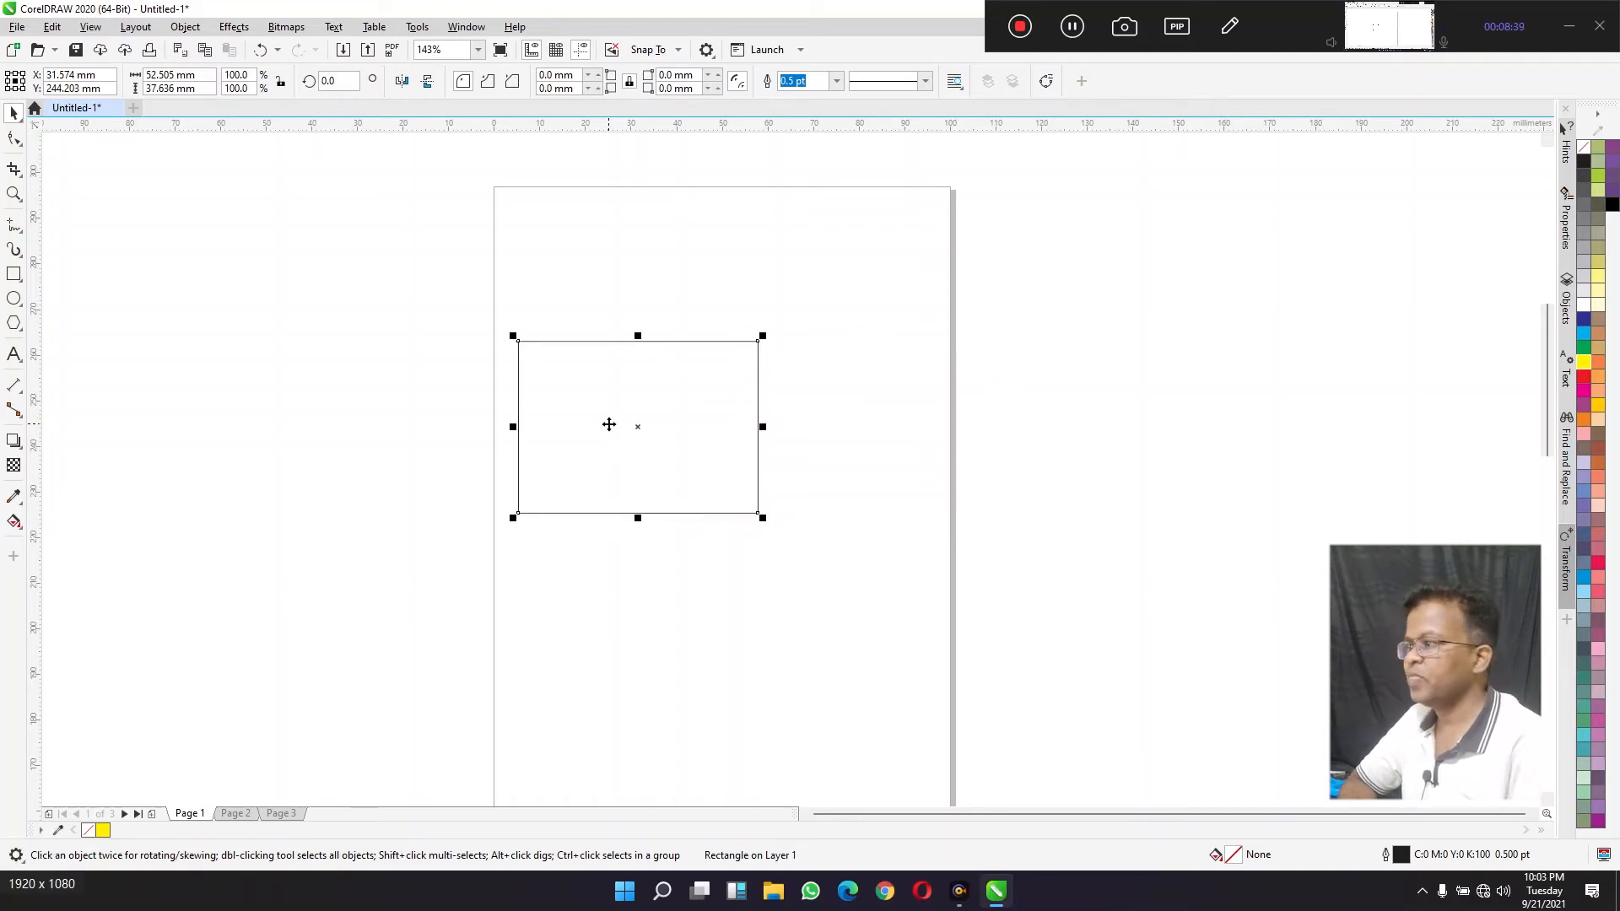
Step: Set the nudge distance to 3 mm, and move the rectangle up and right to about X 49.5 mm, Y 251 mm
left_click(653, 270)
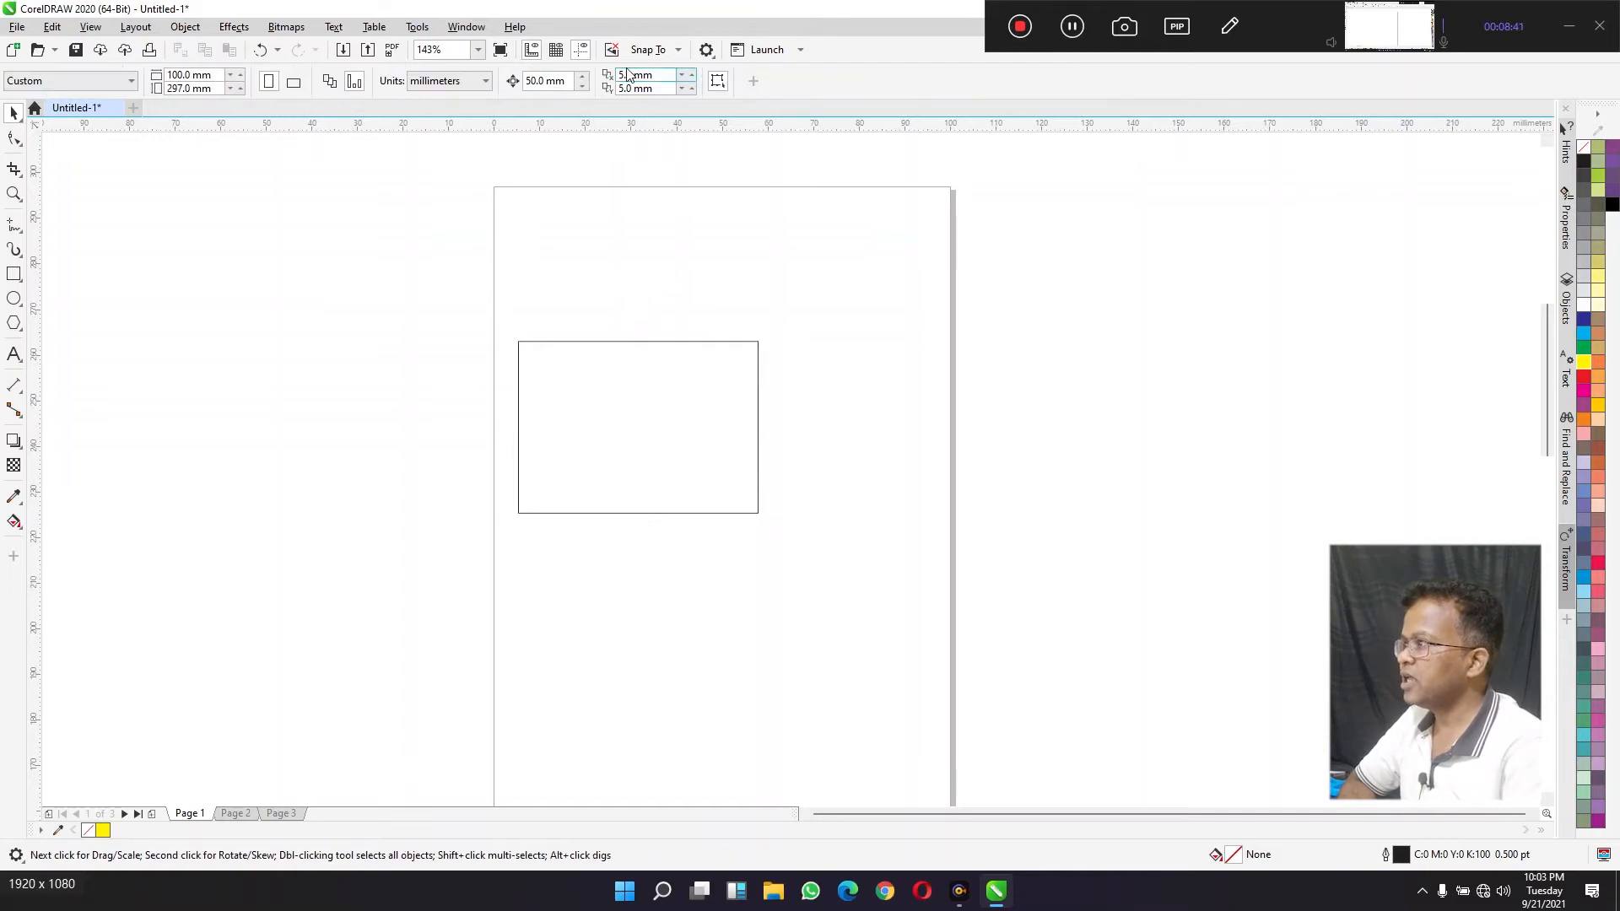
double_click(565, 83)
type("3")
key("Return")
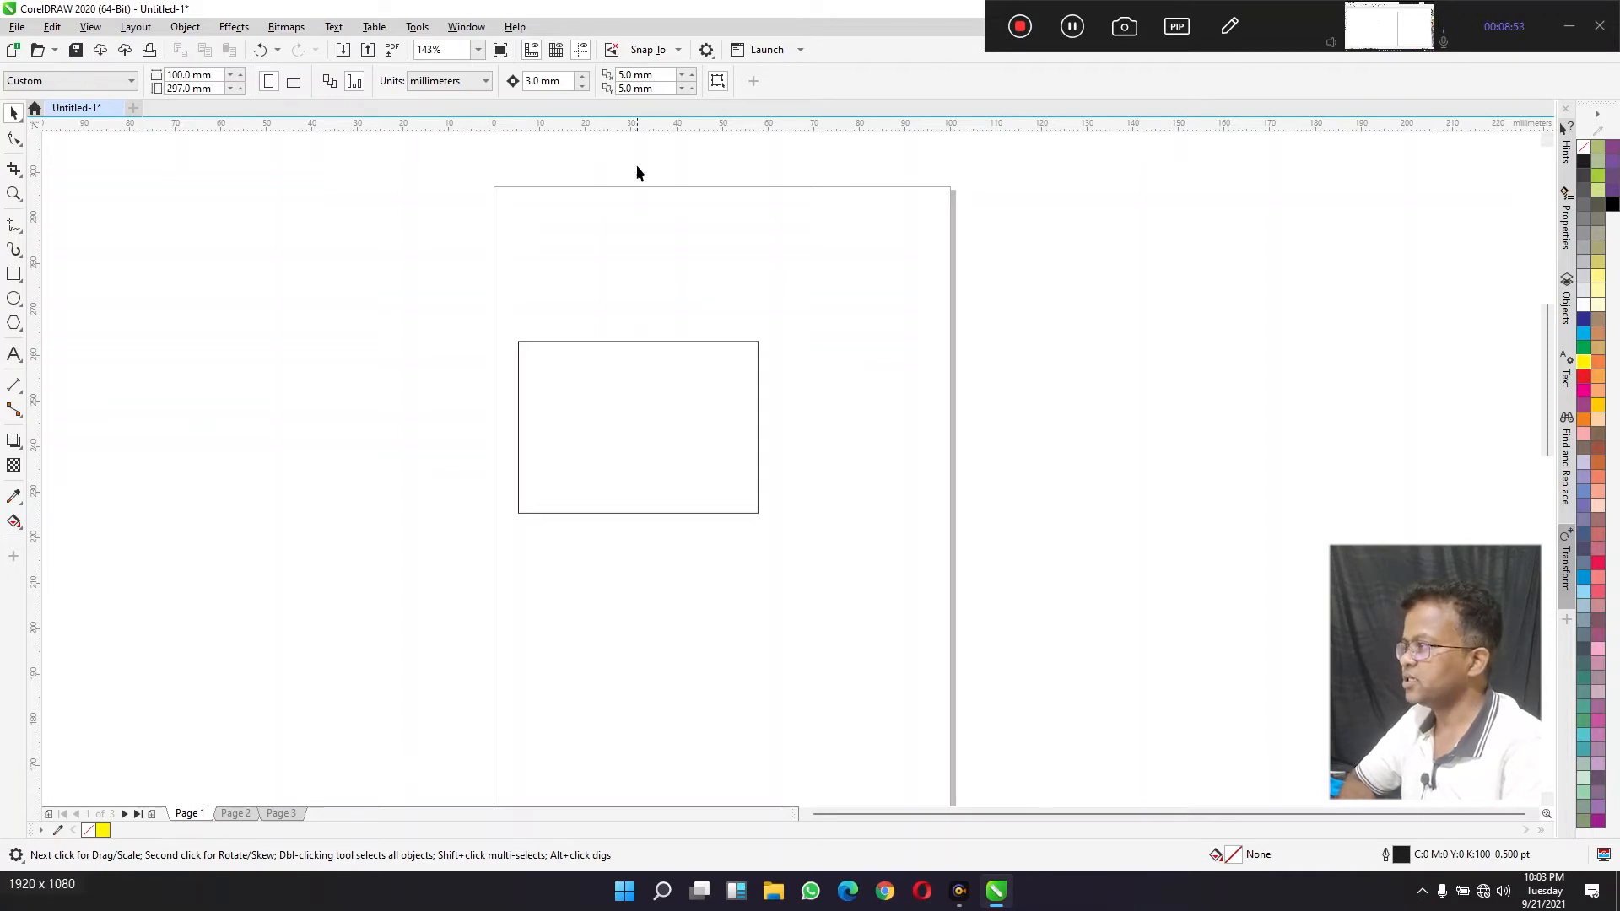
left_click_drag(594, 356, 676, 327)
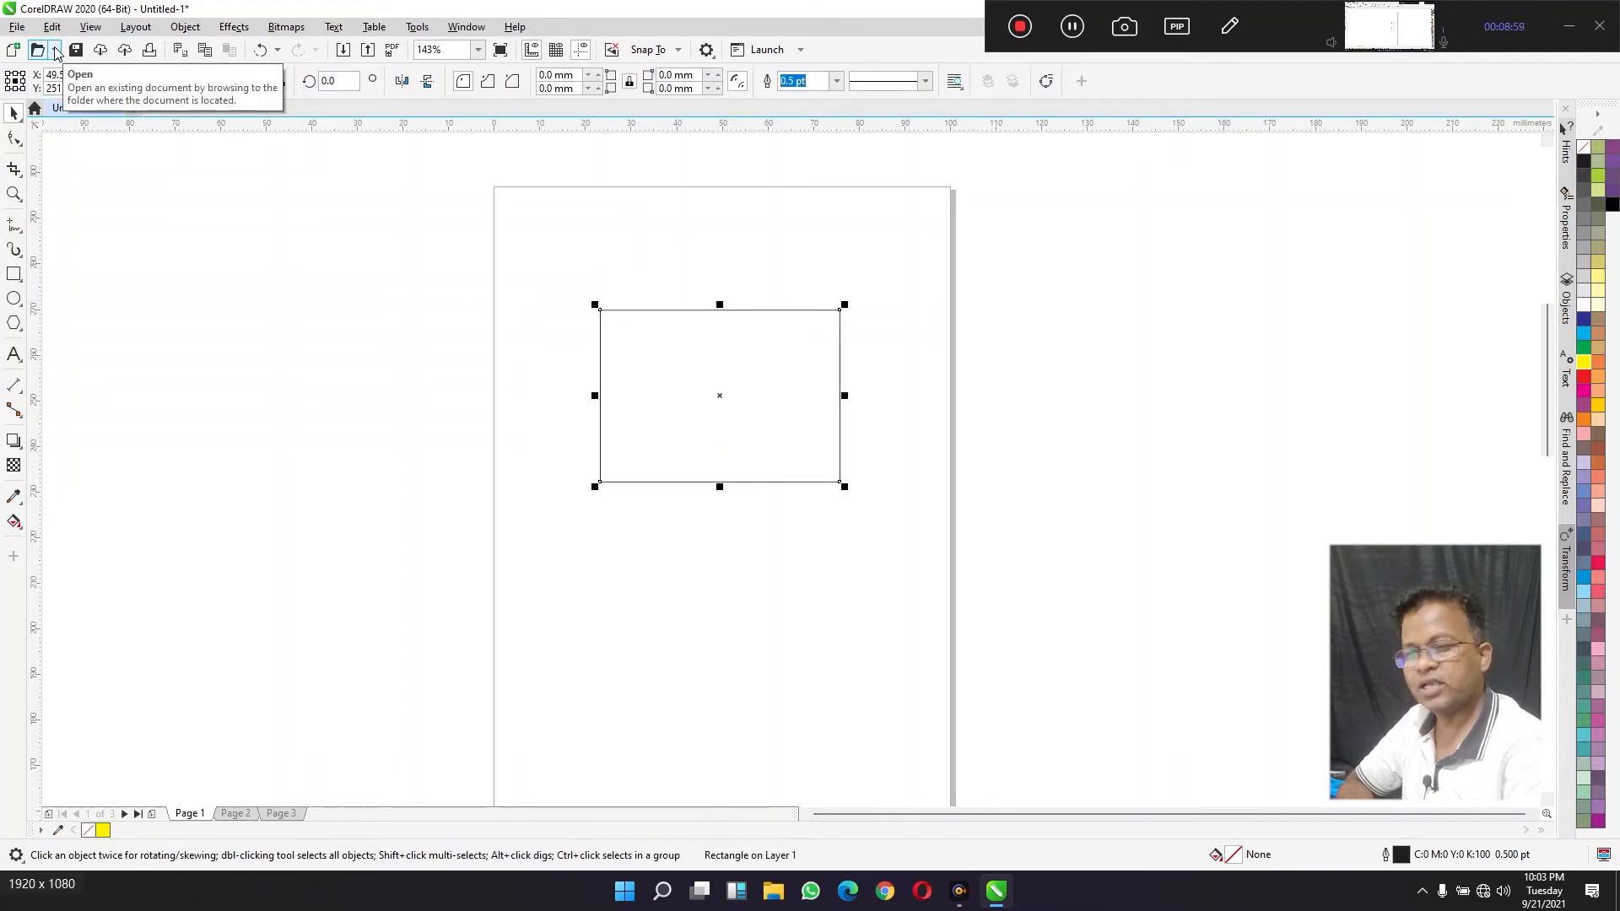
Step: Look up the Duplicate command and its shortcut without applying it, and deselect the rectangle
left_click(52, 26)
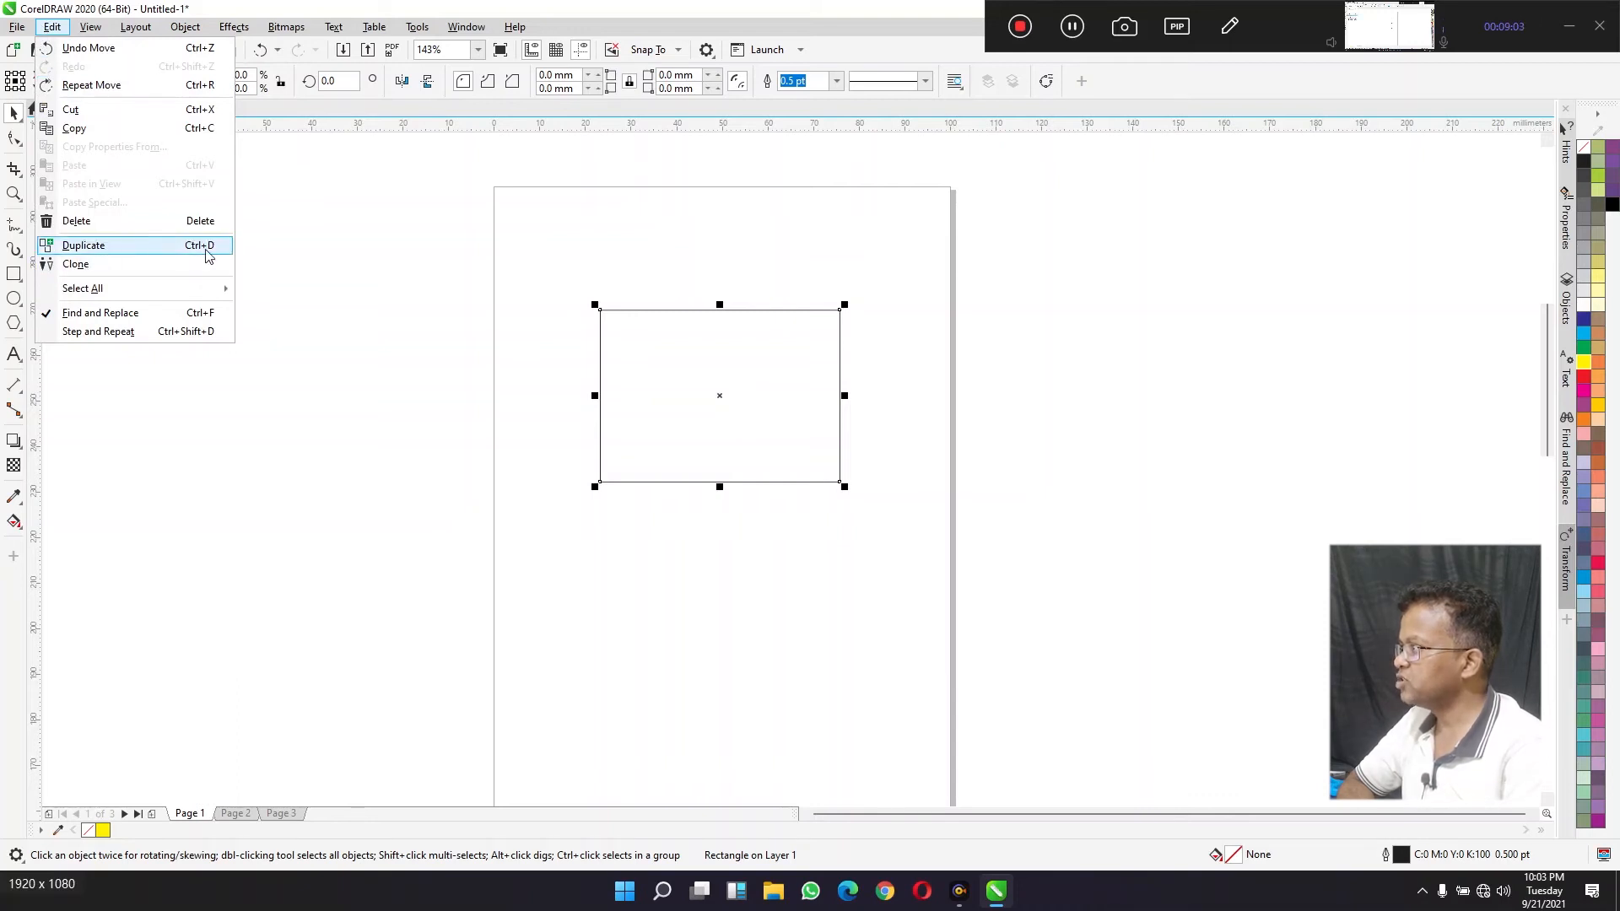
left_click(686, 354)
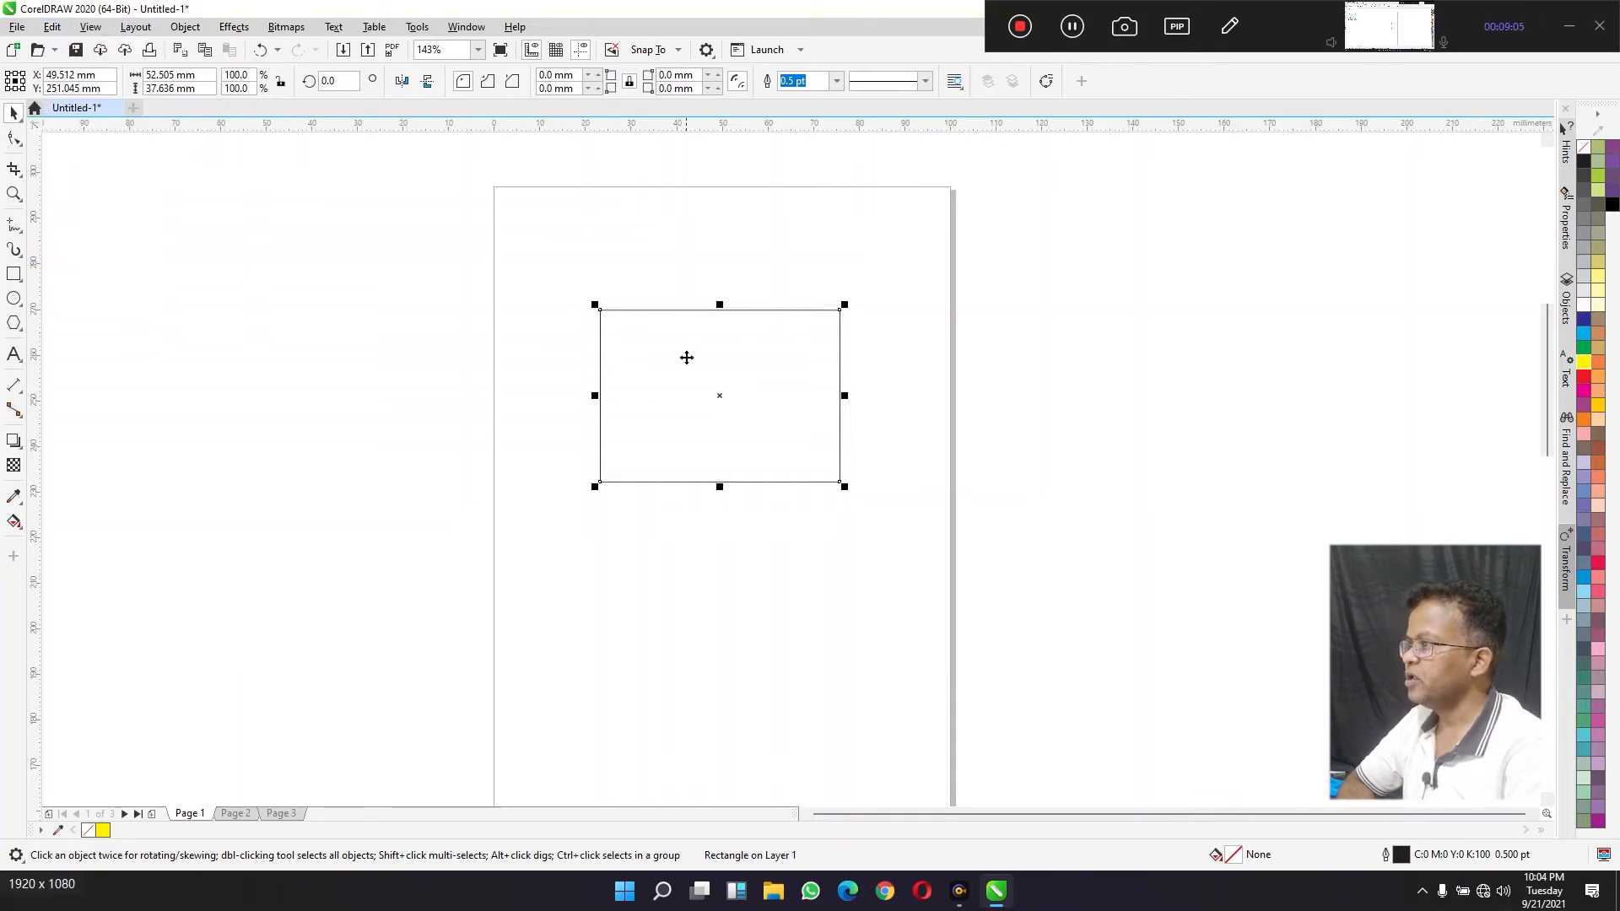
left_click(713, 252)
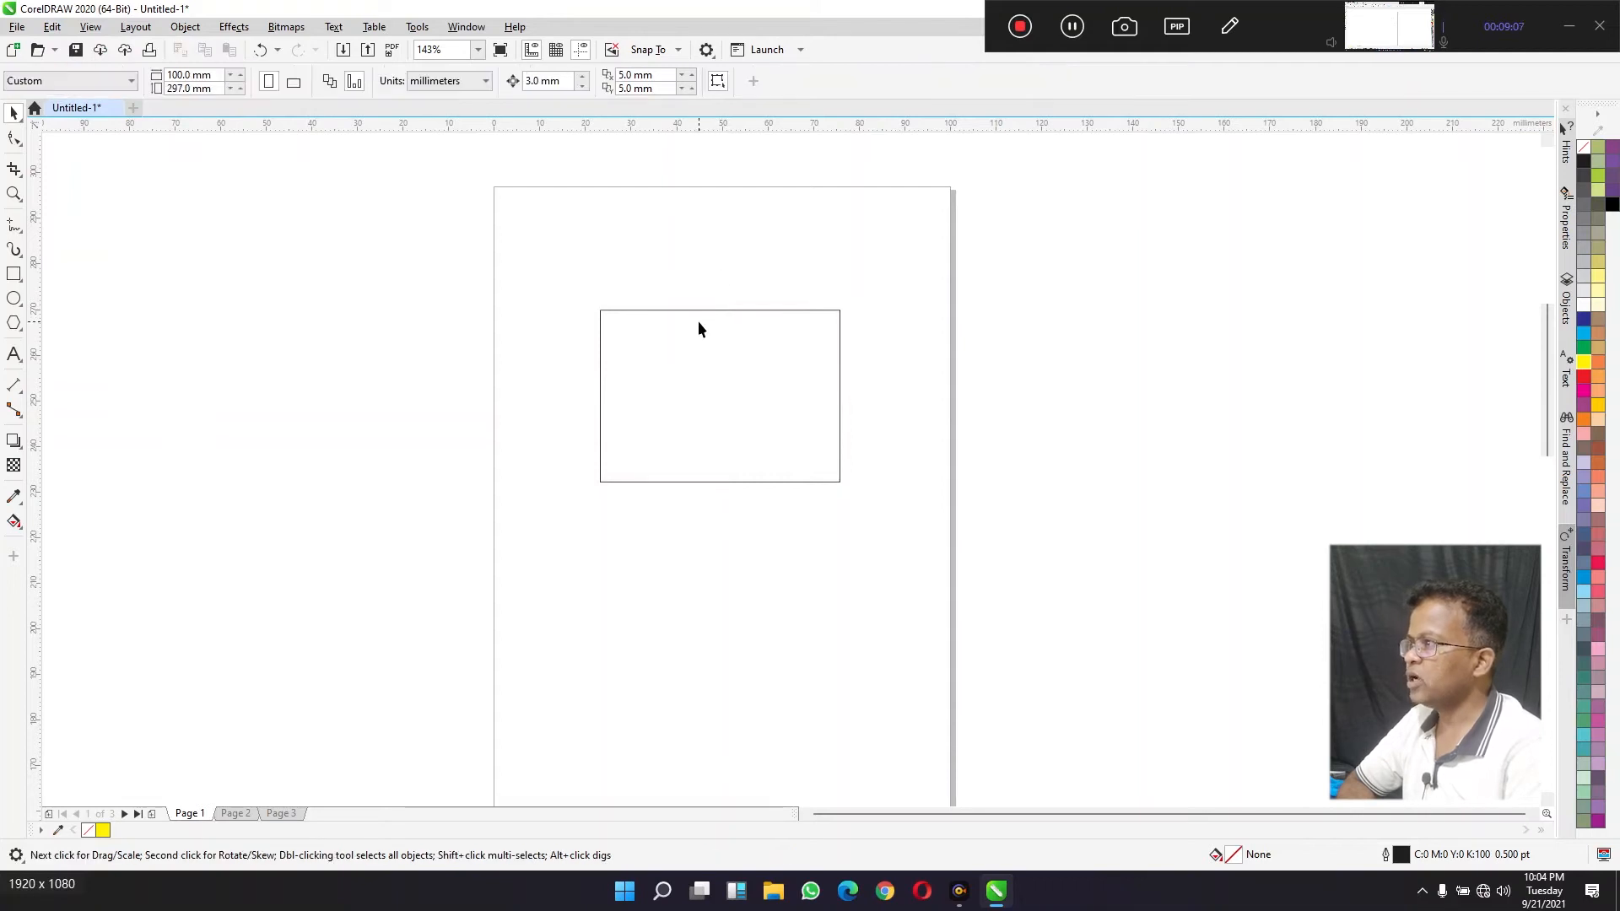
Step: Sketch freehand vertical and horizontal axis lines around the rectangle, labelled Y and X
left_click(13, 225)
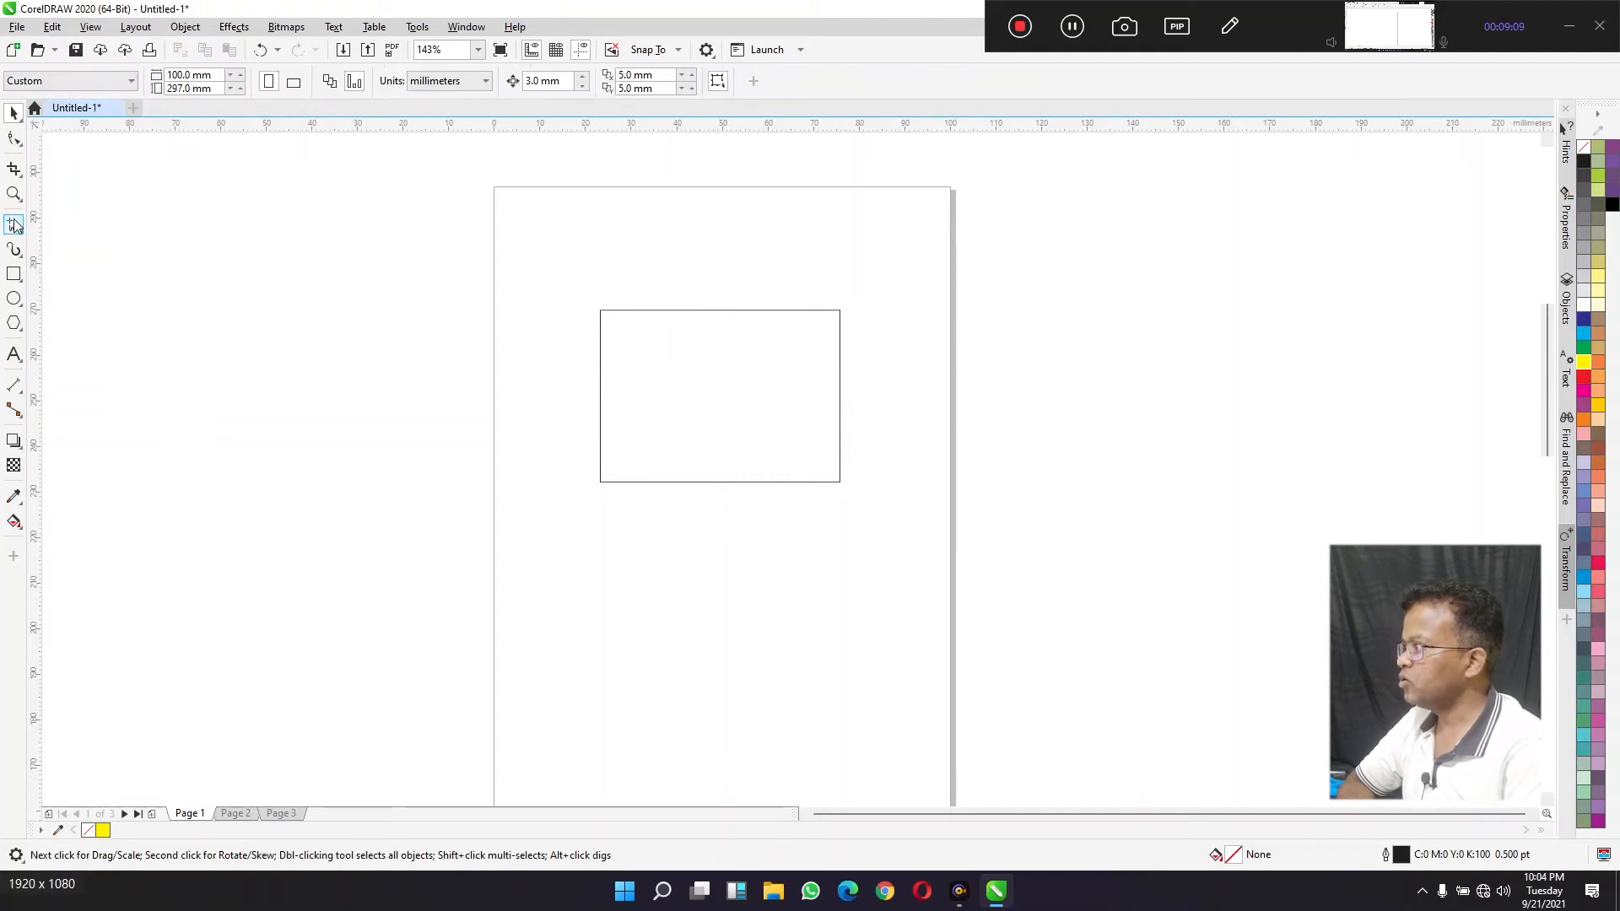
left_click_drag(407, 195, 424, 660)
mouse_move(276, 608)
left_mouse_down()
mouse_move(1181, 616)
mouse_move(1259, 654)
left_mouse_up()
left_click_drag(1255, 599, 1213, 649)
mouse_move(432, 194)
left_mouse_down()
mouse_move(466, 233)
mouse_move(472, 206)
mouse_move(442, 301)
left_mouse_up()
left_click(4, 116)
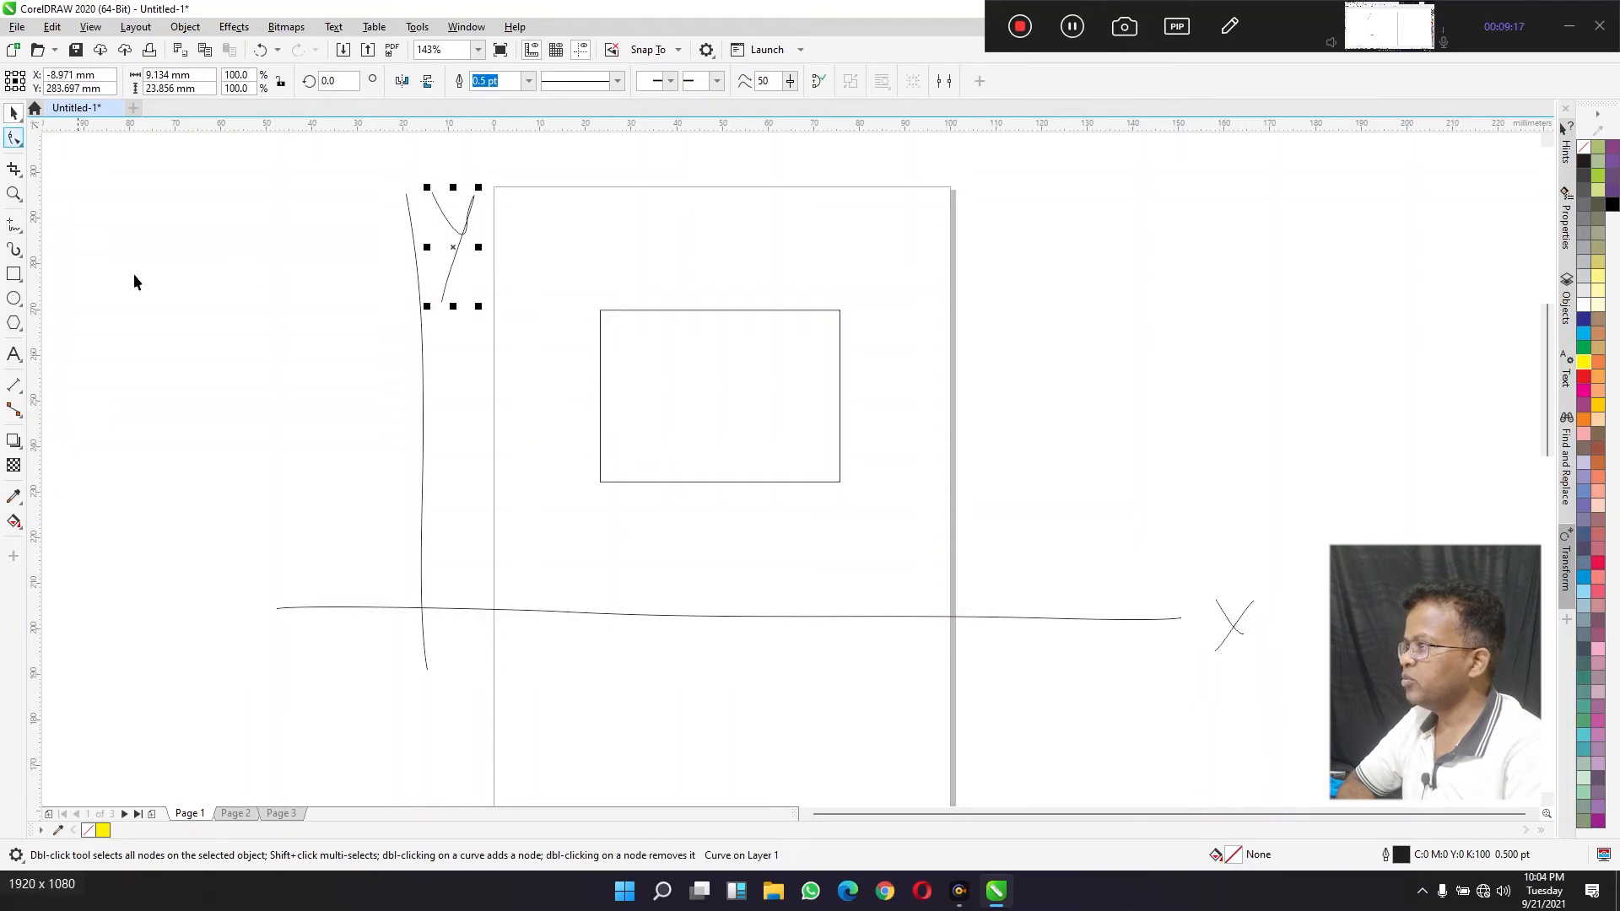
Step: Move the rectangle down and left to about X 43 mm, Y 237.5 mm, closer to the axes' crossing
left_click(680, 453)
left_click(681, 448)
left_click_drag(655, 405, 633, 473)
left_click(397, 177)
left_click(589, 432)
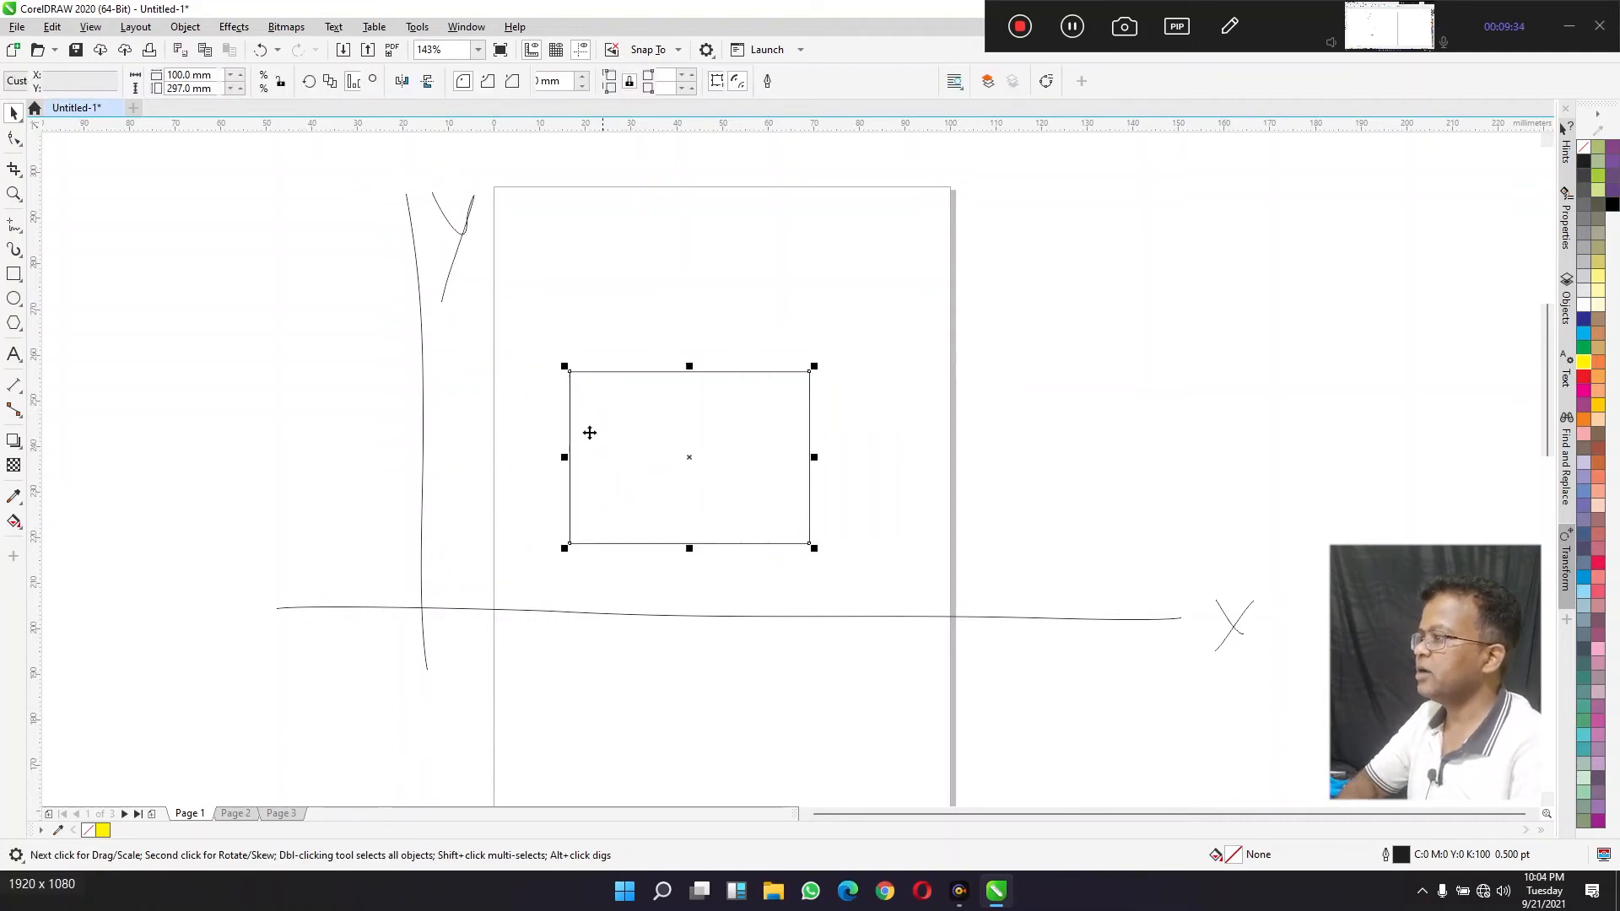
Step: Set the duplicate distance to 10 mm horizontally and 0 mm vertically, and select the rectangle
left_click(719, 221)
left_click(664, 74)
key("Tab")
type("0")
left_click_drag(663, 74, 589, 81)
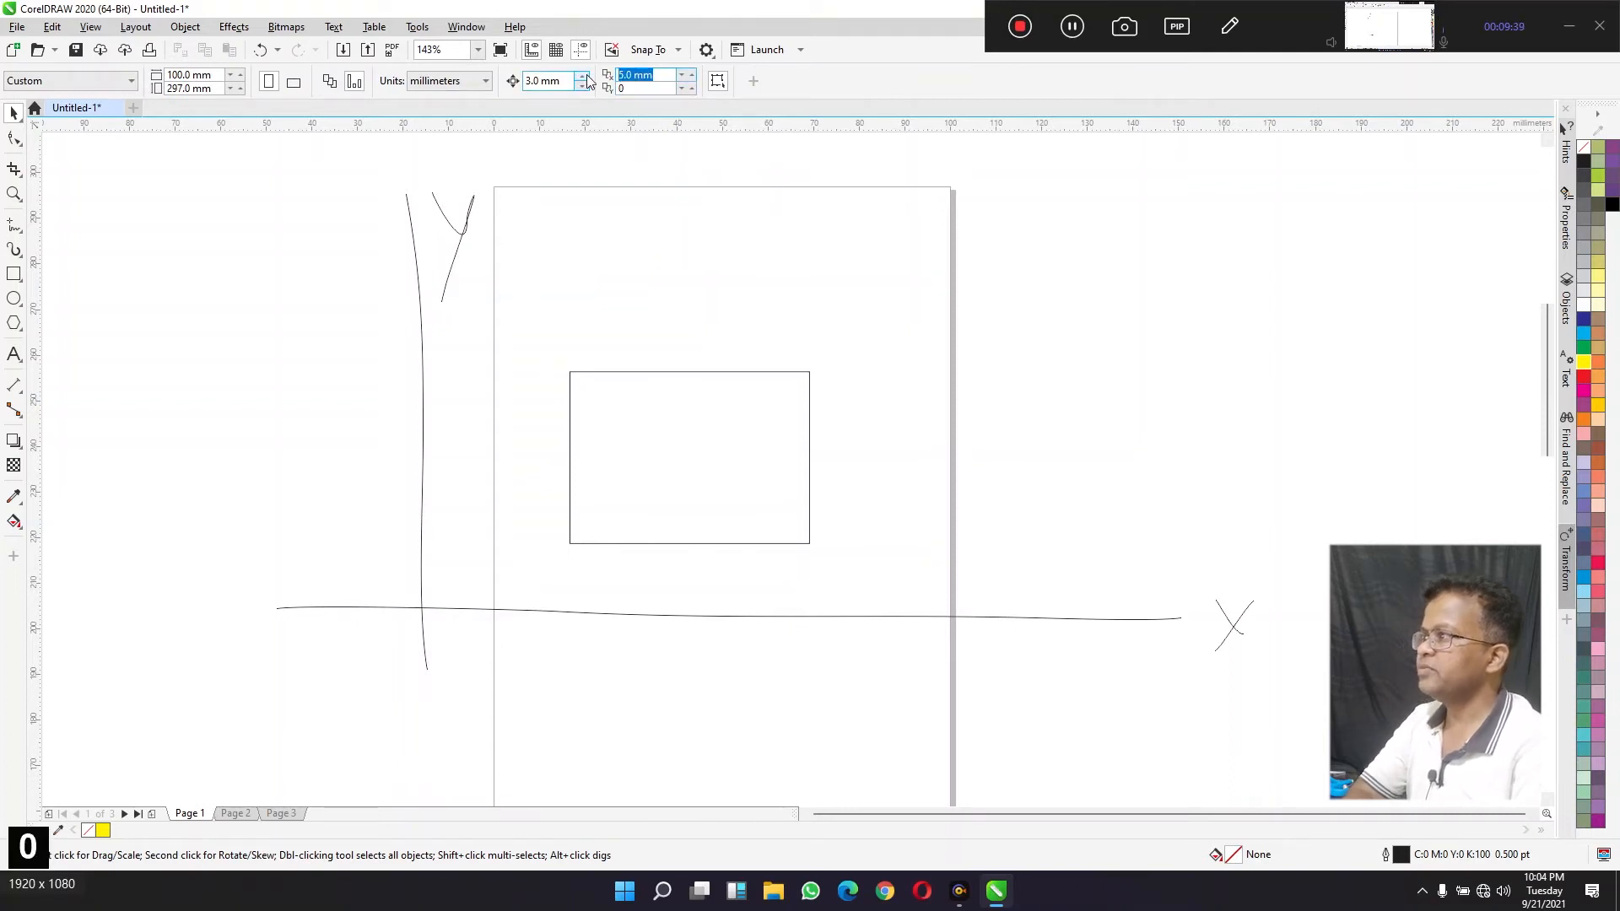
type("10")
key("Return")
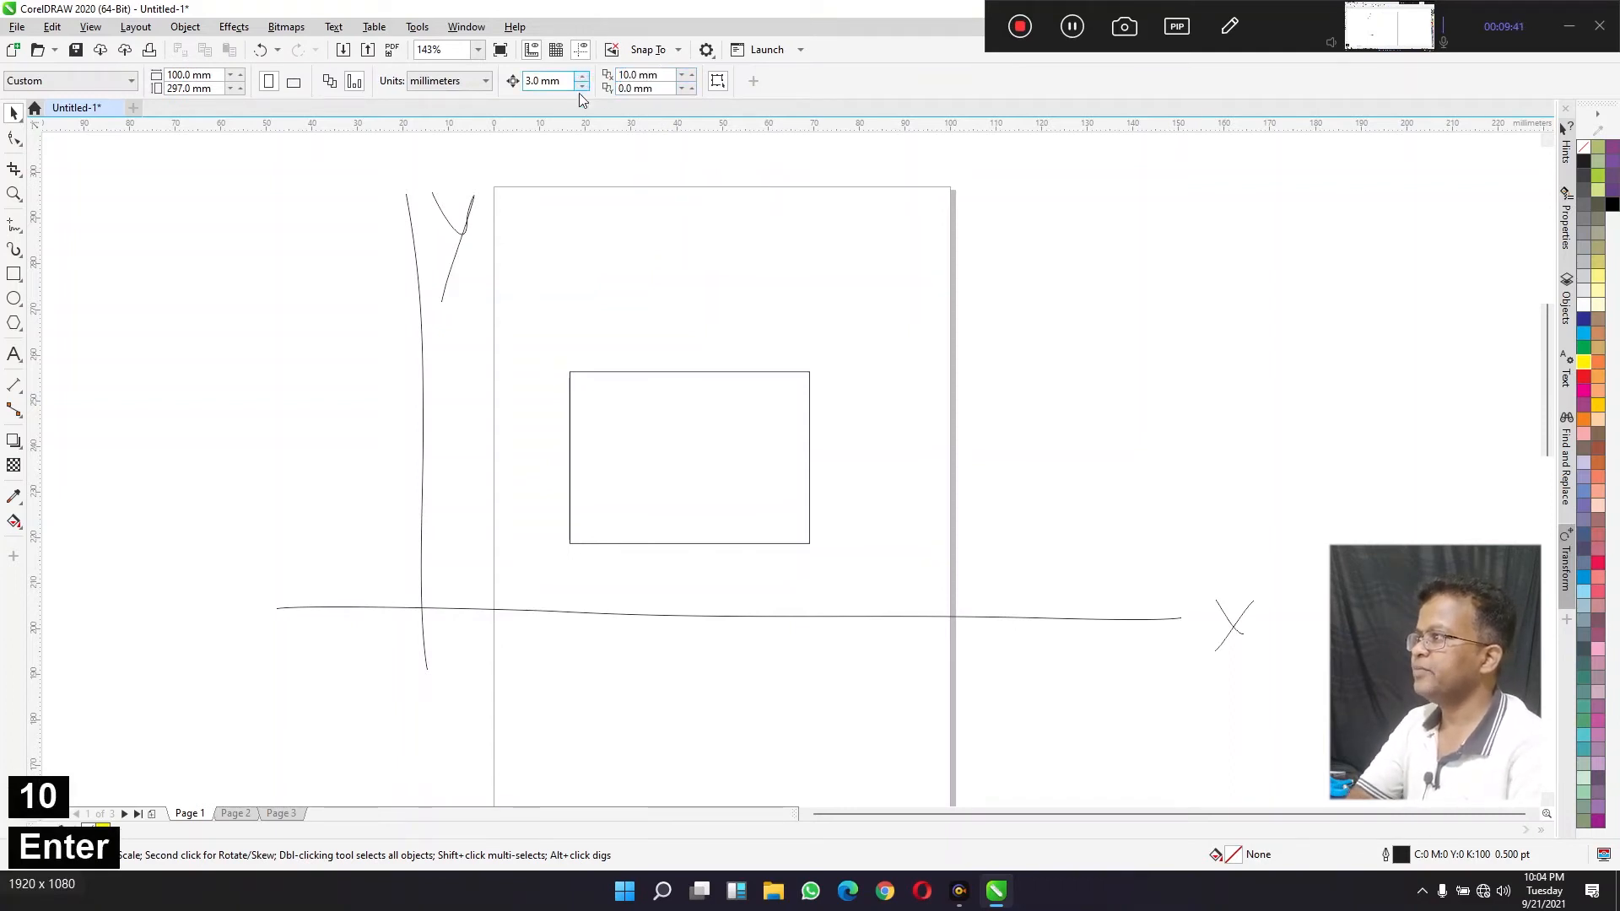
left_click(621, 399)
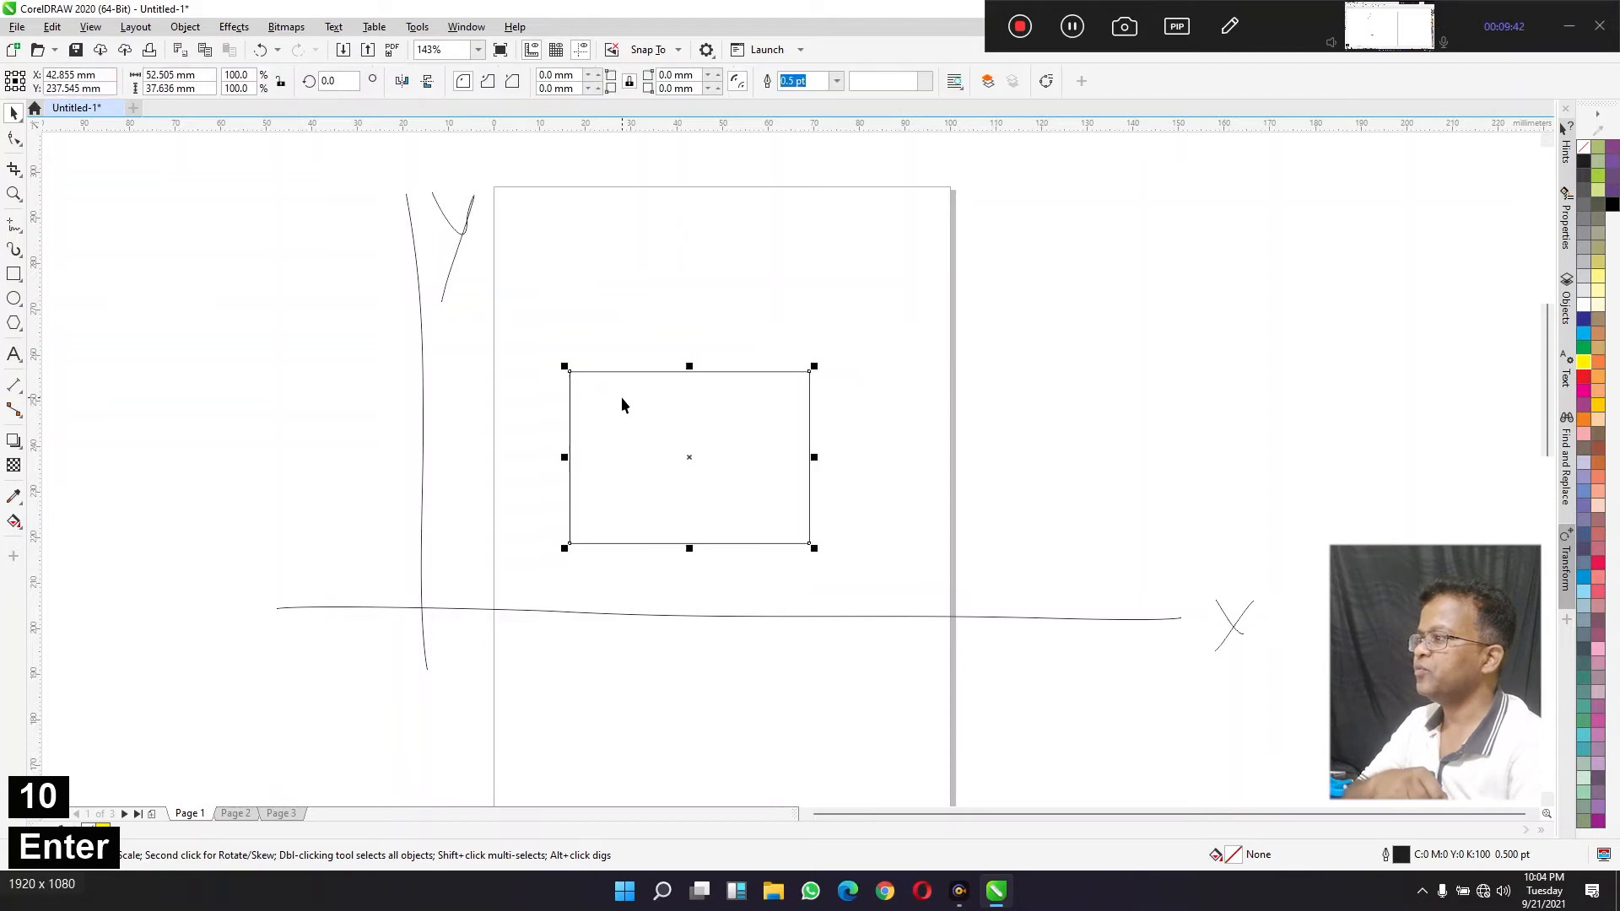
Step: Try duplicating the selected rectangle with the 10 mm horizontal offset, and remove the copy
left_click(52, 27)
left_click(83, 245)
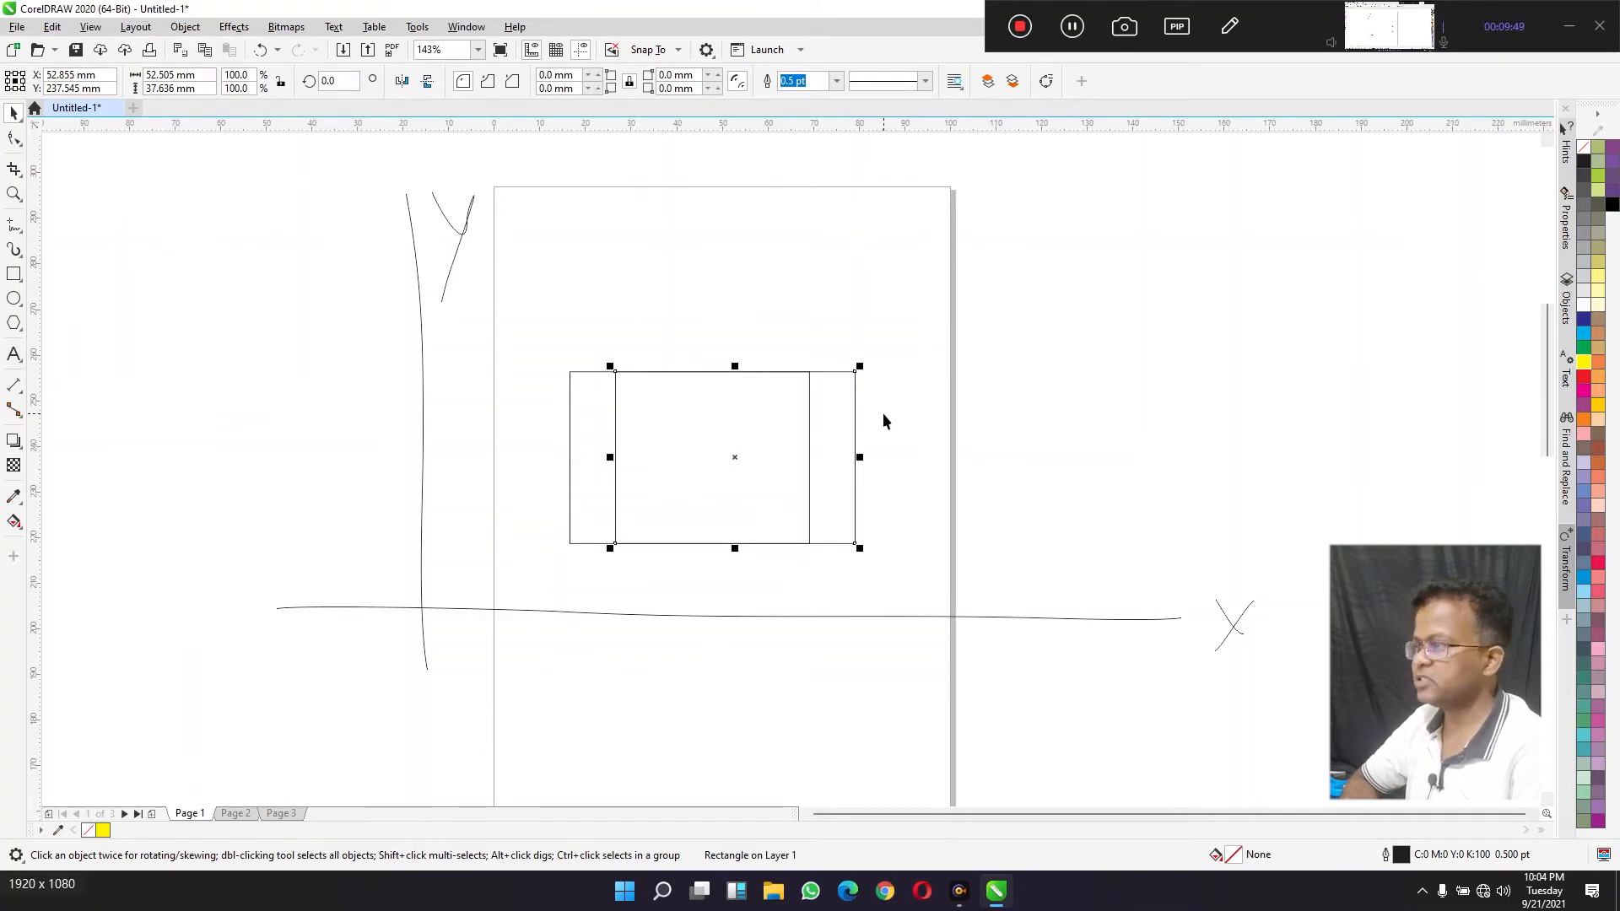
key("Delete")
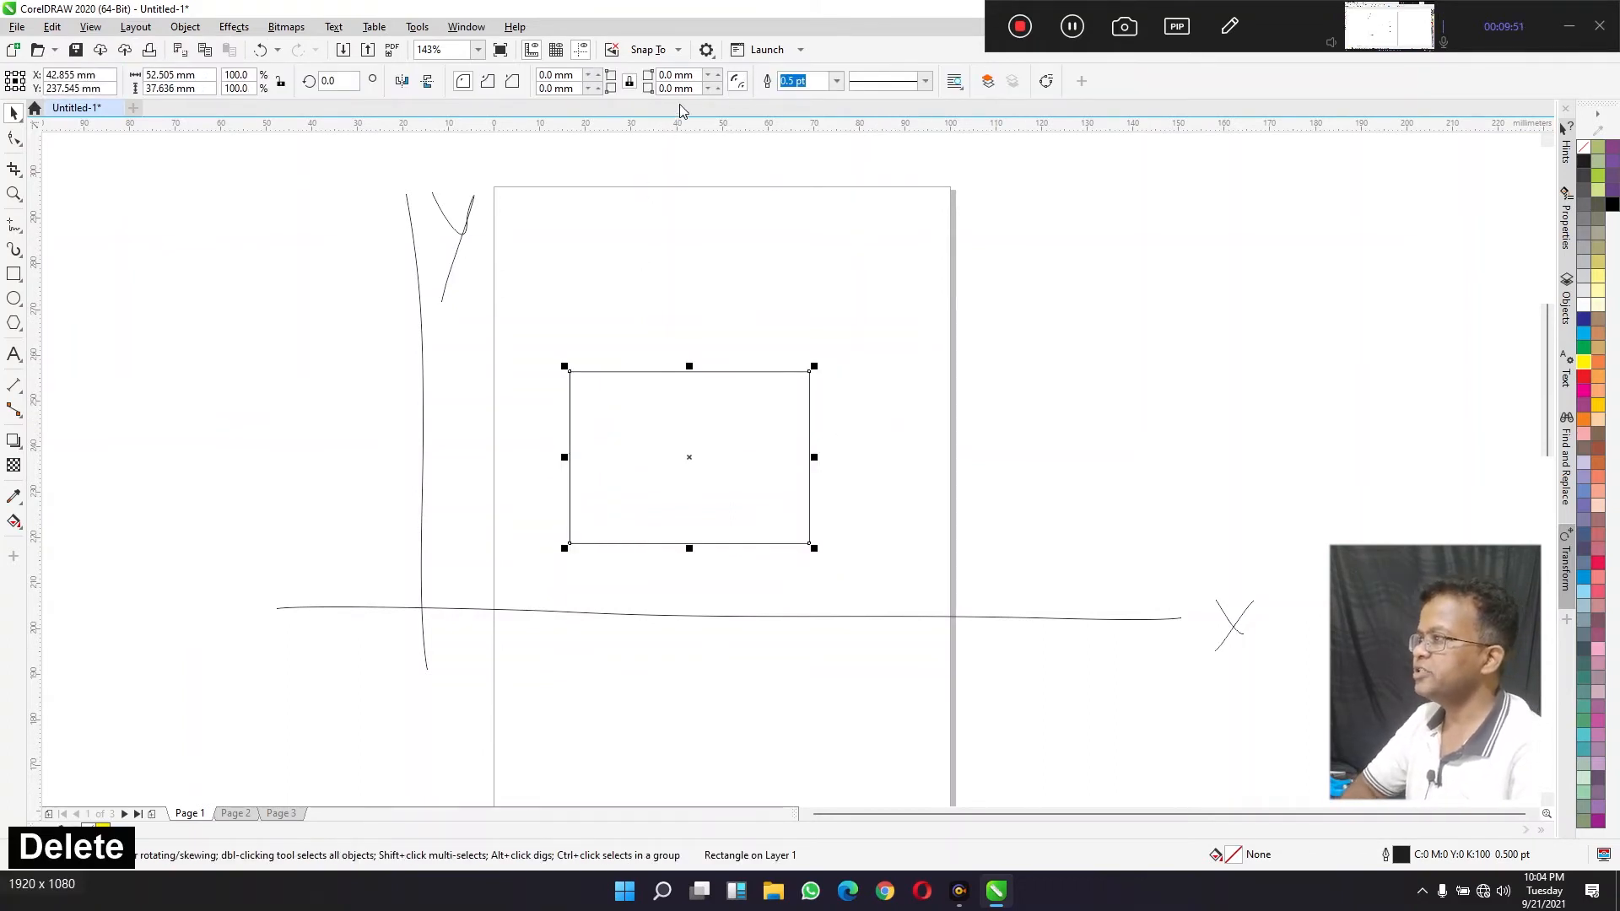
Step: Set the duplicate distance to 5 mm both horizontally and vertically
left_click(685, 213)
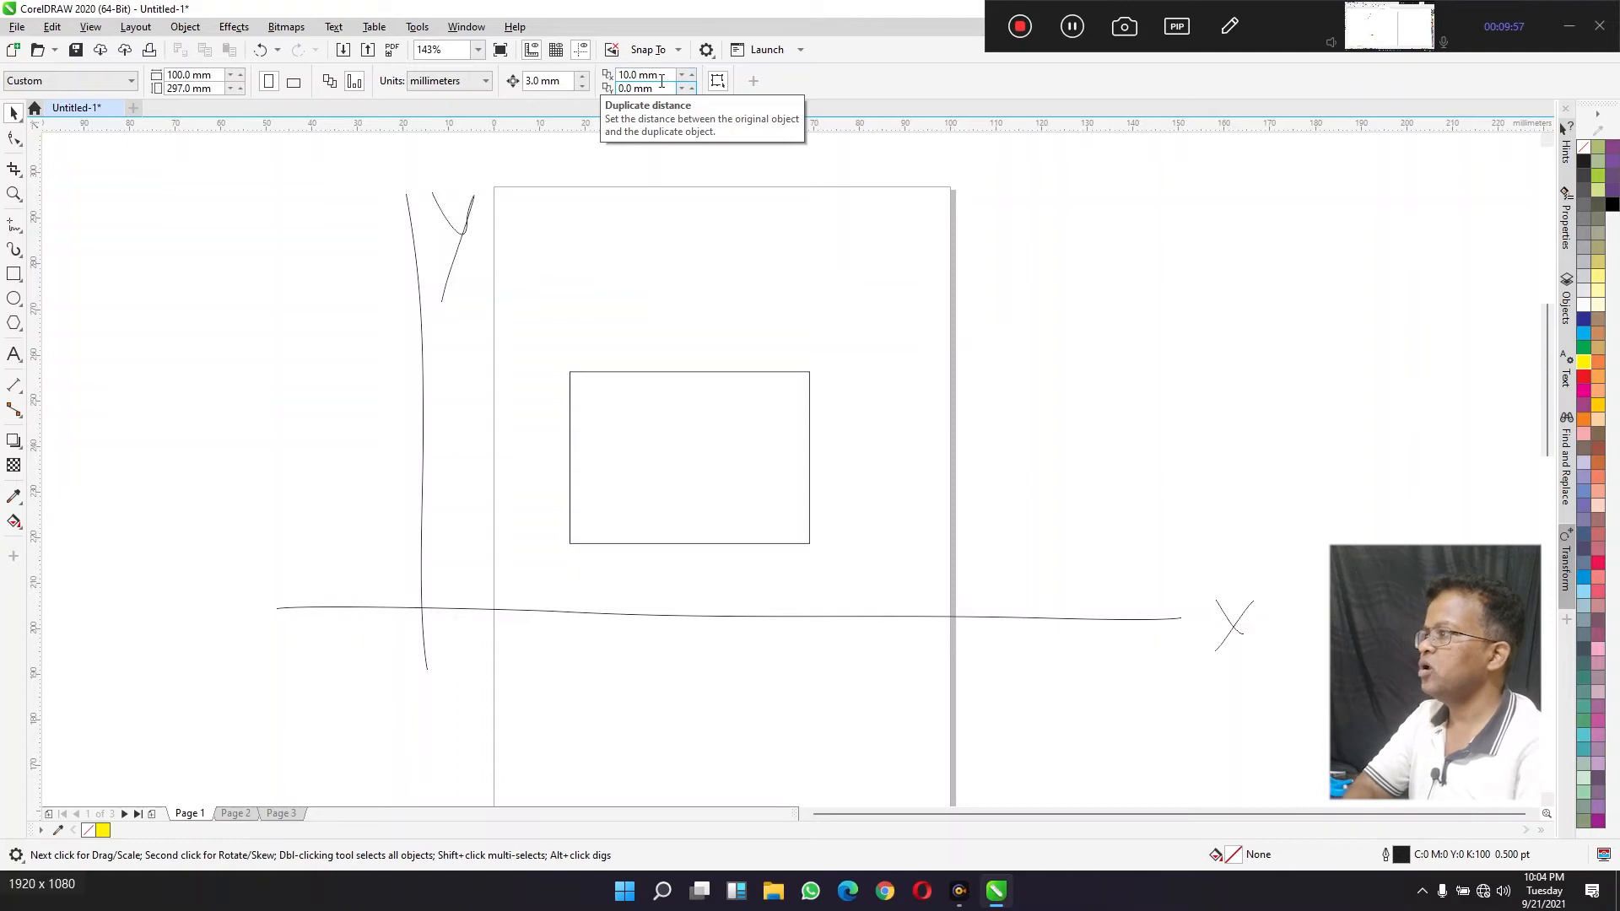
left_click(661, 76)
type("5")
type("5")
key("Return")
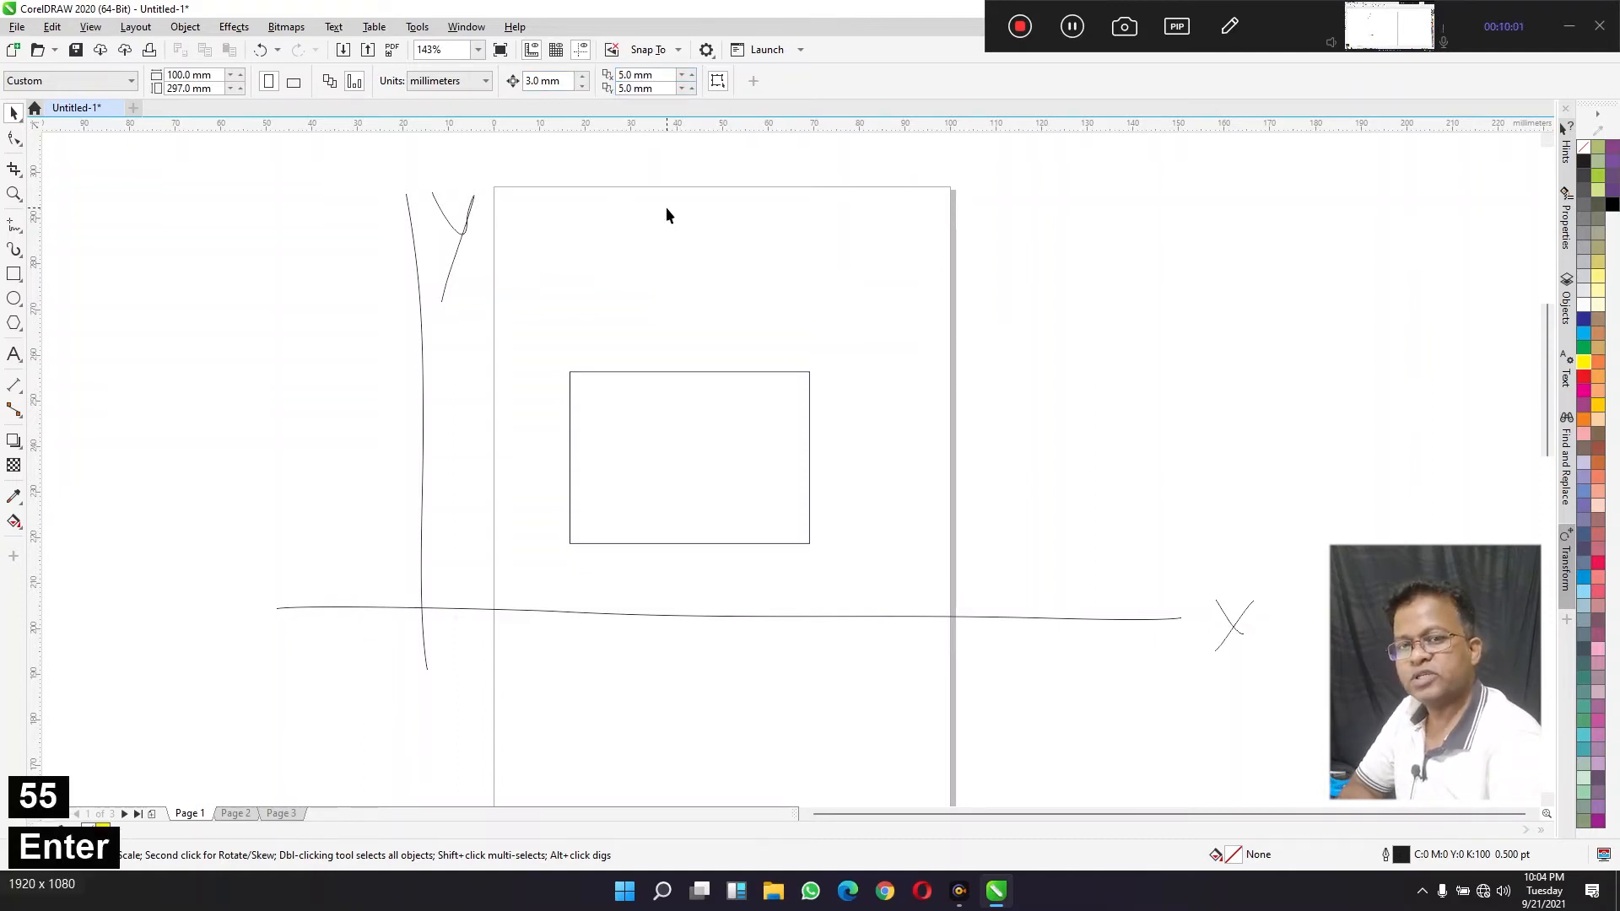
Step: Duplicate the rectangle seven times, stepping each copy 5 mm in X and 5 mm in Y, and deselect the last copy
left_click(658, 498)
left_click(52, 26)
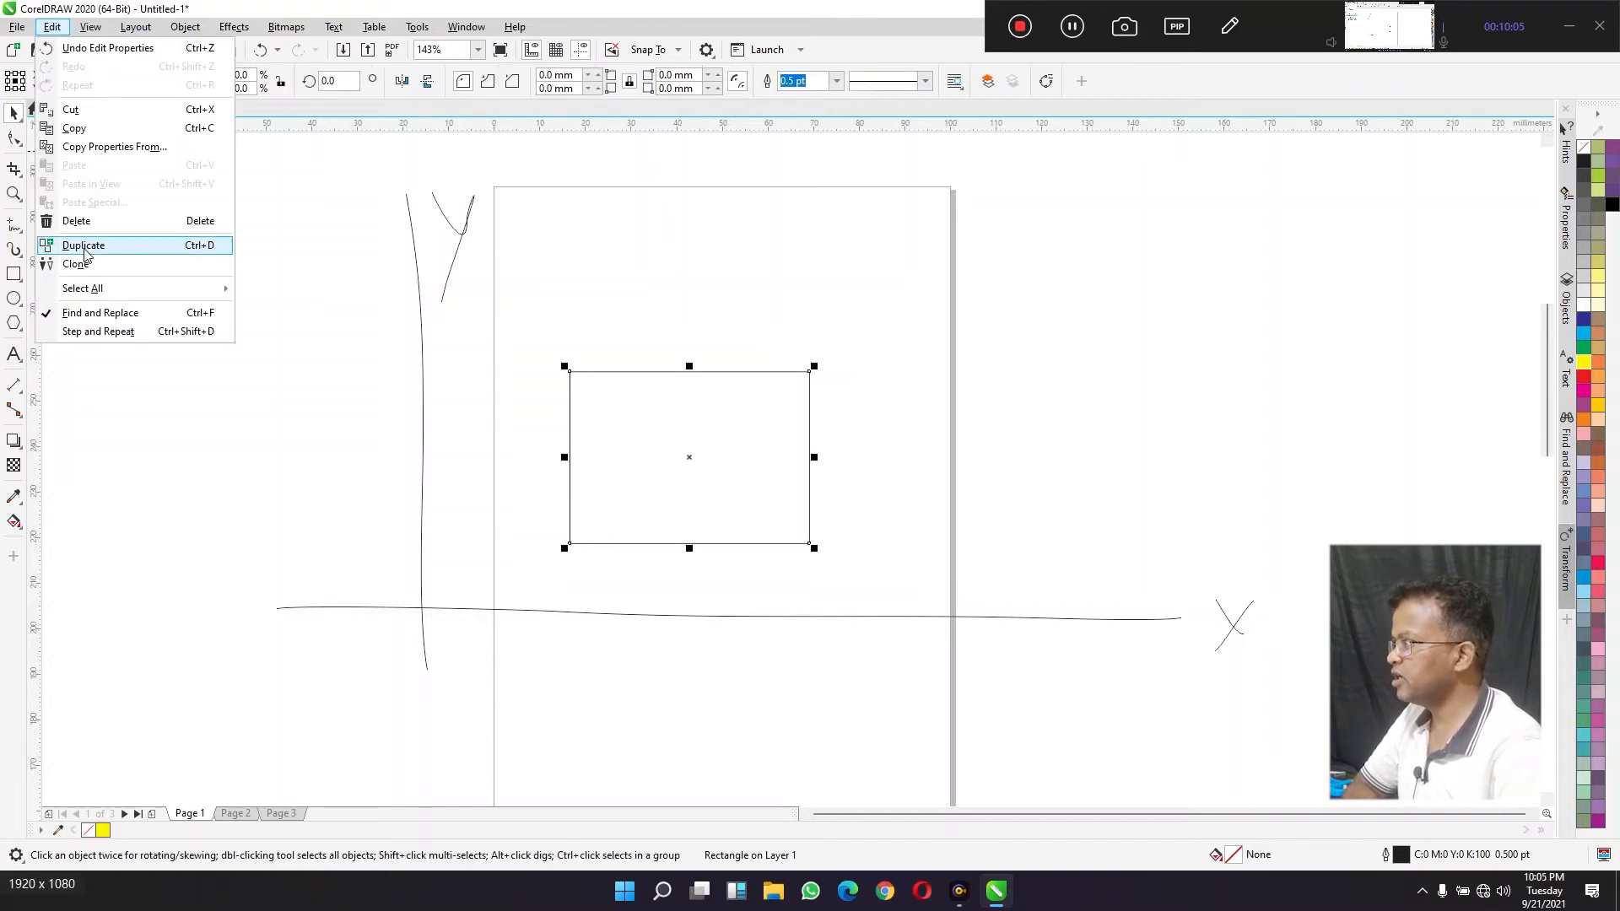
left_click(84, 246)
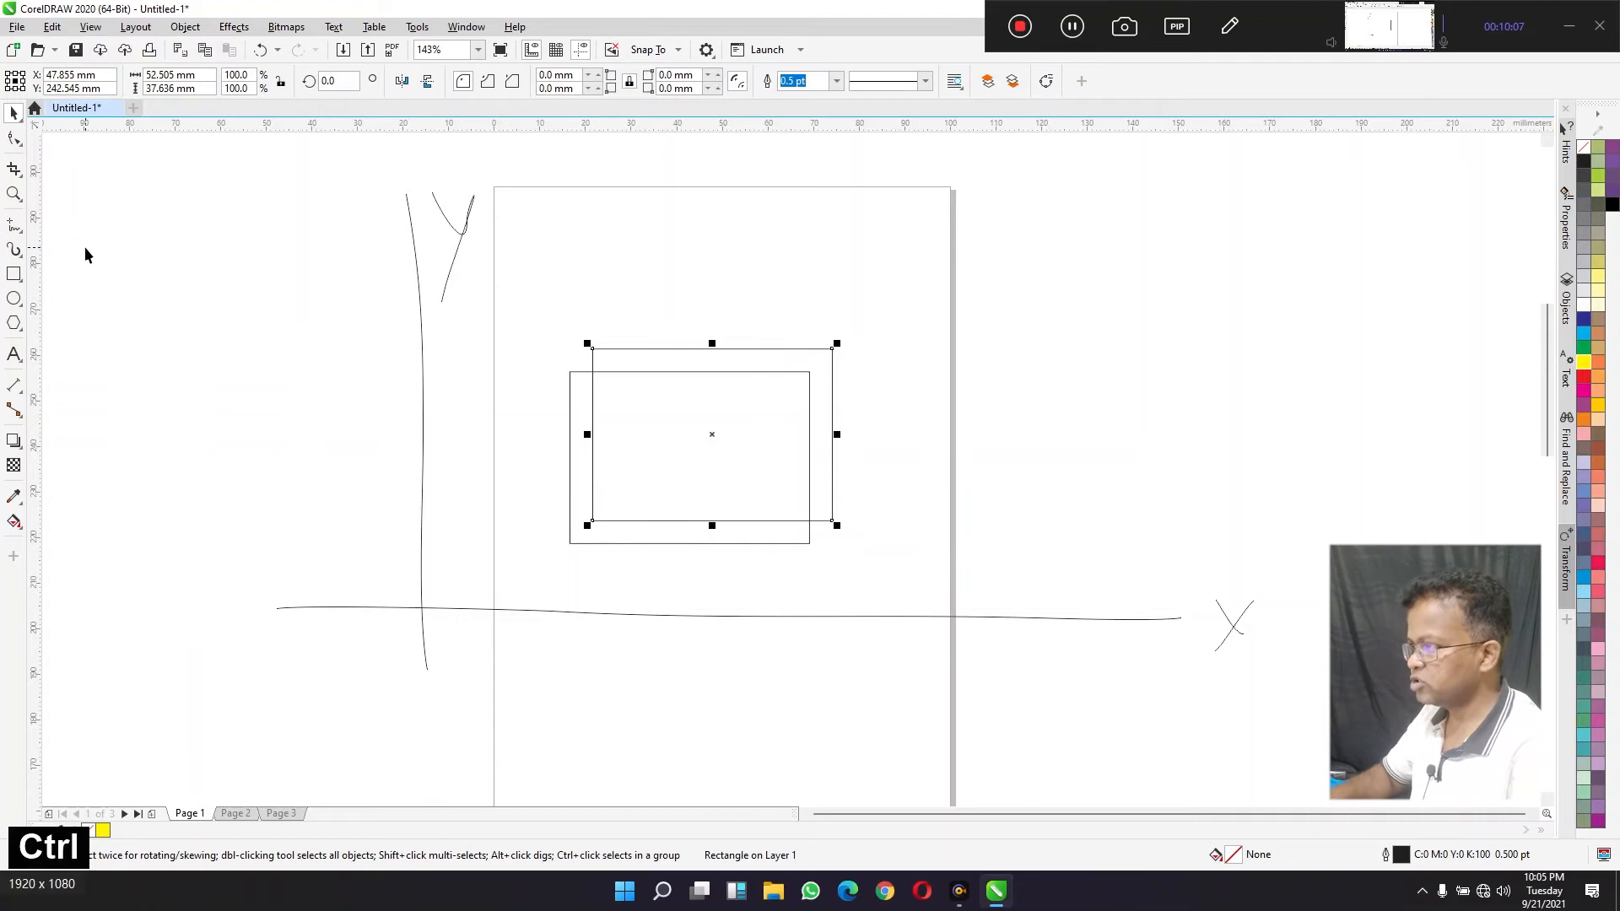
key("ctrl+d")
key("ctrl+d")
key("ctrl+d")
key("ctrl+d")
key("ctrl+d")
key("ctrl+d")
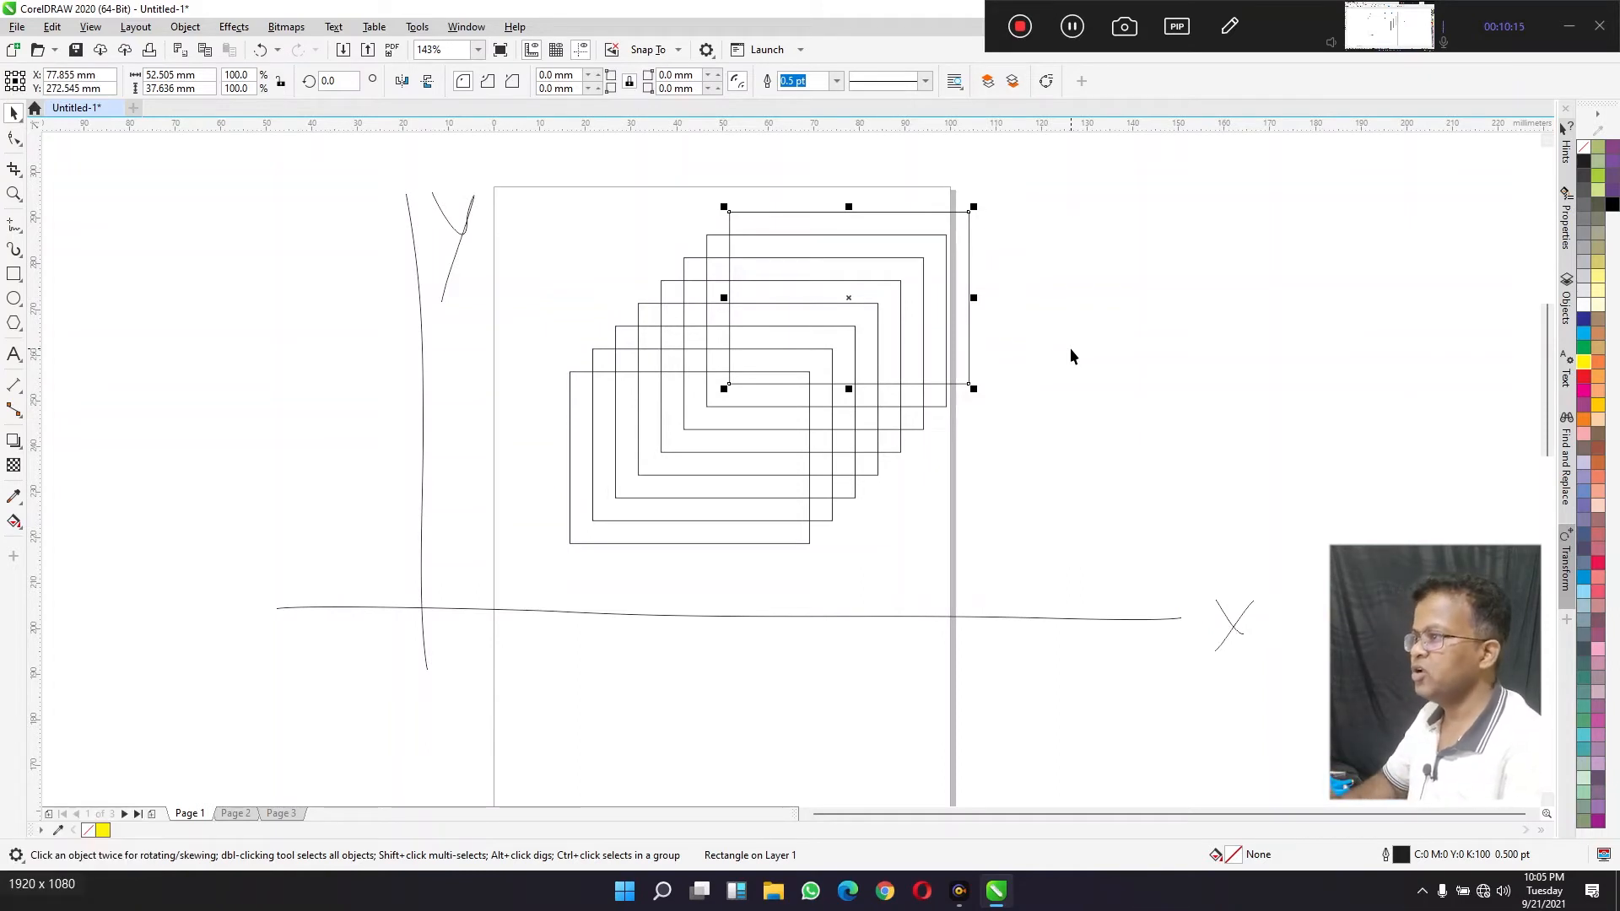
left_click(1045, 188)
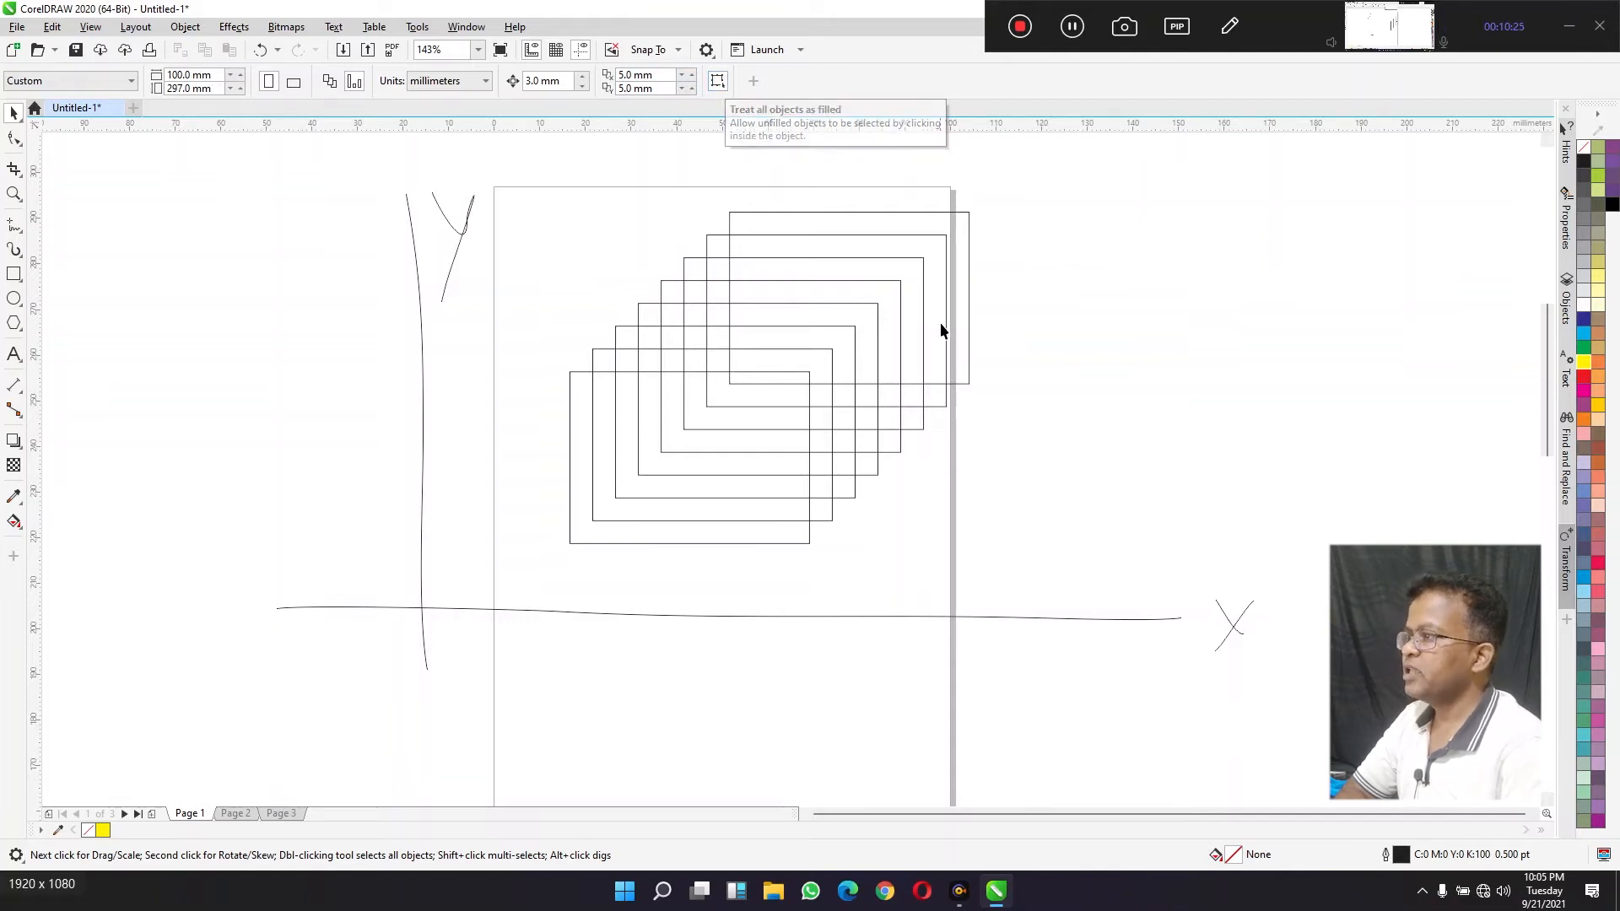
Step: Fill the uppermost rectangle of the stack with white and move it off the page to about X 147 mm, Y 250 mm
left_click(916, 211)
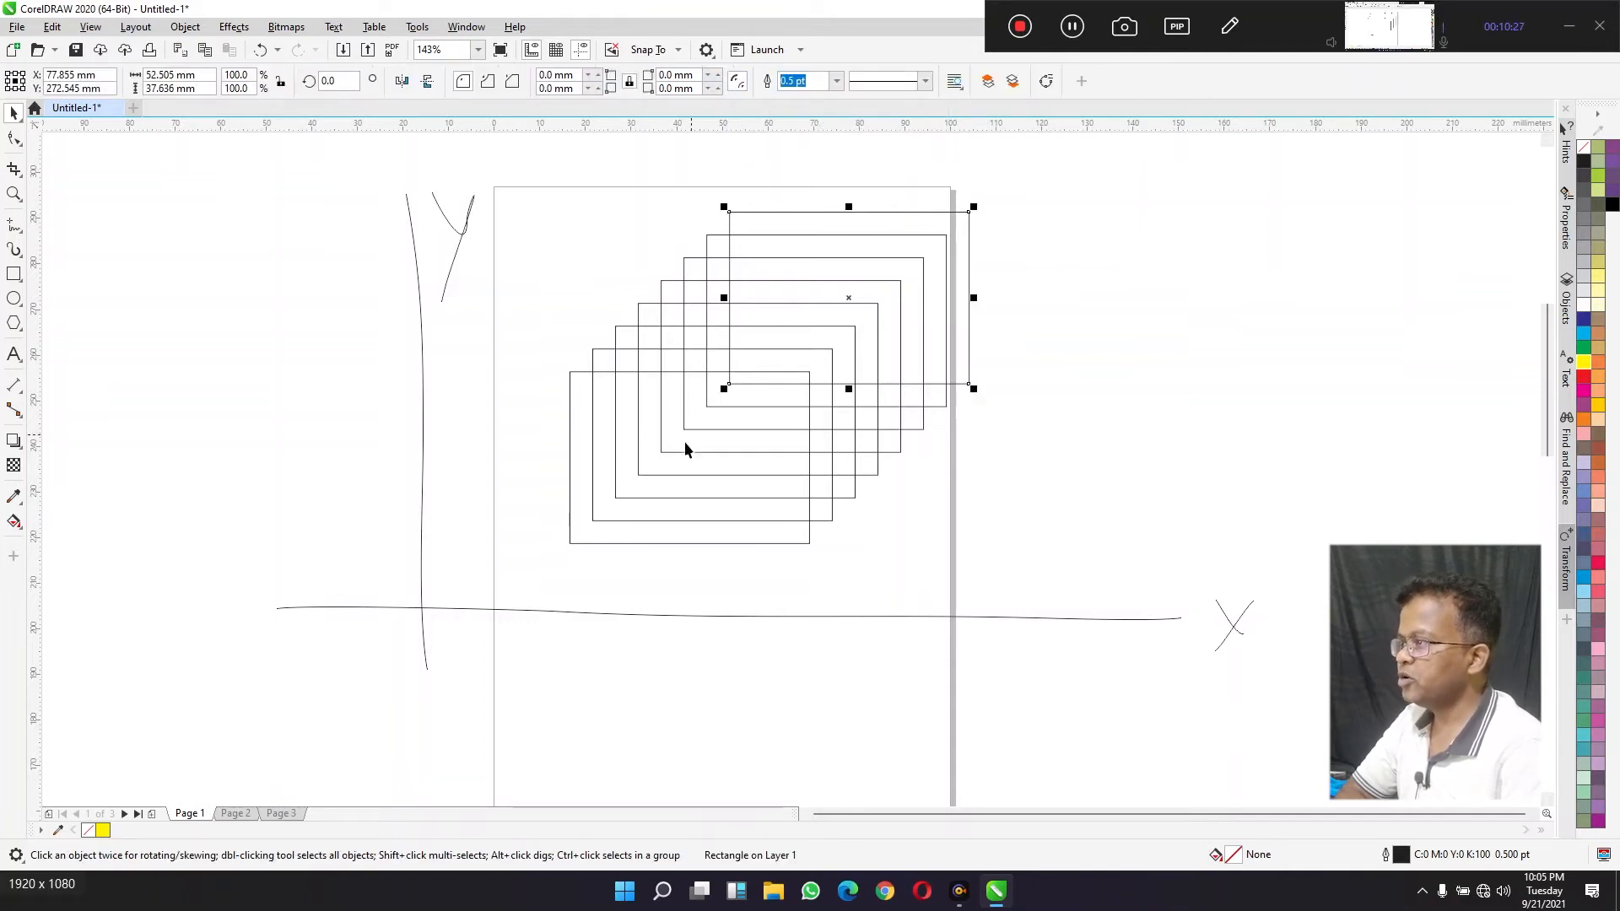
left_click(591, 555)
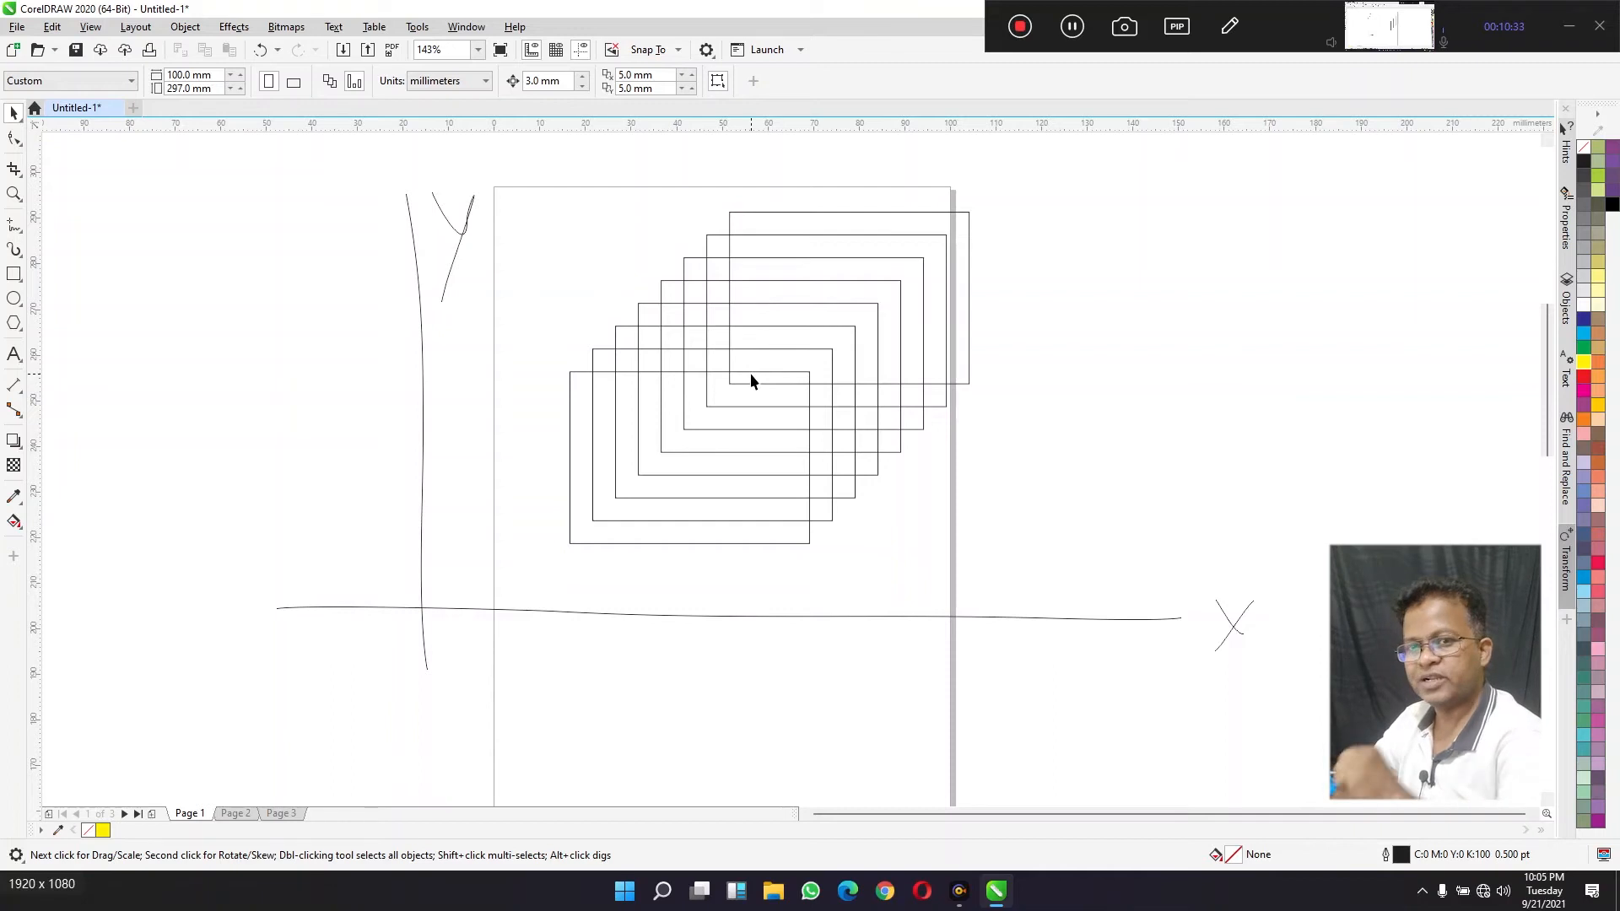
left_click(772, 352)
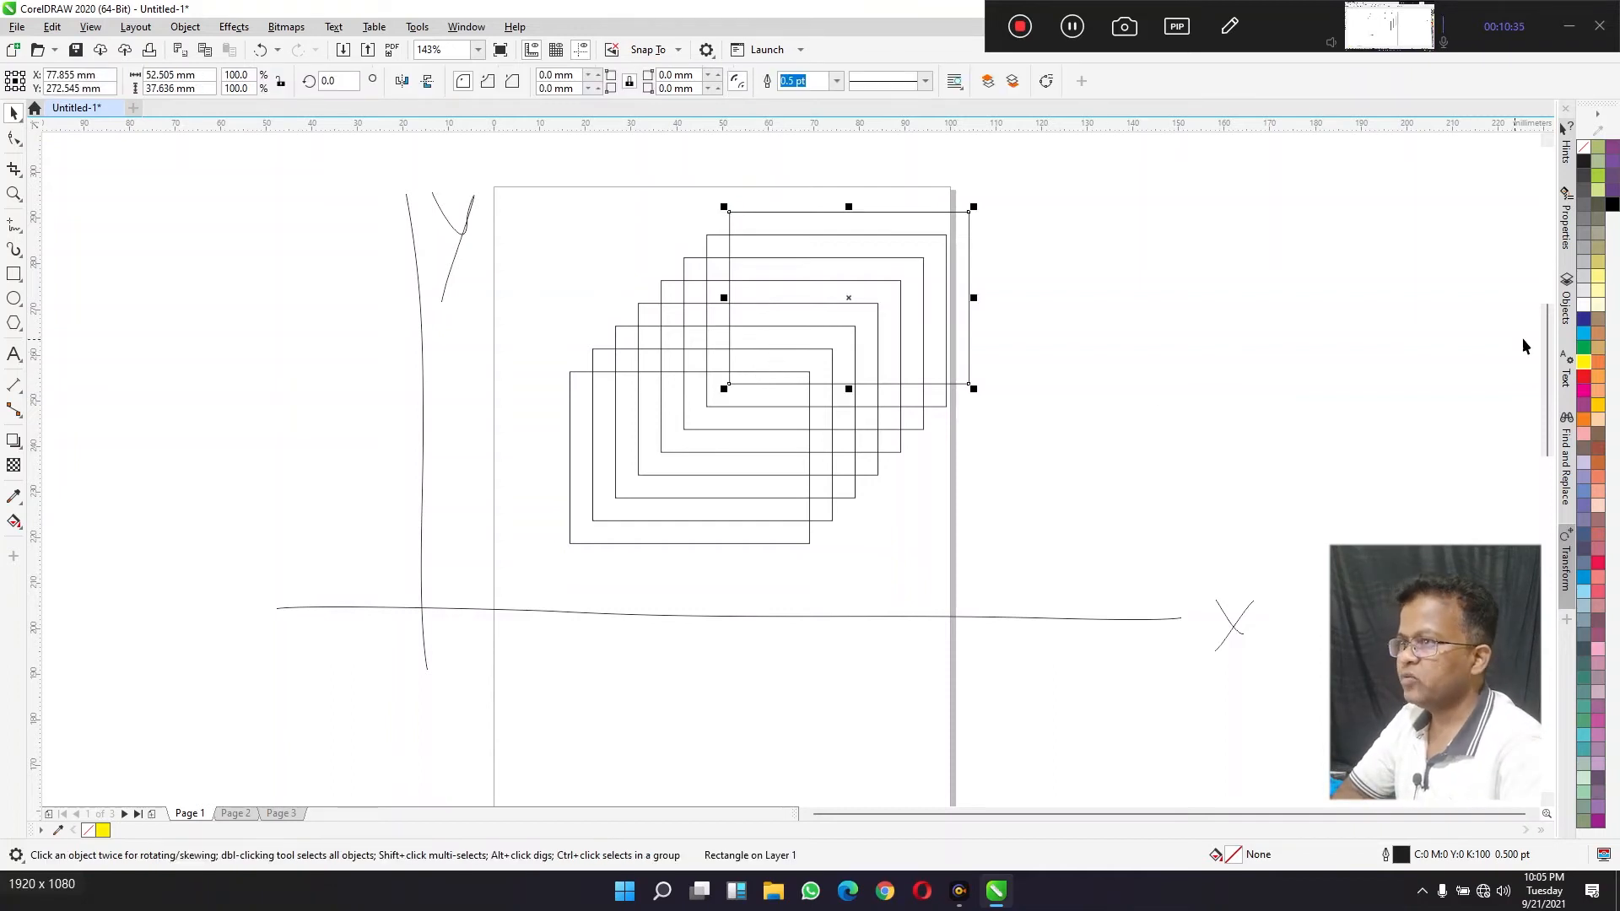
left_click(1583, 305)
left_click(1202, 392)
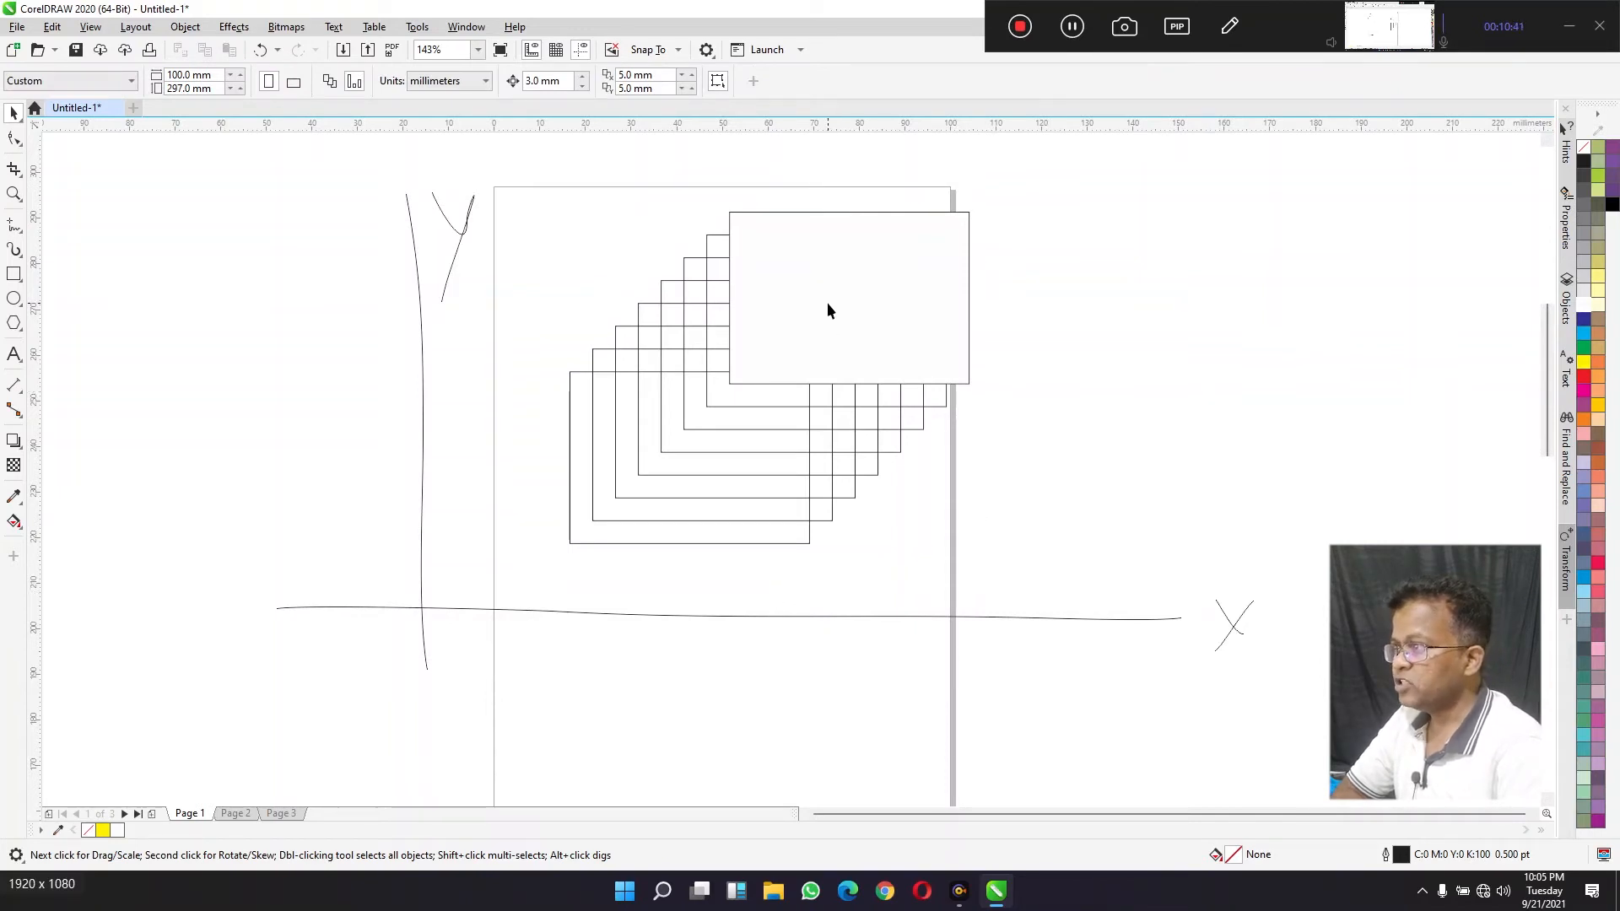
left_click_drag(828, 270, 1143, 372)
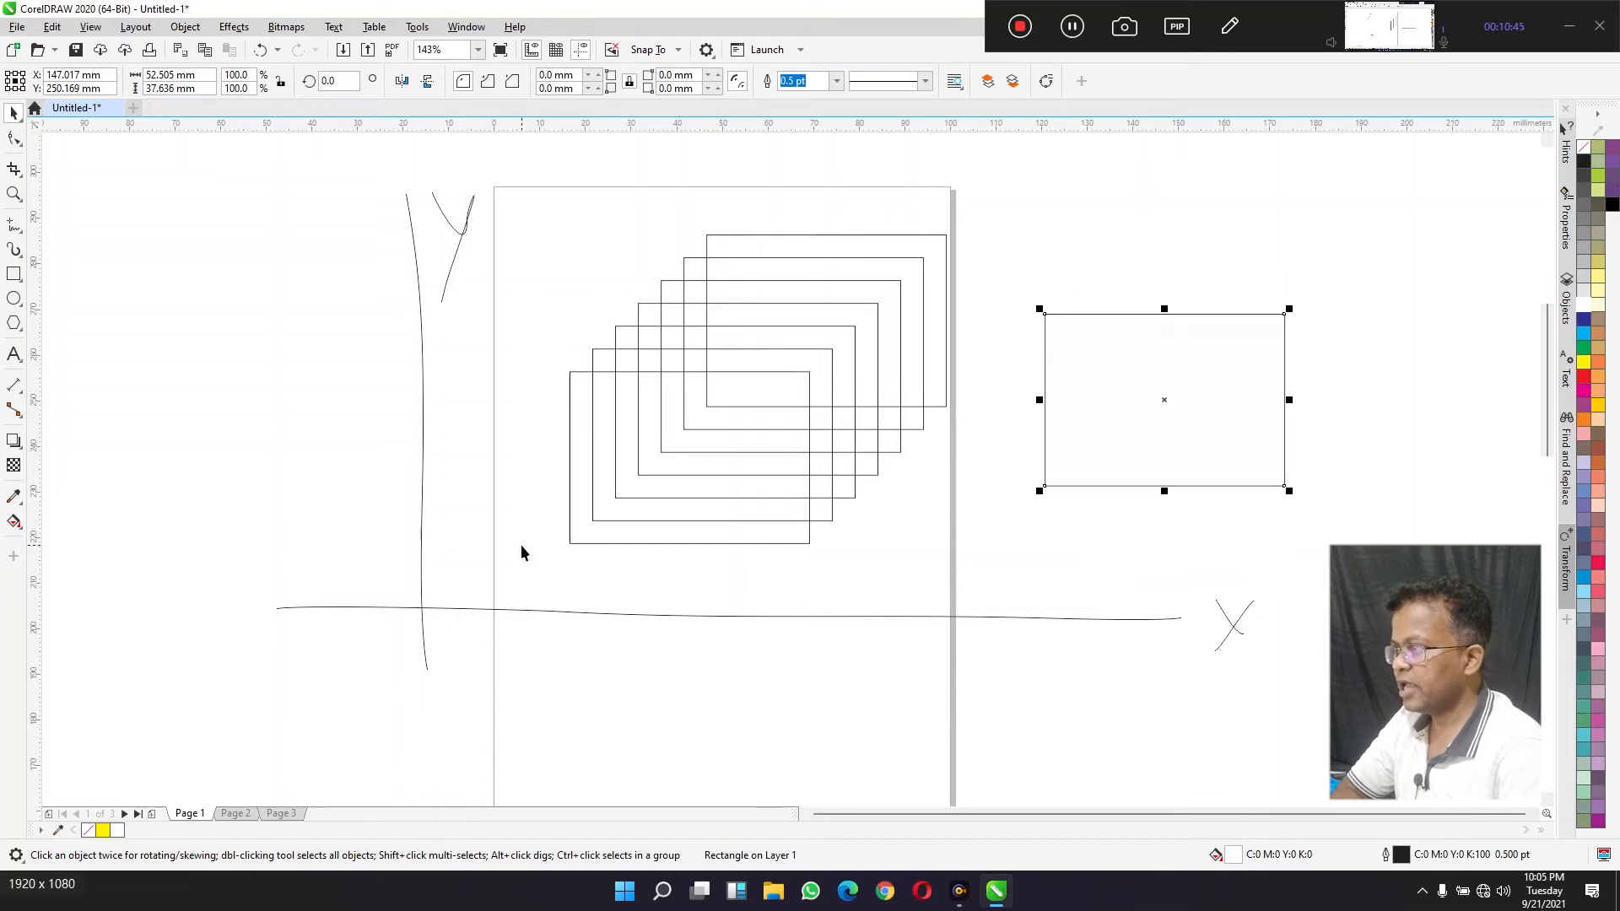
Step: Move the uppermost unfilled rectangle to about X 71 mm, Y 276 mm, and turn off Treat all objects as filled
left_click_drag(792, 318, 786, 284)
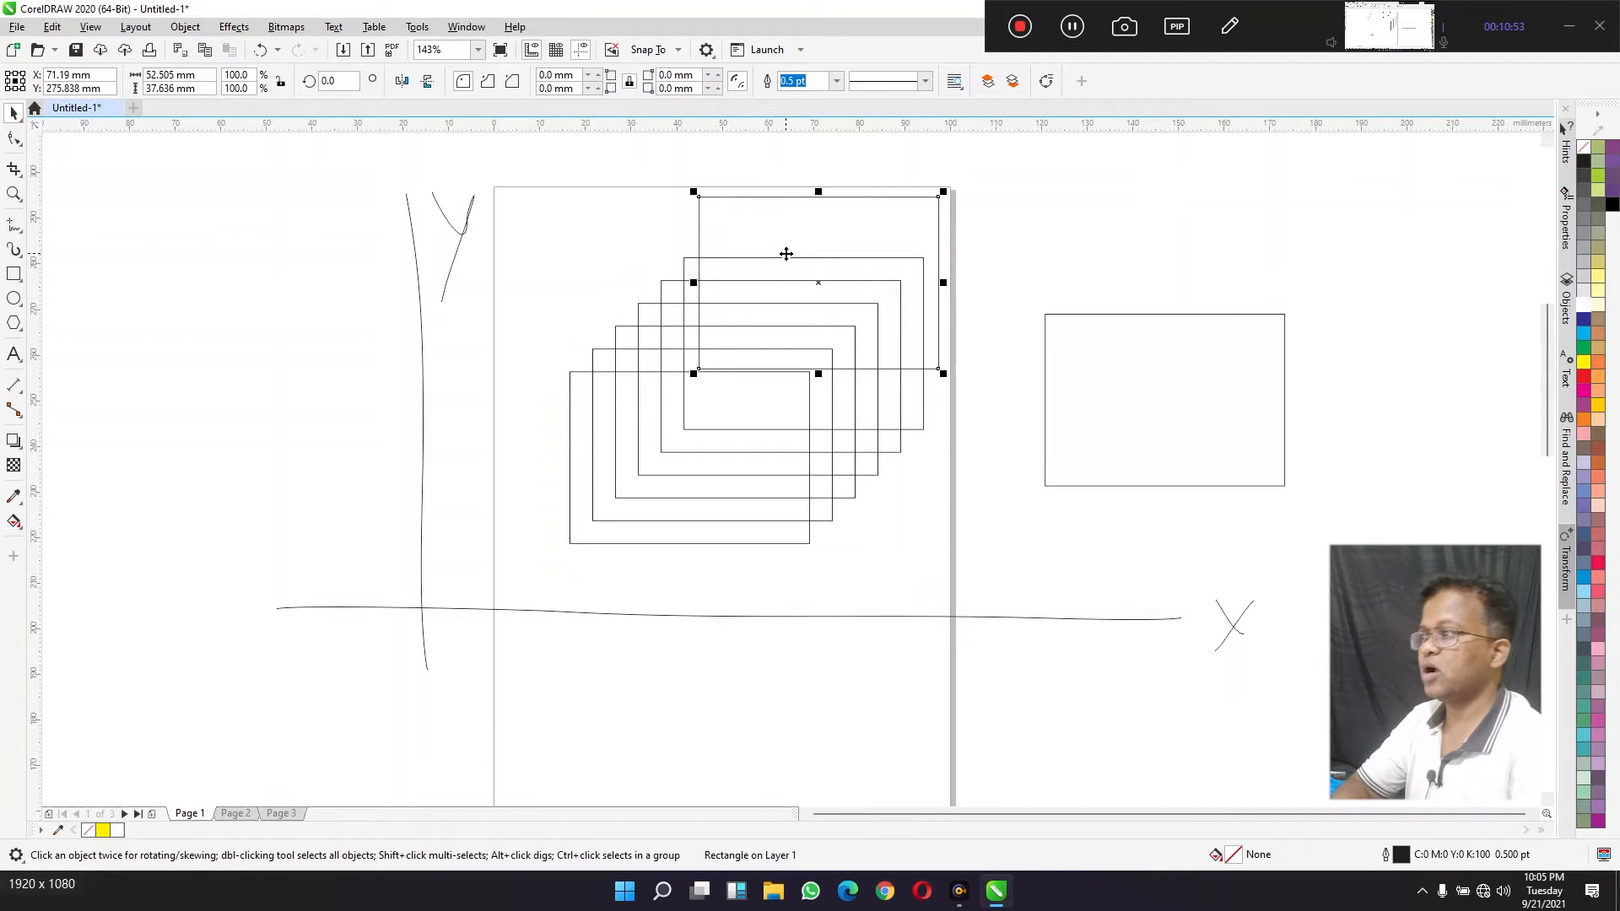
left_click(869, 154)
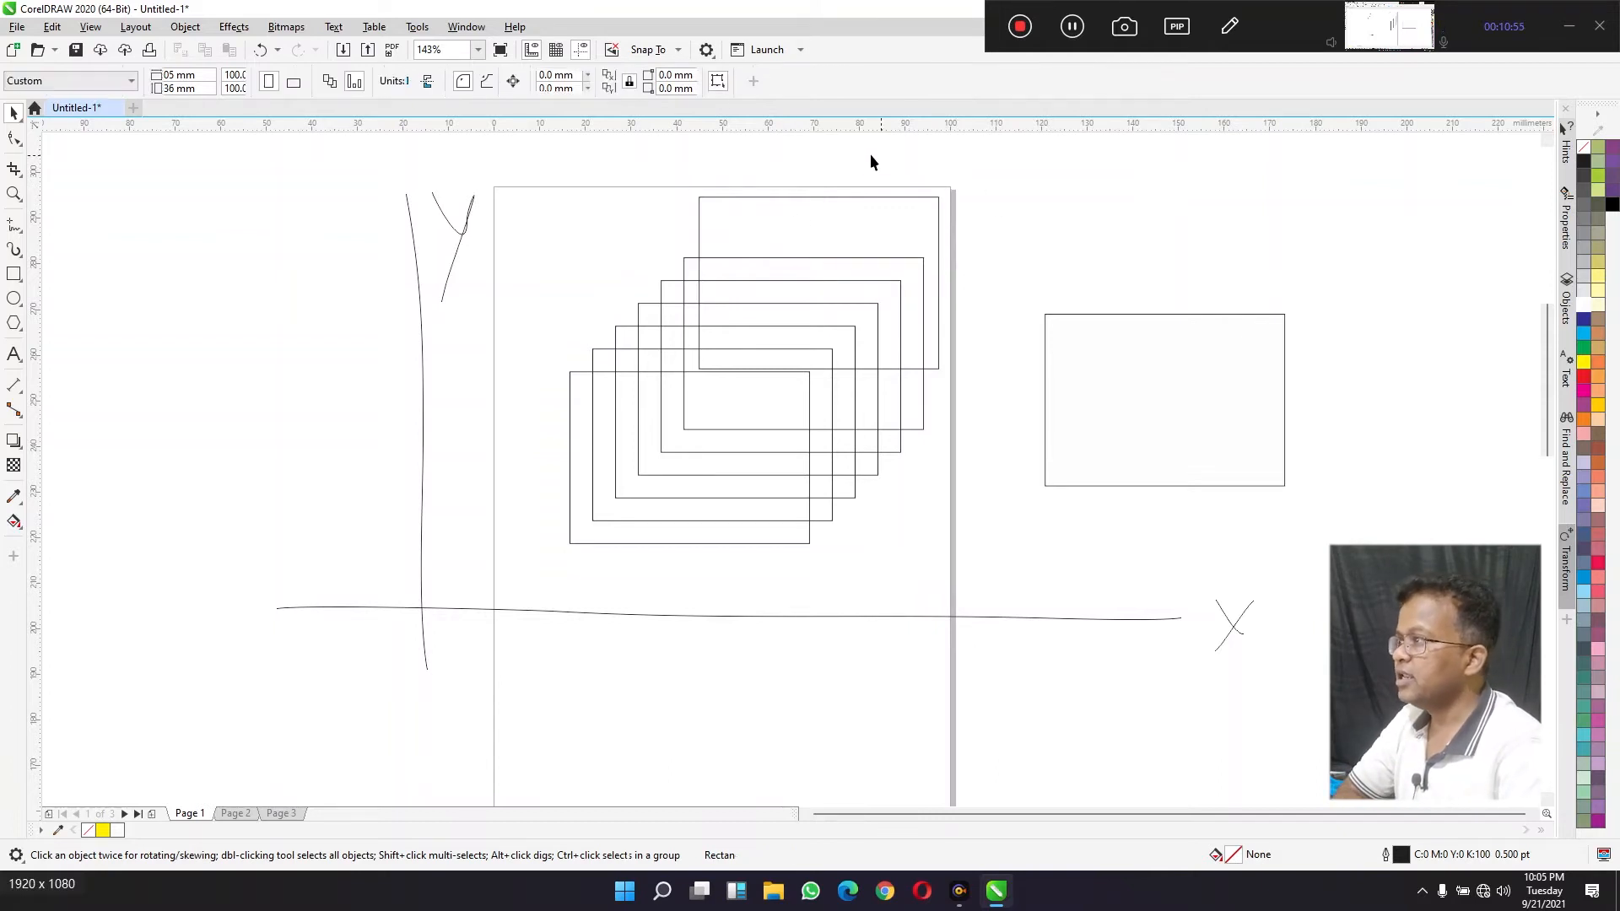
left_click(718, 87)
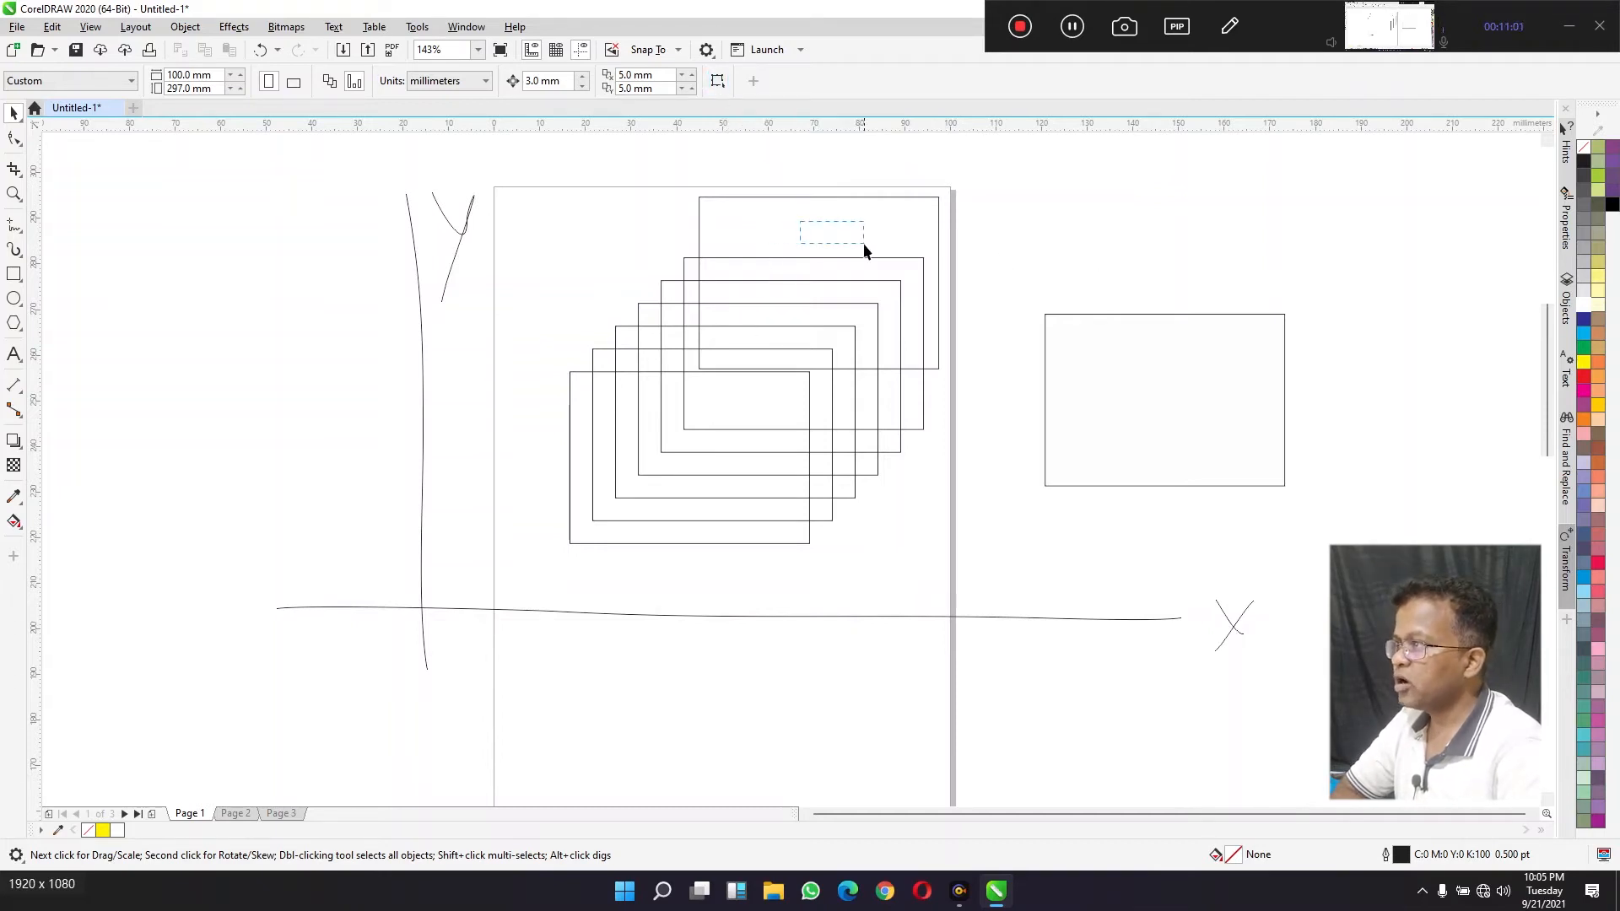
left_click_drag(863, 243, 862, 236)
Step: Fill the white rectangle beside the page with yellow and move it to about X 156 mm, Y 246 mm
left_click(1150, 383)
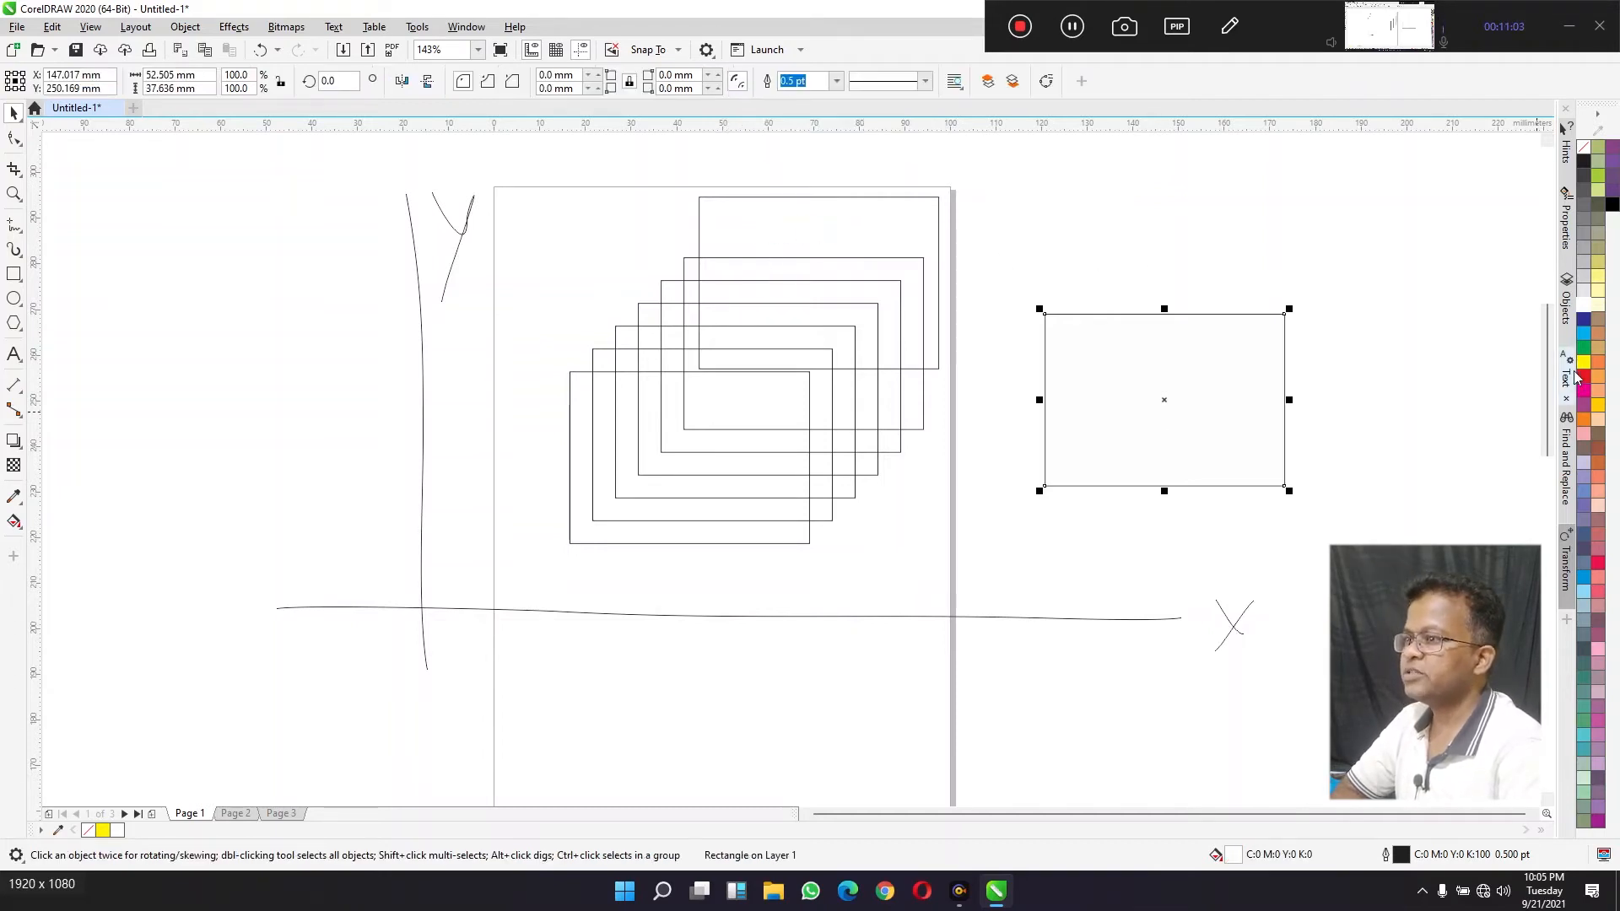
left_click(1582, 363)
left_click_drag(1142, 365, 1065, 466)
left_click_drag(1152, 541, 1403, 372)
left_click_drag(1273, 388, 1139, 473)
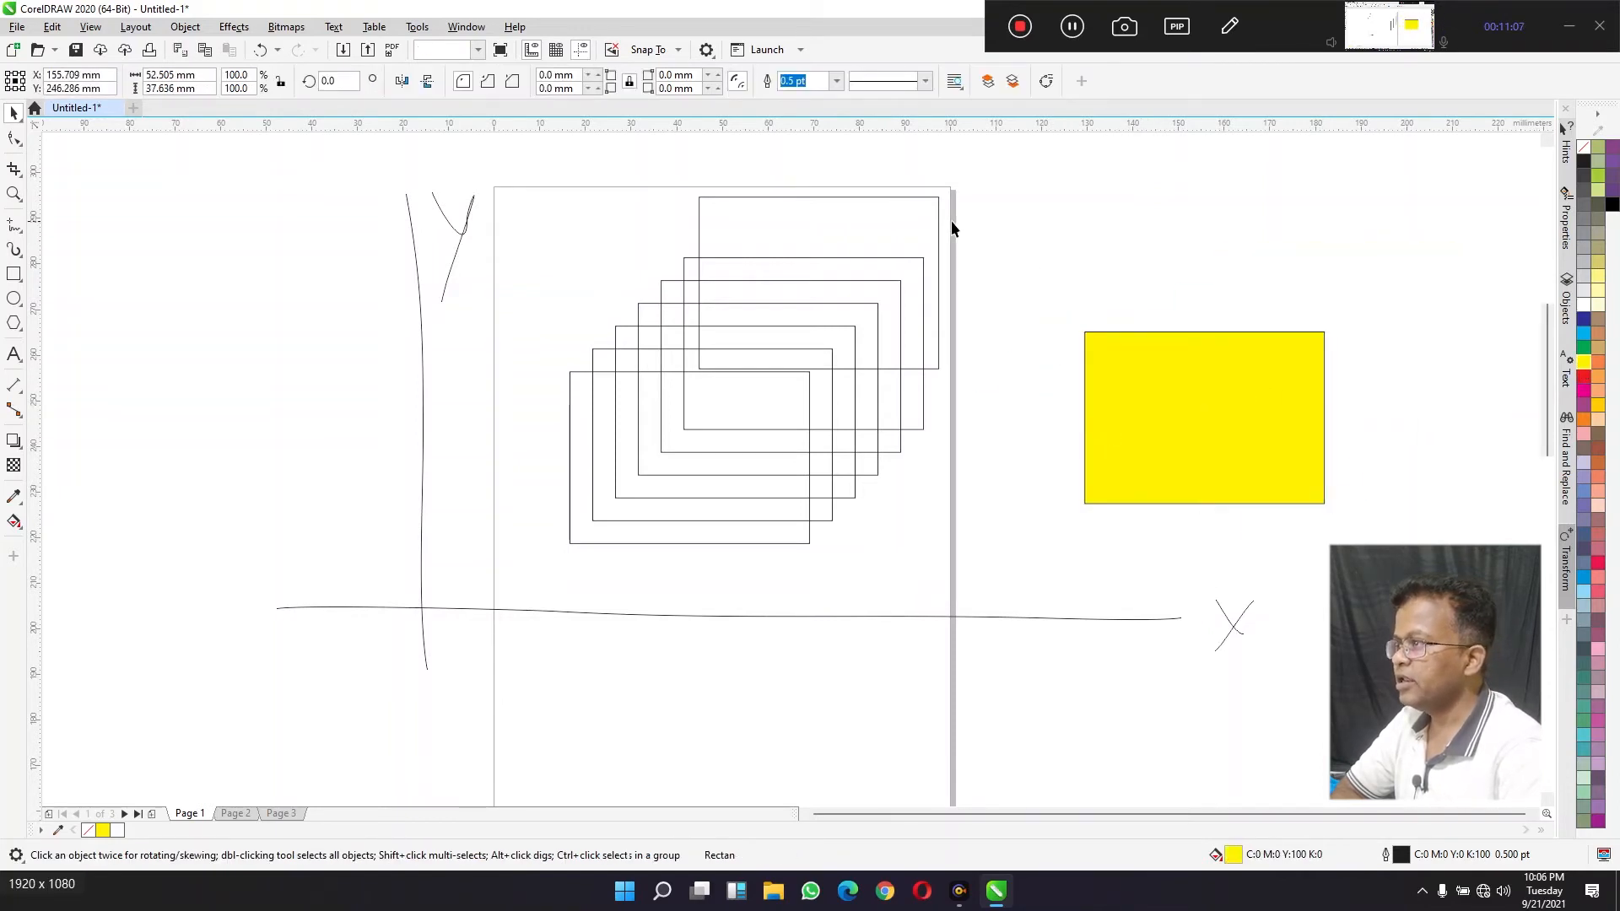
Step: Compare selecting the uppermost unfilled rectangle by its interior and its outline with Treat all objects as filled off and on
left_click(766, 288)
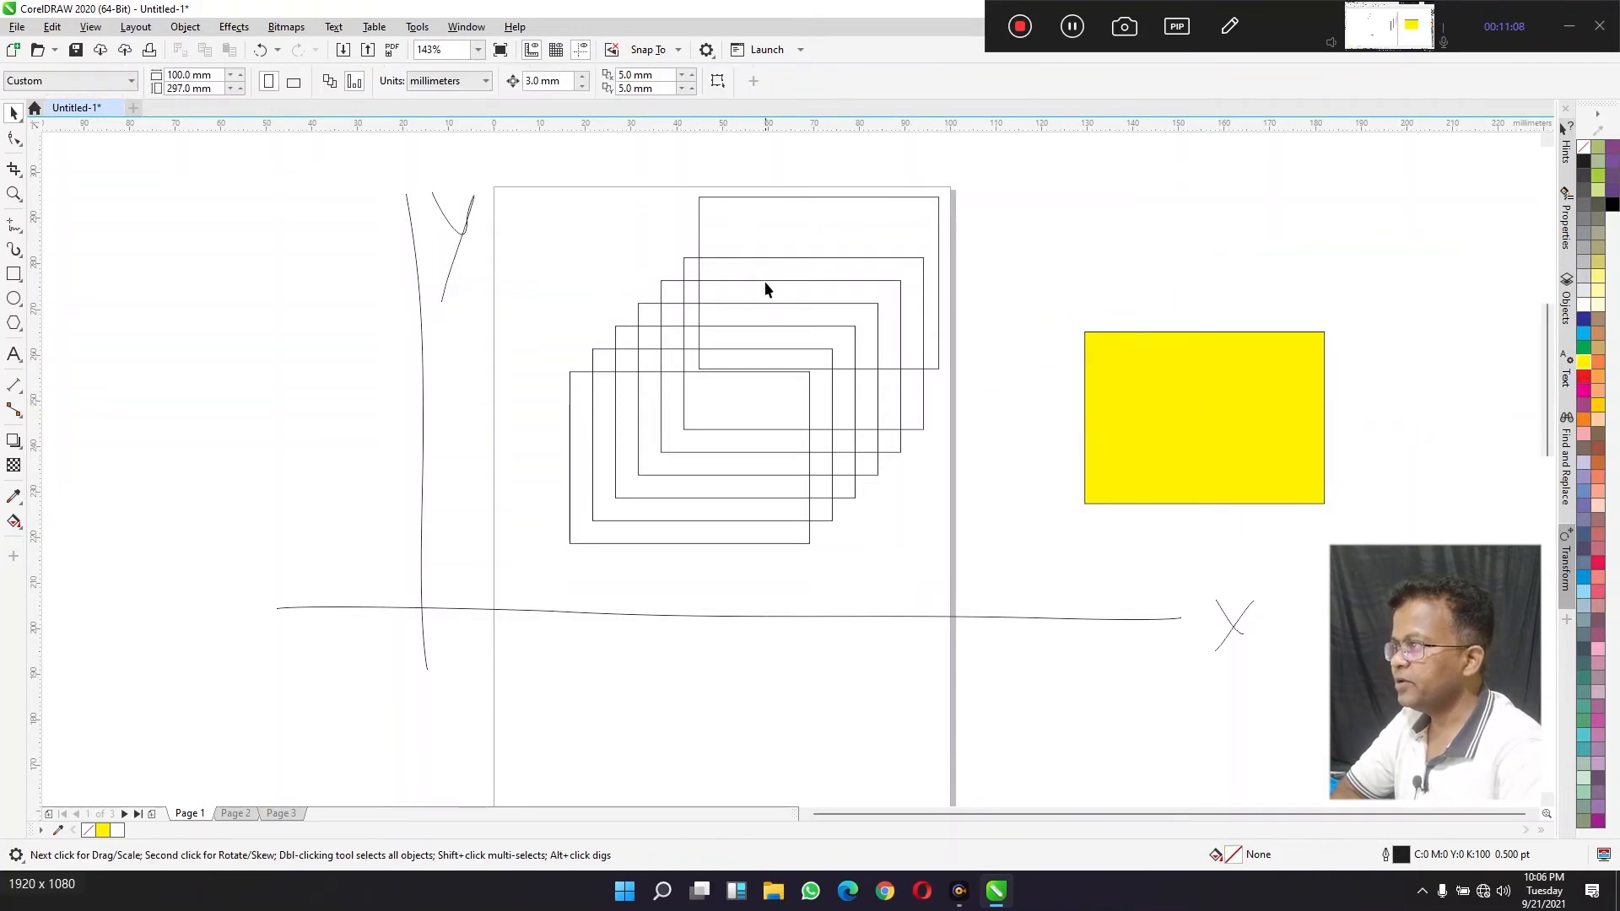
left_click(939, 219)
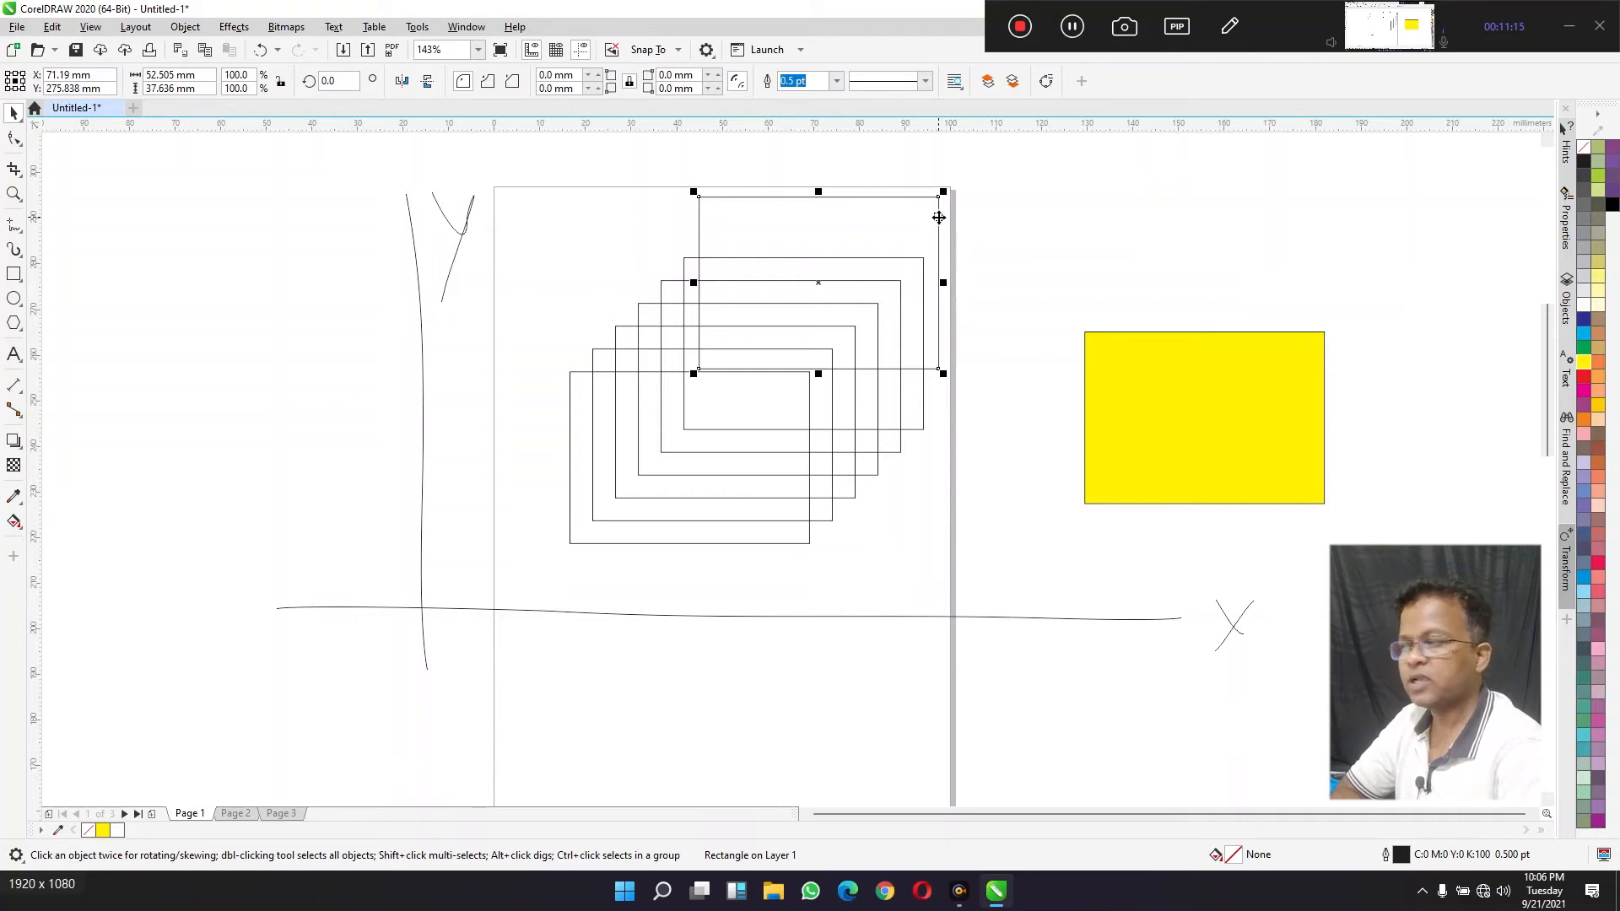
left_click(996, 234)
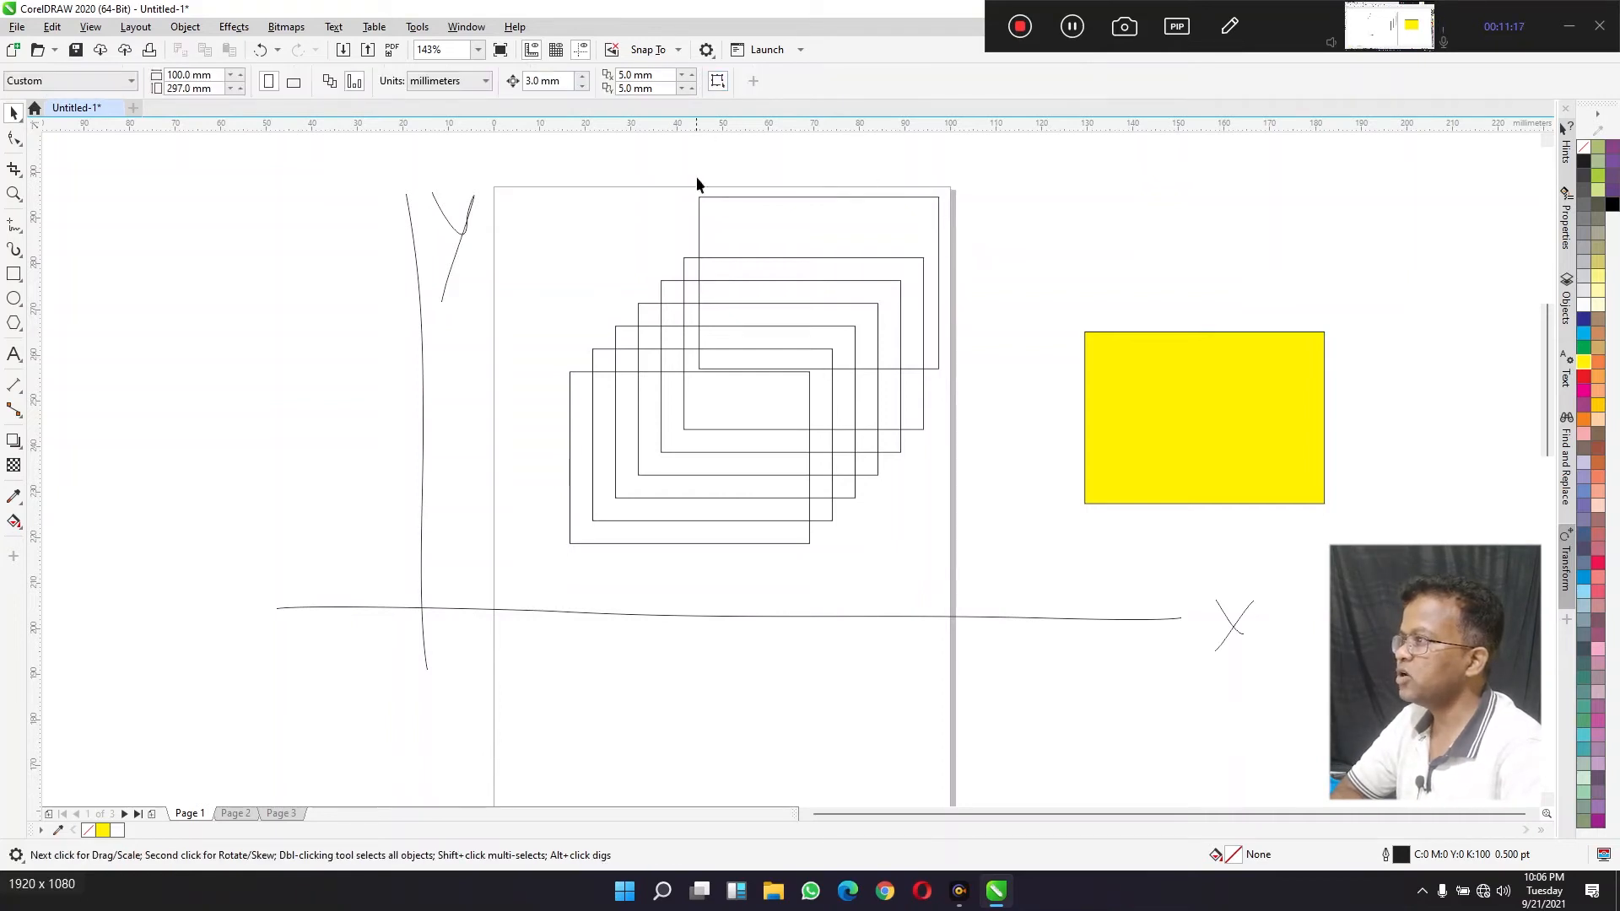
left_click(782, 225)
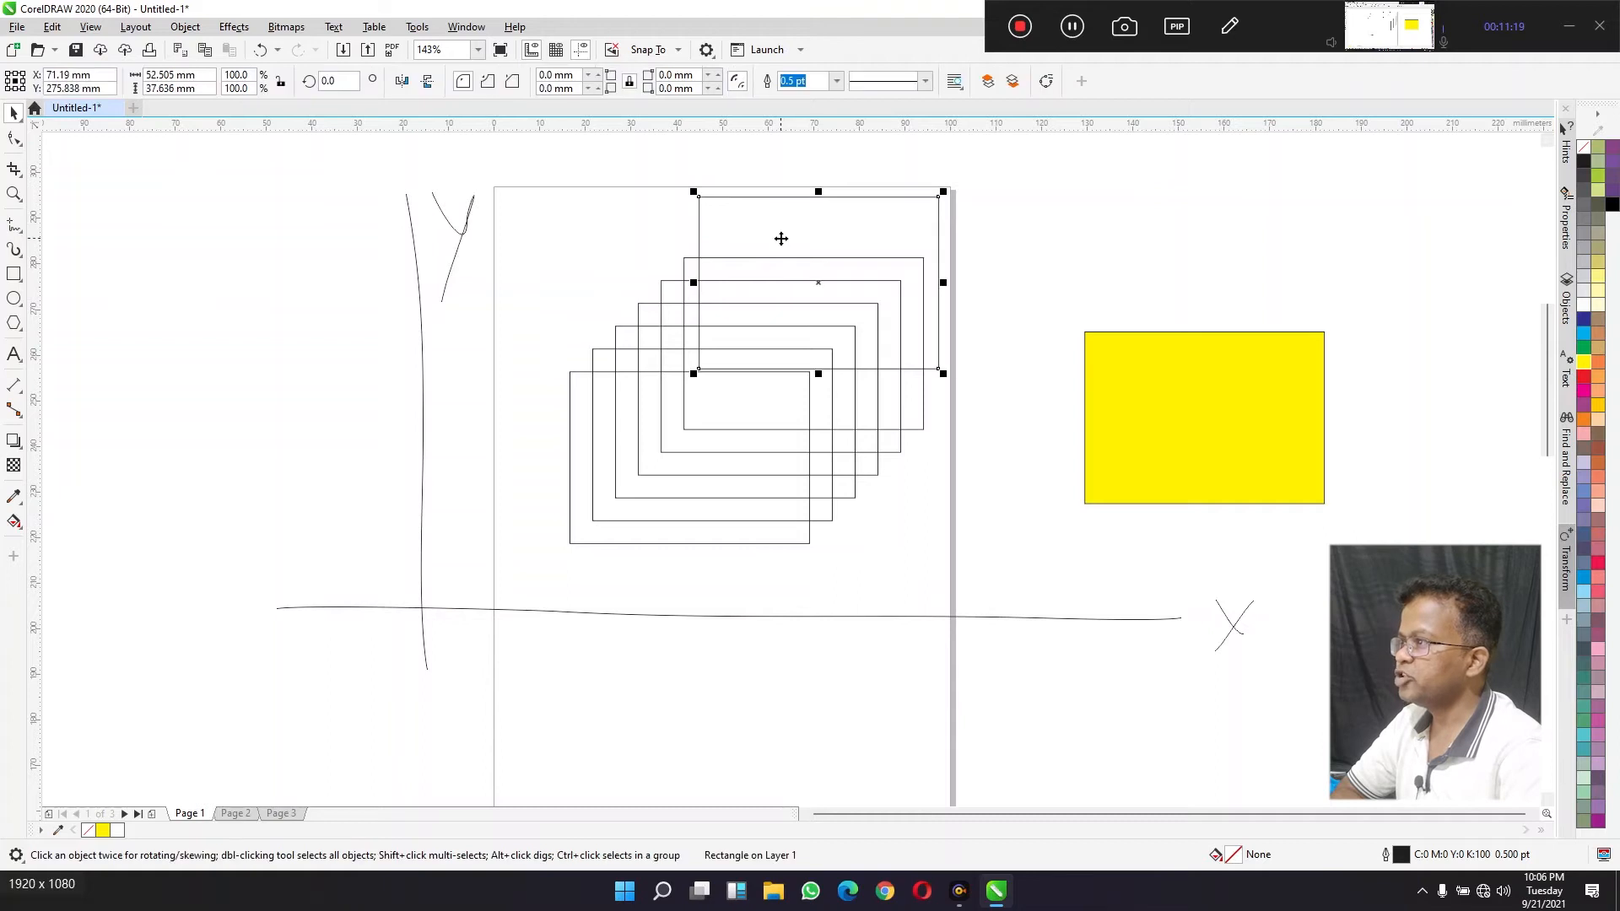
left_click(193, 162)
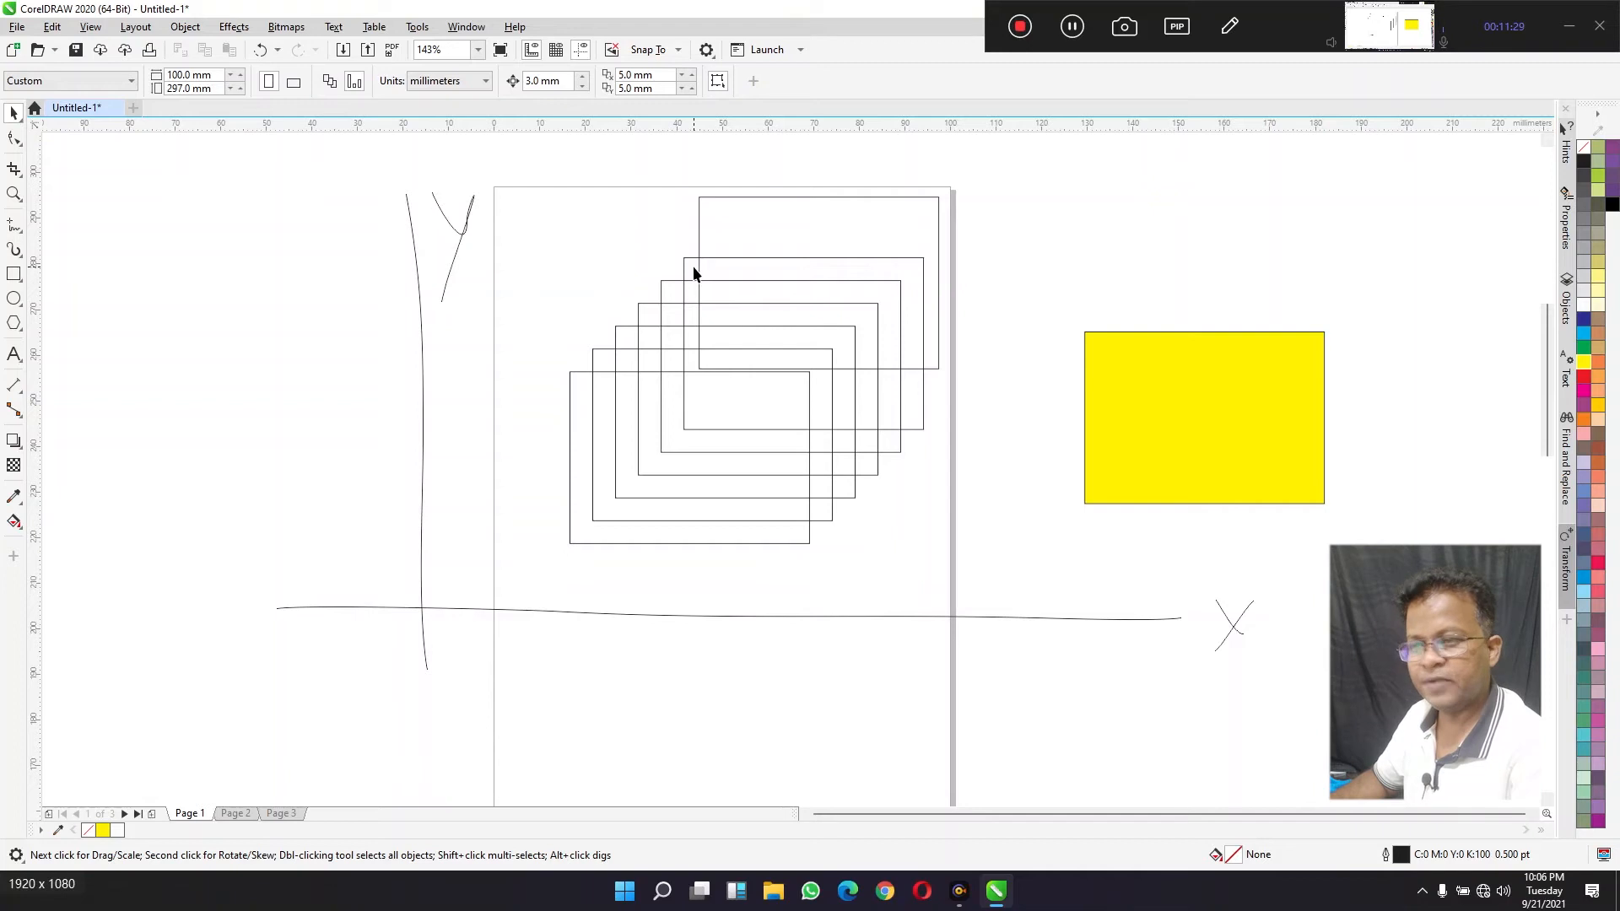
Step: Delete all objects on the page, including the rectangles and the freehand axes
key("ctrl+a")
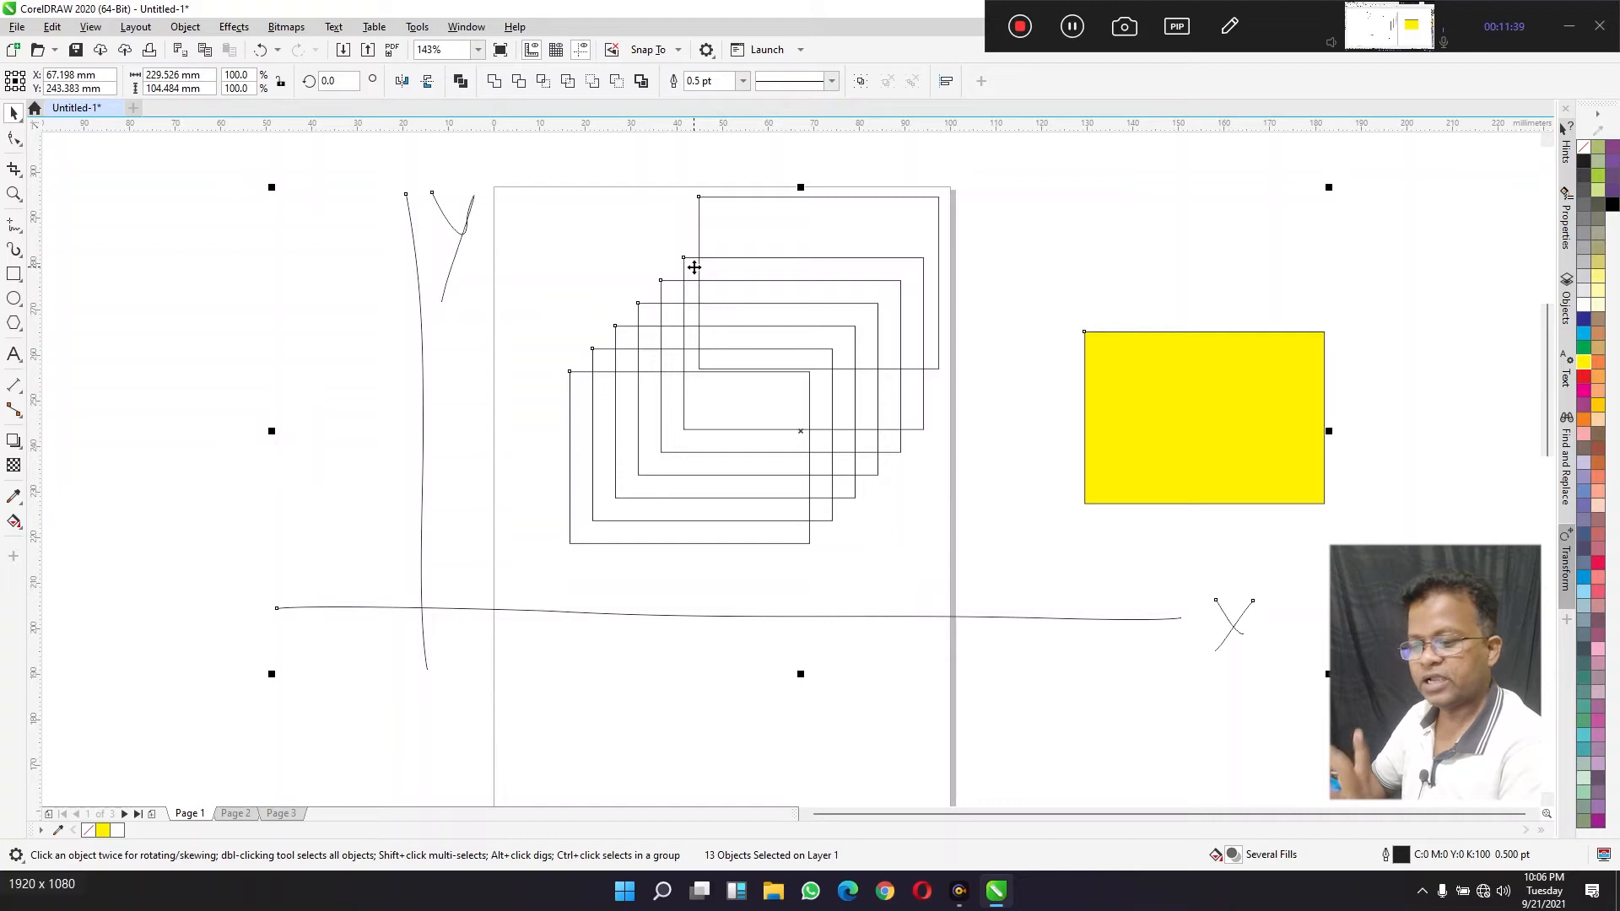
key("Delete")
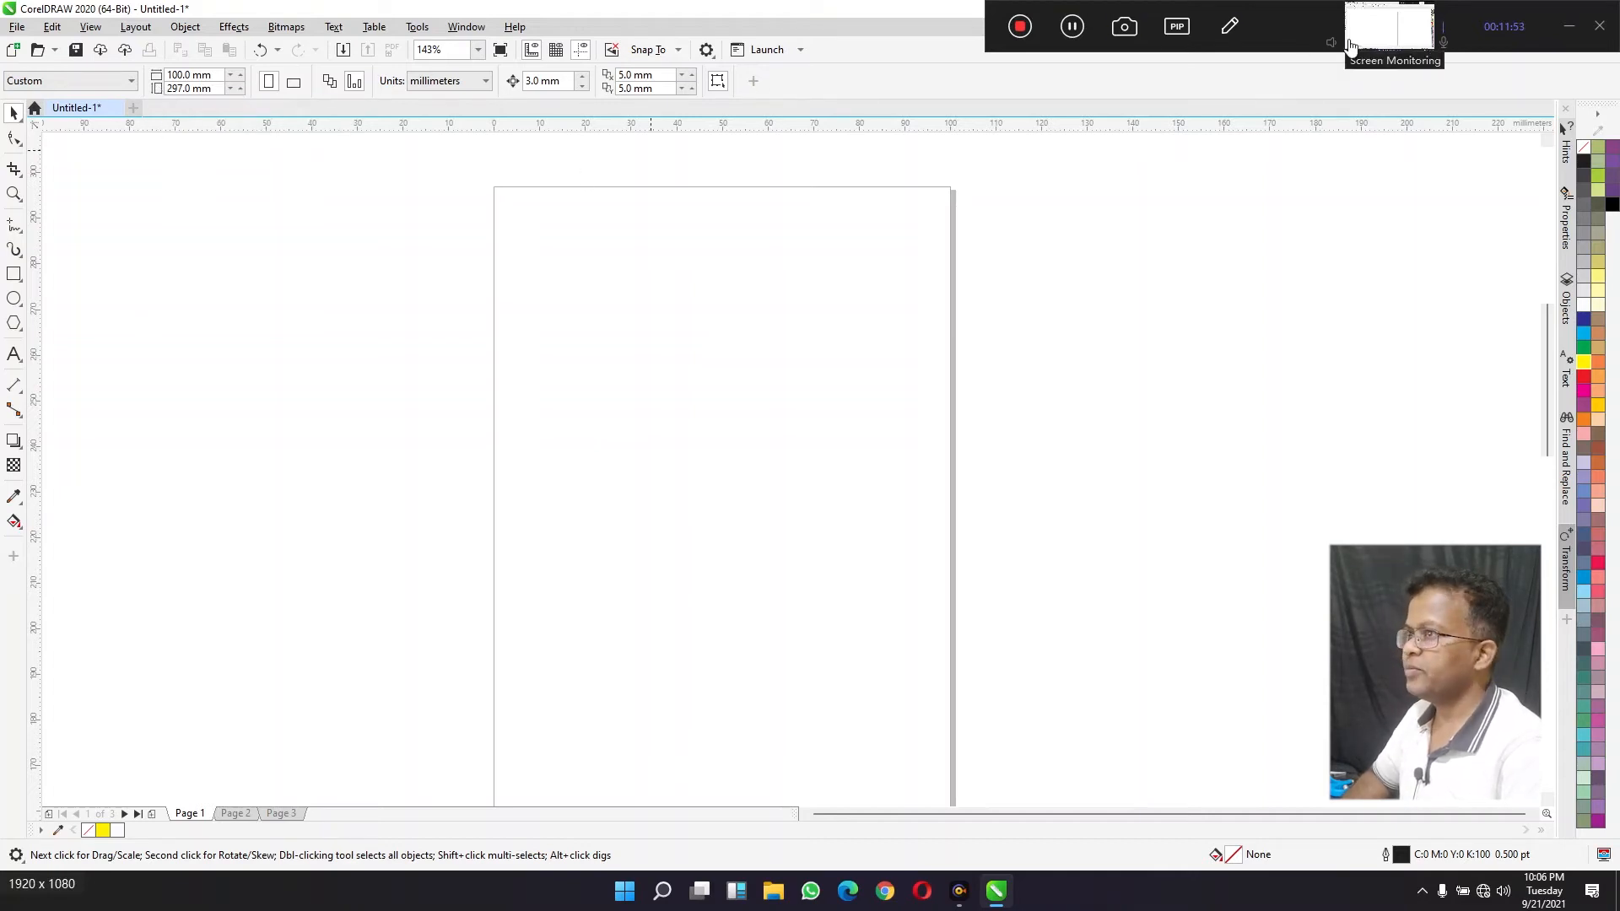
left_click(1565, 27)
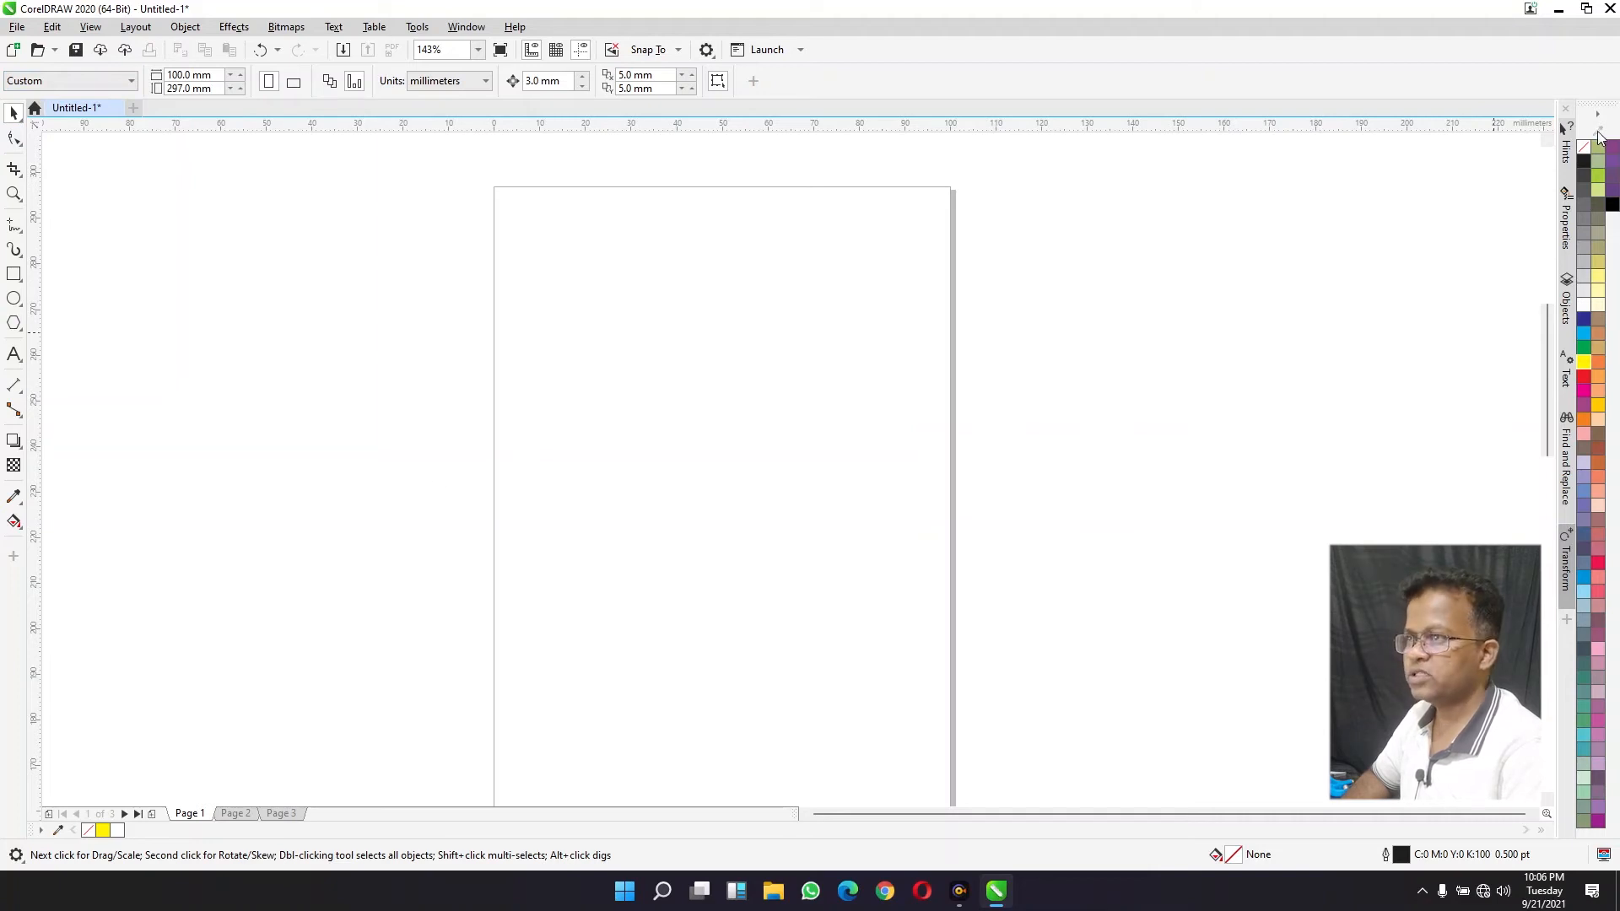
left_click(57, 830)
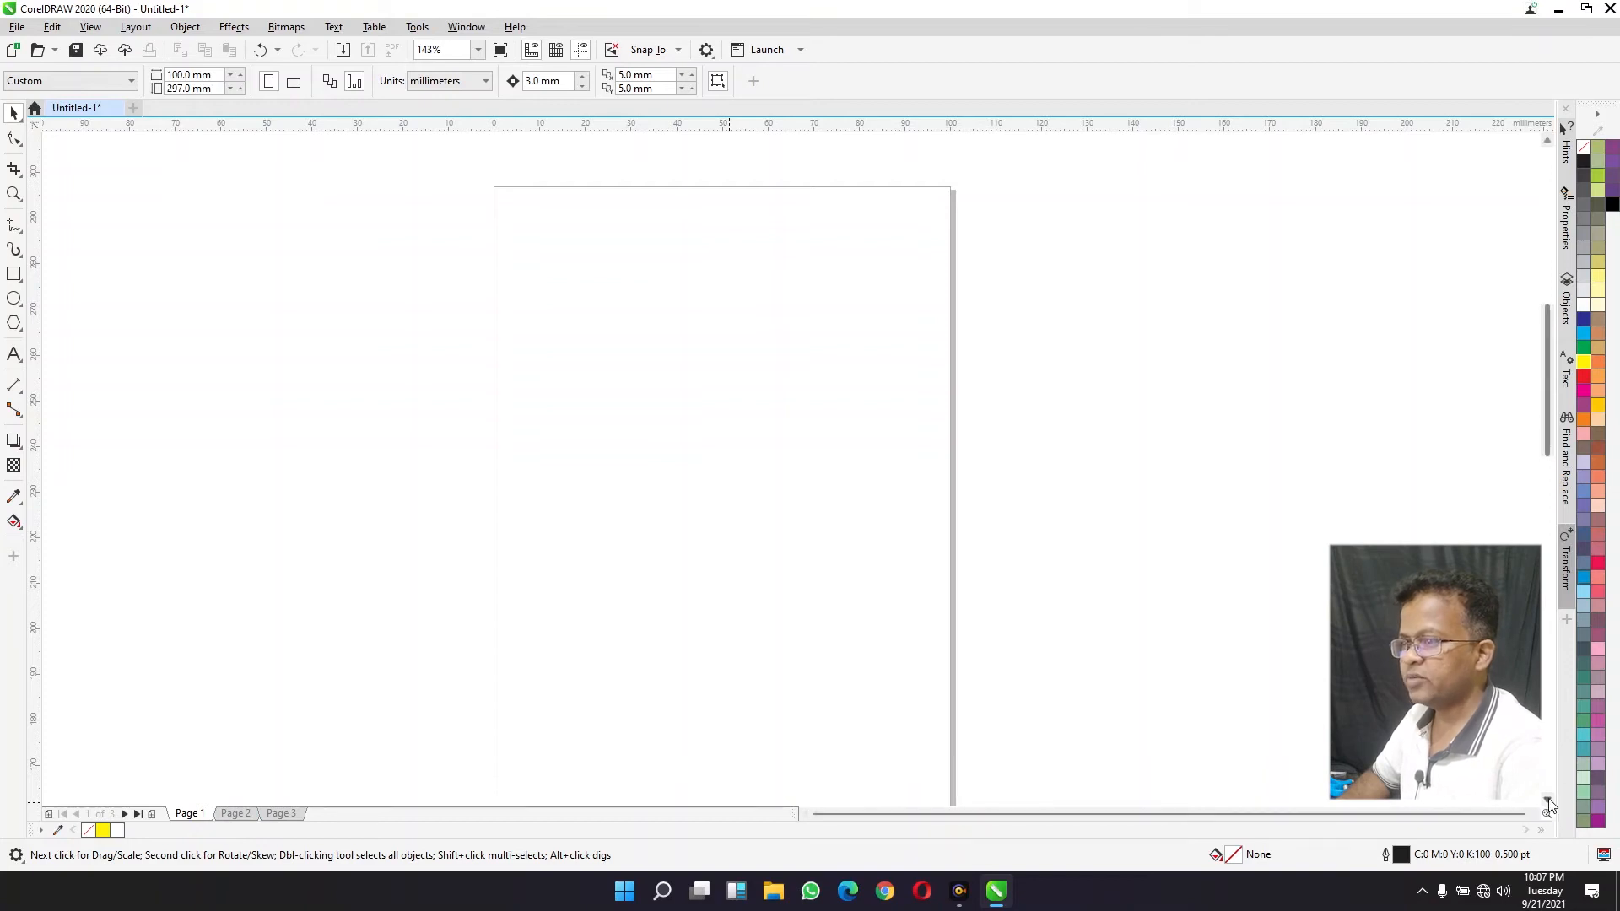
left_click(1532, 813)
left_click(805, 814)
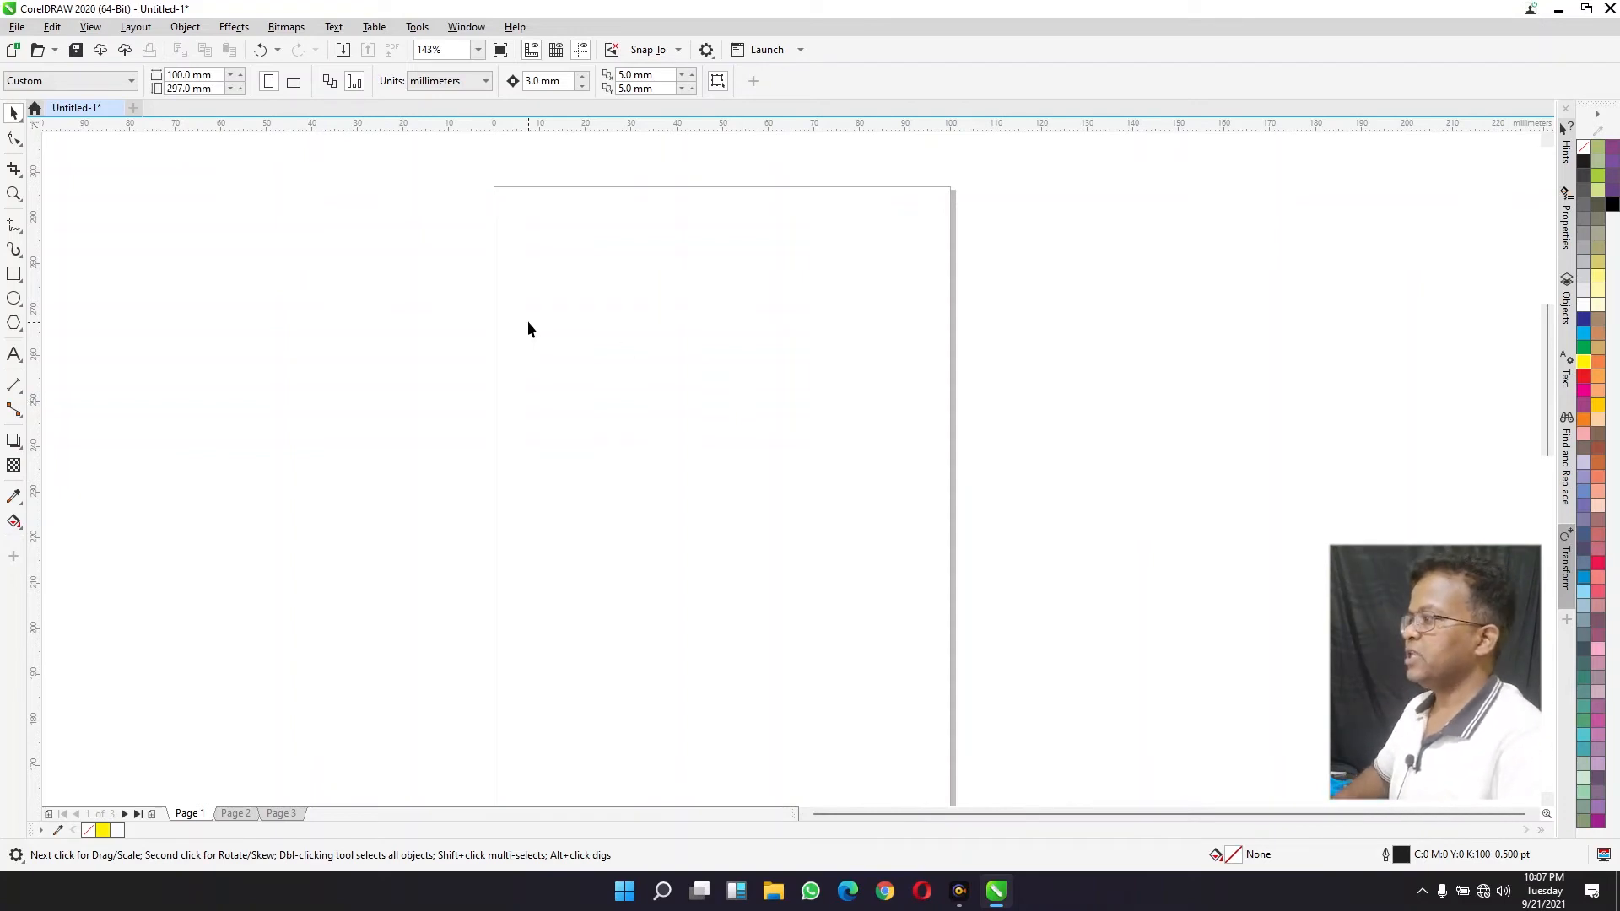
Step: Draw four separate rectangles near the page's upper-left corner, the last one about 4.4 mm square
key("z")
left_click_drag(449, 165, 990, 615)
key("space")
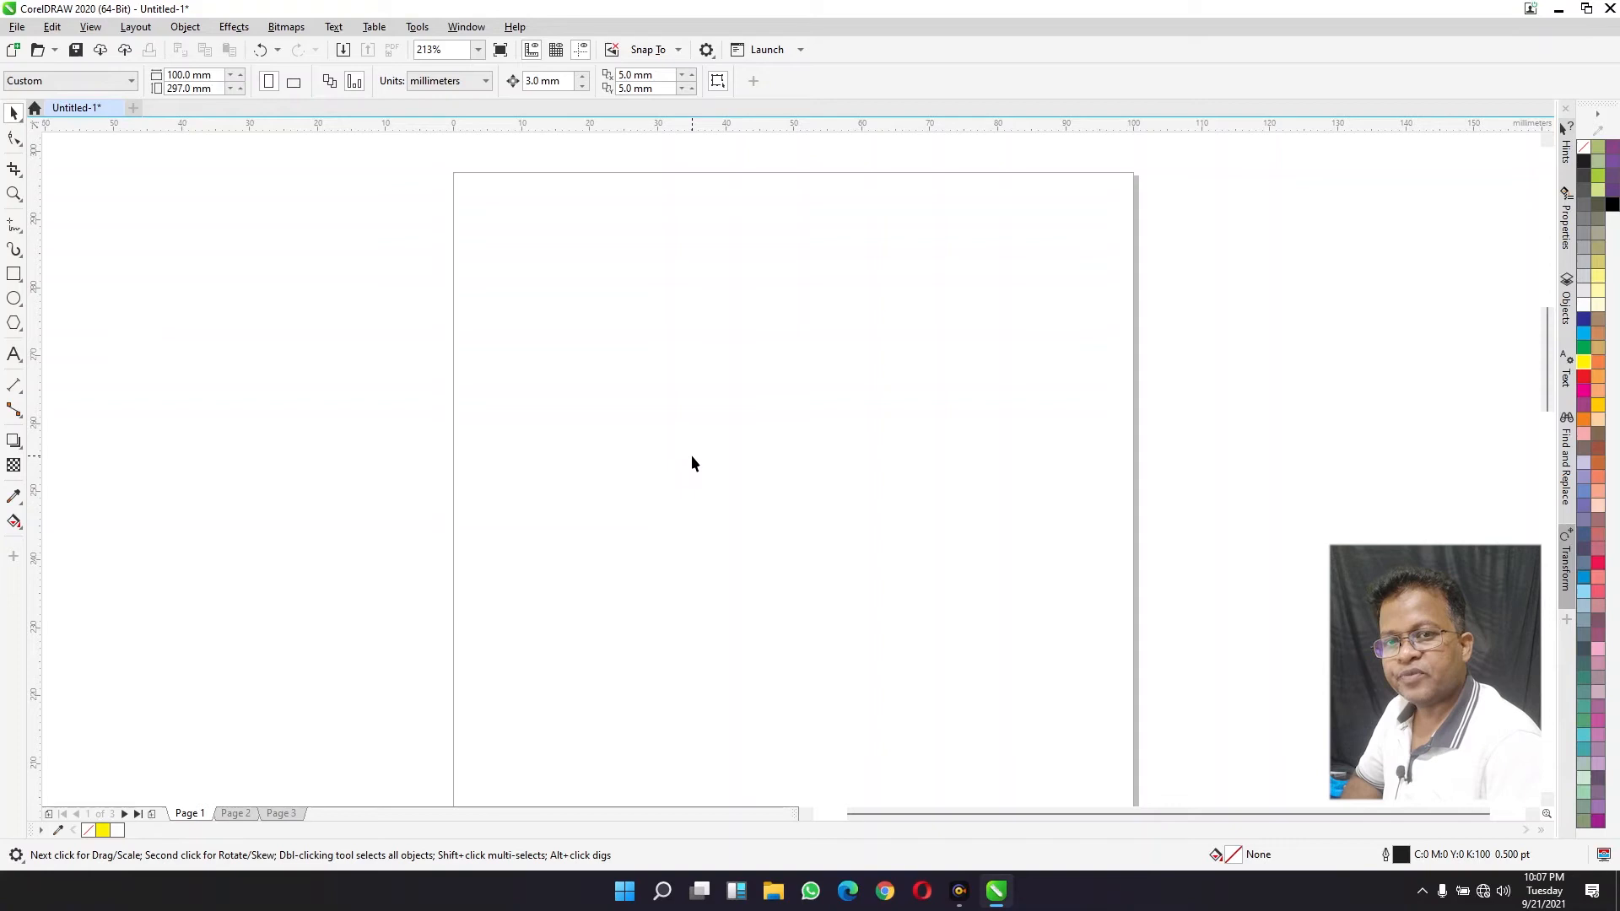
key("h")
left_click_drag(693, 459, 107, 336)
left_click(14, 275)
mouse_move(363, 351)
left_mouse_down()
mouse_move(475, 410)
mouse_move(555, 518)
left_mouse_up()
left_click_drag(470, 309, 509, 348)
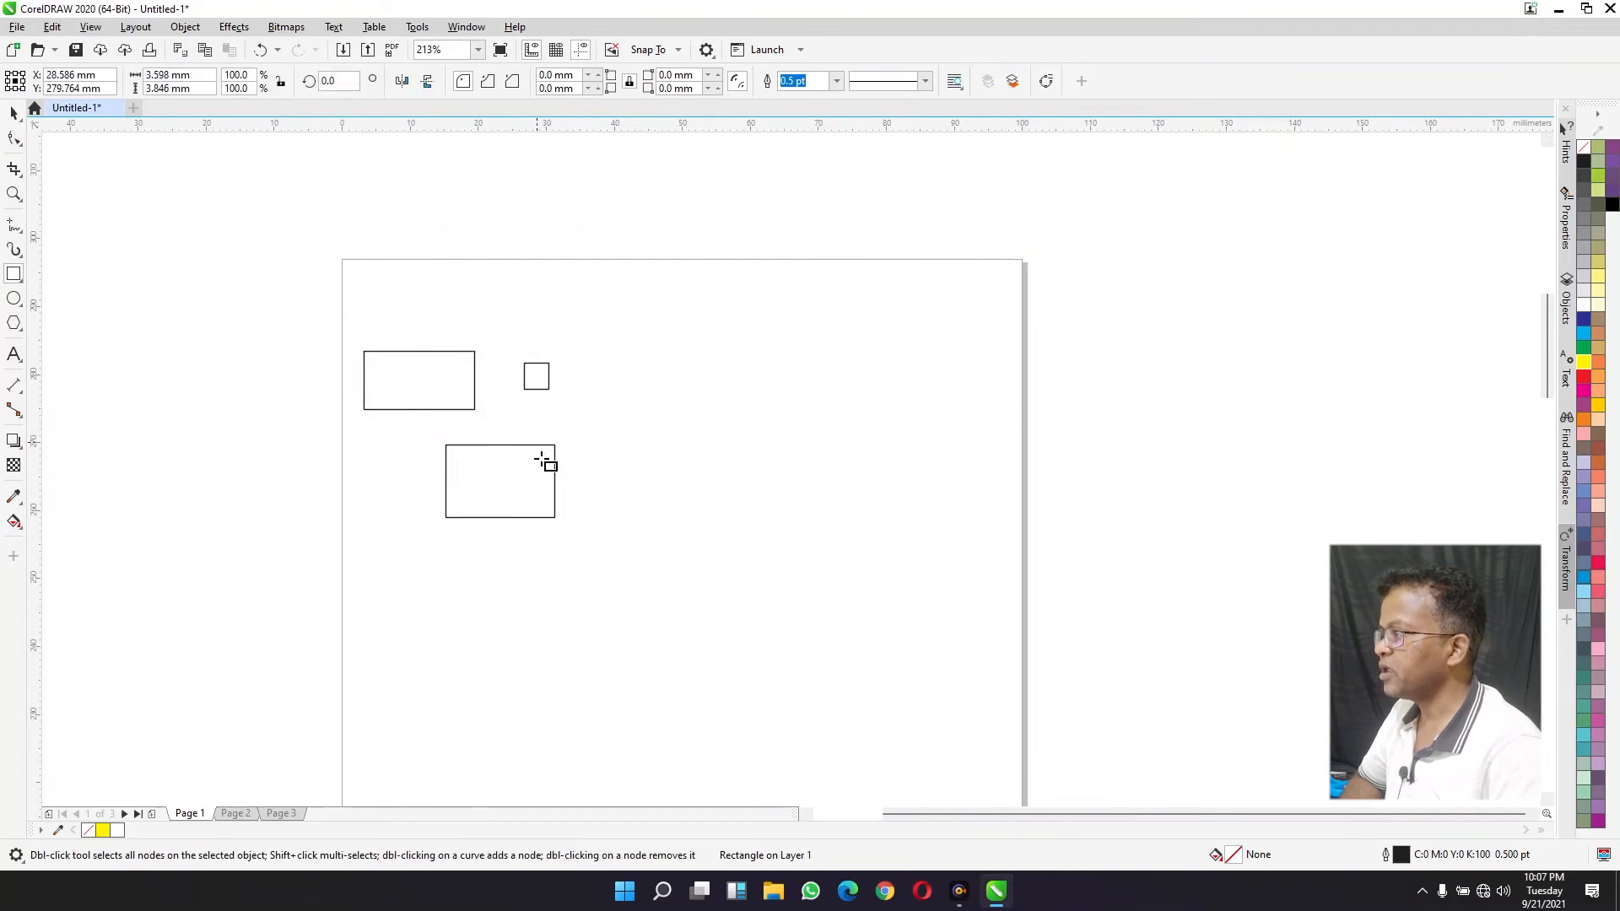
key("space")
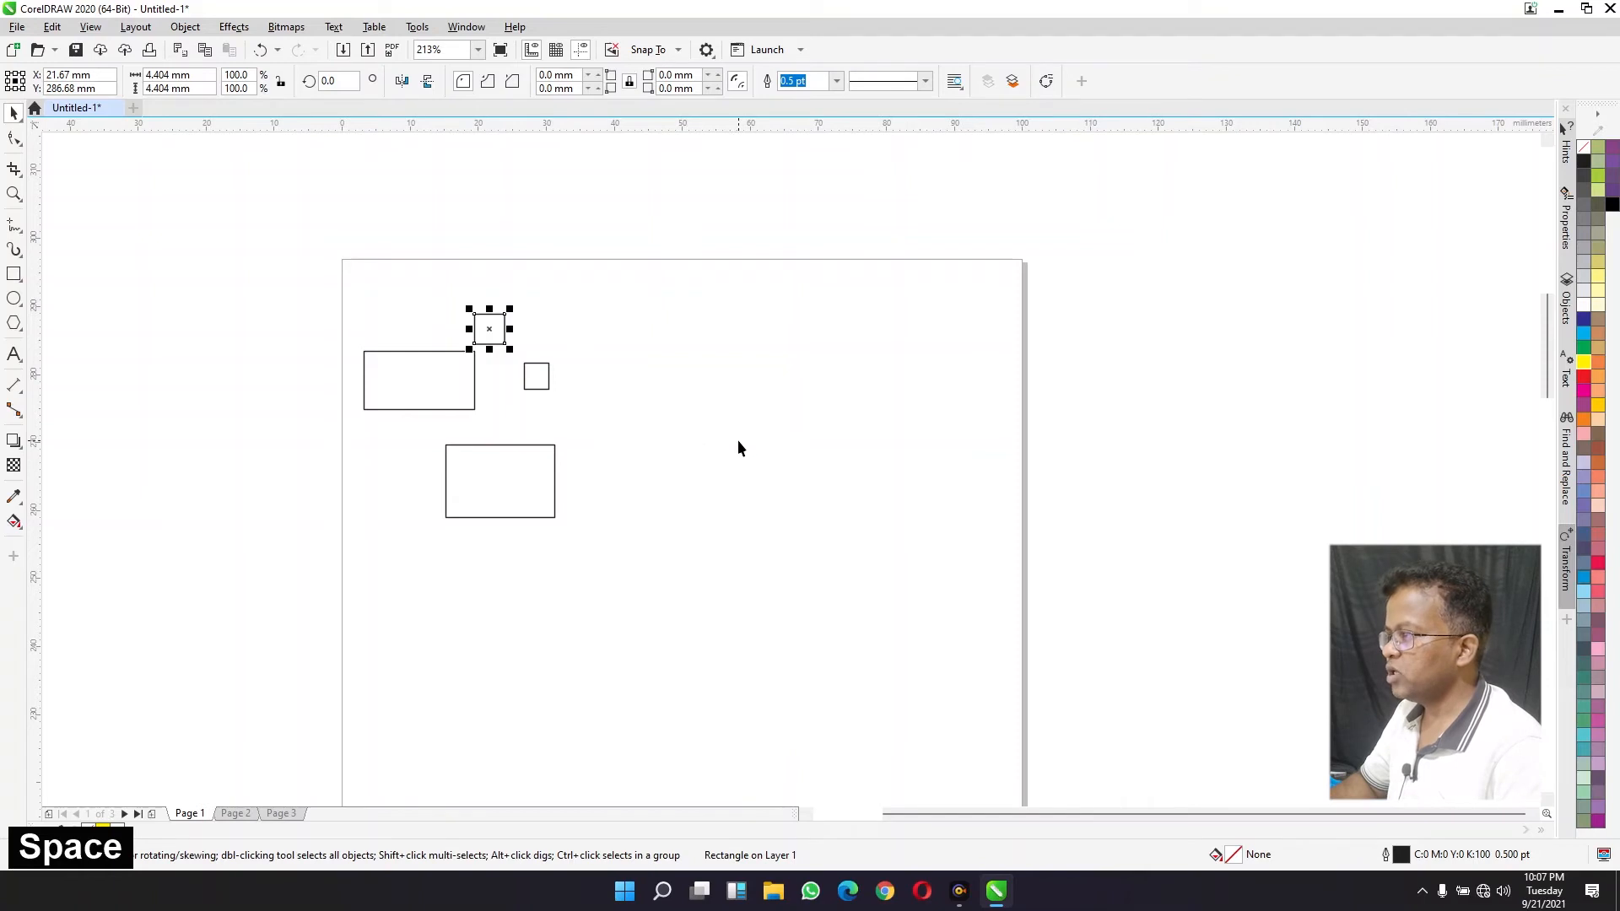
Step: Zoom in on the group of four rectangles, and closer on the uppermost small square
key("F2")
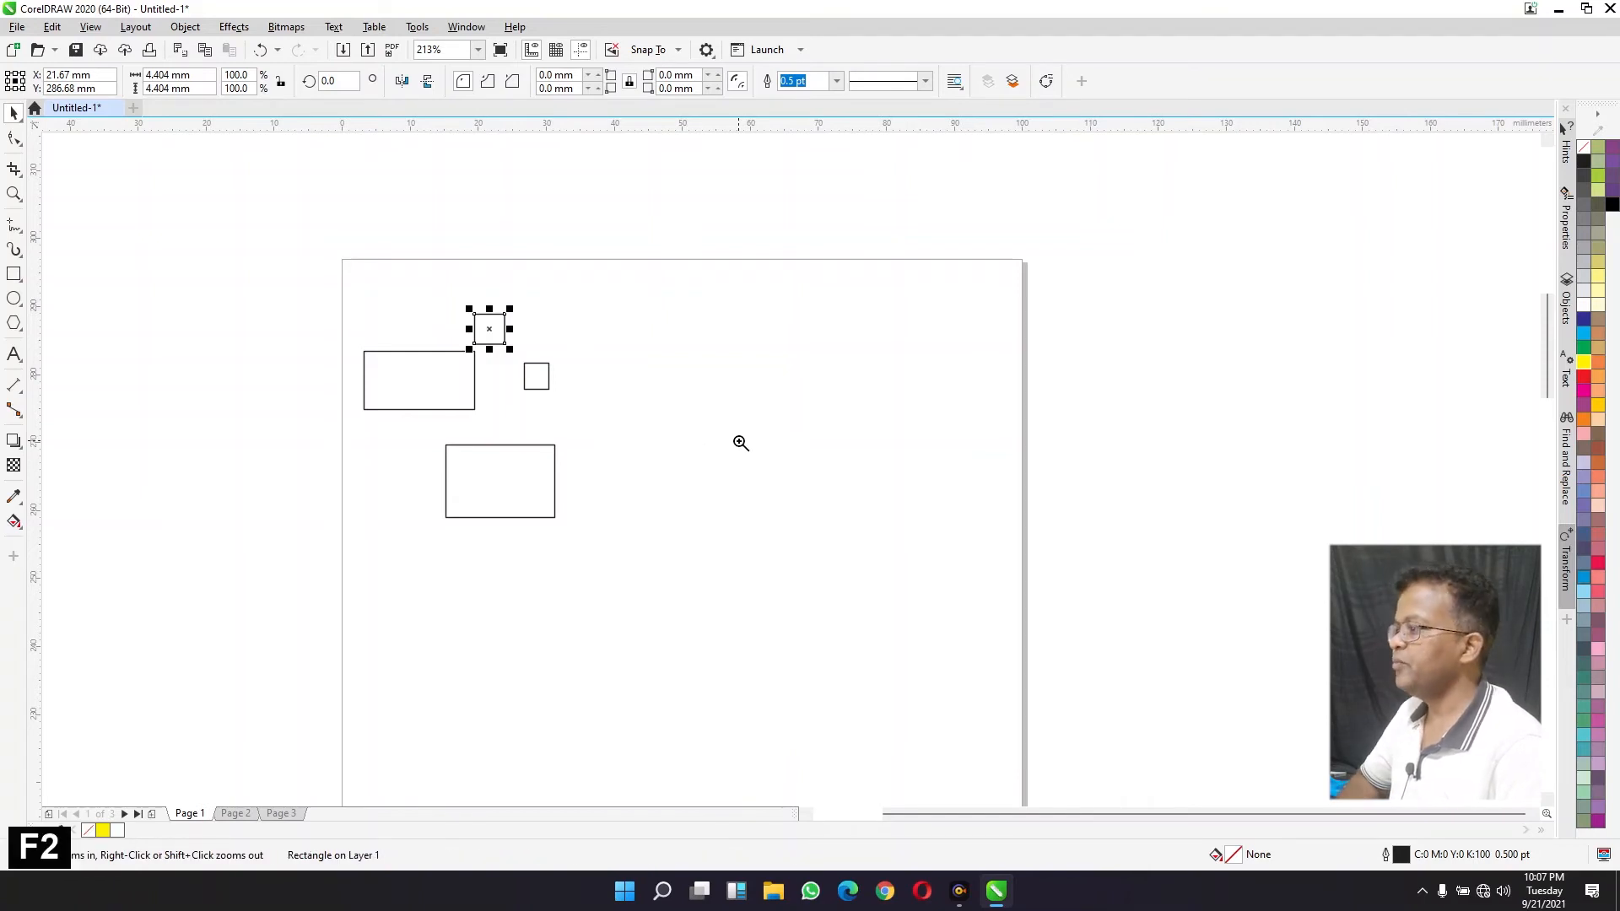
left_click_drag(341, 279, 606, 541)
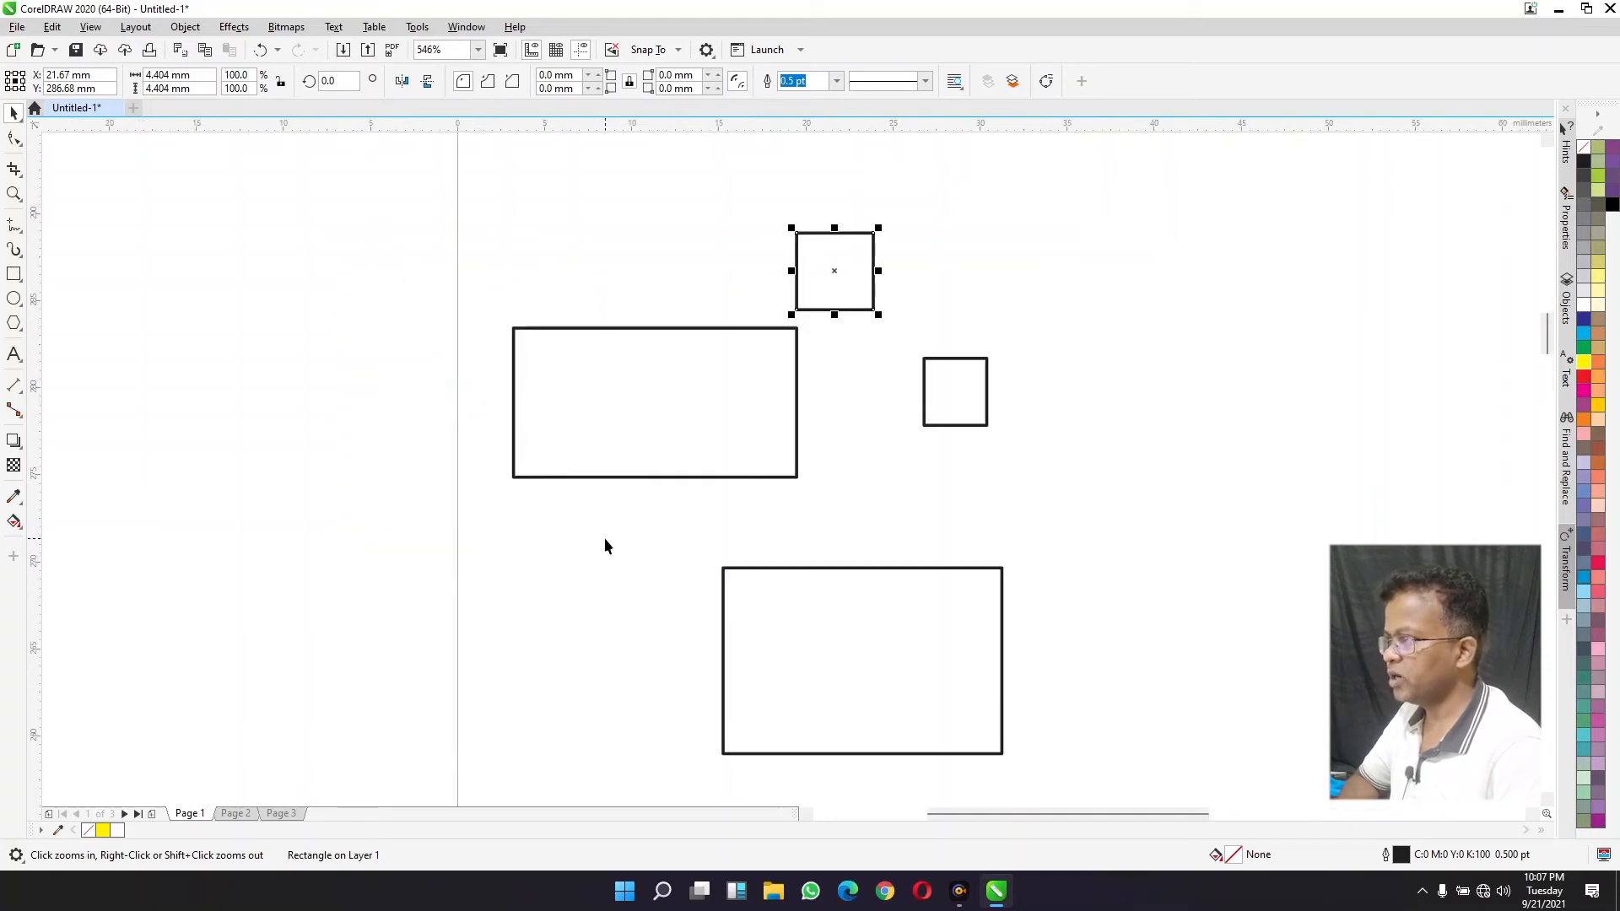
key("F2")
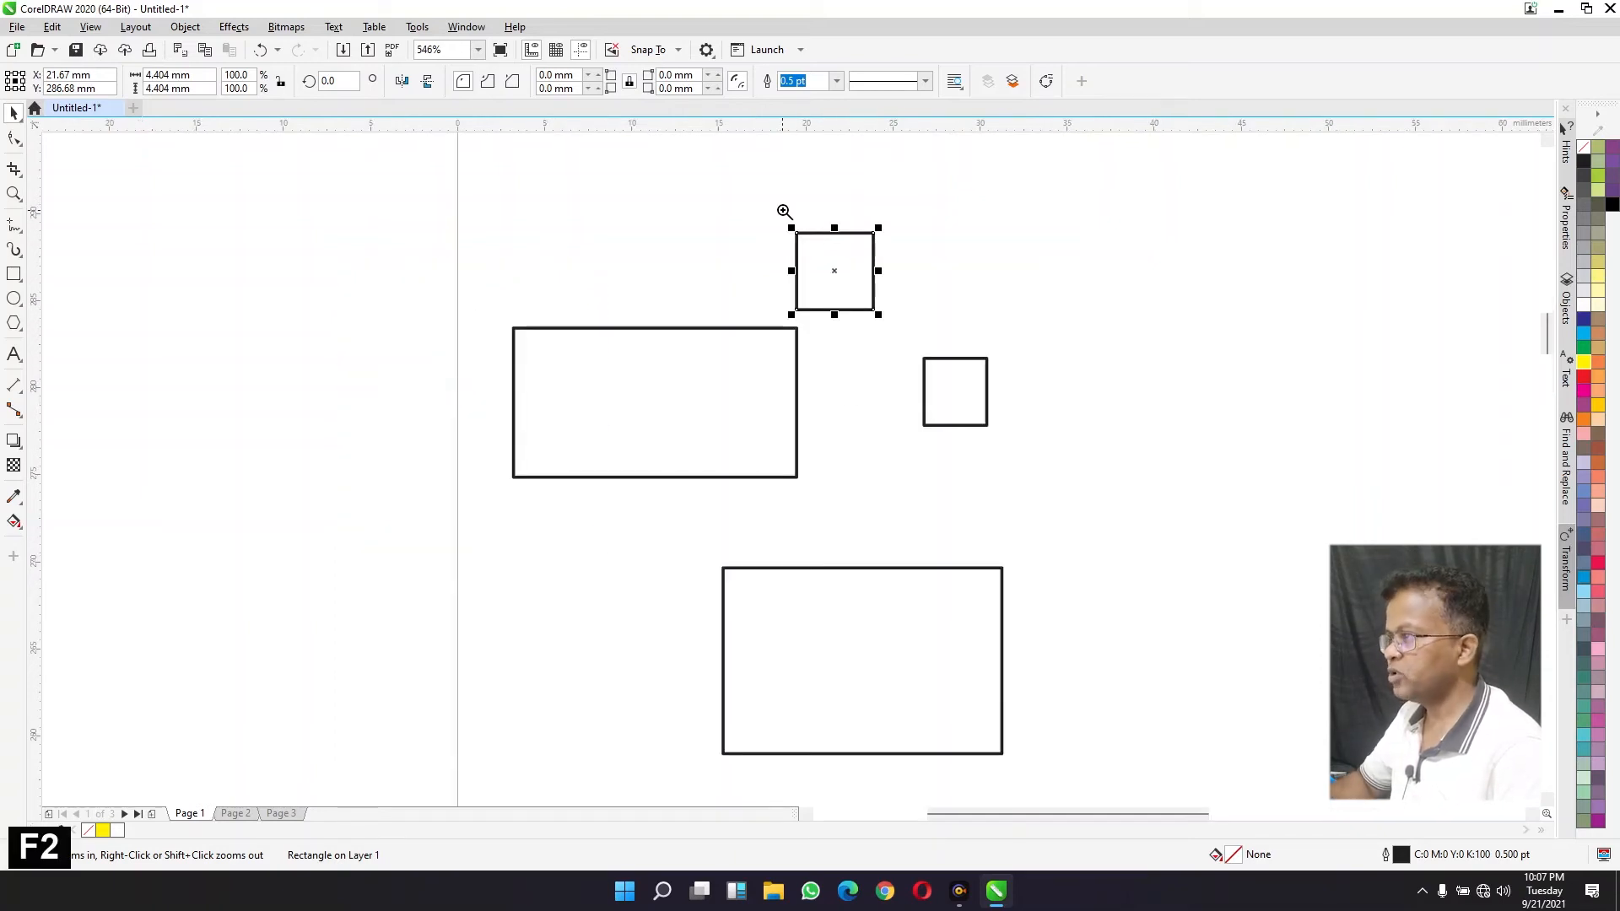
left_click_drag(755, 195, 905, 346)
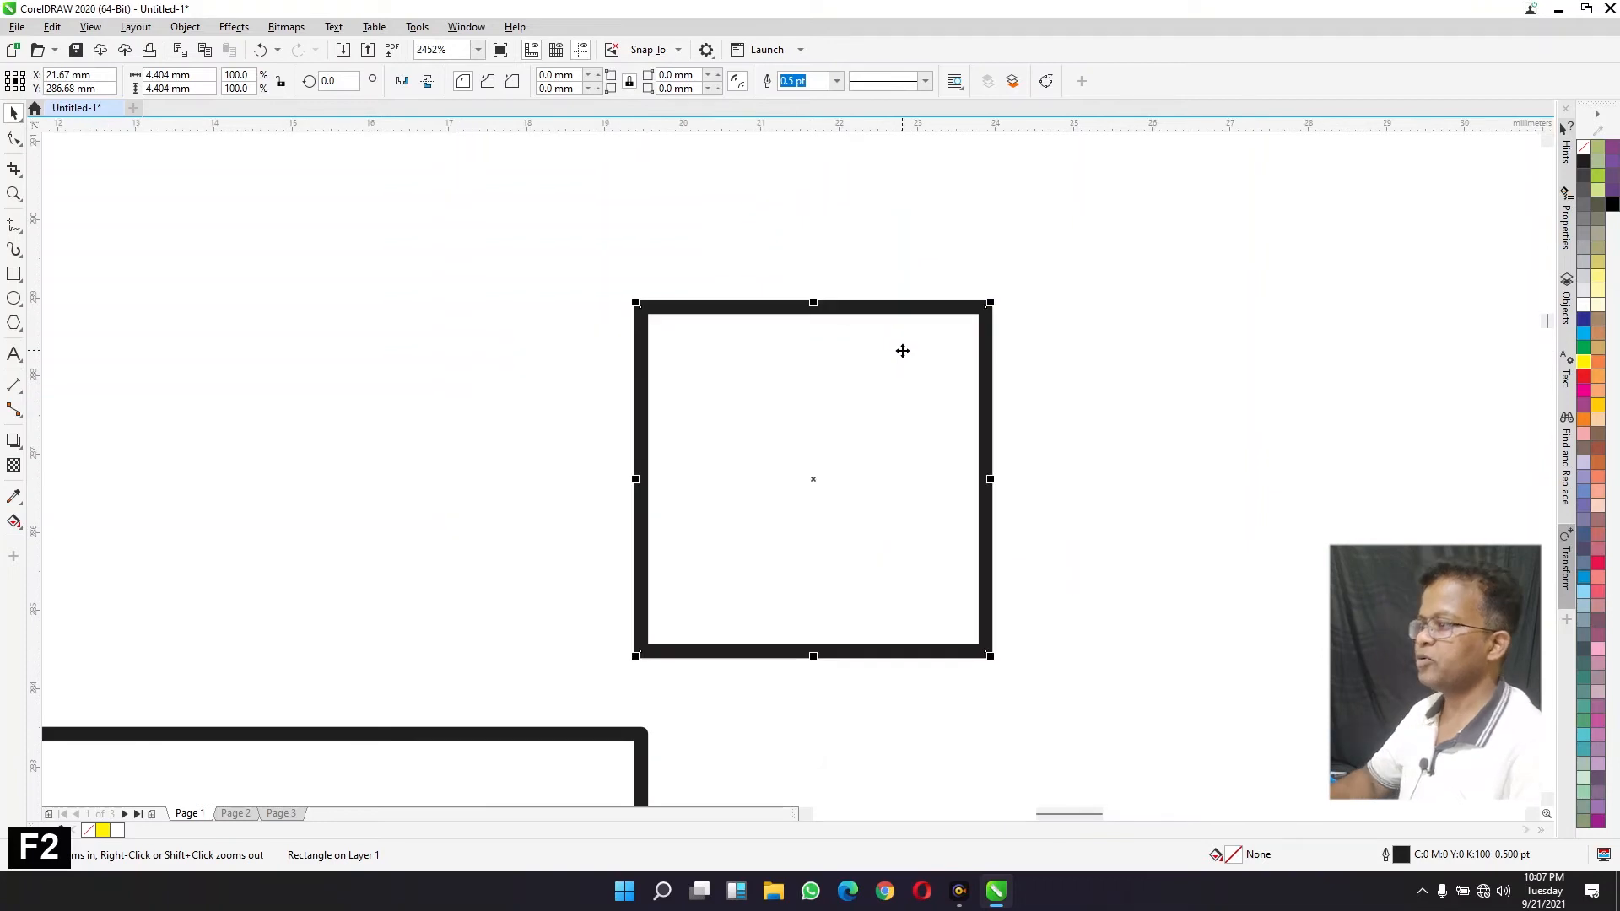
Step: Zoom out in stages from the small square, and fit all four rectangles in the view
key("F3")
key("F3")
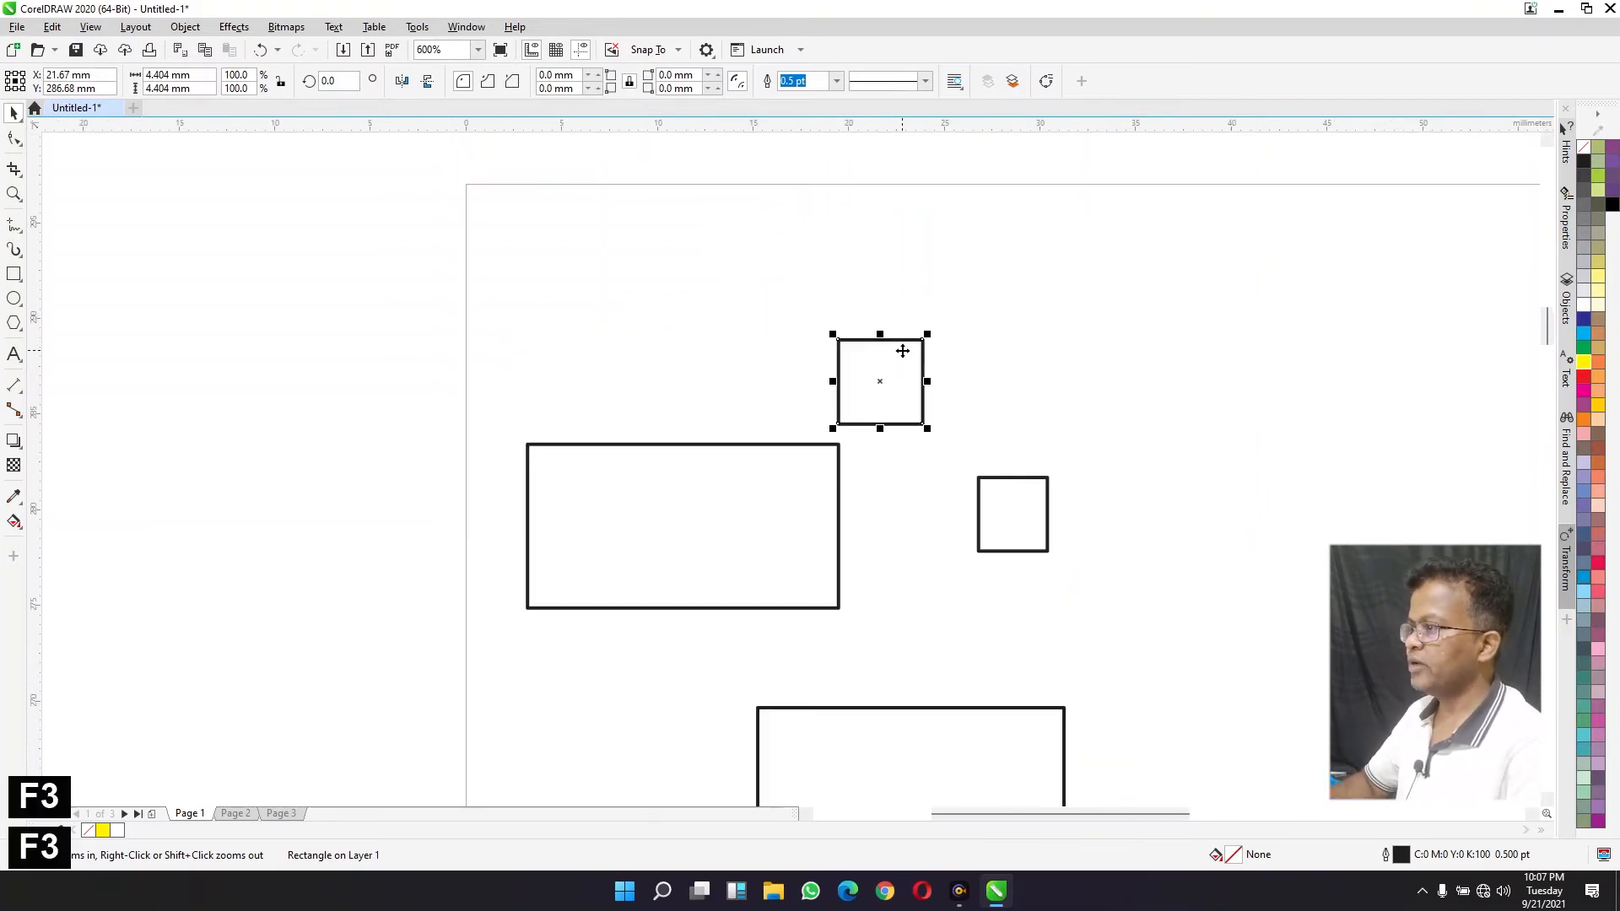
key("F3")
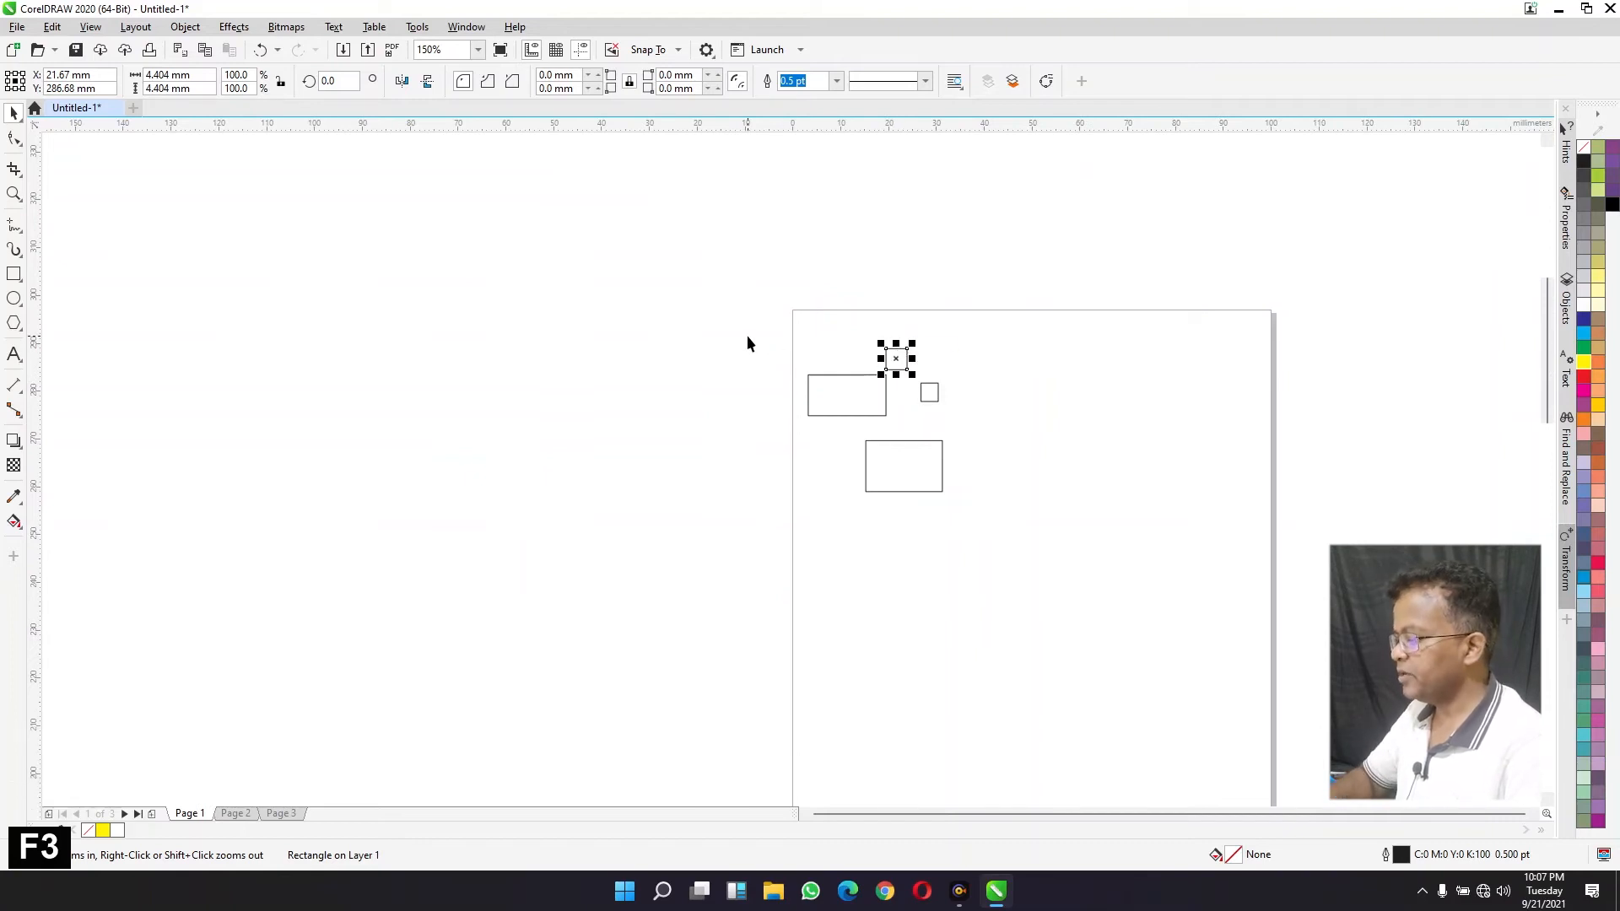
key("F4")
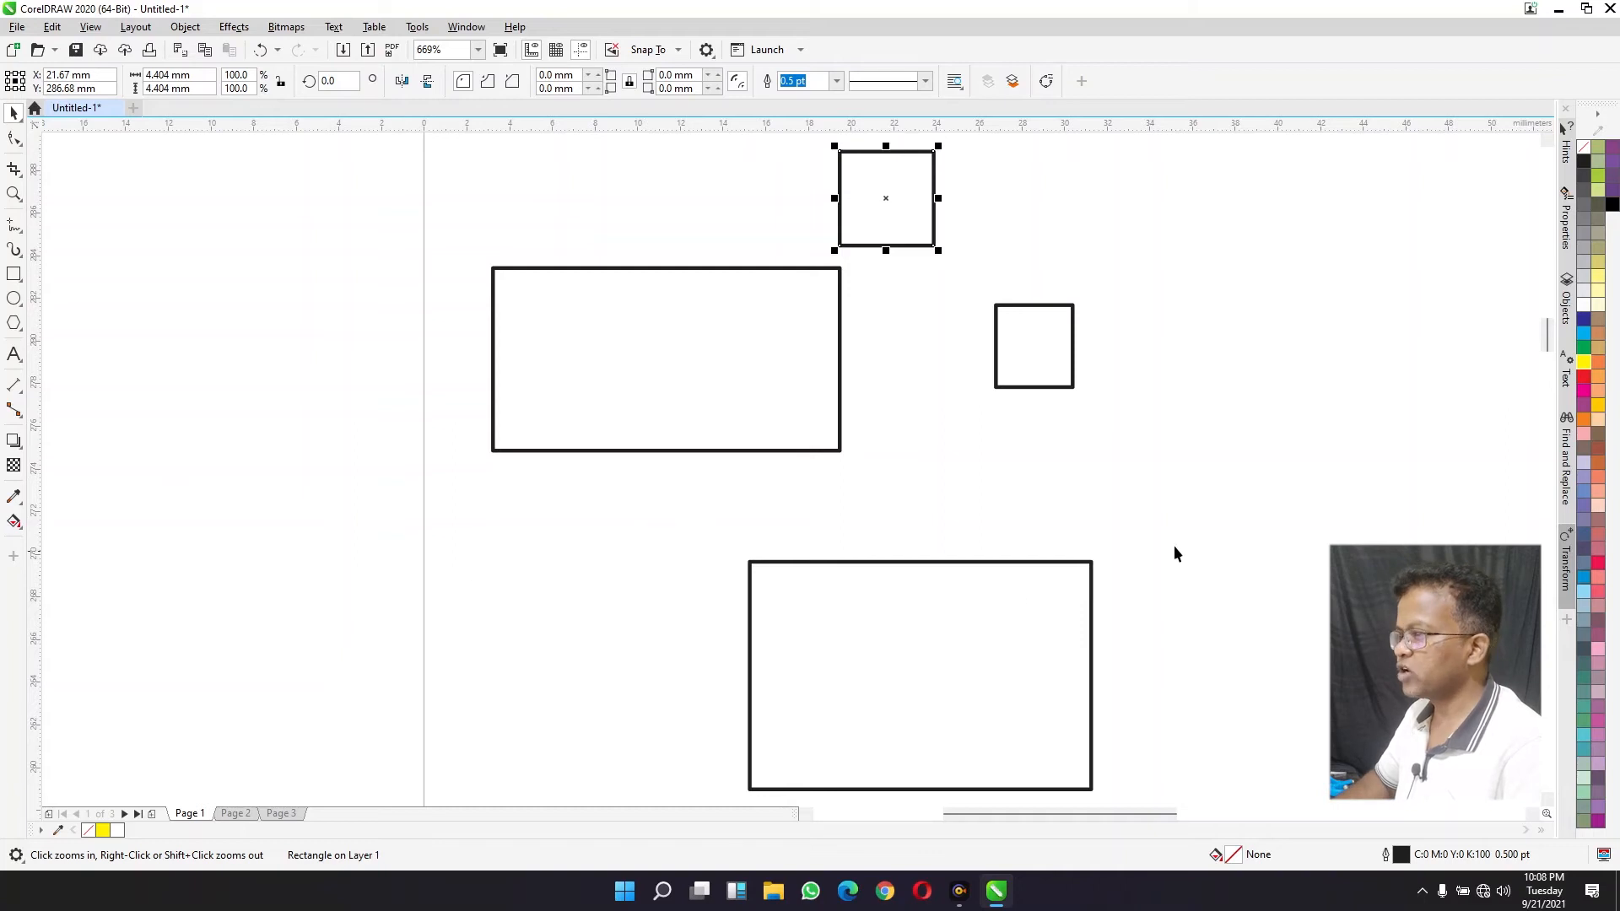
Step: Add artistic text beside the rectangles with the lines "F2 - zoom tool" and "F3 - zoom out"
left_click(15, 359)
left_click(154, 506)
type("F2")
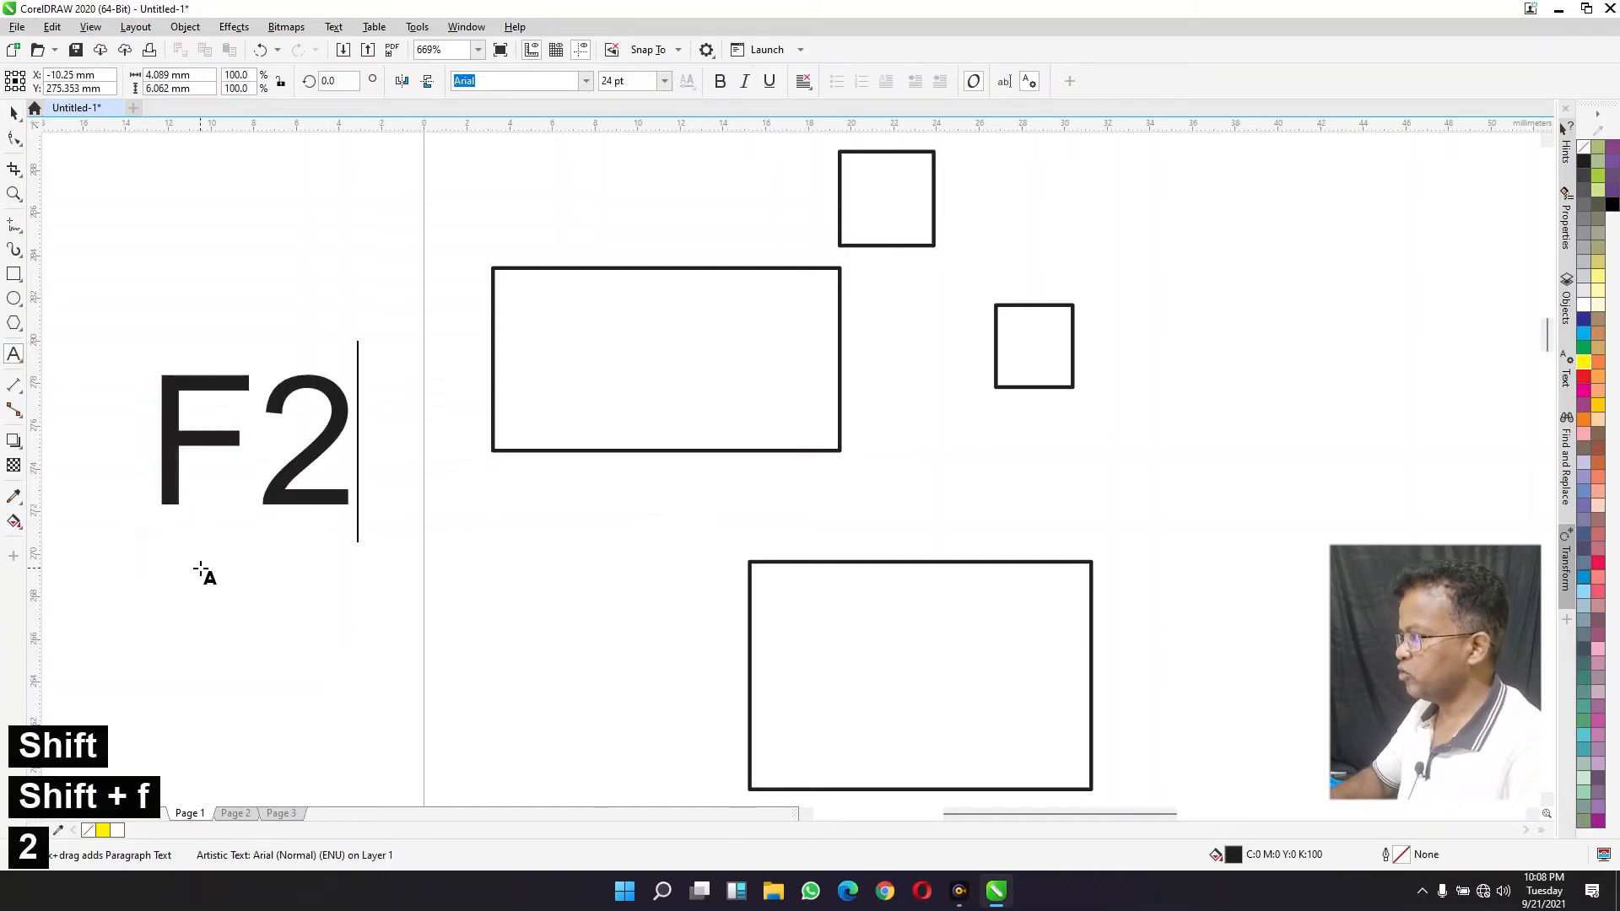
type(" - ")
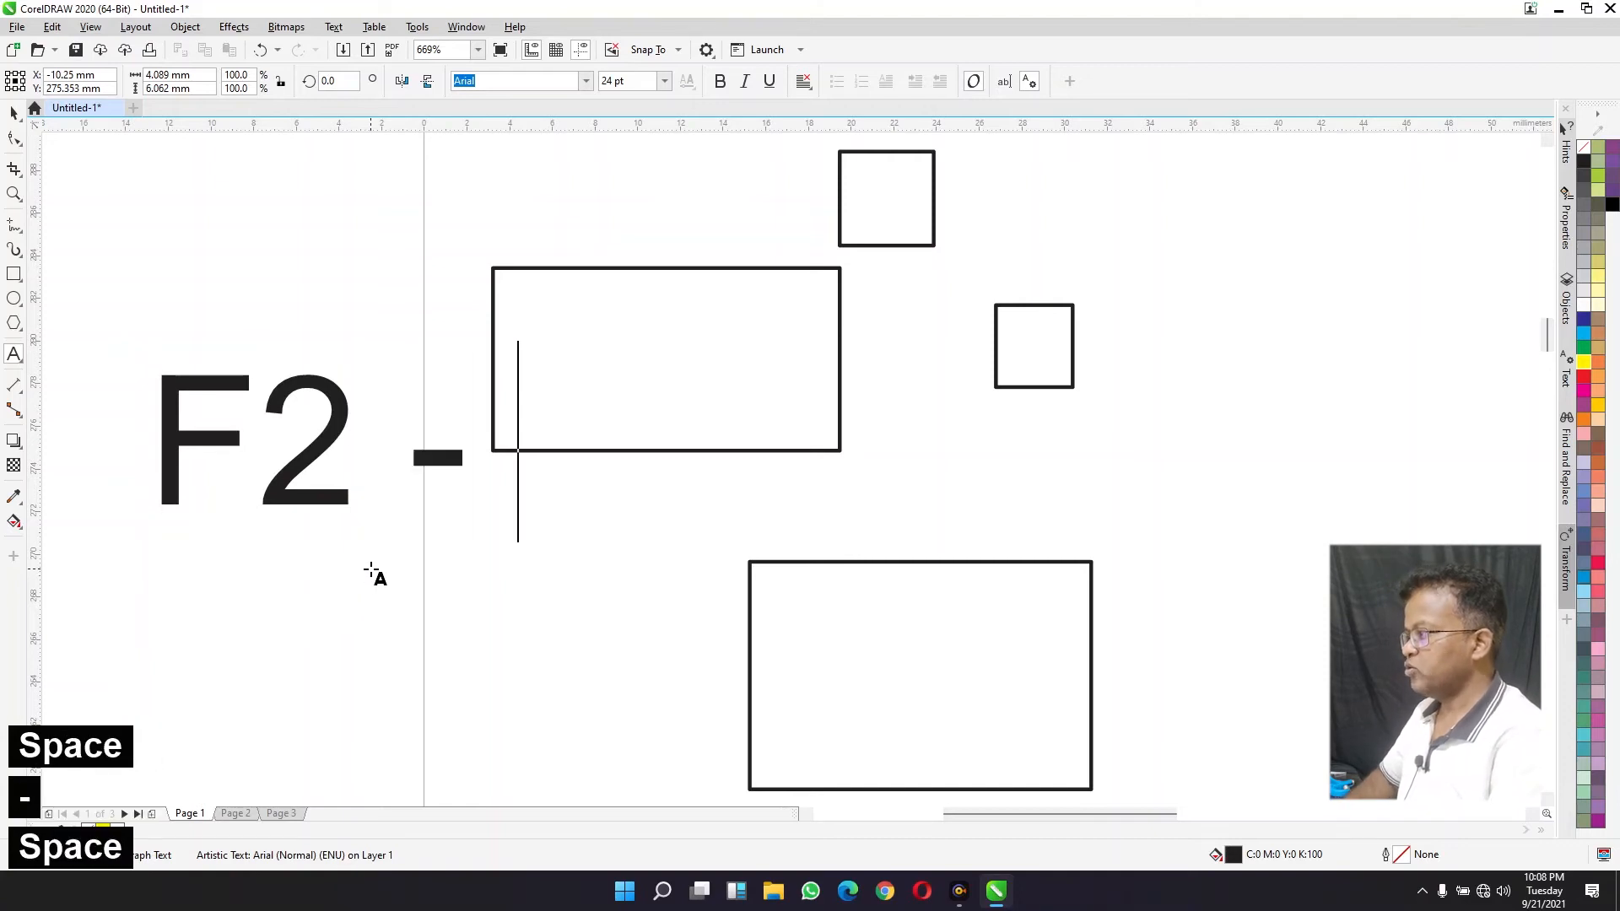
type("zoom tool")
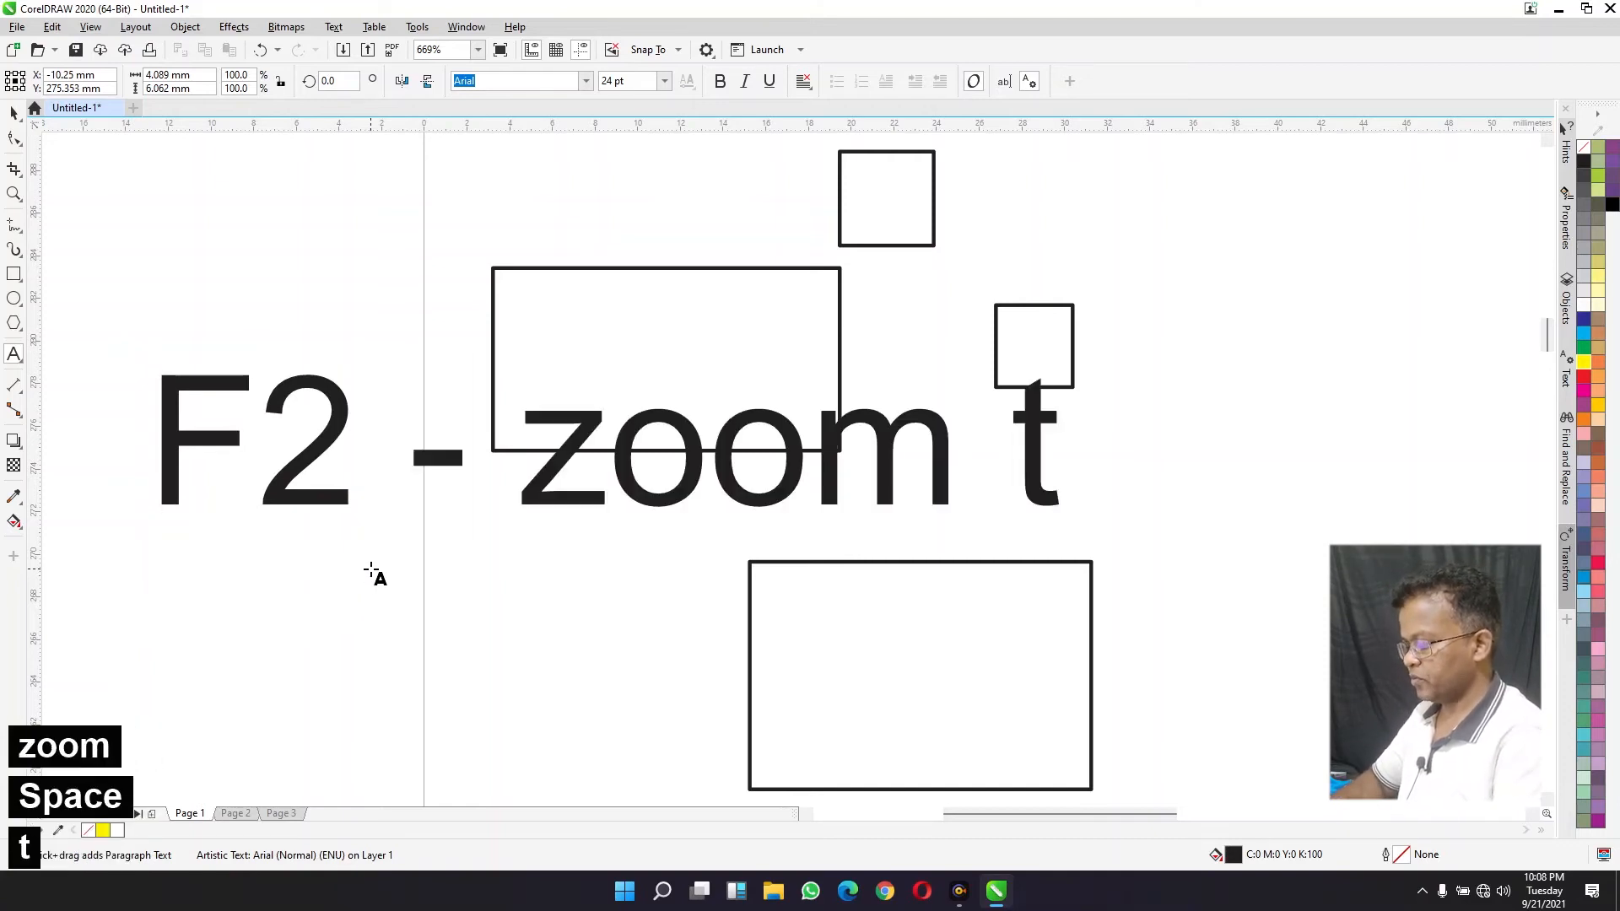
key("Return")
key("shift")
key("shift")
key("shift")
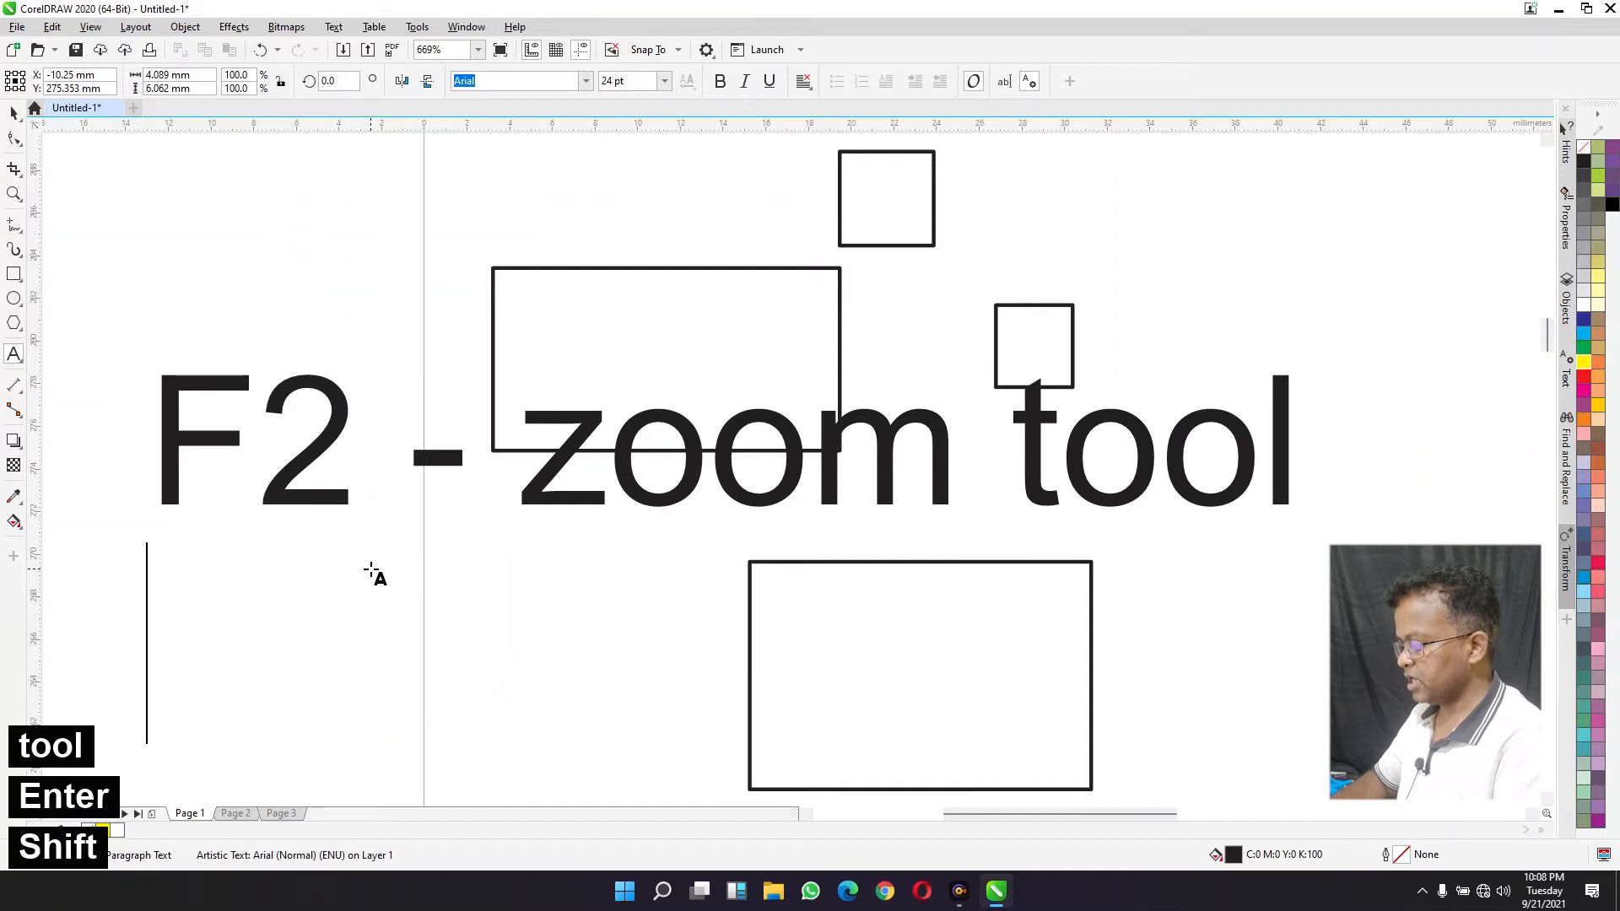
type("F3")
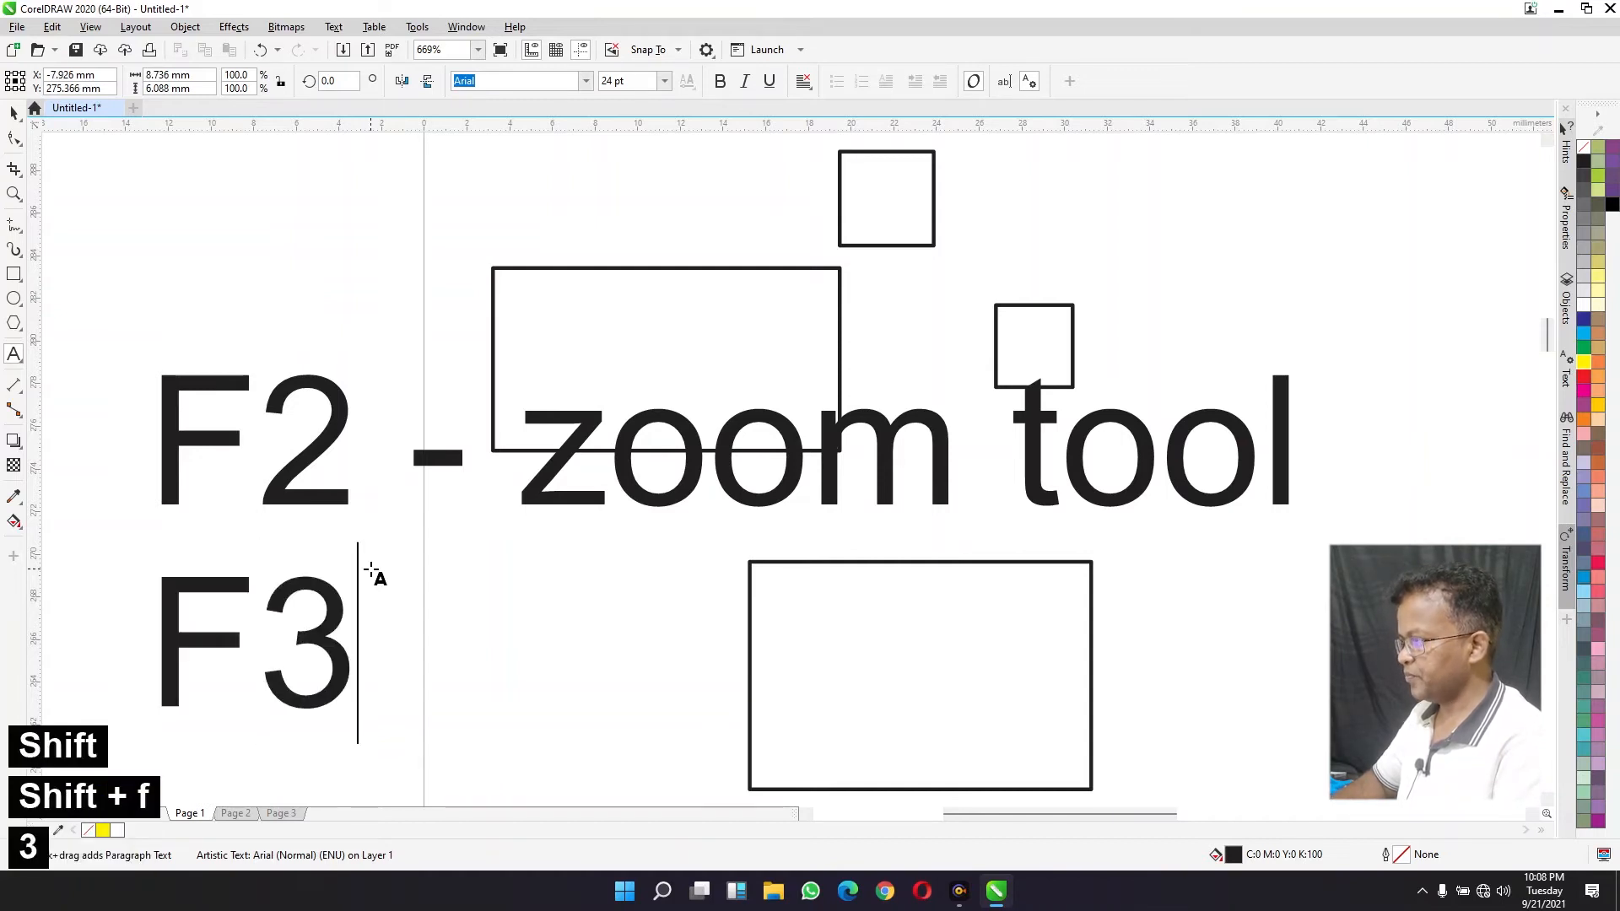
type(" - zoom out")
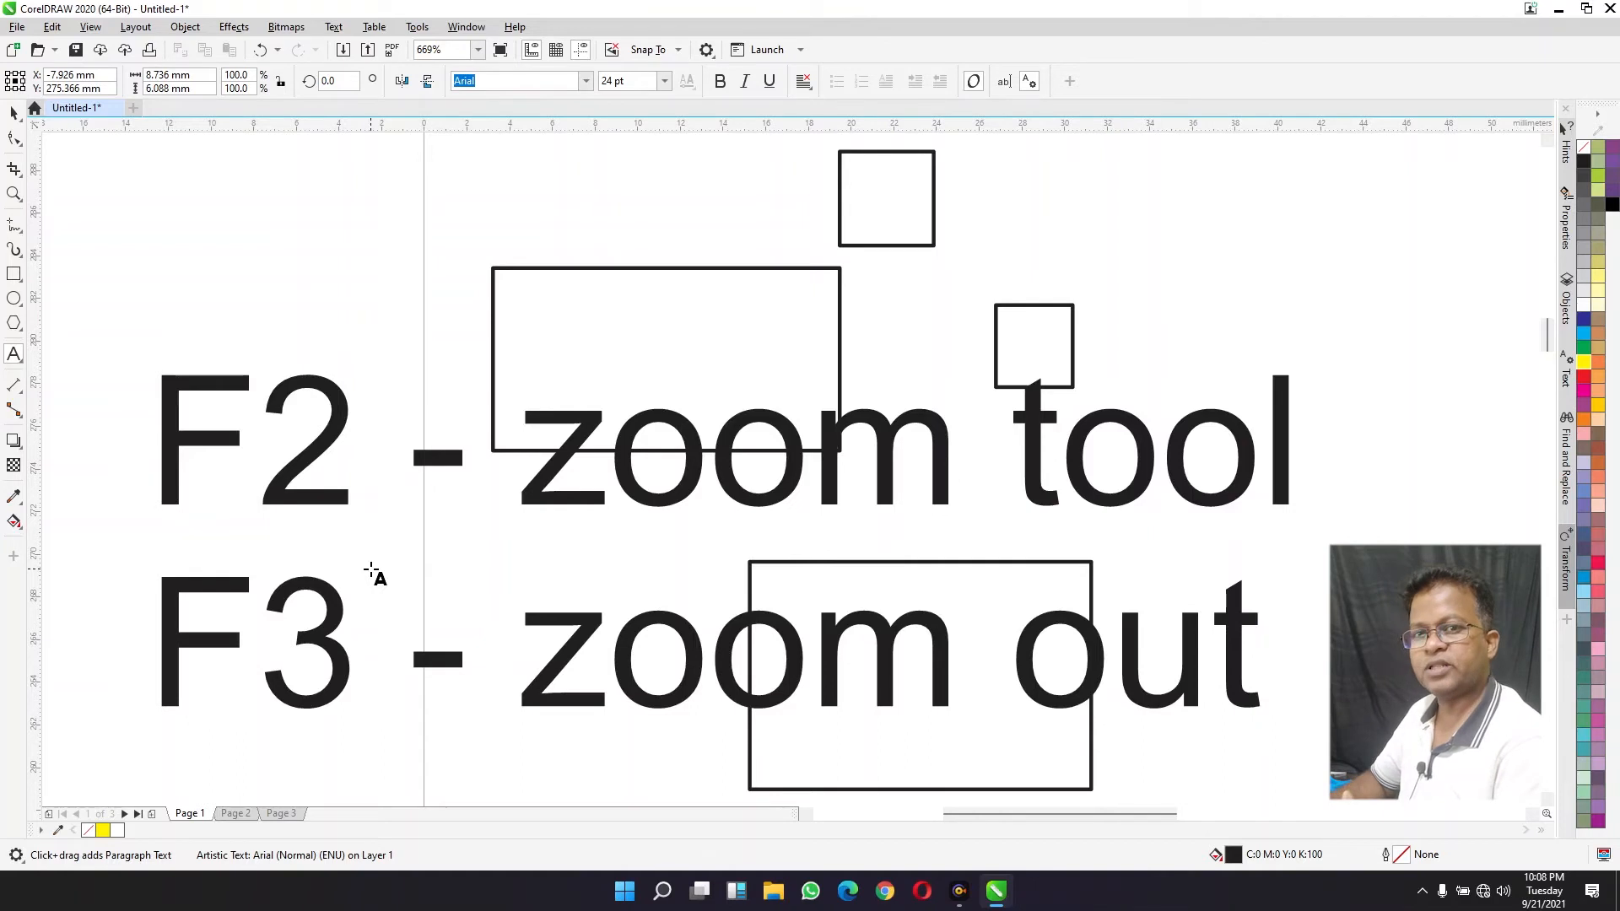
Step: Add a third line to the zoom shortcuts note, reading "F4-Fit all object"
key("Return")
type("F")
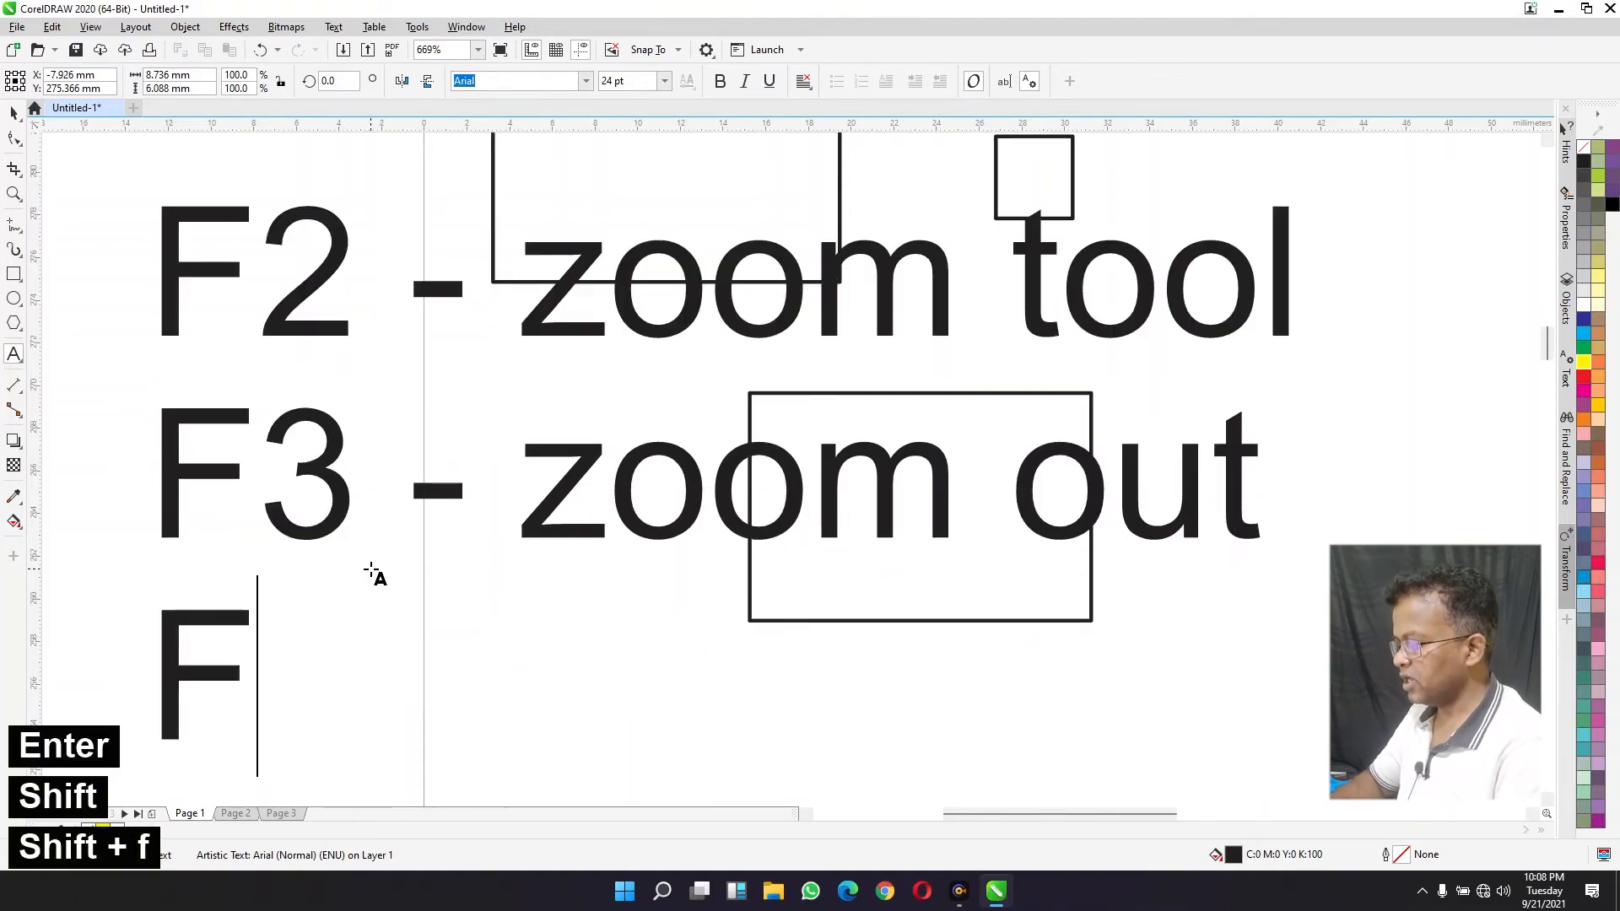
type("4-Fi")
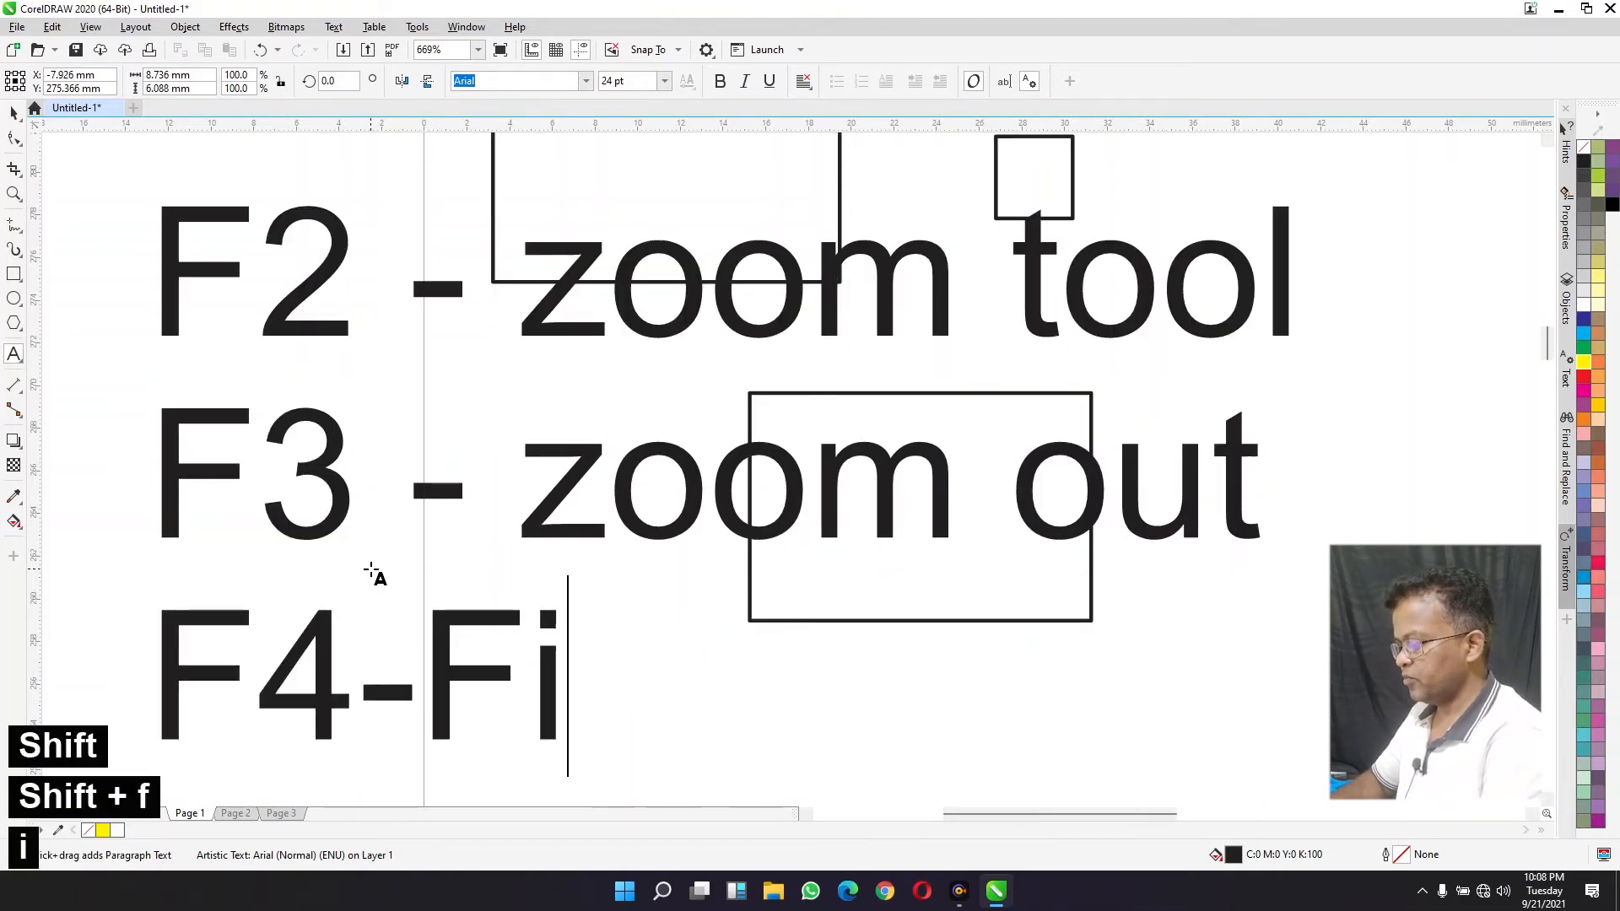
type("ll all object")
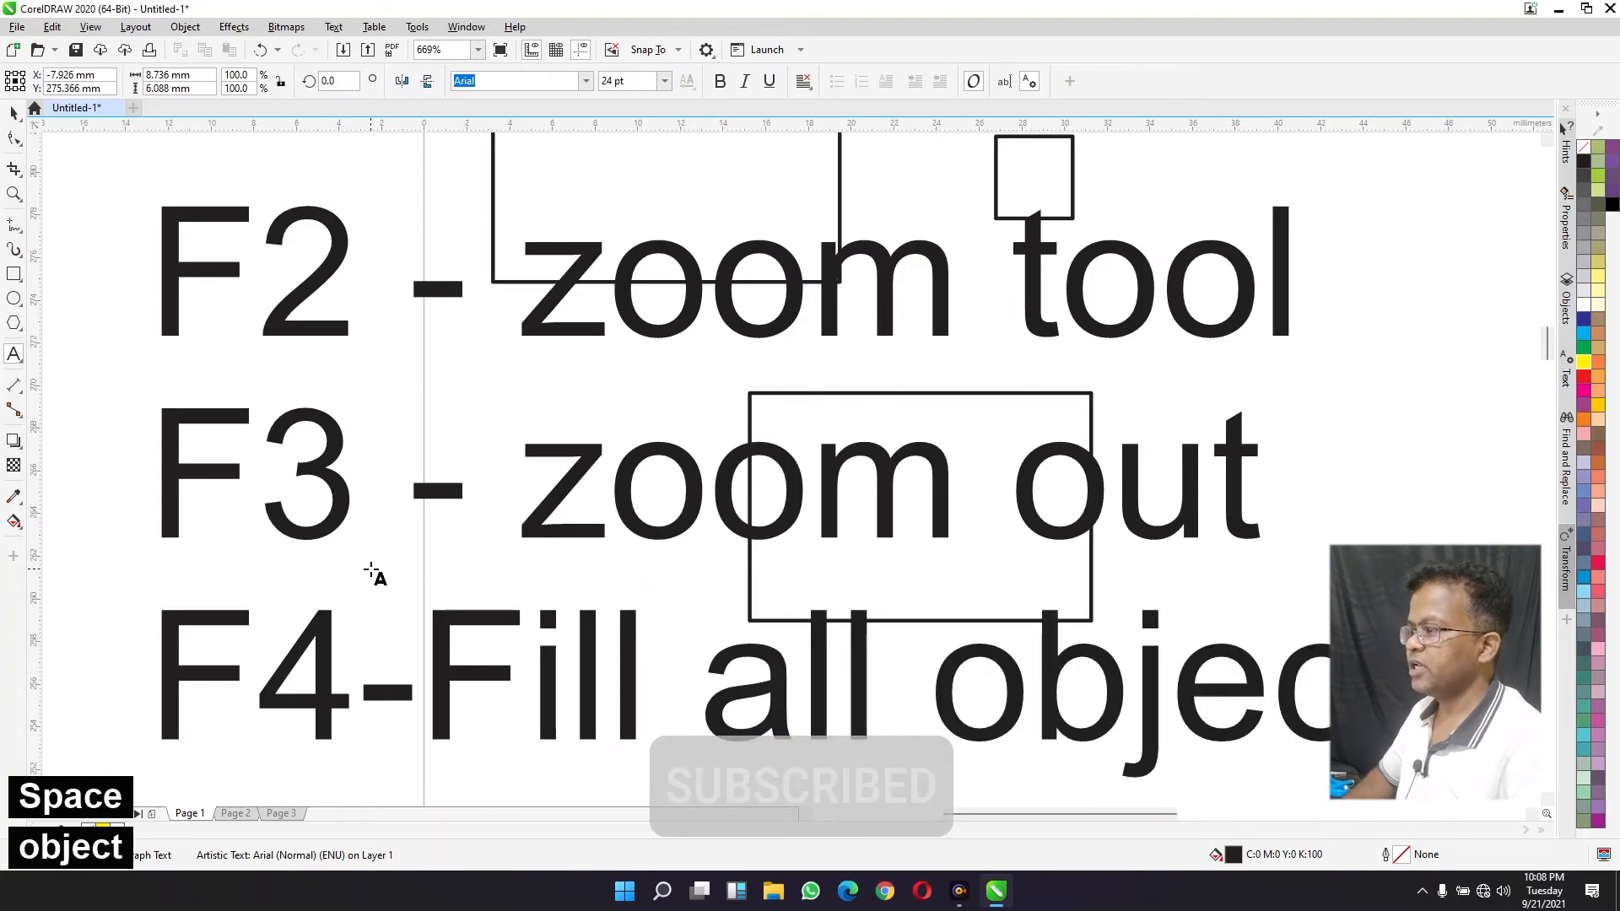
left_click_drag(570, 675, 630, 679)
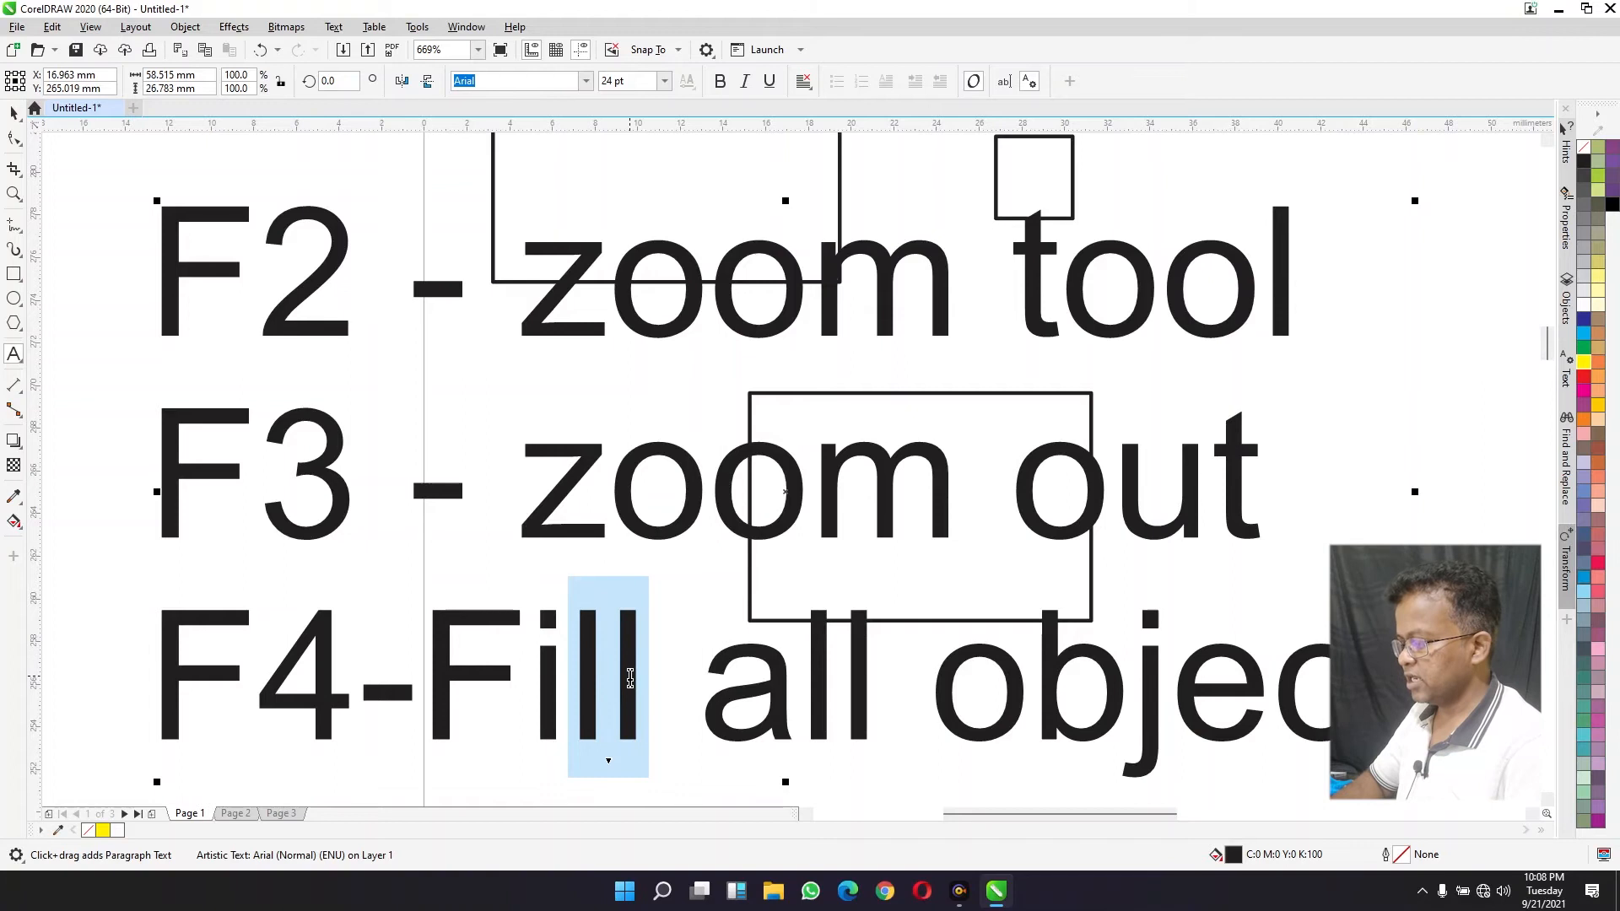
type("t")
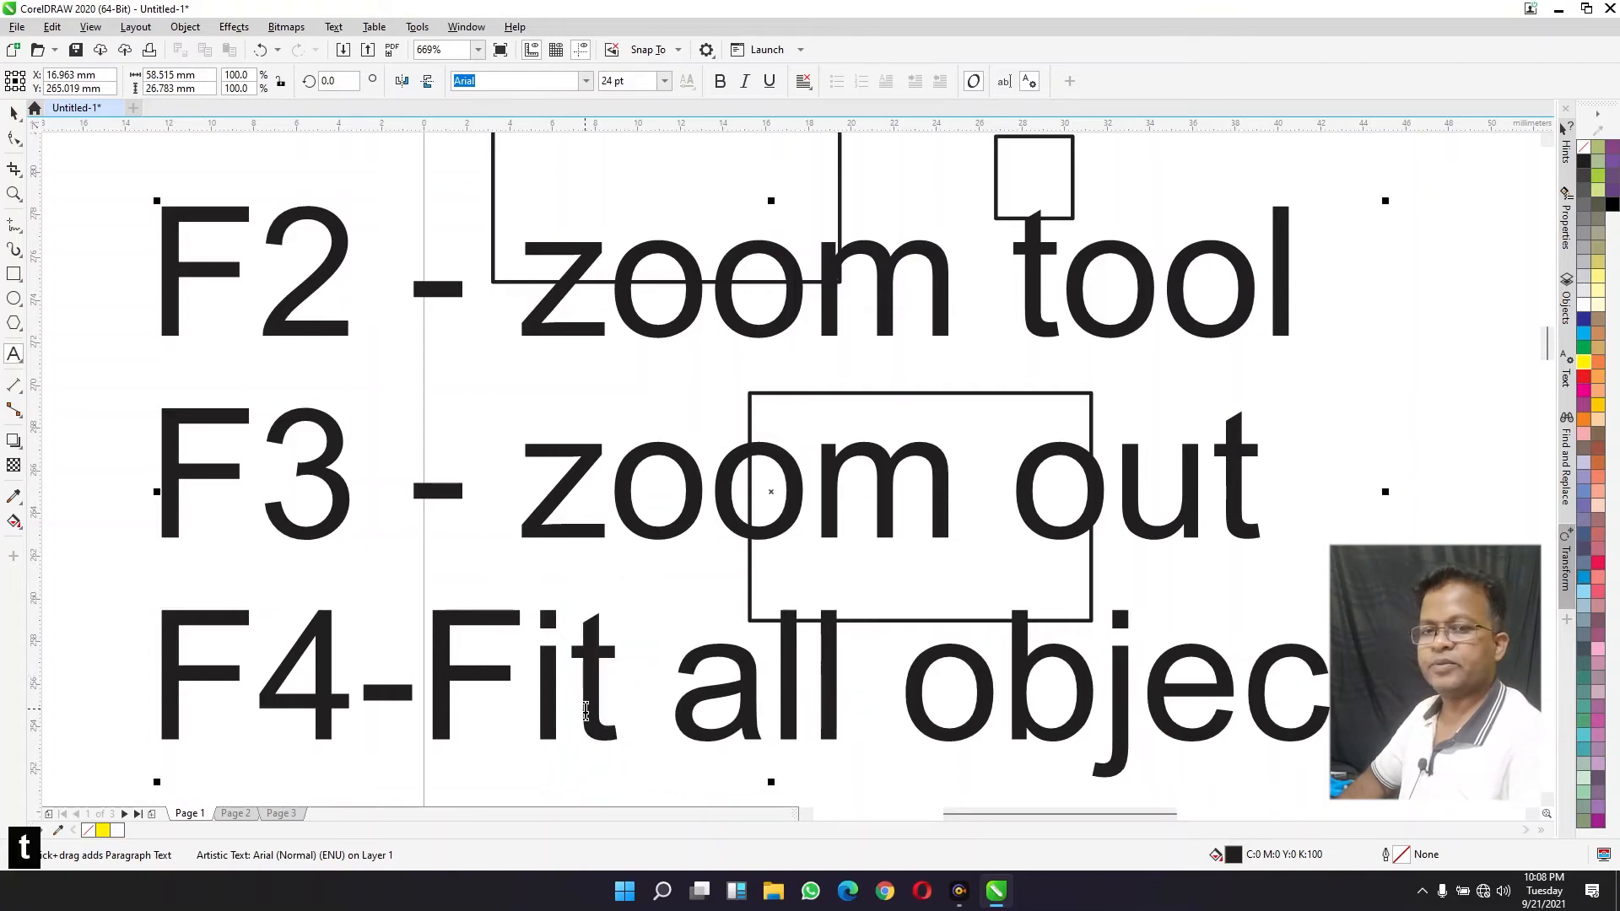
key("ctrl+space")
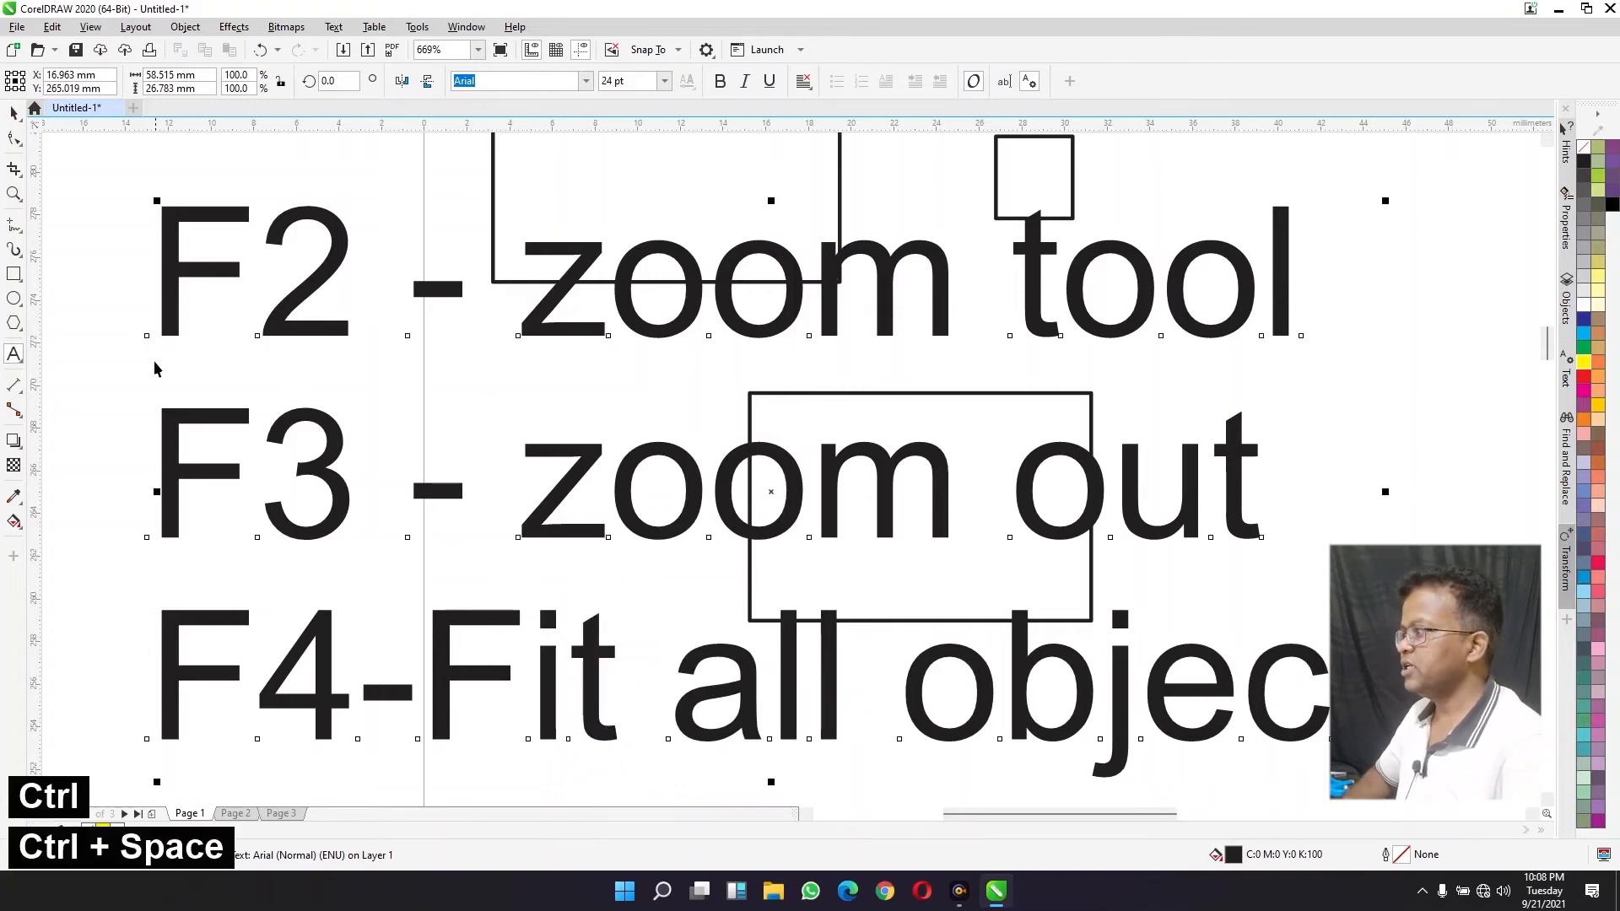
Step: Move the three-line shortcuts text onto the page, just below the four rectangles
key("z")
right_click(589, 386)
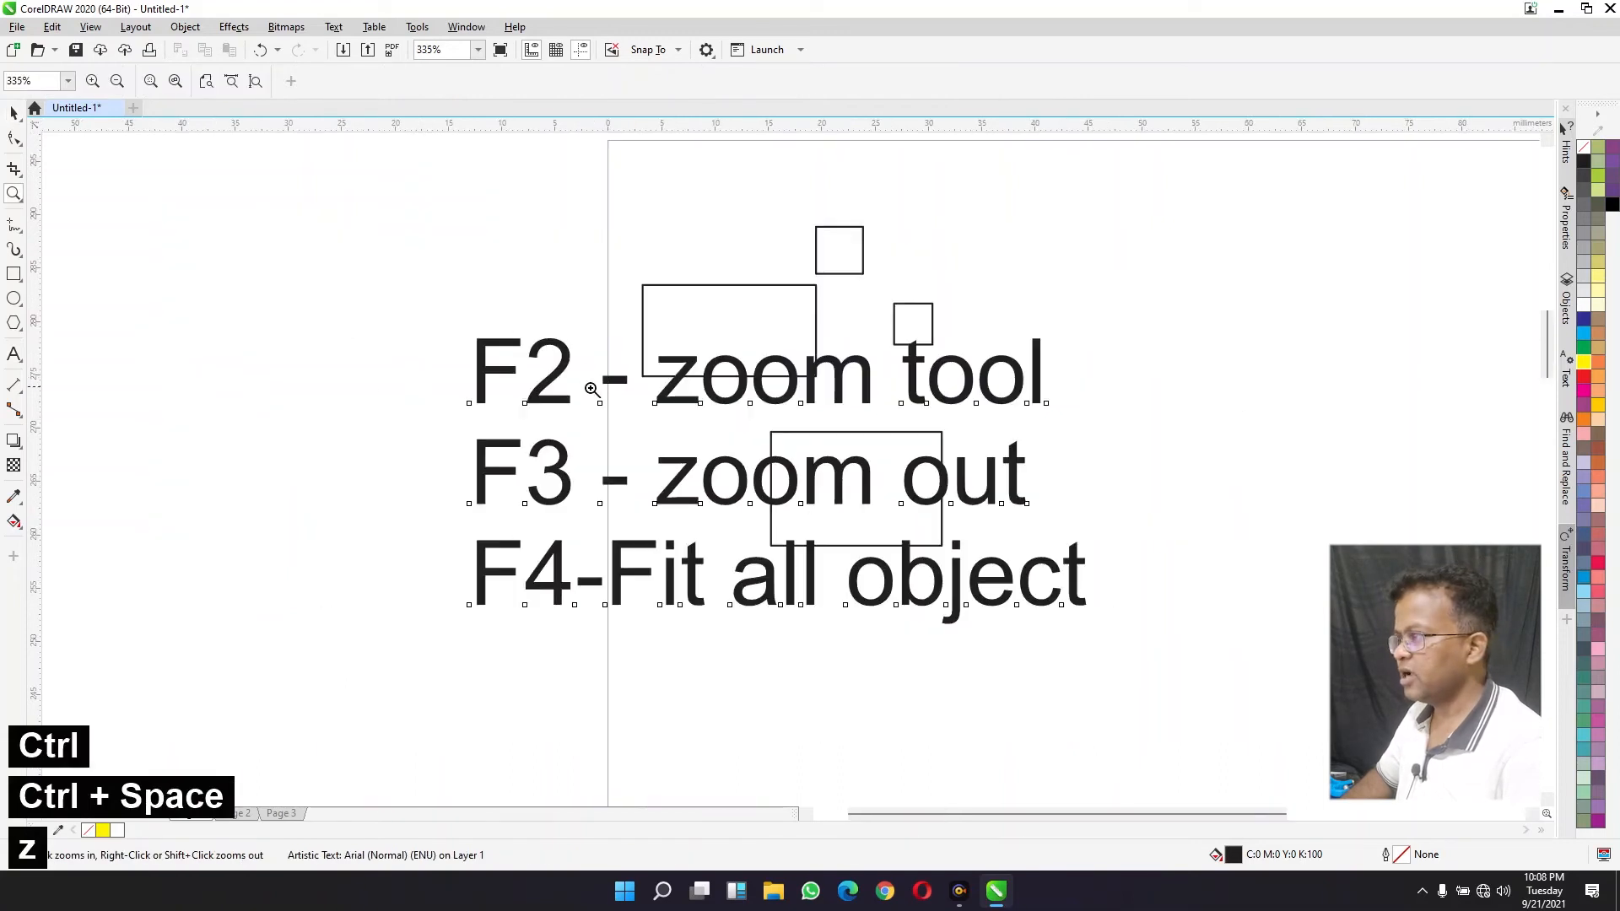
right_click(596, 393)
key("space")
left_click_drag(669, 518, 761, 659)
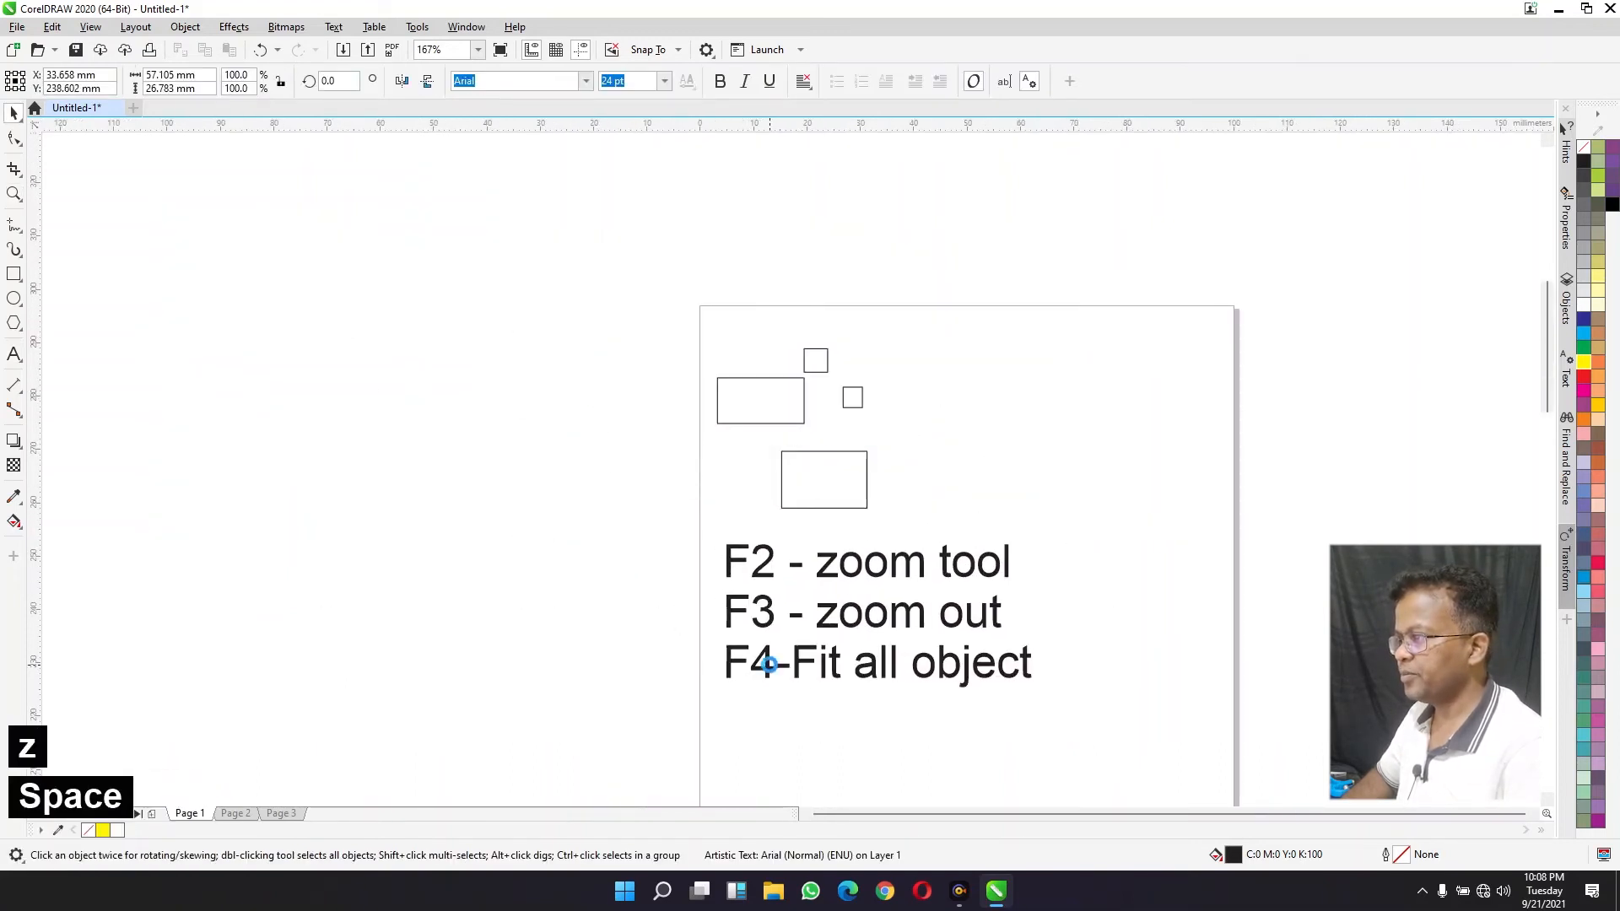
Step: Zoom in on the shortcuts text and move it off the page, past its right edge
key("z")
left_click_drag(630, 397, 1357, 774)
key("space")
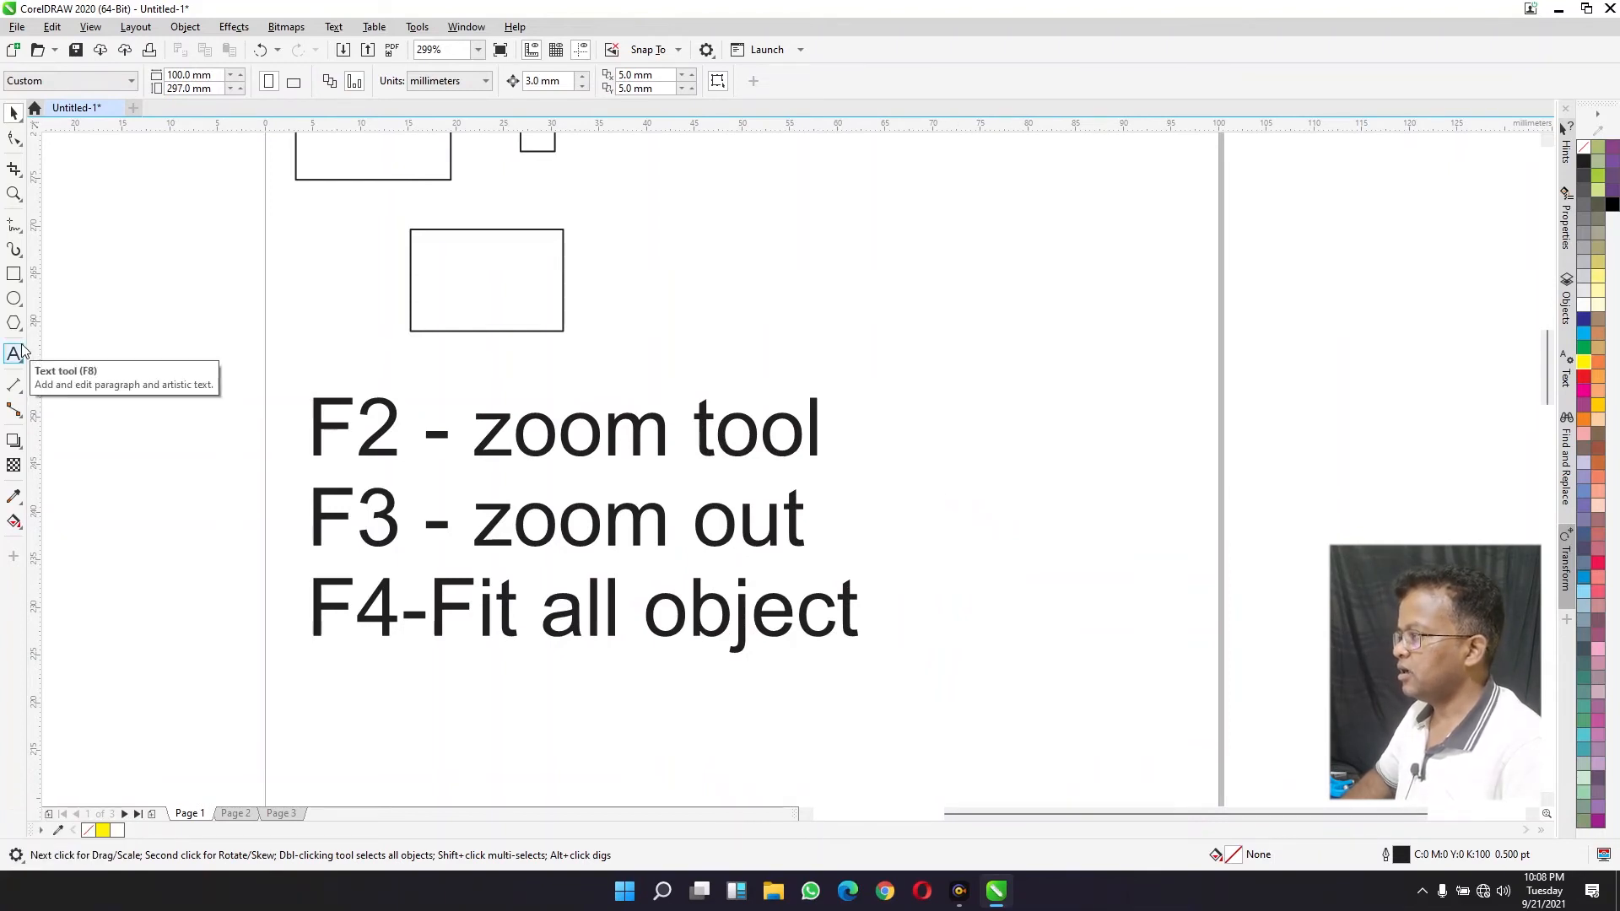
left_click_drag(339, 429, 1331, 405)
left_click(483, 477)
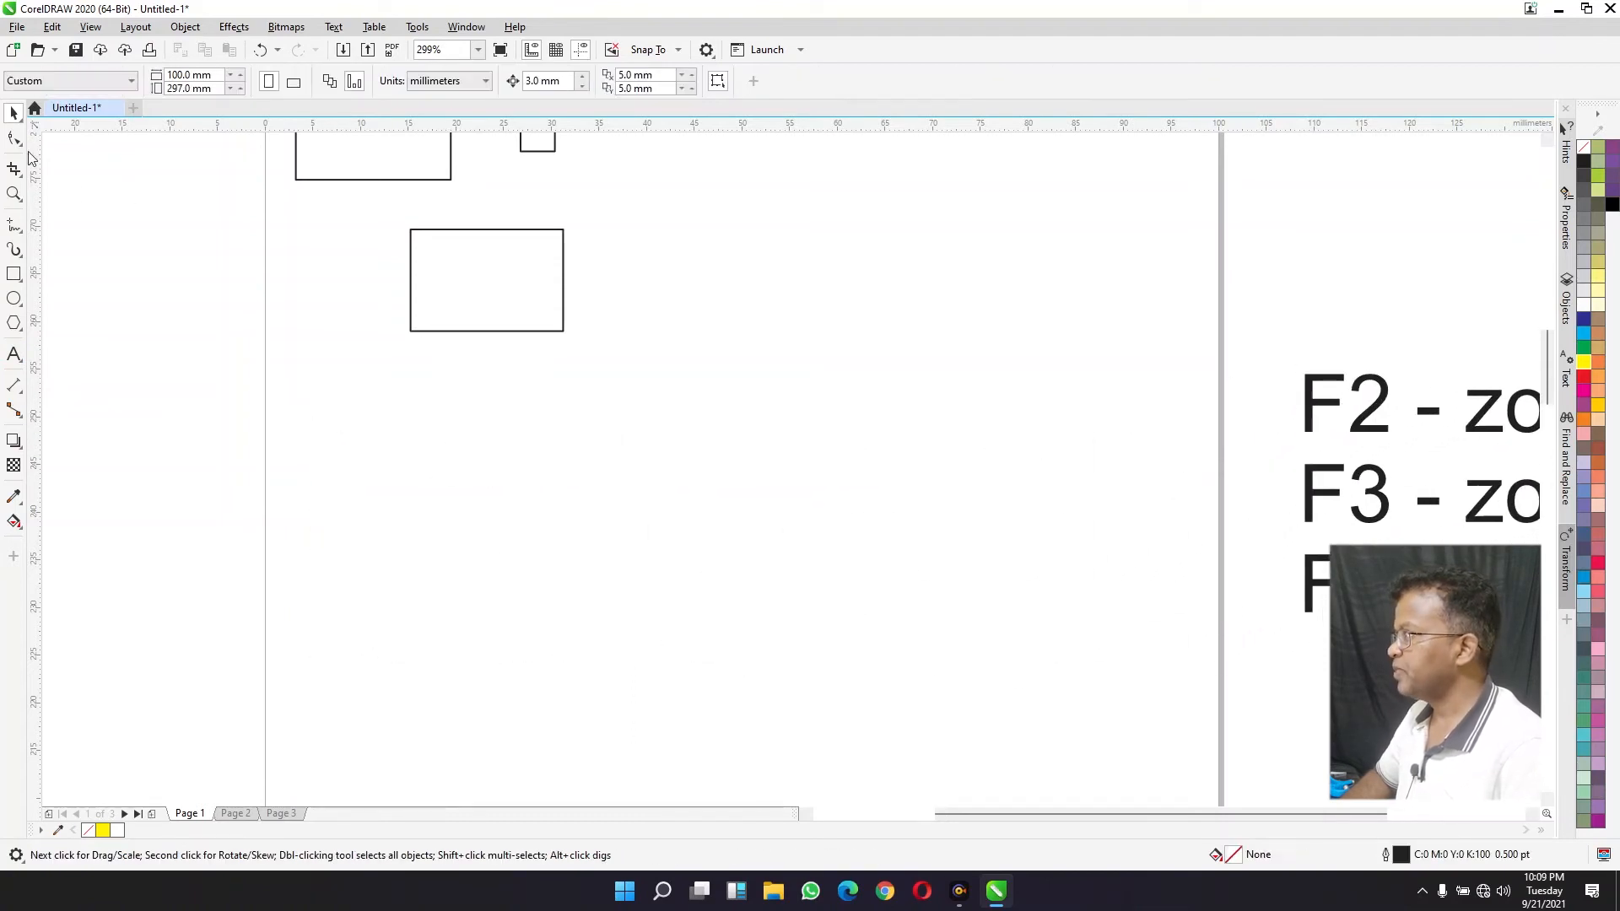
Step: Pan the view freehand with the Pan tool, from the rectangles across to the shortcuts text outside the page
scroll(181, 177, "up", 3)
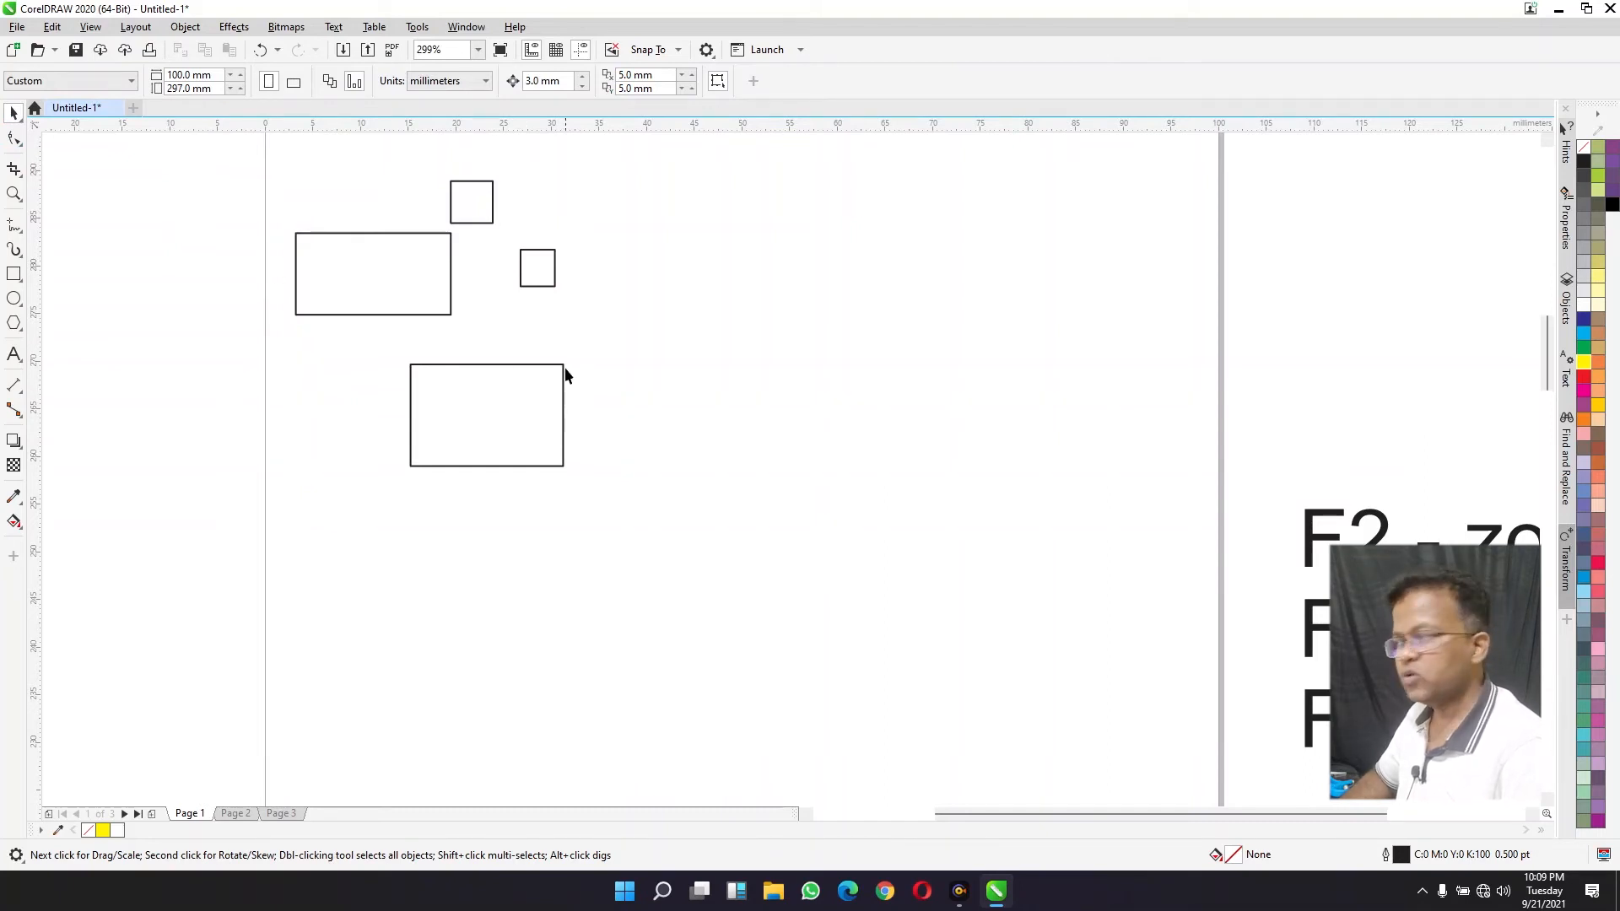
key("h")
left_click_drag(654, 354, 715, 577)
mouse_move(716, 654)
left_mouse_down()
mouse_move(675, 448)
mouse_move(264, 503)
left_mouse_up()
mouse_move(1038, 593)
left_mouse_down()
mouse_move(987, 593)
mouse_move(514, 411)
left_mouse_up()
mouse_move(652, 523)
left_mouse_down()
mouse_move(655, 477)
mouse_move(615, 416)
left_mouse_up()
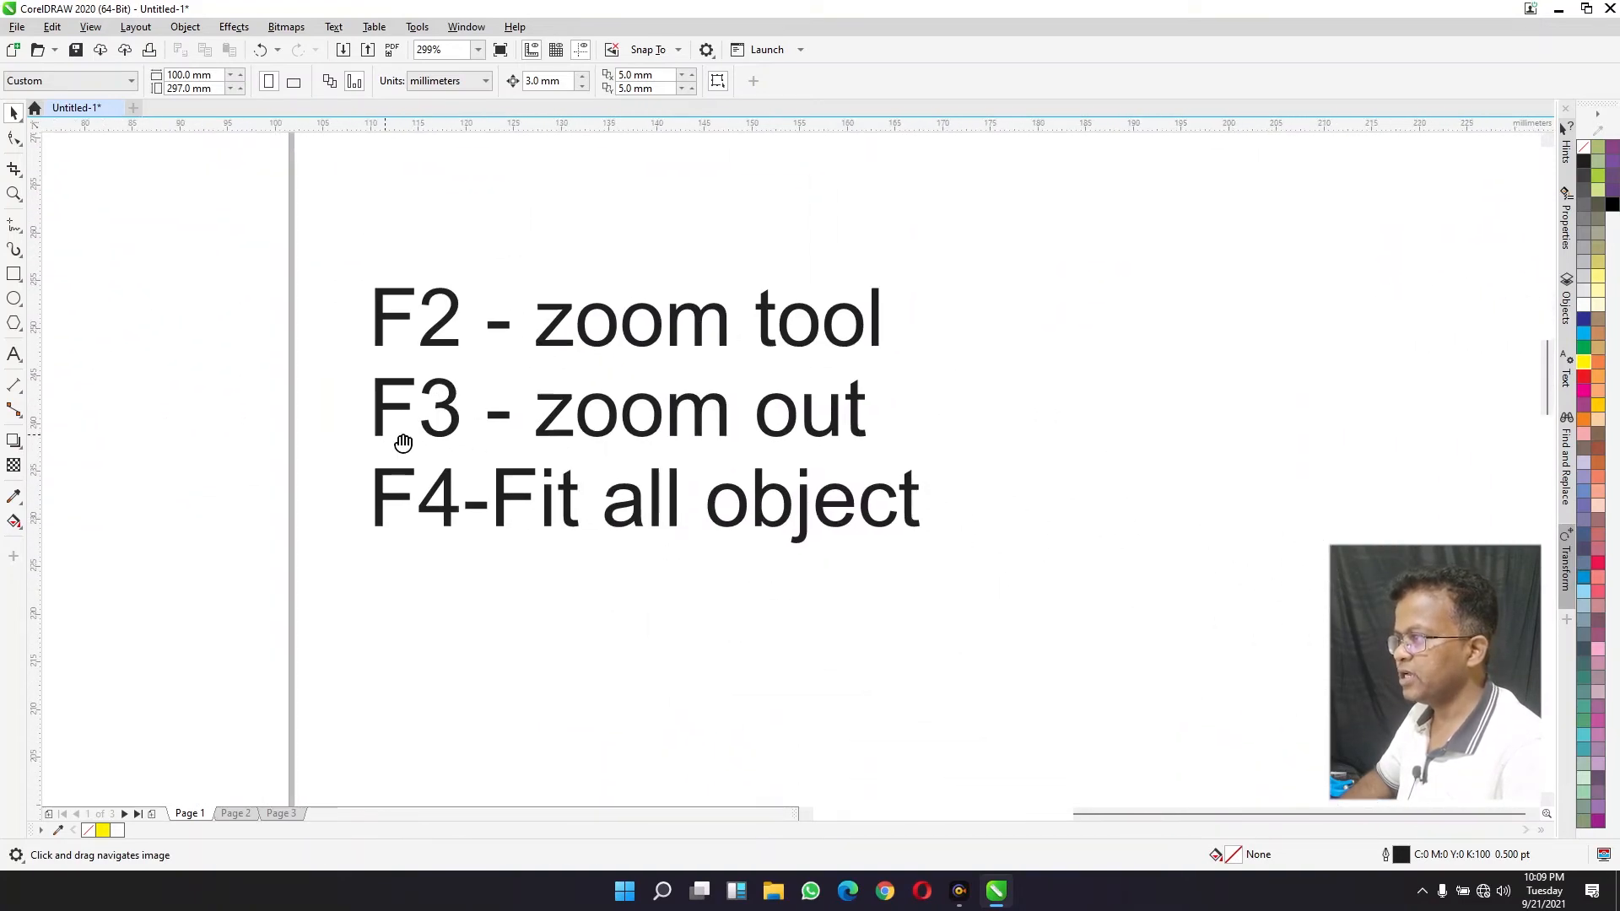
left_click_drag(400, 439, 653, 470)
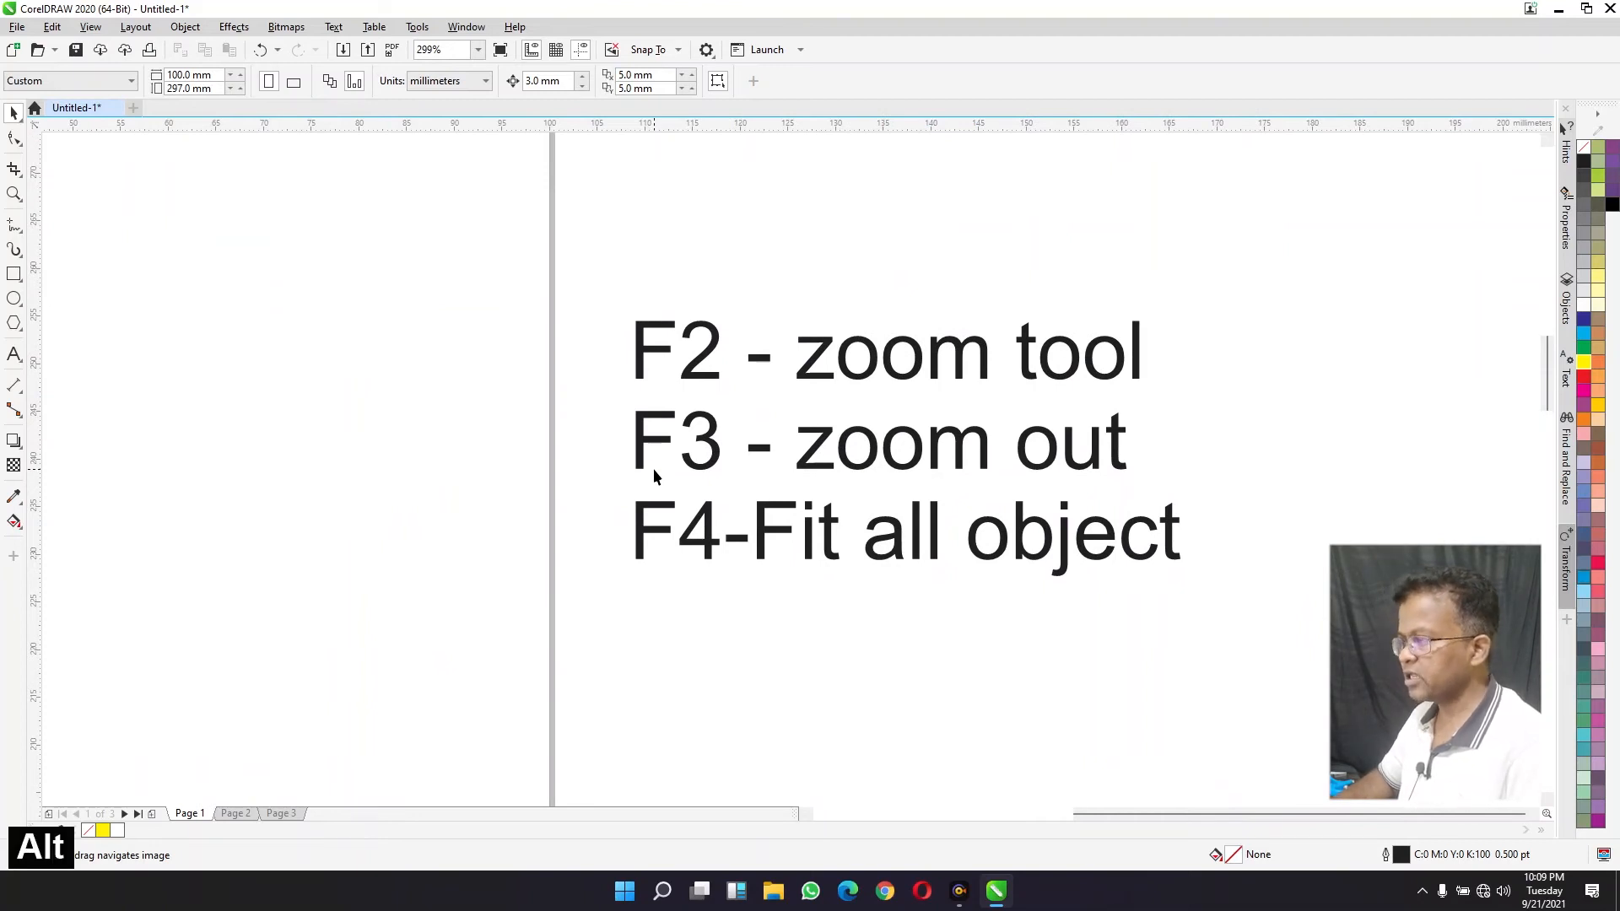
Step: Pan the view stepwise left, up, right and down, ending with the four rectangles in view
key("alt+Left")
key("alt+Left")
key("alt+Left")
key("alt+Left")
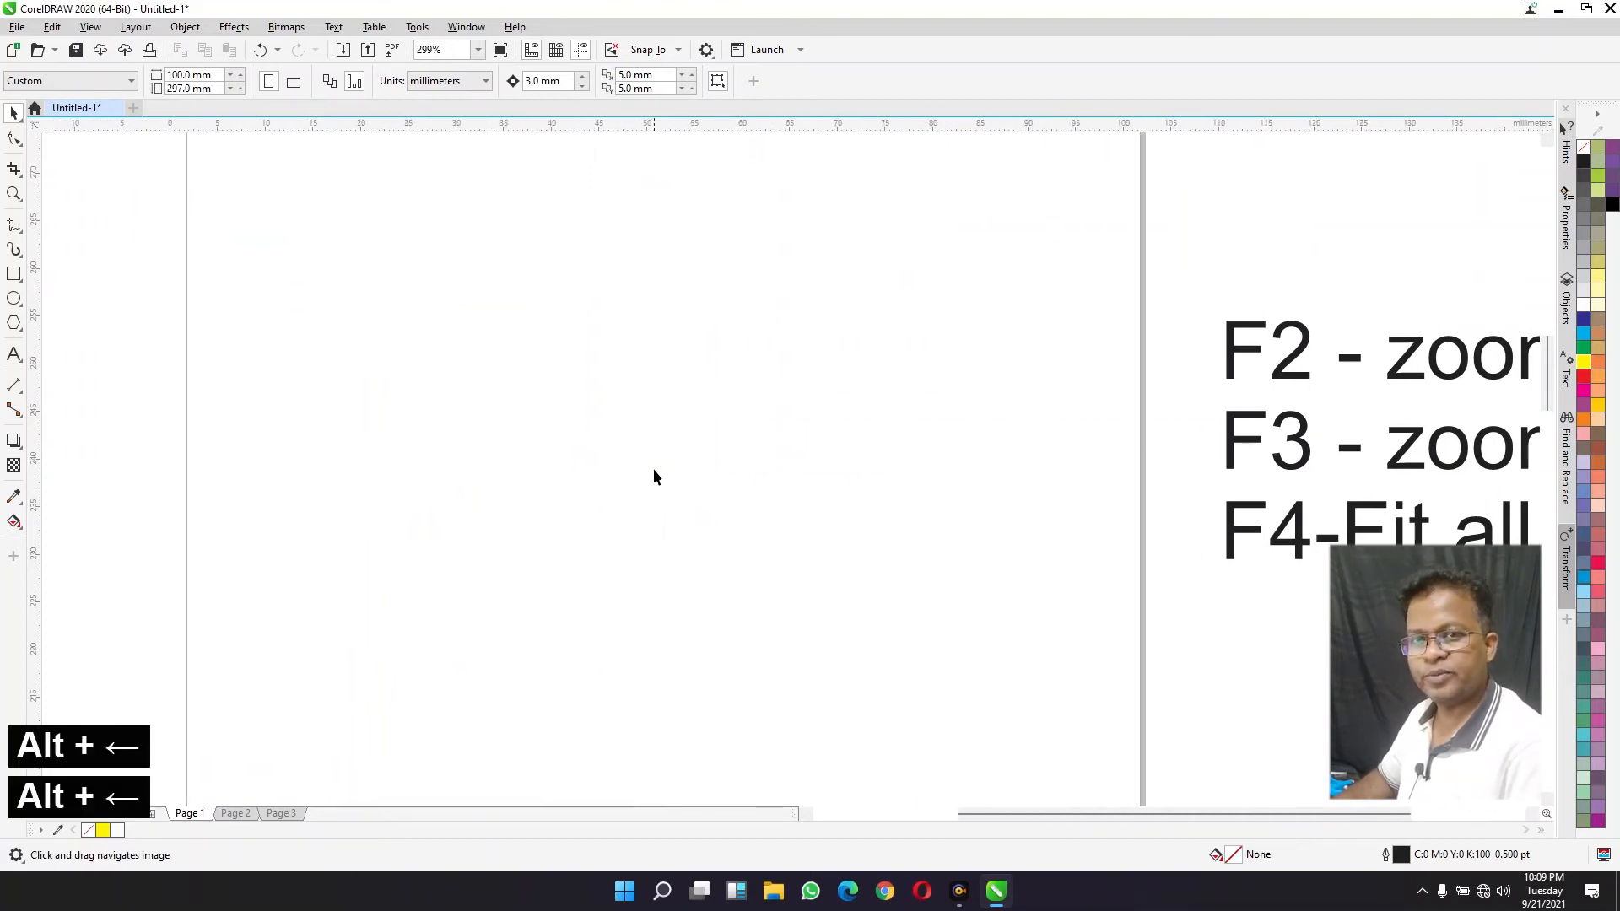
key("alt+Up")
key("alt+Up")
key("alt+Up")
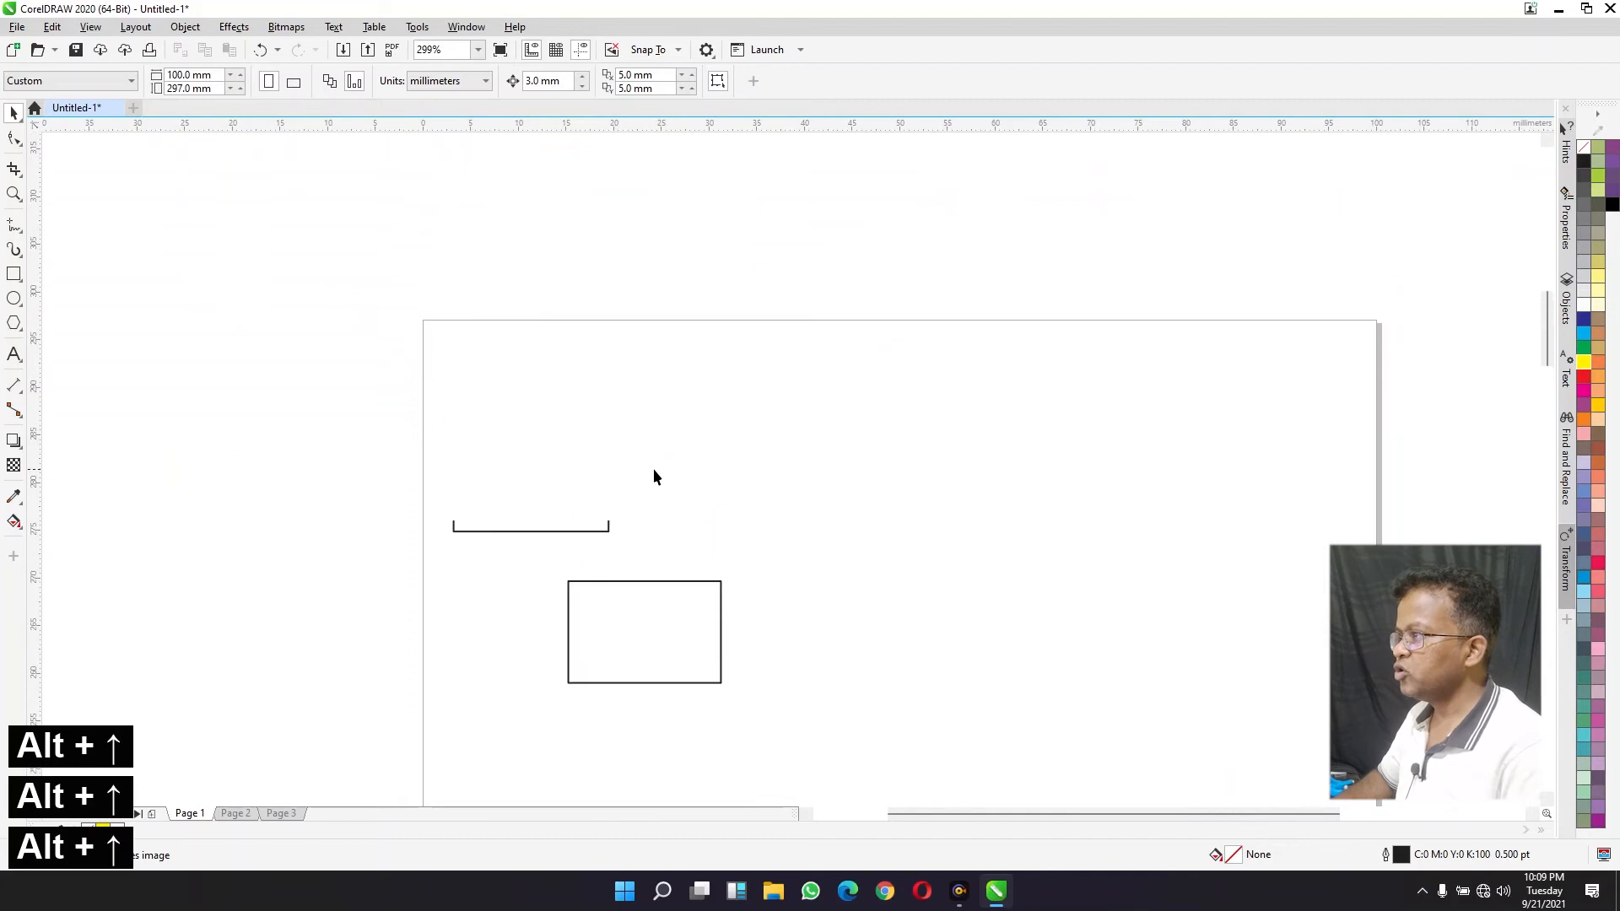
key("alt+Right")
key("alt+Right")
key("alt+Down")
key("alt+Down")
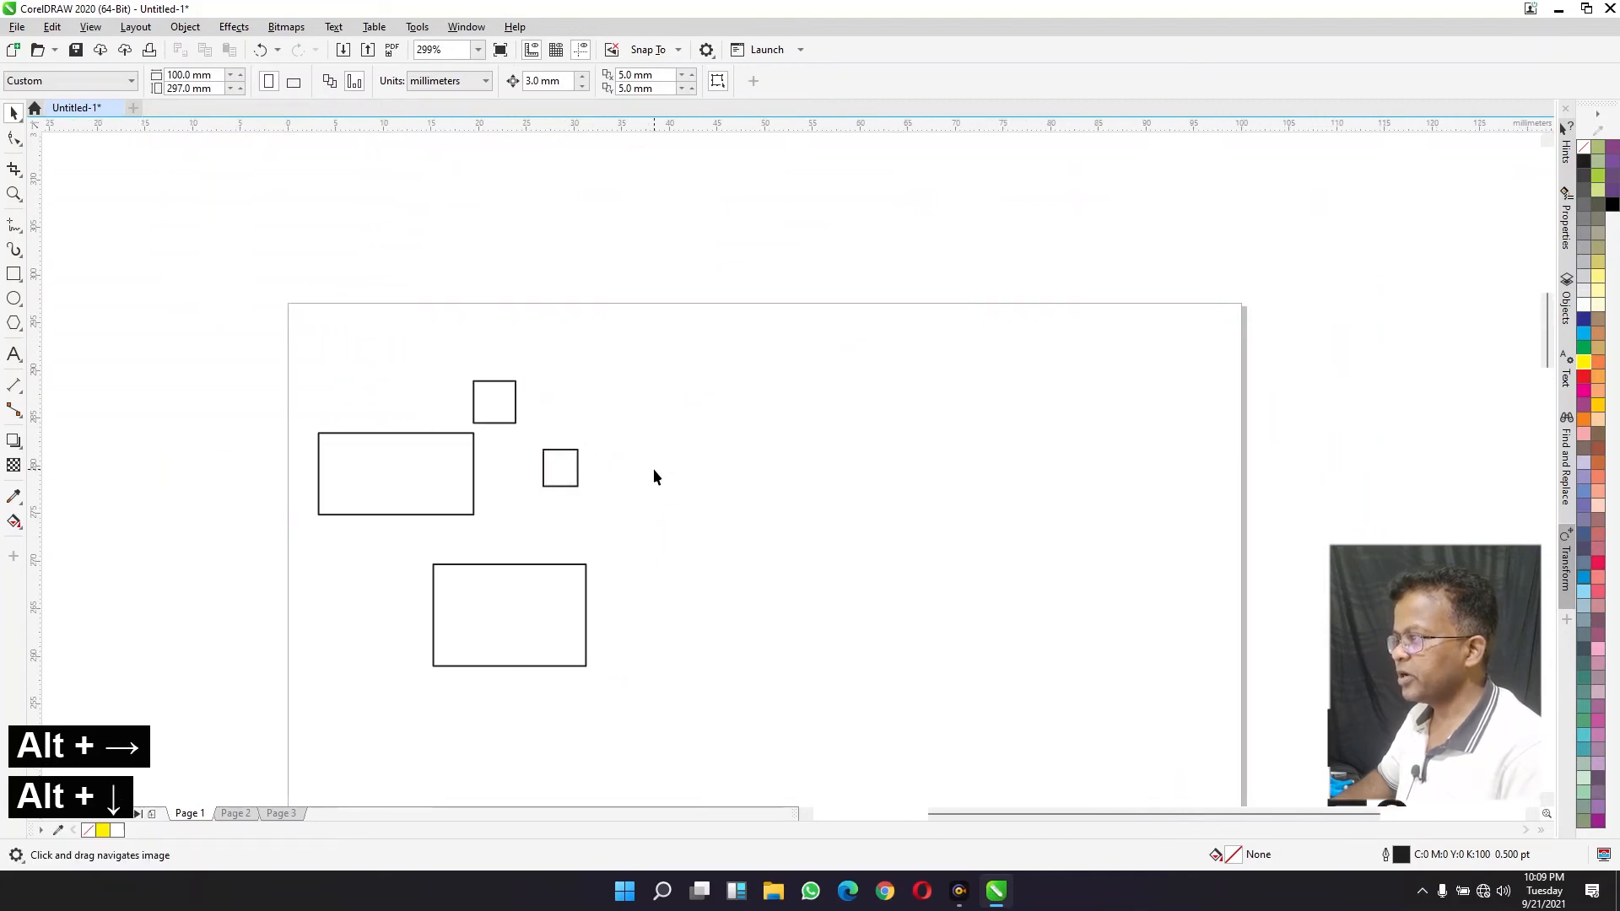
key("alt+Left")
key("alt+Up")
key("alt+Up")
key("alt+Up")
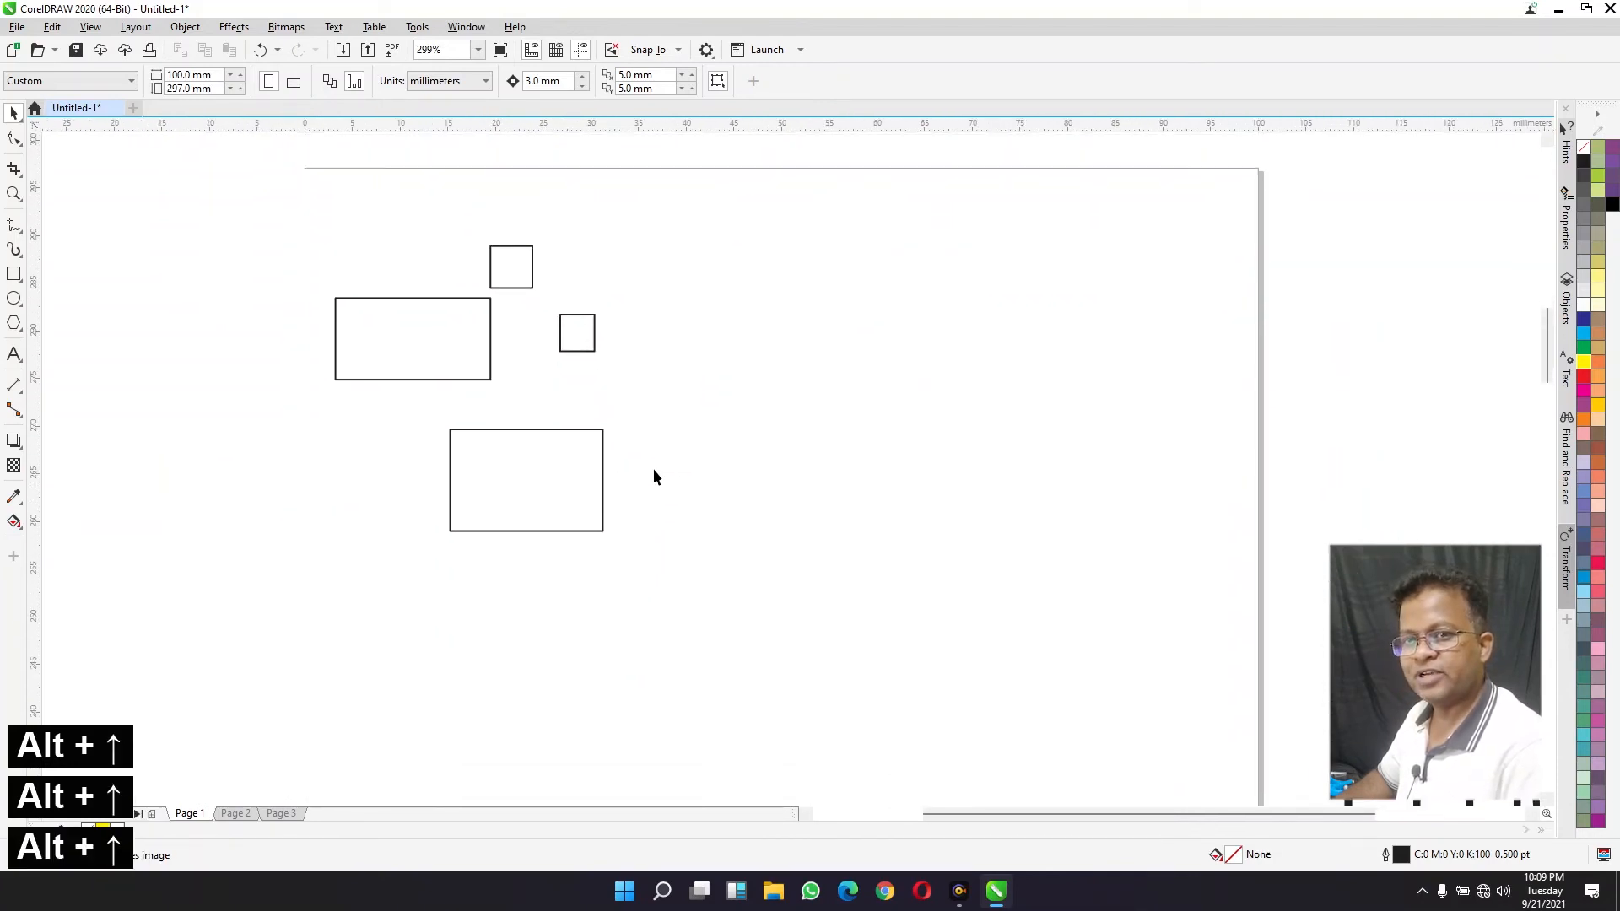
key("alt+Left")
key("alt+Up")
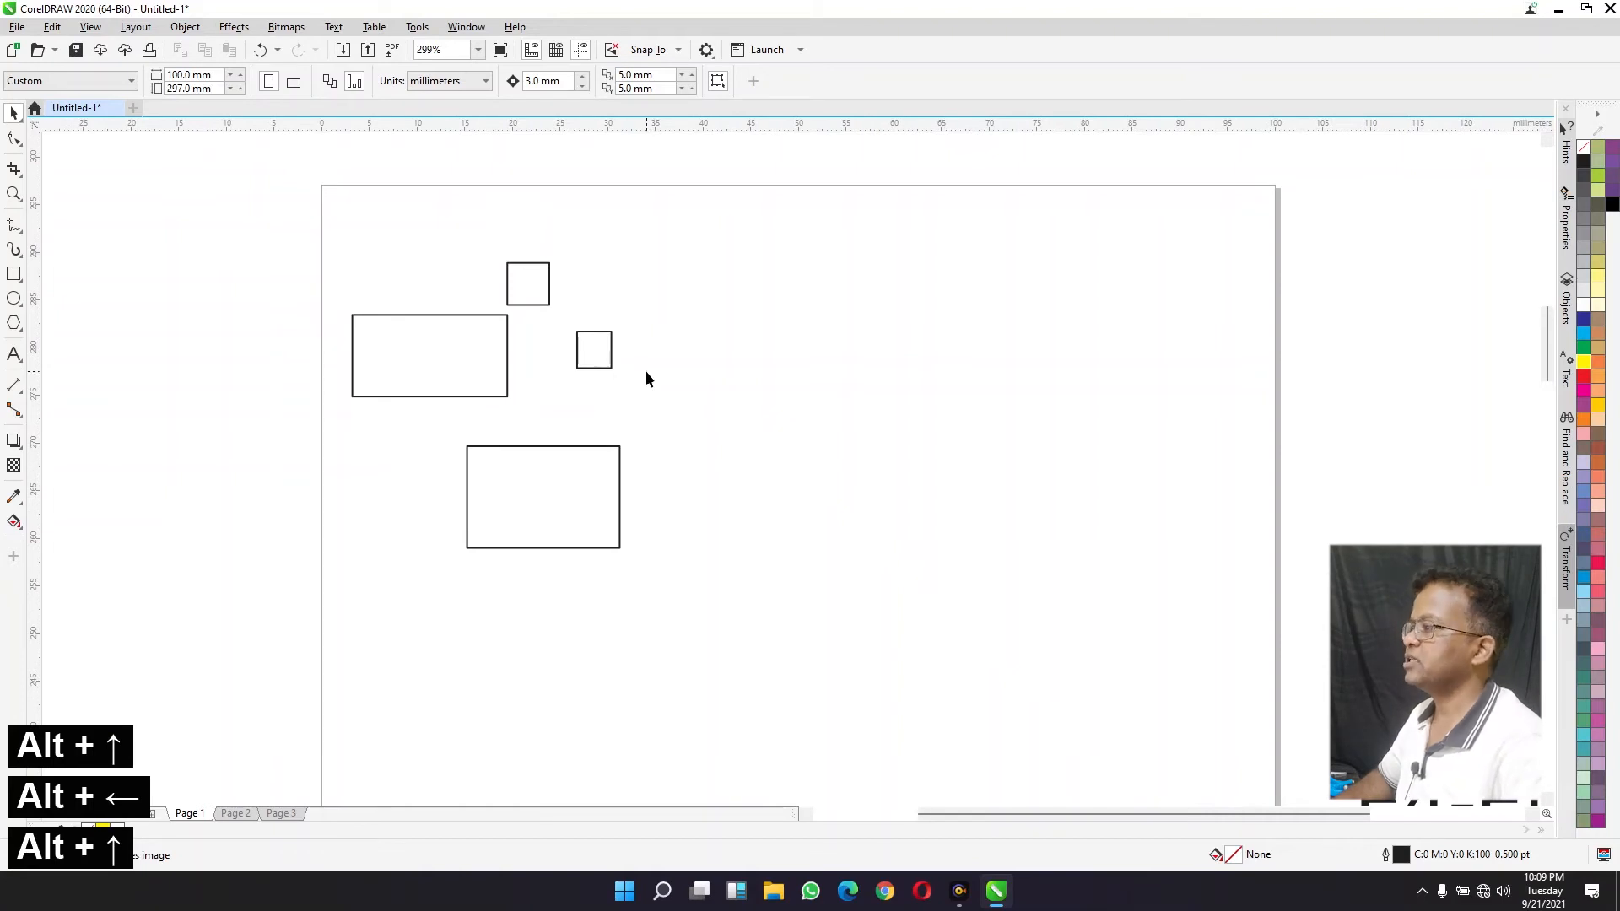
Step: Delete all objects, including the four rectangles and the shortcuts text
key("ctrl")
key("ctrl+a")
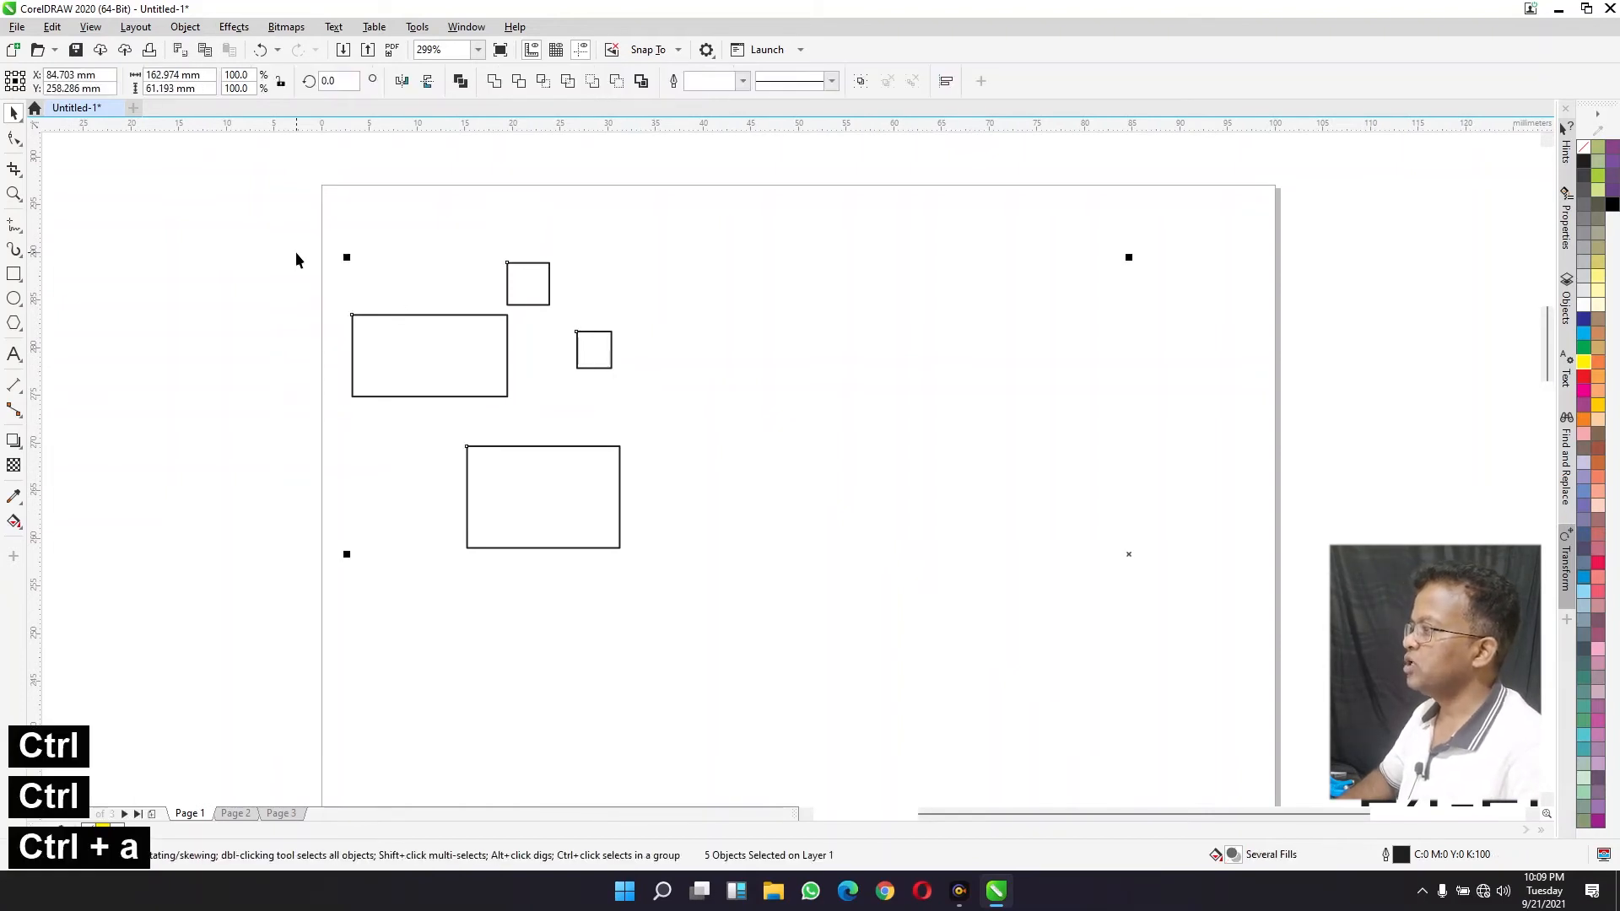
key("Delete")
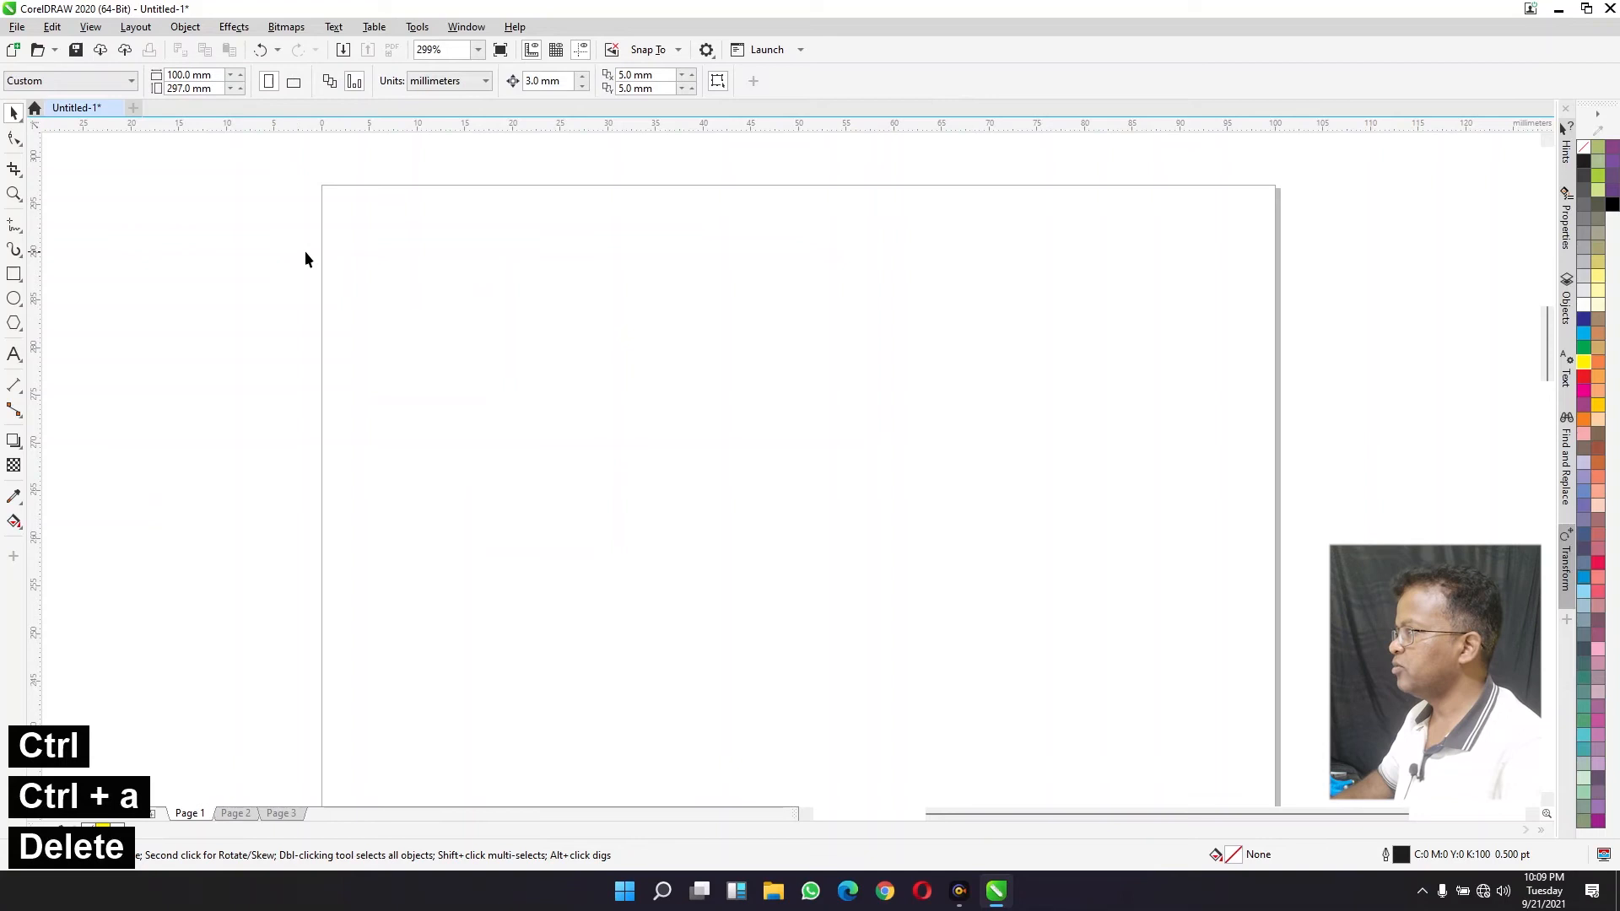
Step: Zoom in on the upper part of the blank page and switch back and forth between the Zoom and Pick tools
key("F2")
left_click_drag(288, 164, 1307, 657)
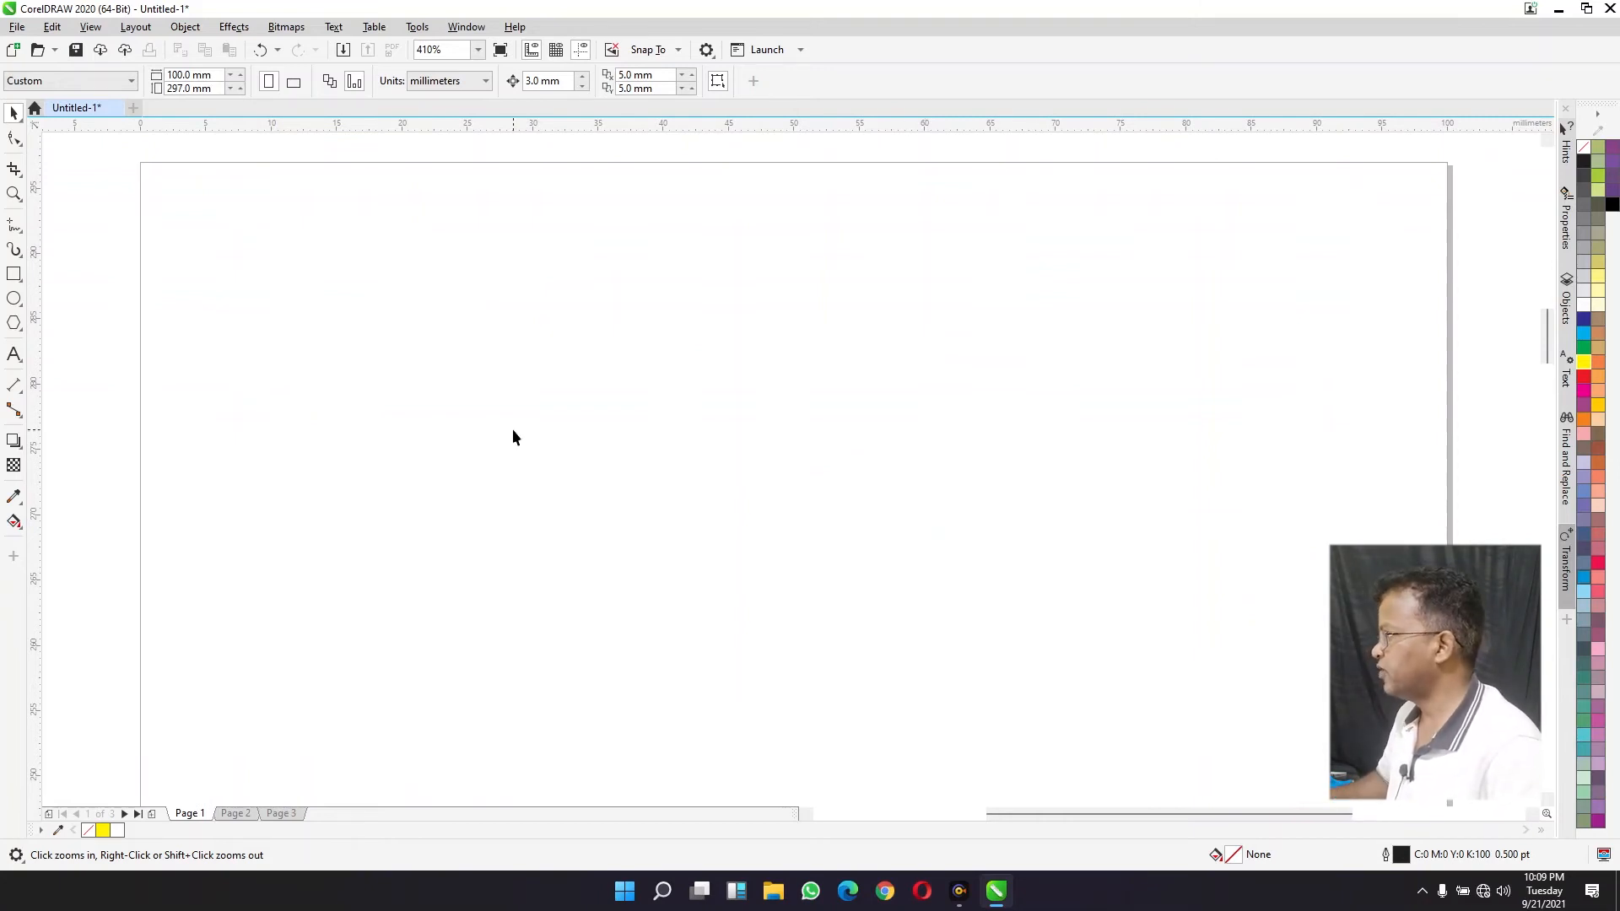
left_click(11, 113)
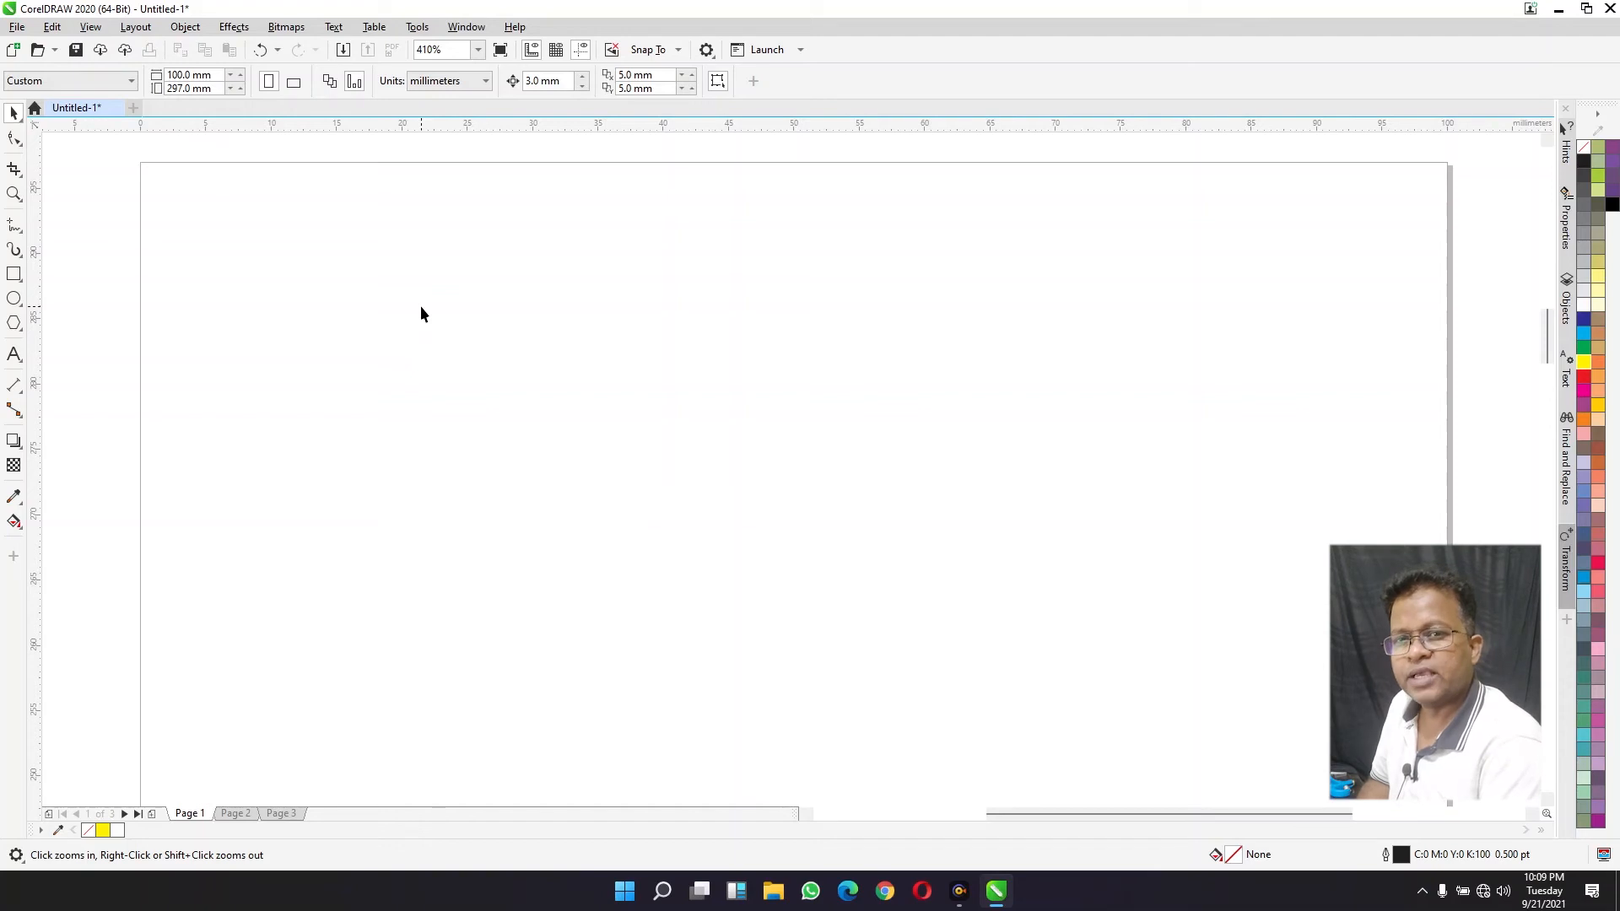
key("space")
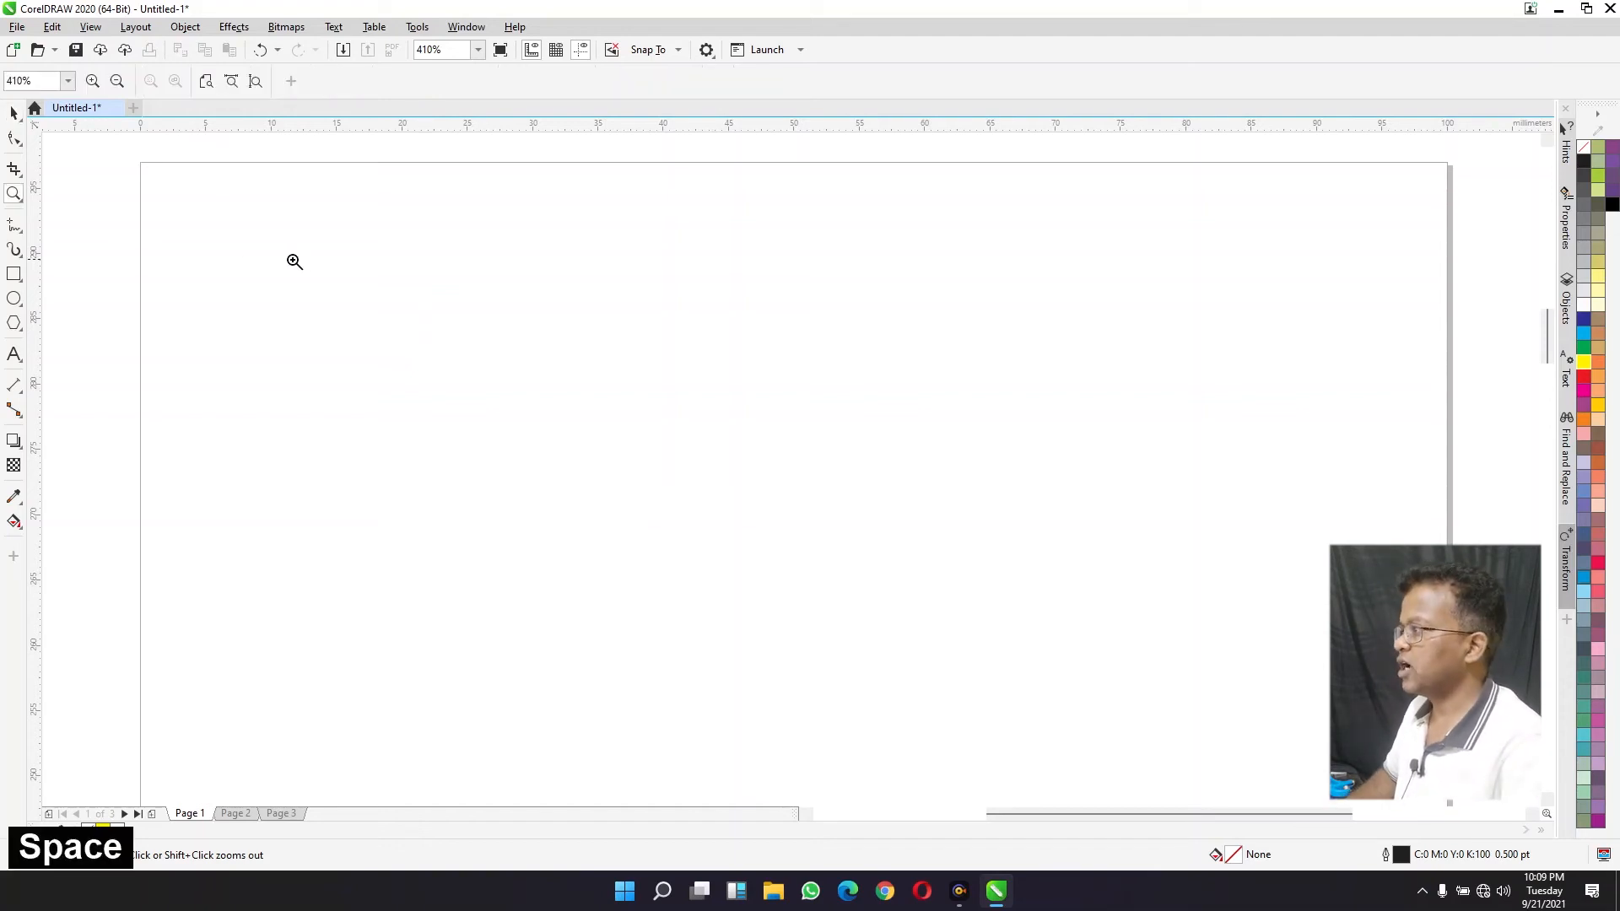
key("space")
Step: Add artistic text near the page's upper-left corner with the words select, move and scale on separate lines
key("F8")
left_click(204, 238)
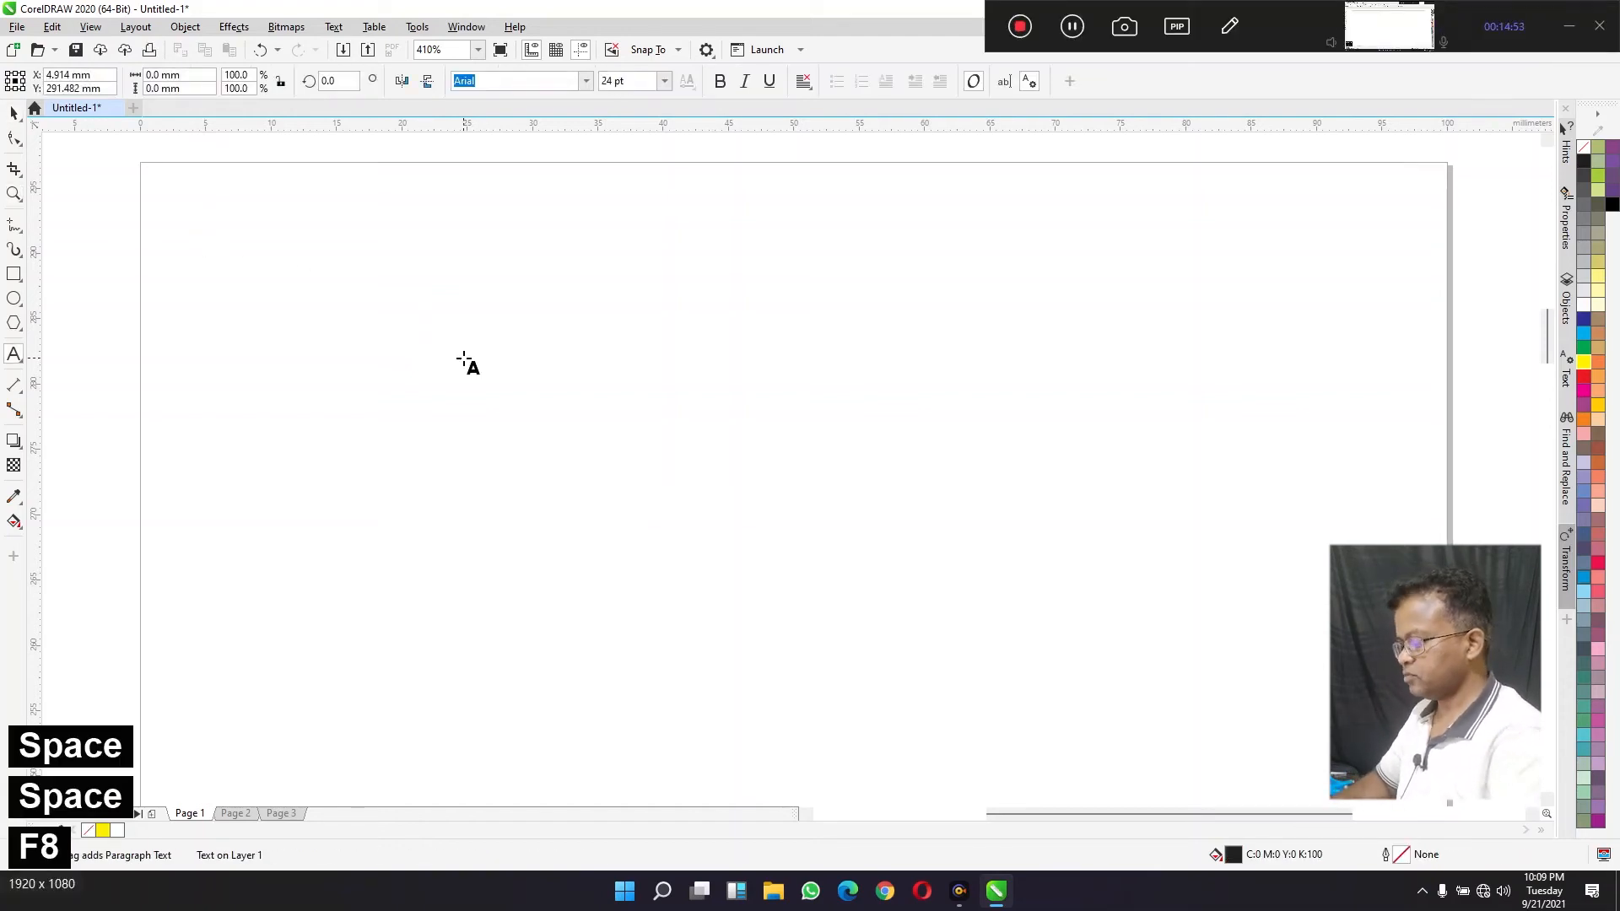
type("select")
key("Return")
type("move")
key("Return")
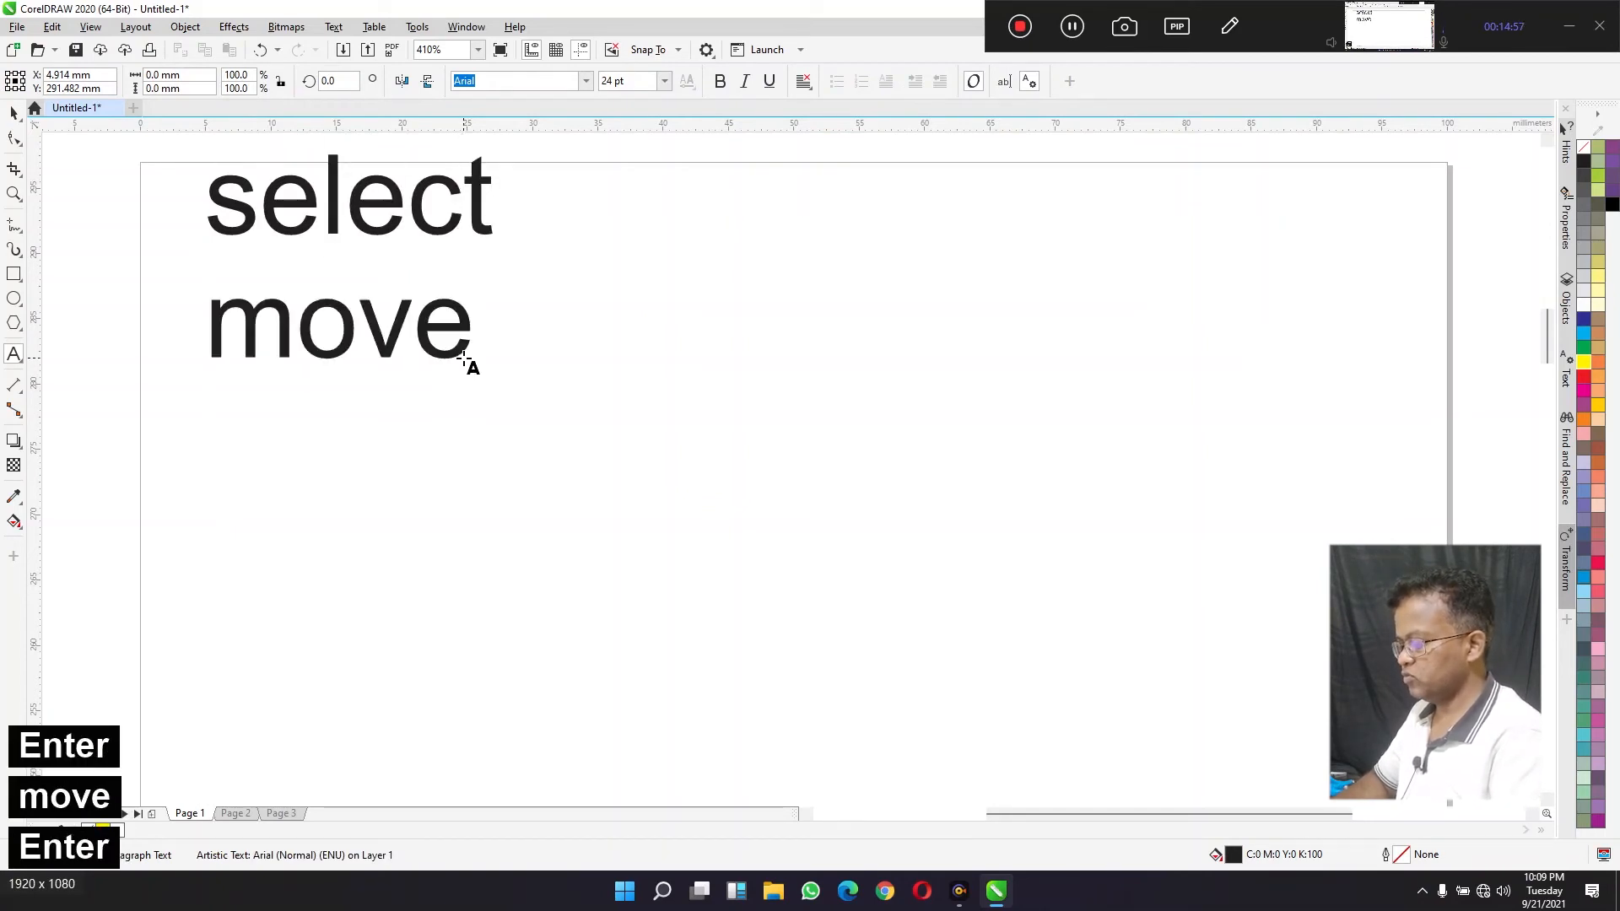
type("scale")
key("Return")
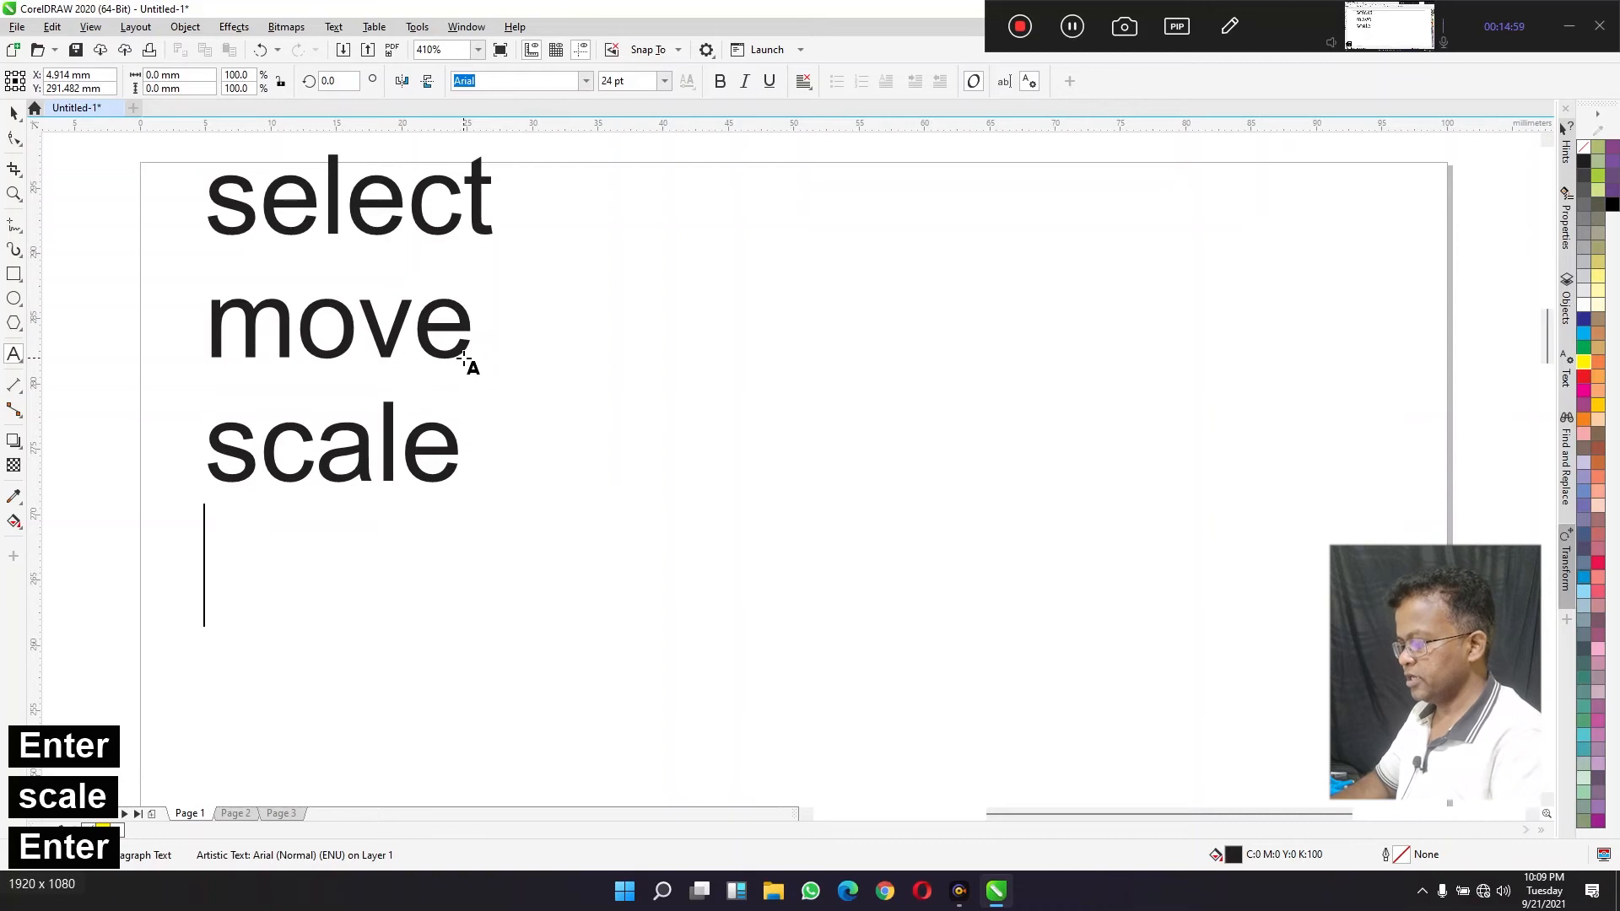
Step: Extend the text list with the lines rotate, skew and copy, and finish editing the text
type("rotate")
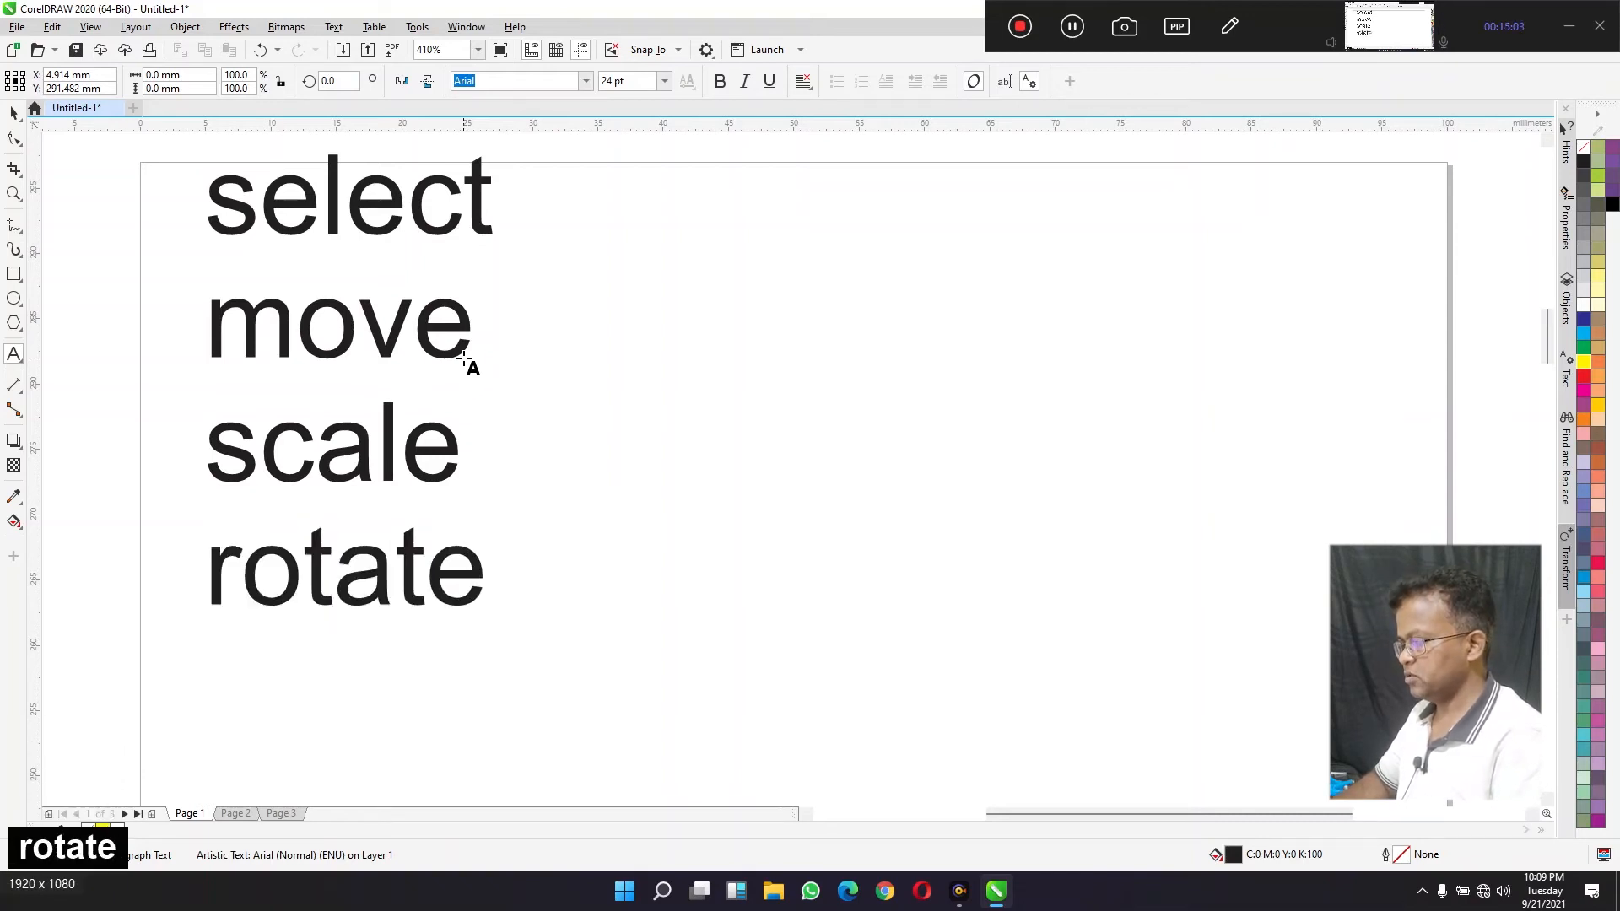
key("Return")
type("skew")
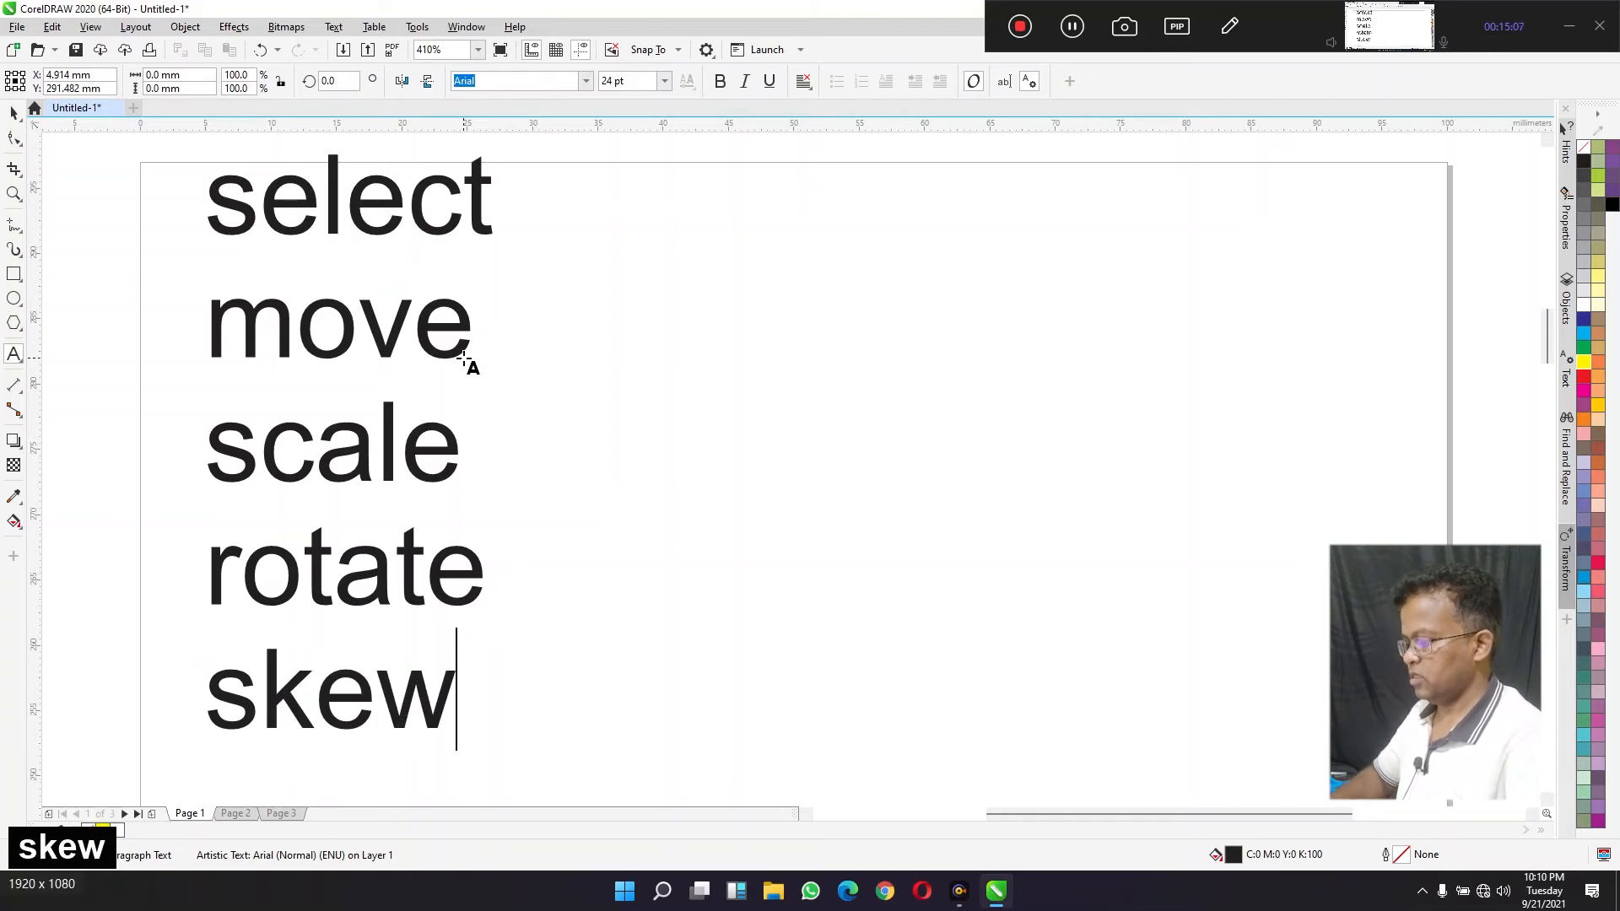
key("Return")
type("copy")
key("ctrl+space")
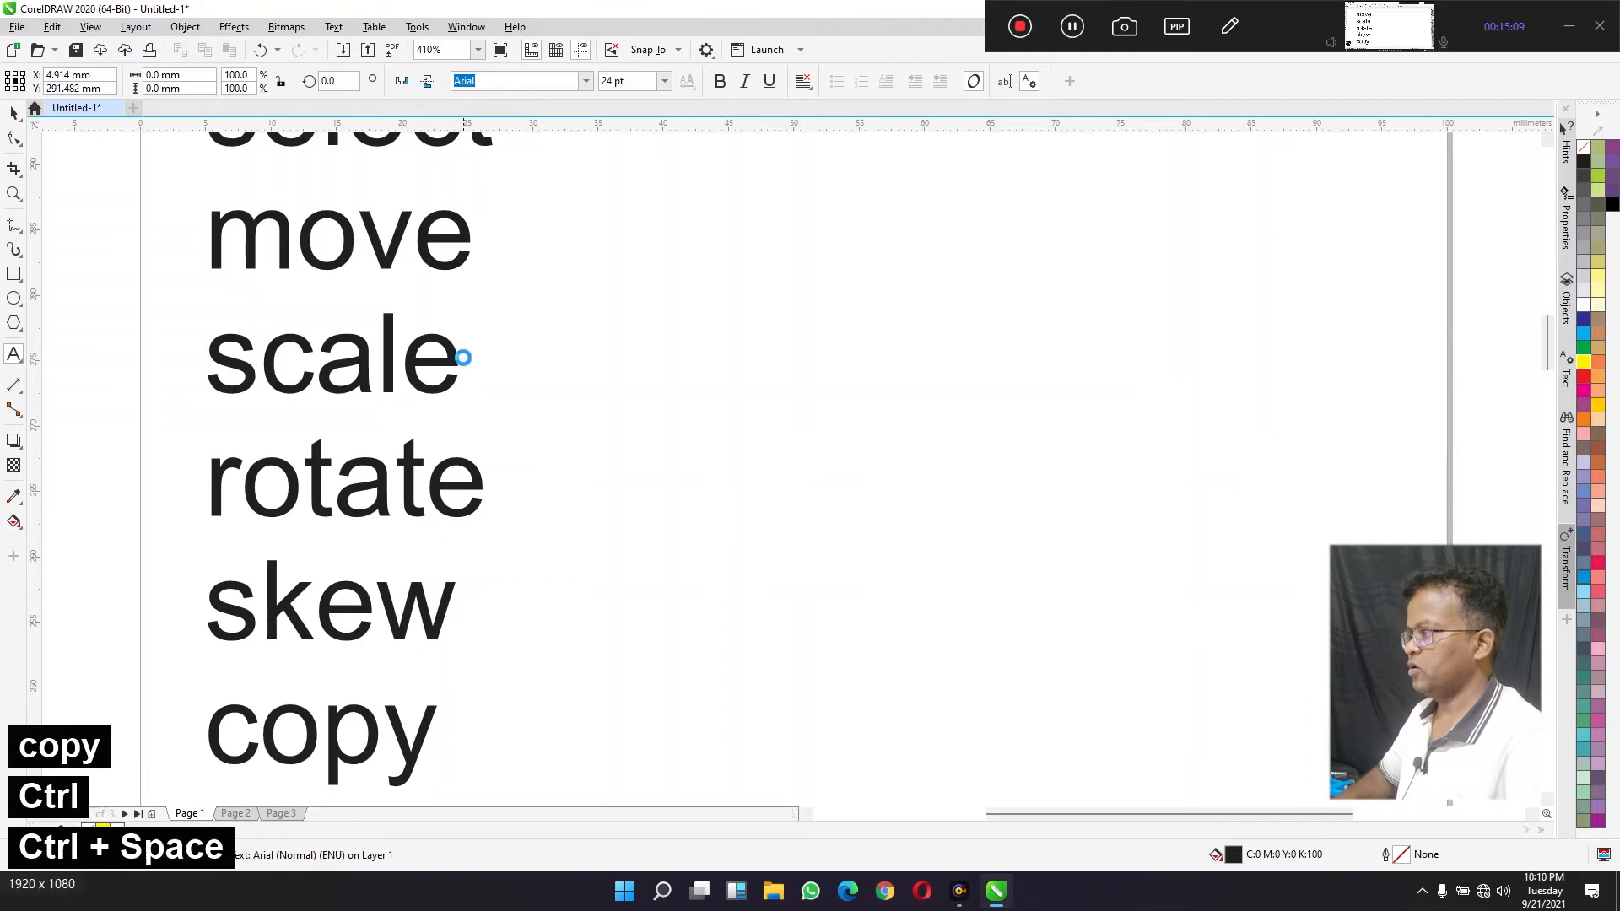
Step: Move the text list slightly down so it sits fully inside the page's upper-left area, and deselect it
scroll(476, 341, "down", 3)
key("z")
left_click_drag(236, 167, 981, 652)
key("space")
left_click_drag(486, 402, 476, 443)
left_click(841, 517)
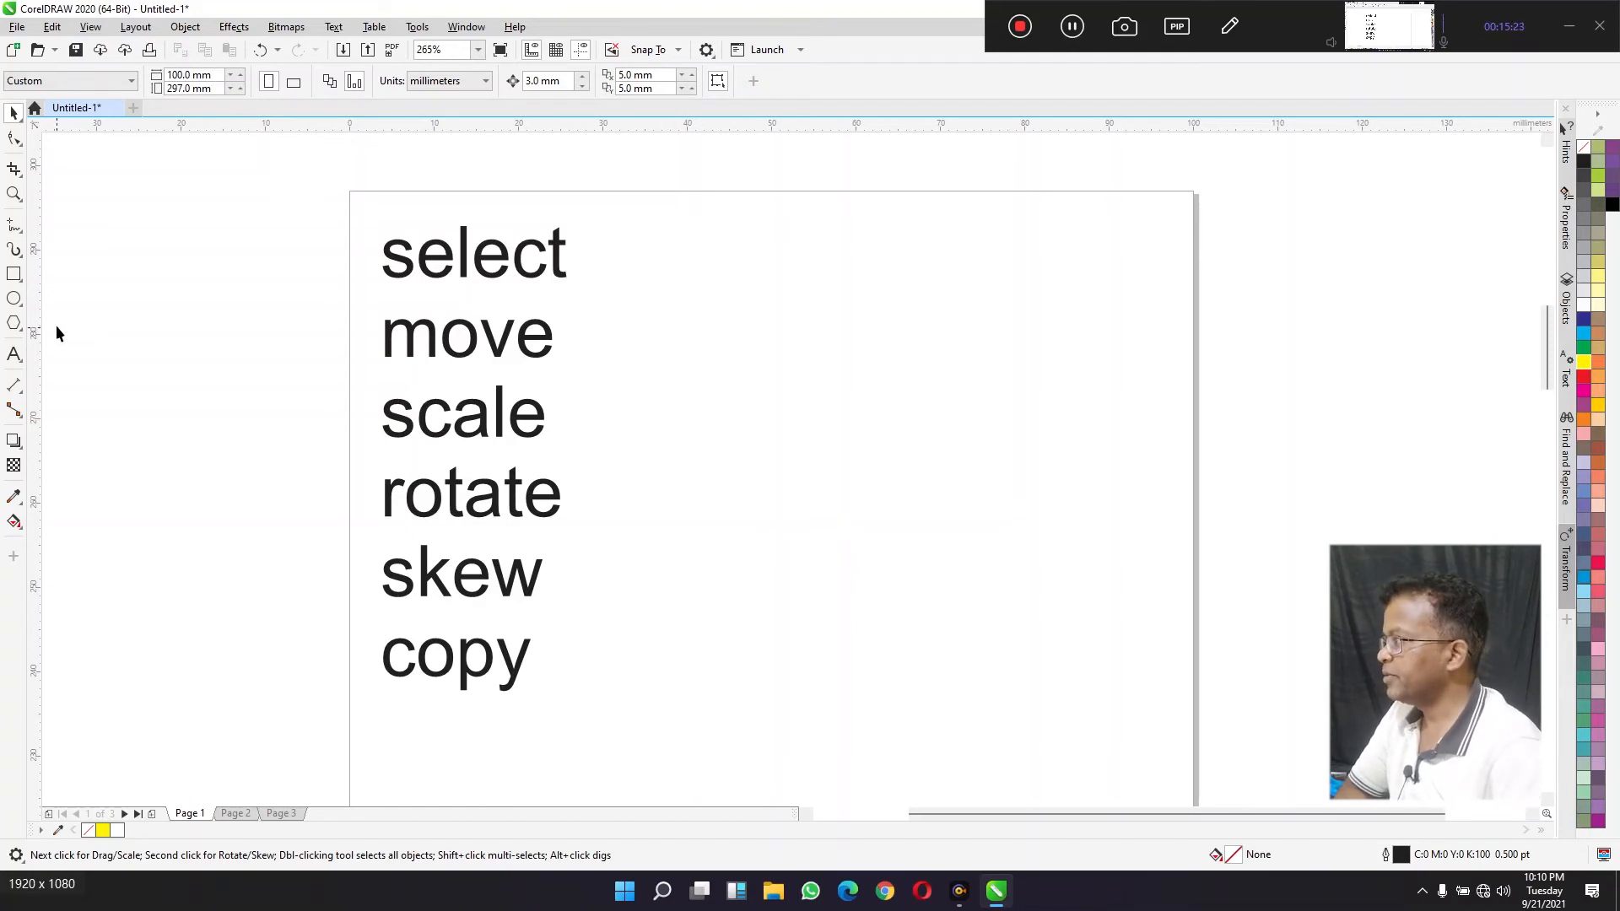
Step: Draw a rectangle about 36 mm wide and 27 mm high beside the text list, deselect it and reselect it by its outline
left_click(14, 274)
left_click_drag(746, 360, 1051, 591)
key("space")
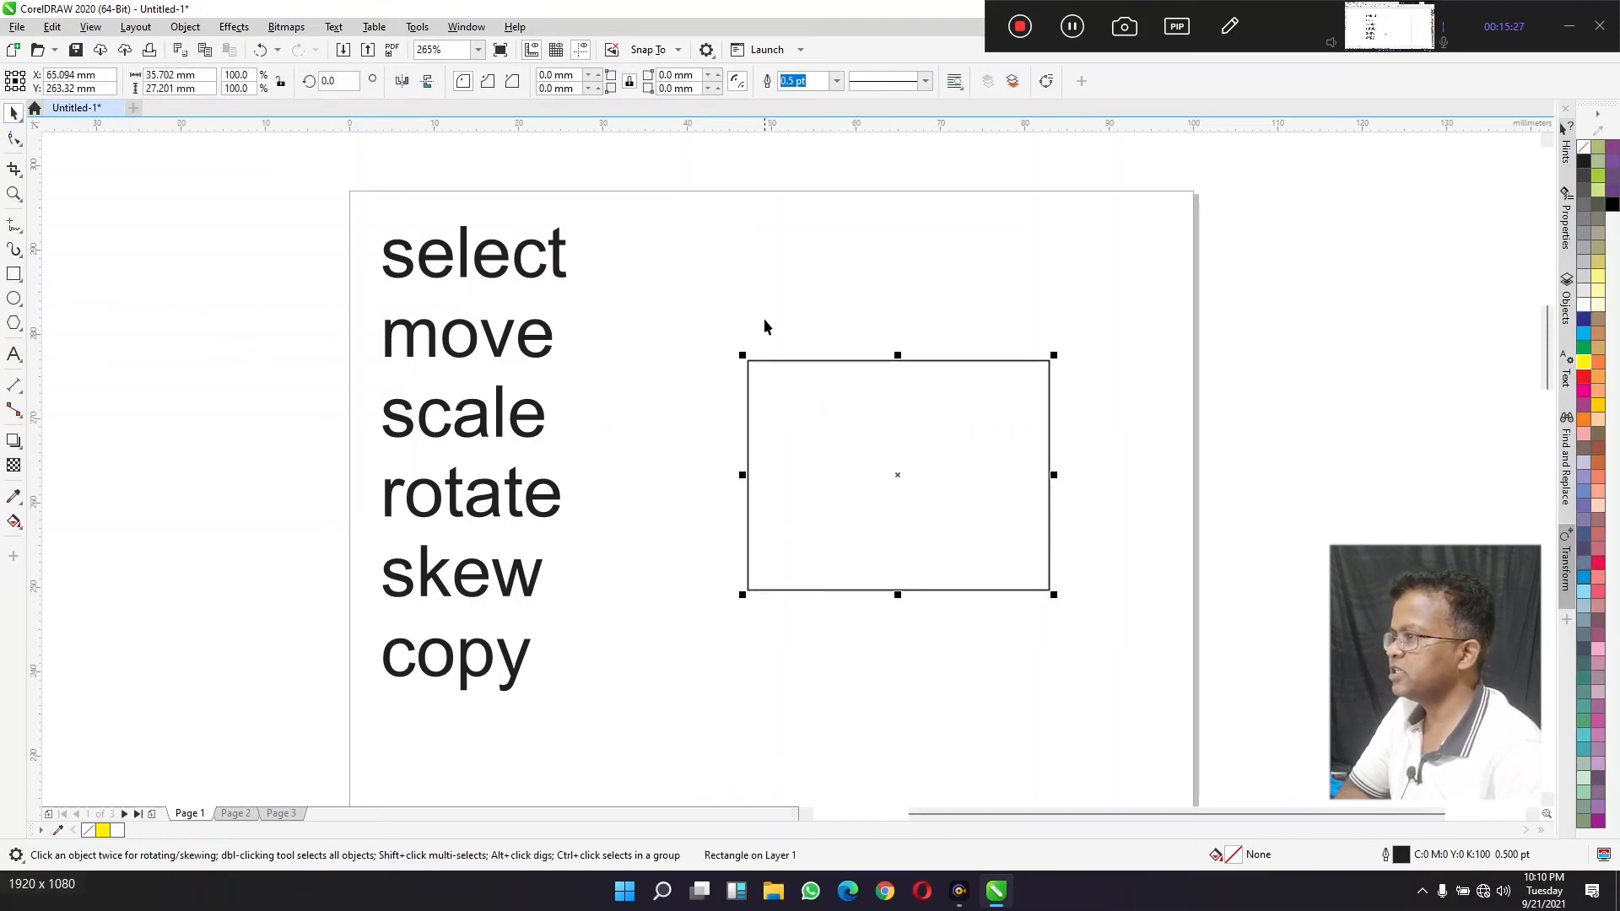
left_click(843, 448)
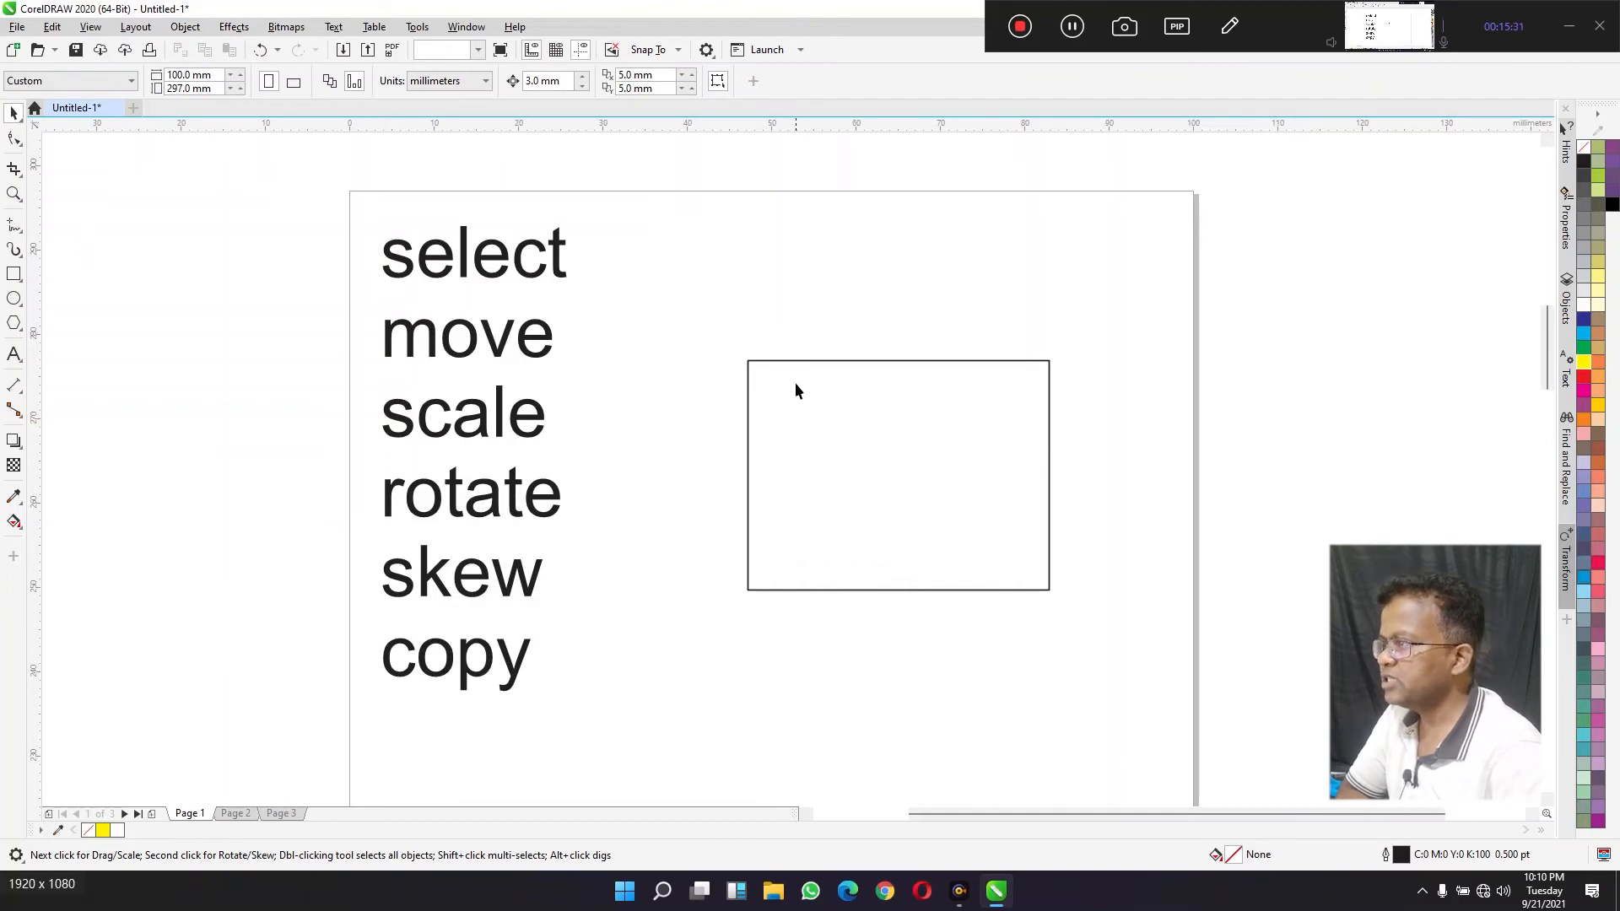
left_click(811, 591)
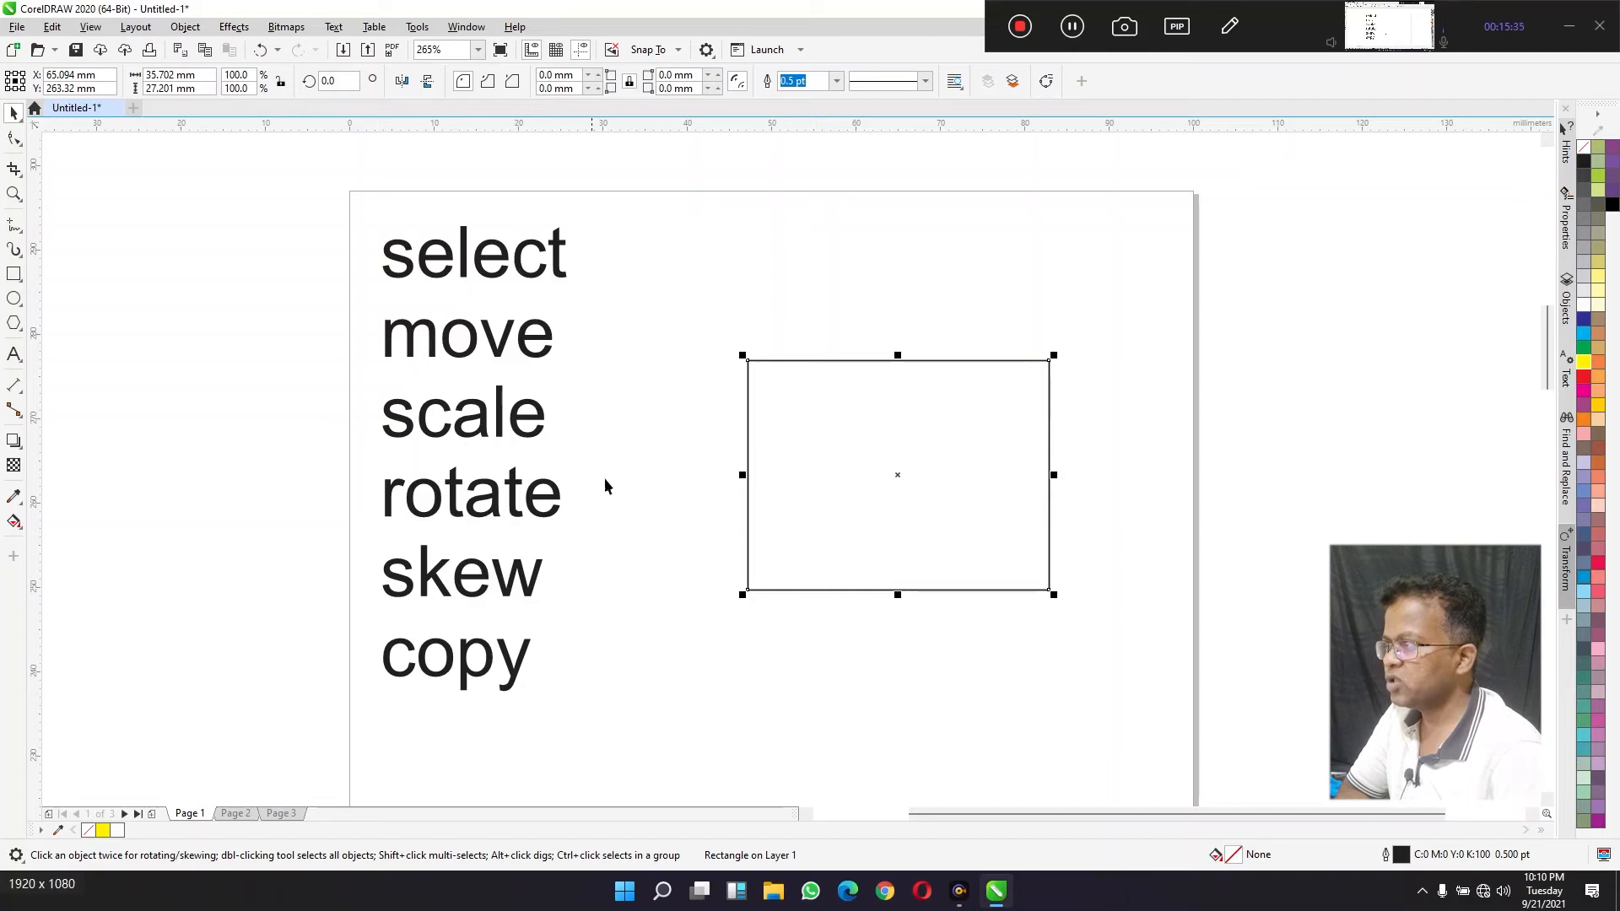
Step: Move the rectangle freehand to several positions, ending at about X 50.2 mm, Y 265.2 mm
left_click_drag(941, 519, 775, 593)
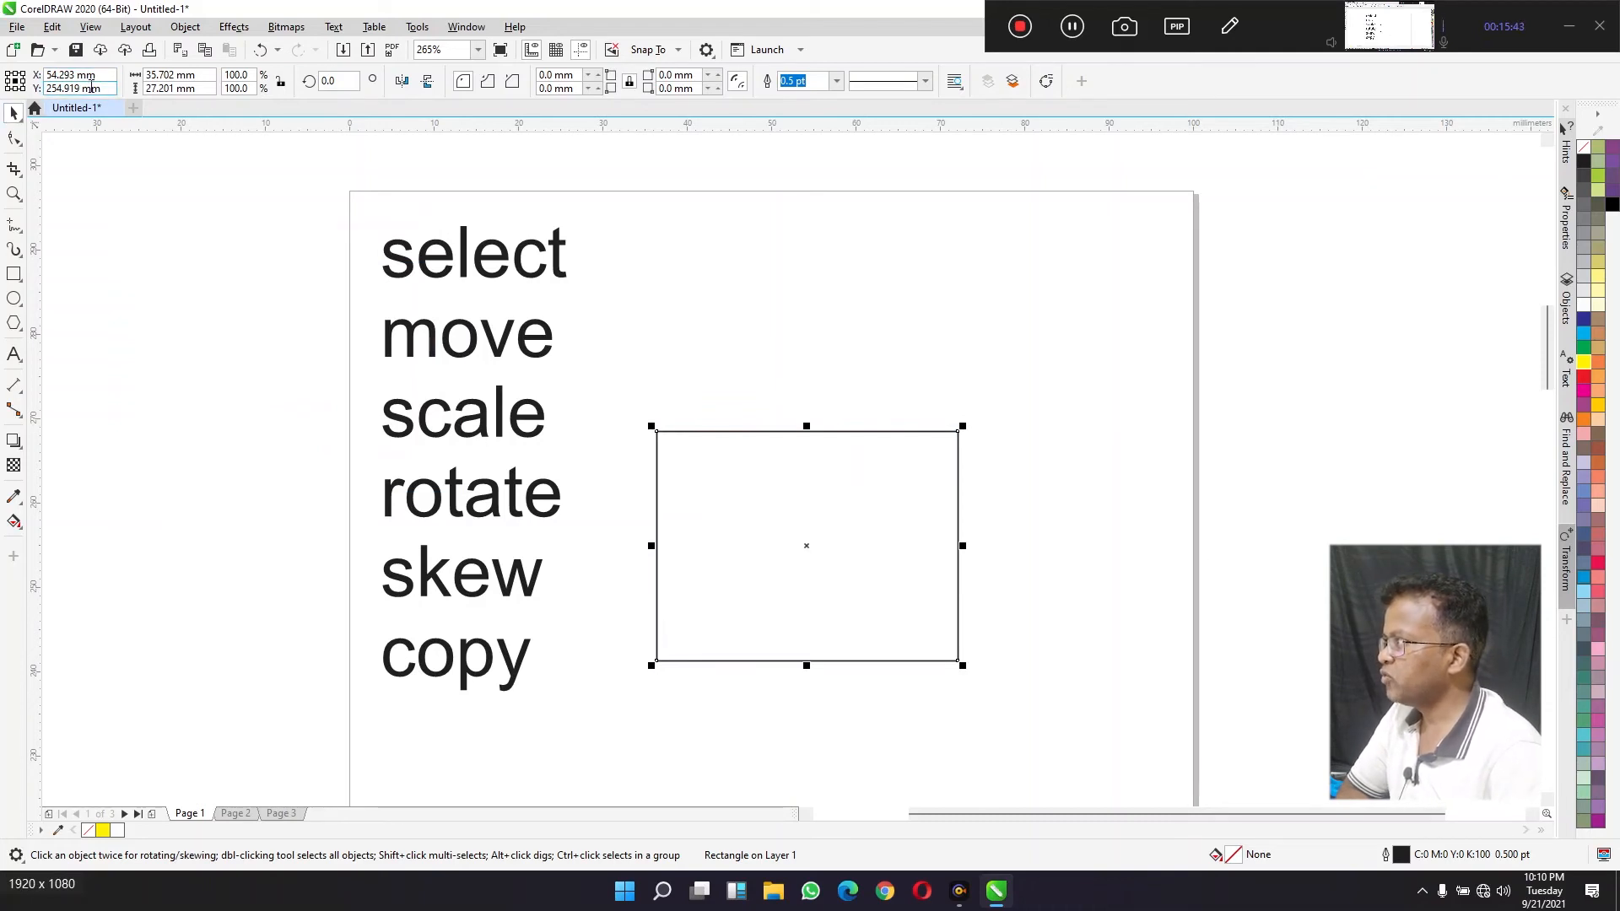
mouse_move(807, 604)
left_mouse_down()
mouse_move(951, 466)
mouse_move(1132, 394)
mouse_move(783, 624)
left_mouse_up()
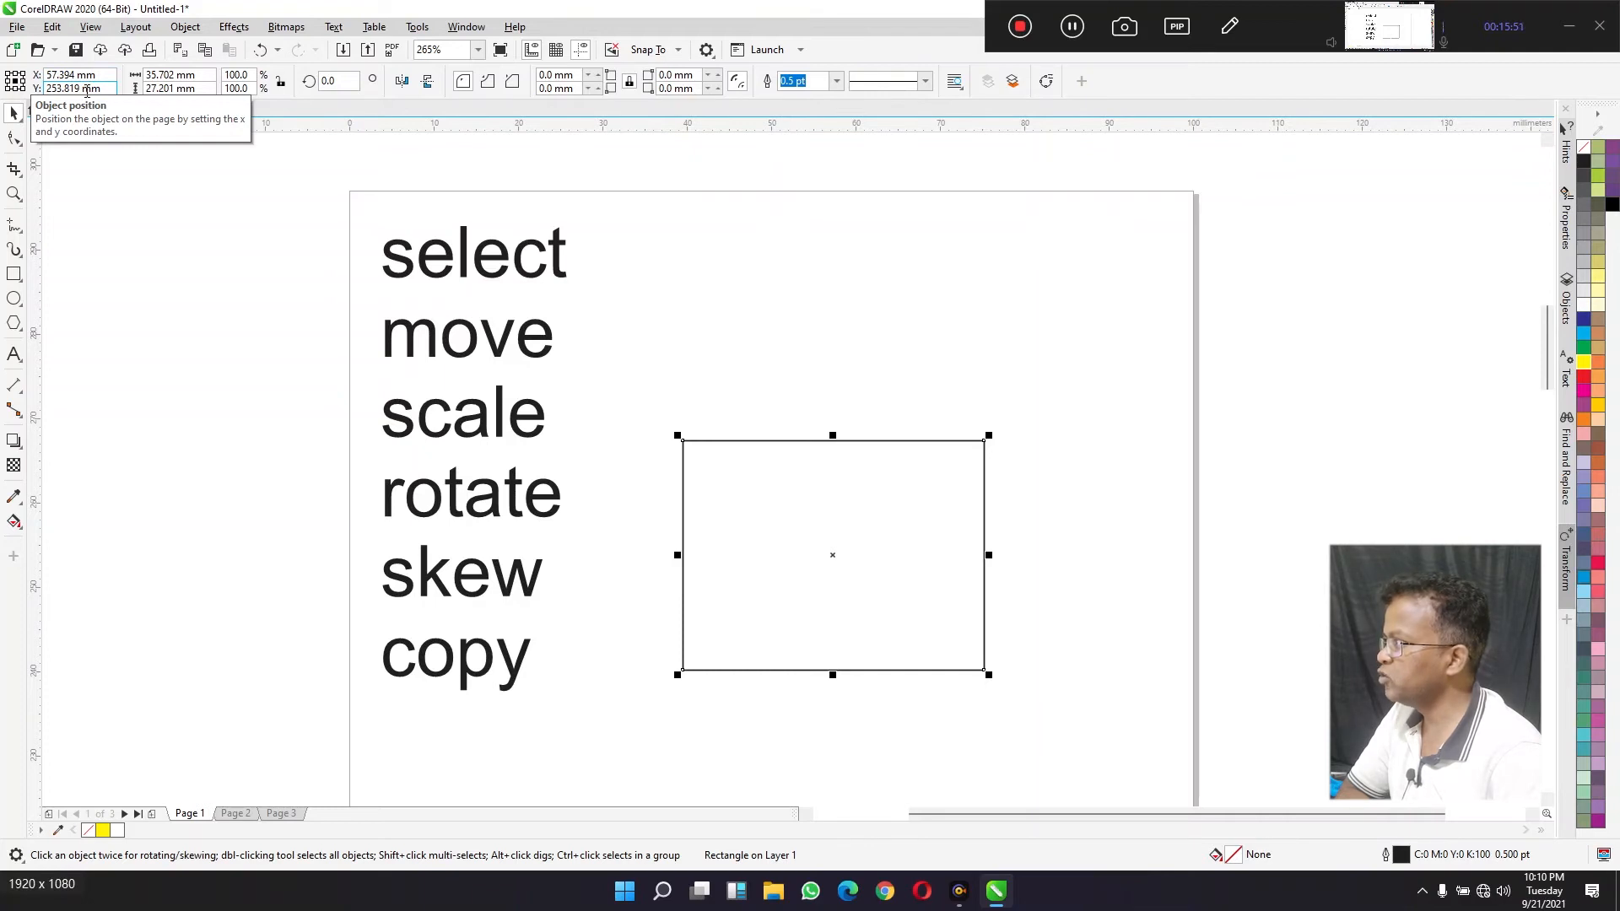
left_click_drag(810, 524, 750, 430)
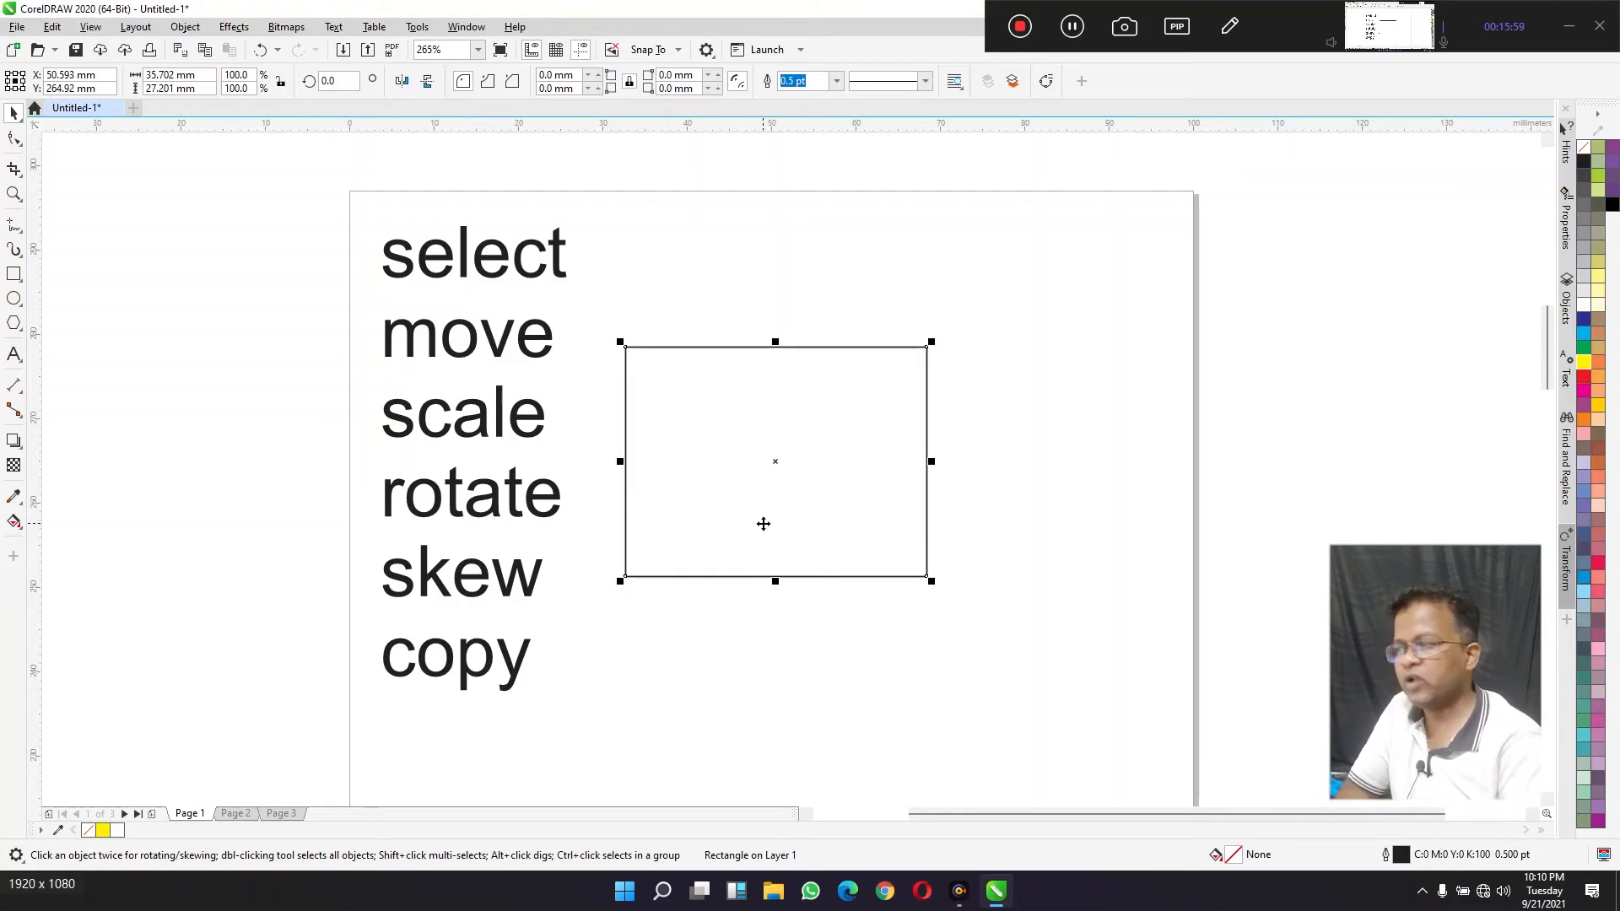
left_click_drag(764, 524, 705, 528)
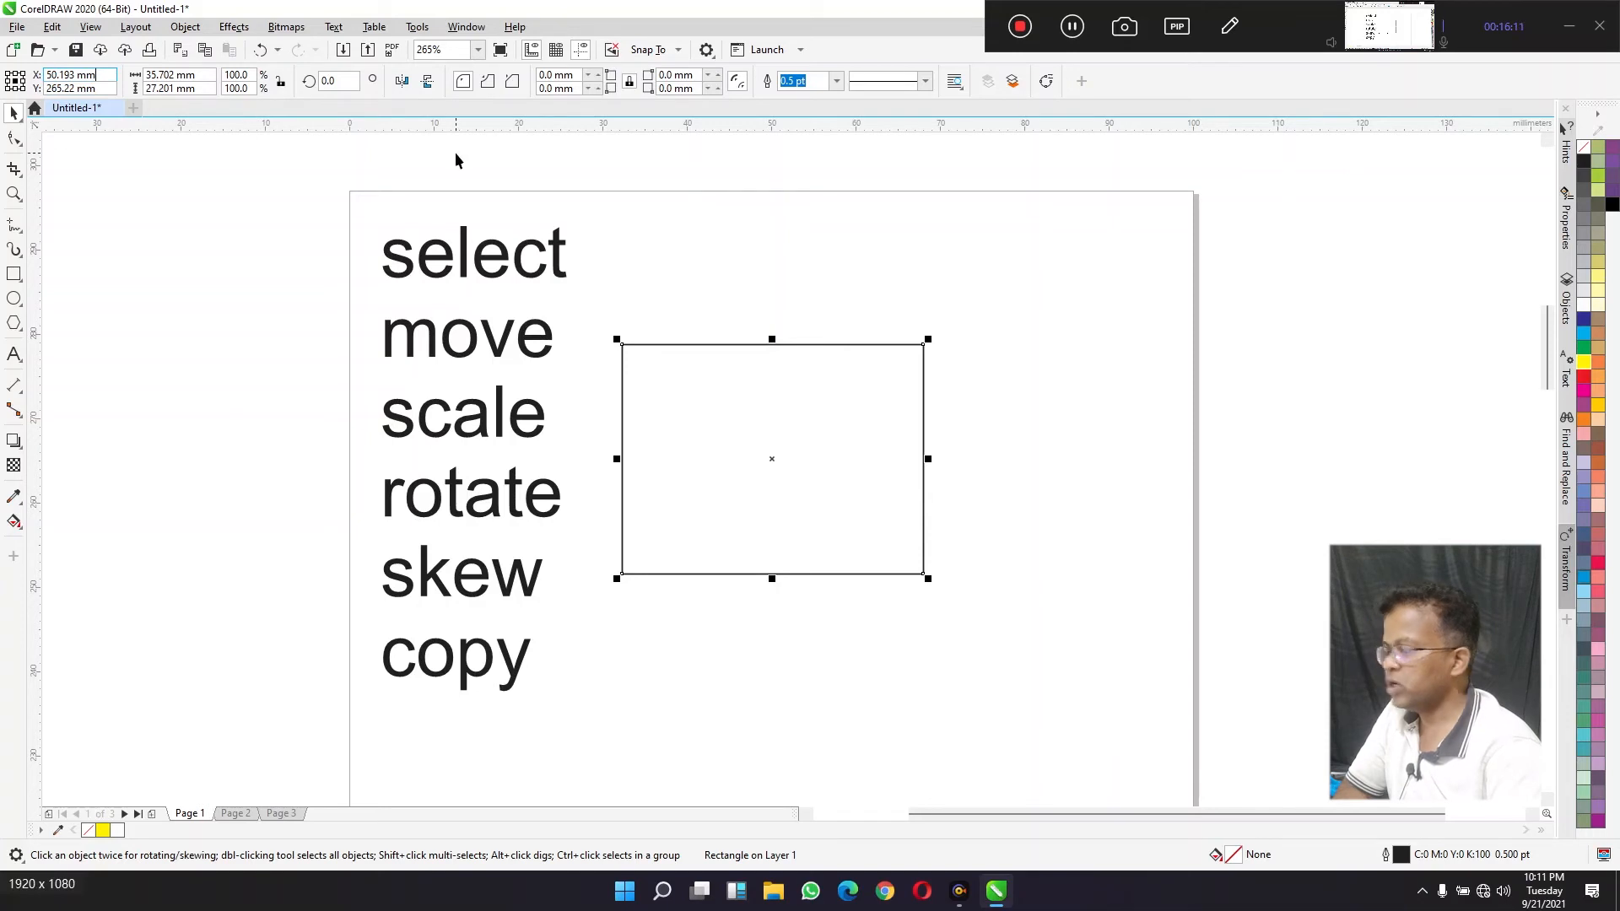
Step: Shift the rectangle by adding +10 to its X position and -10 to its Y position
type("+10")
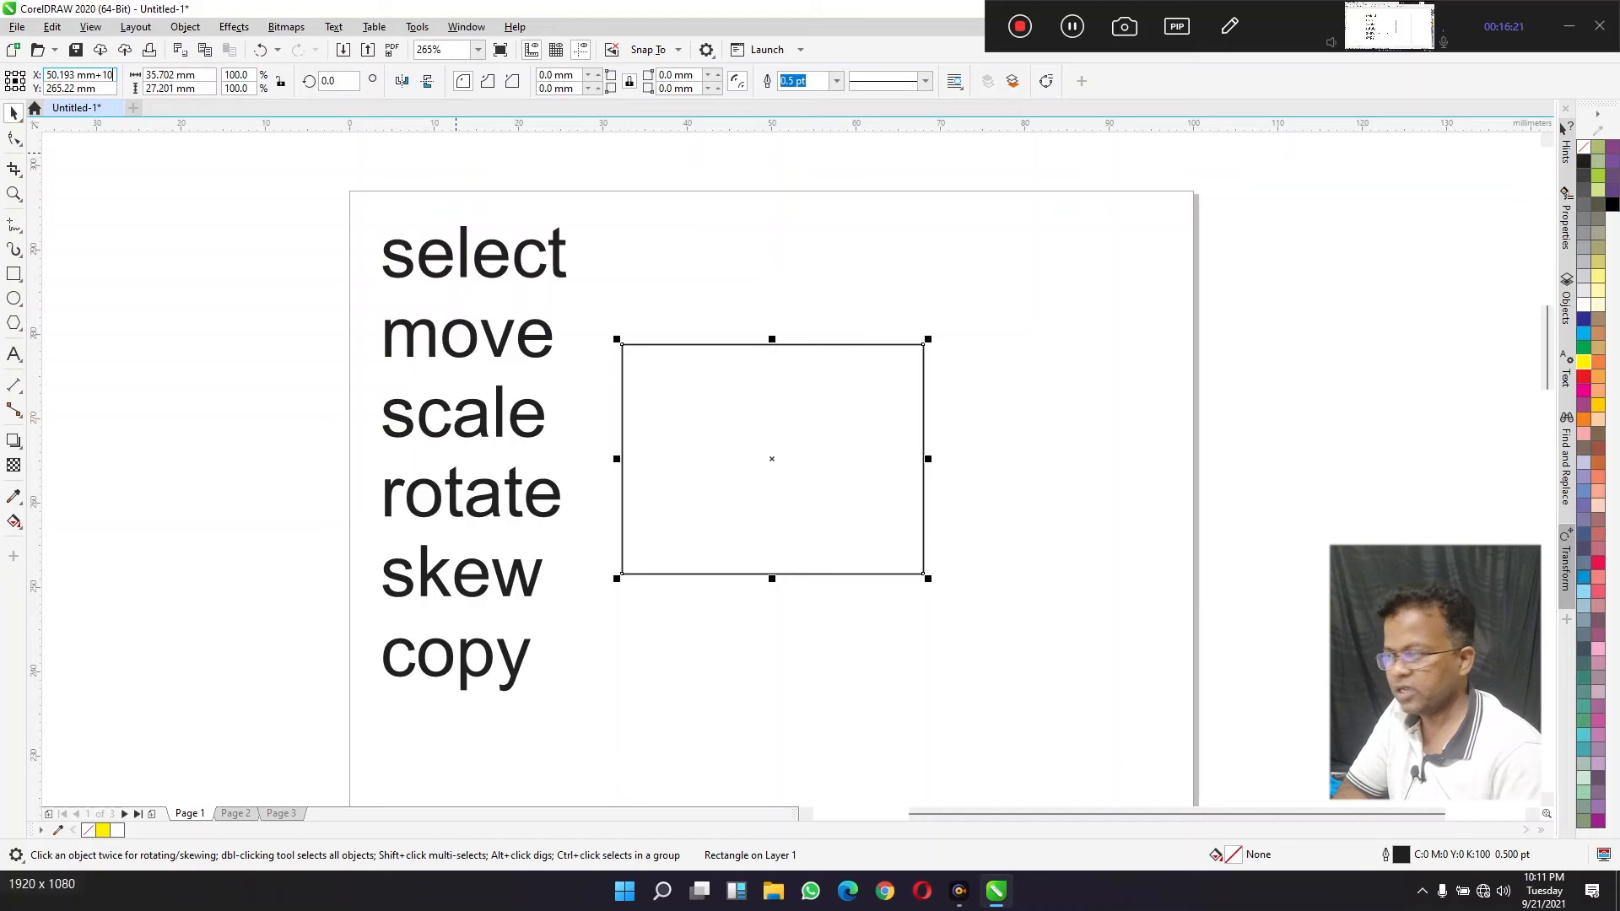
key("Return")
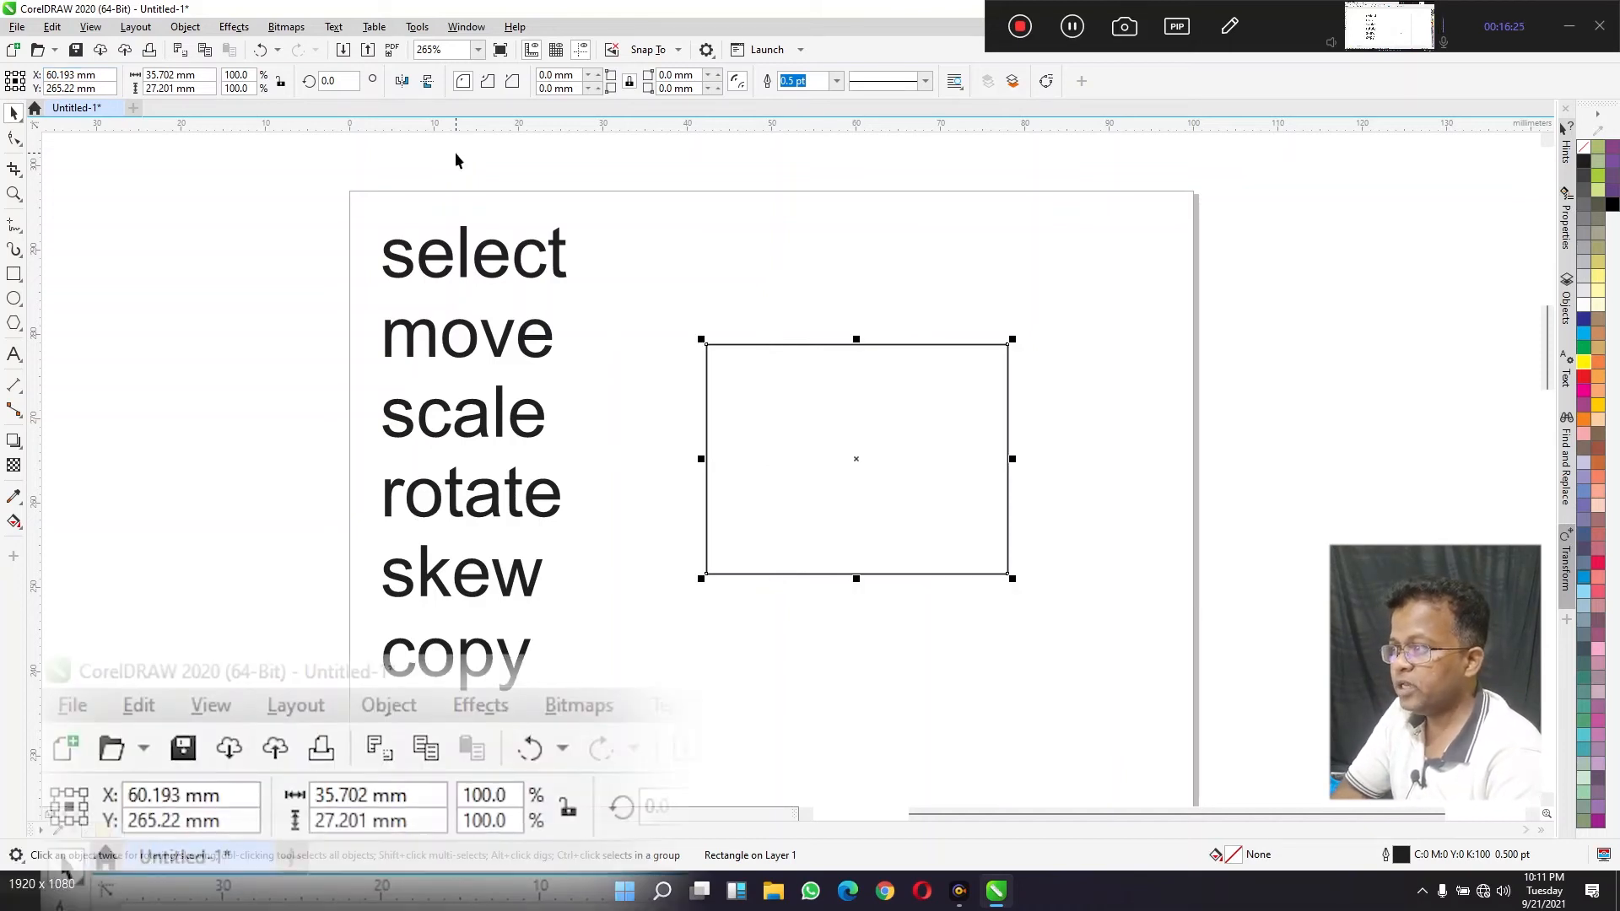
left_click(110, 87)
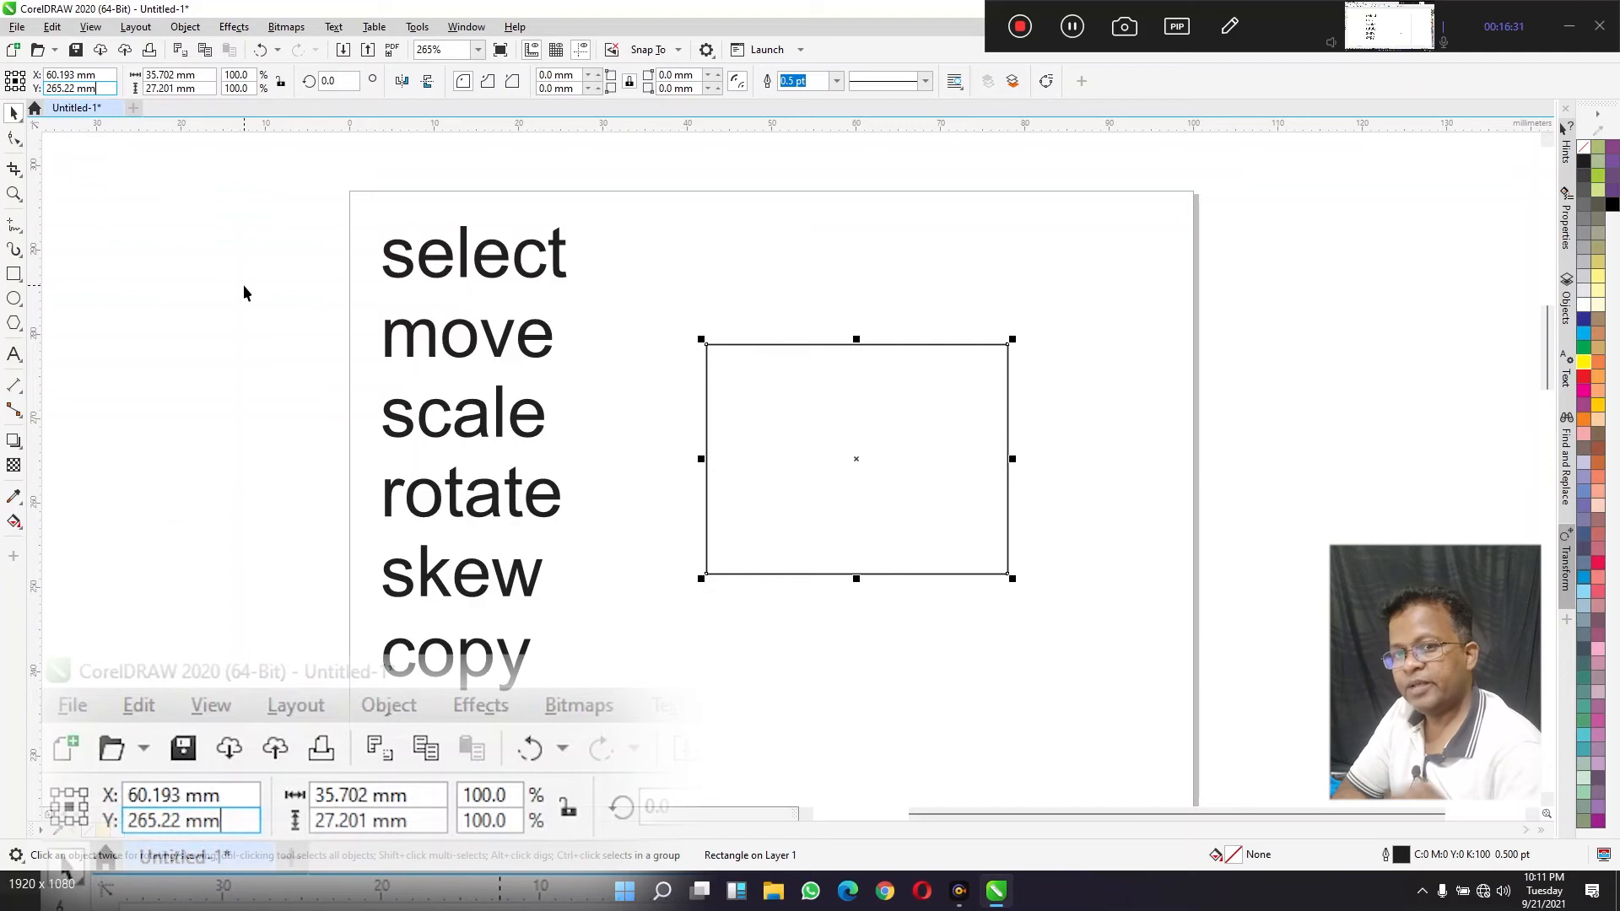
type("-10")
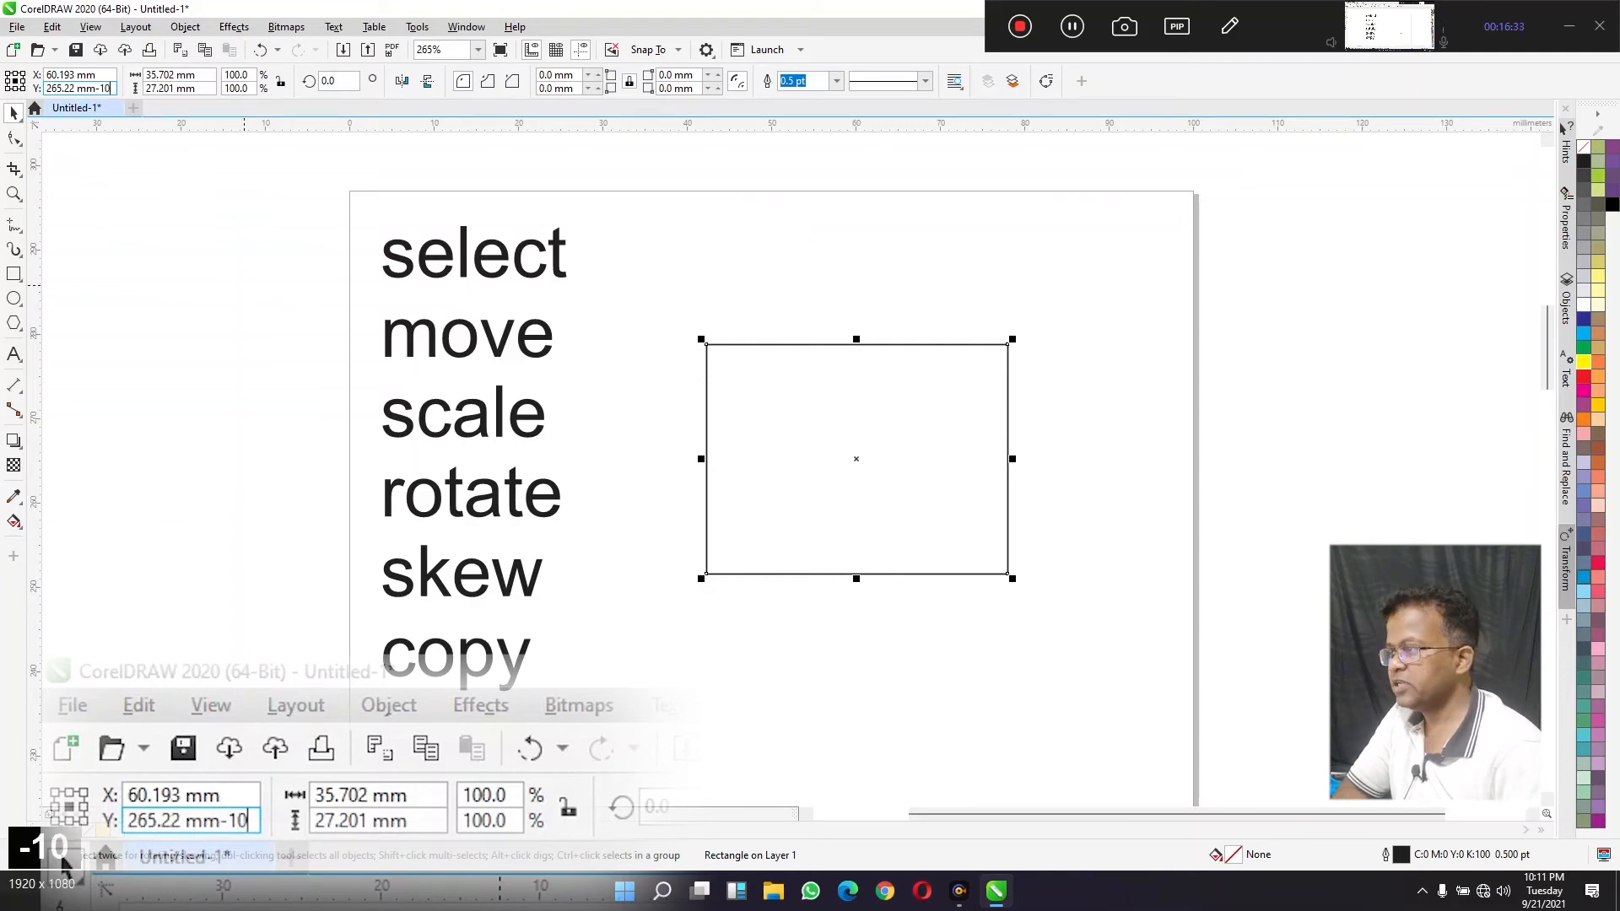
key("Return")
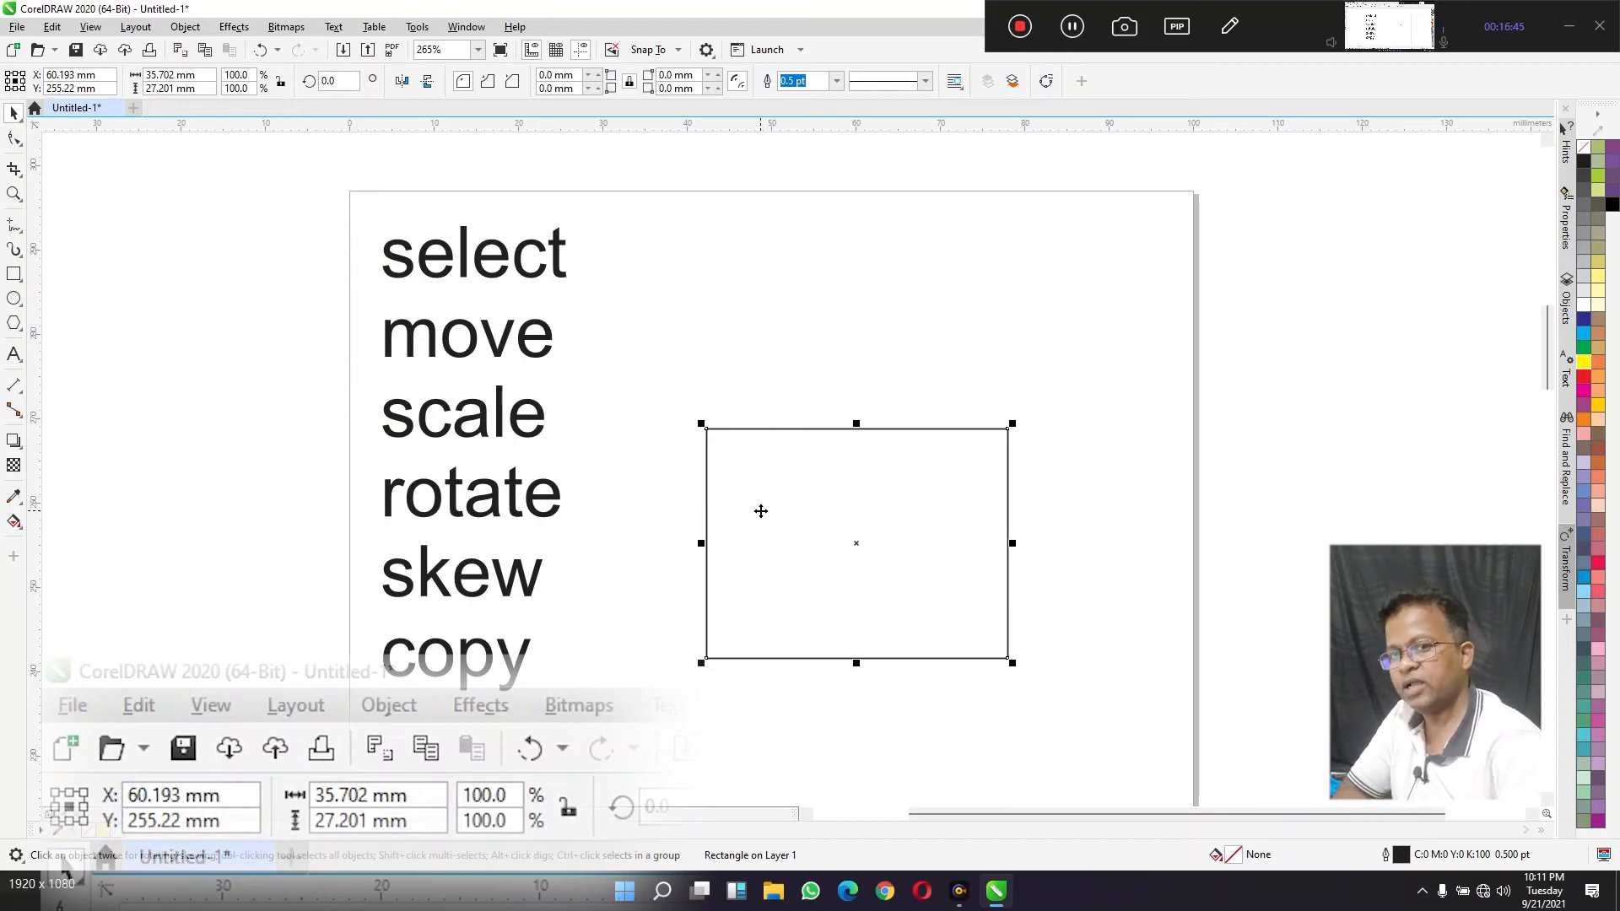
Step: Move the rectangle freehand to about X 51.9 mm, Y 261 mm, and scale it proportionally from its corners to about 56 by 43 mm
left_click_drag(800, 476, 733, 412)
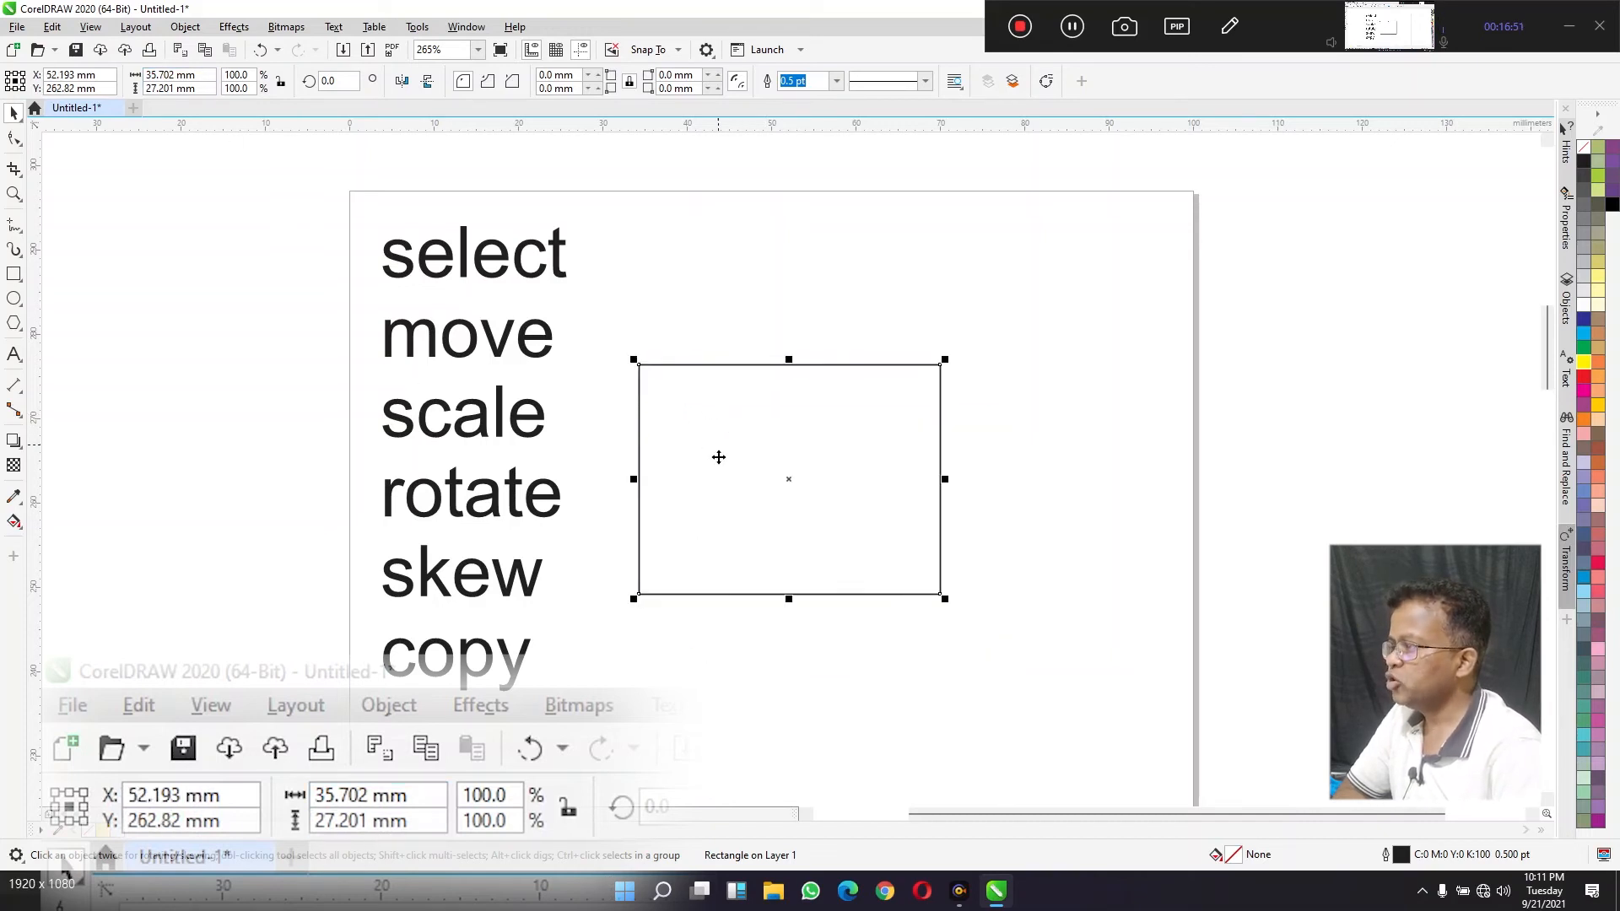
left_click_drag(814, 517, 810, 534)
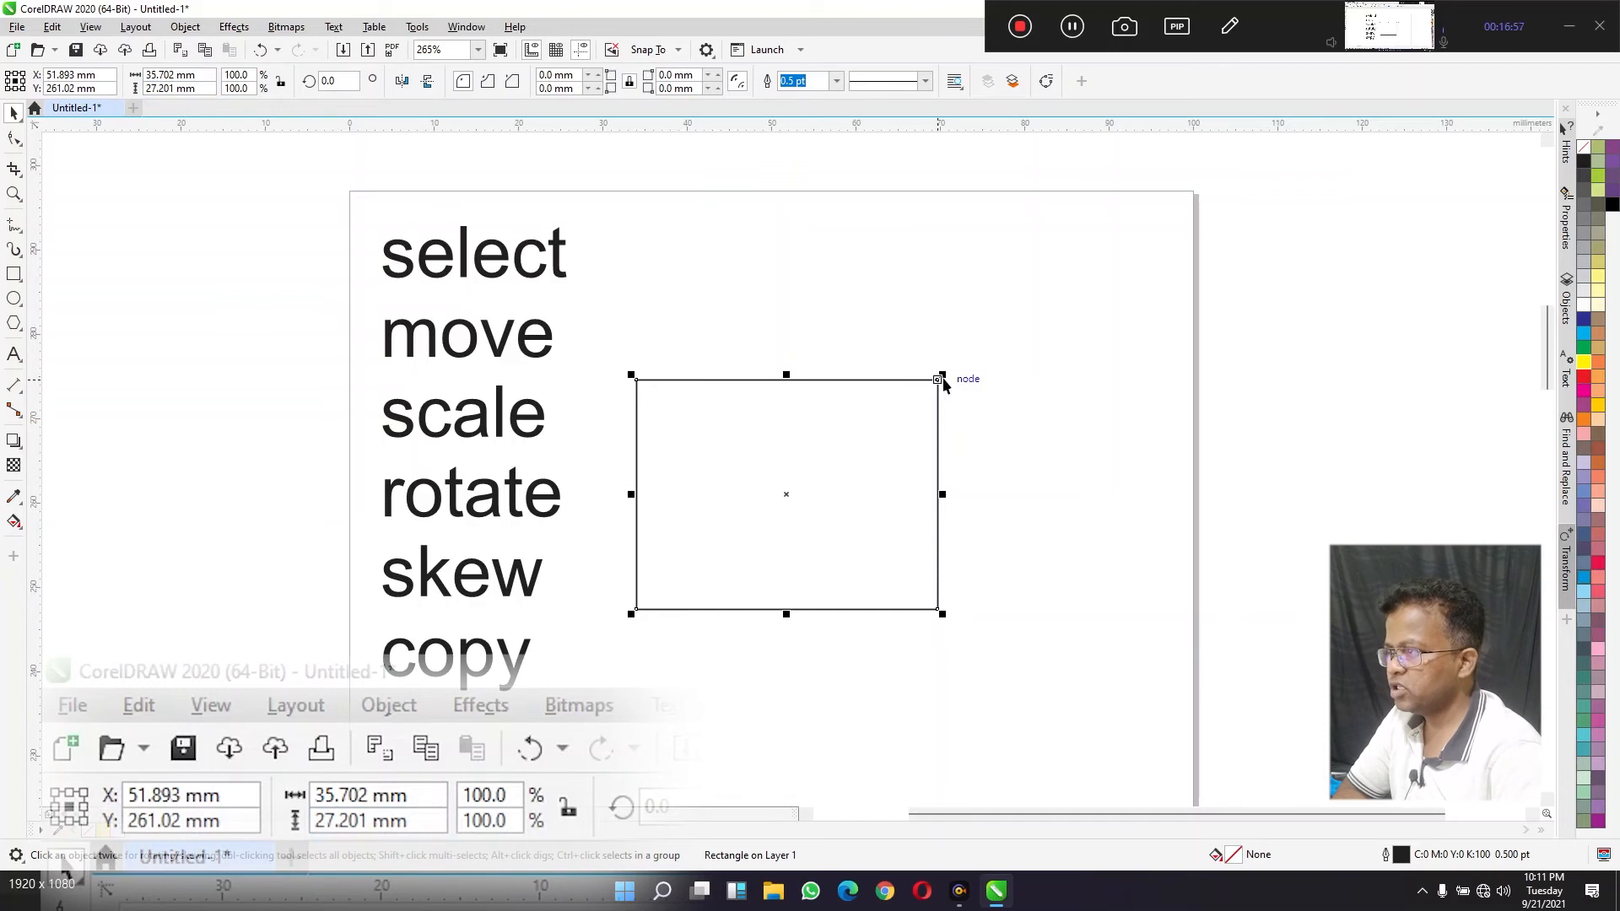
left_click_drag(943, 622, 1040, 687)
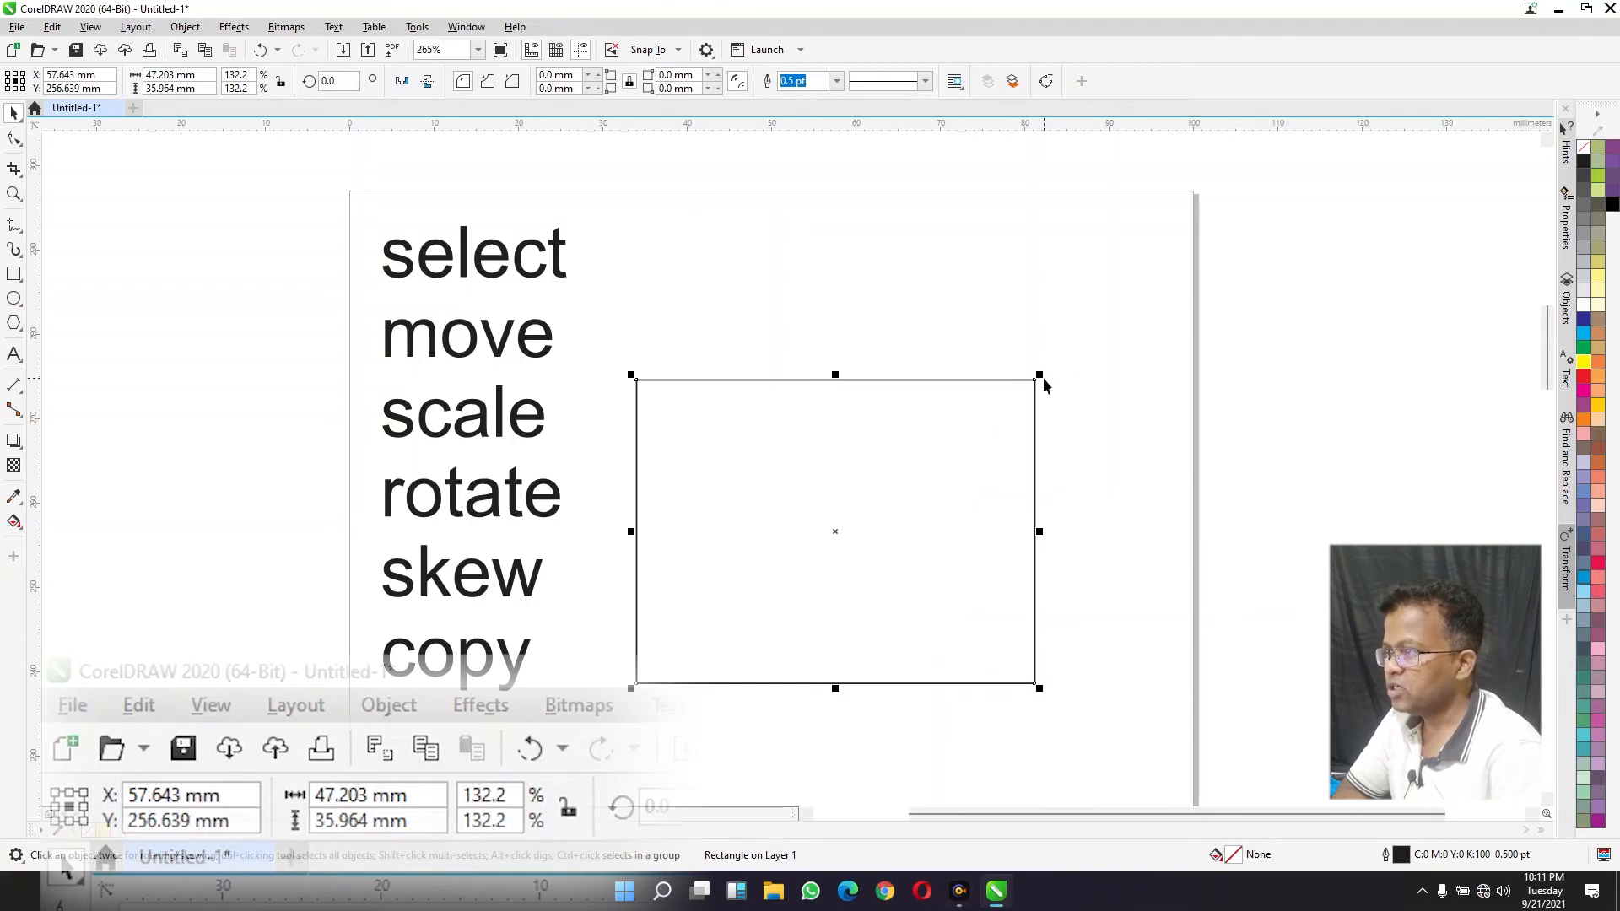
left_click_drag(1041, 376, 732, 624)
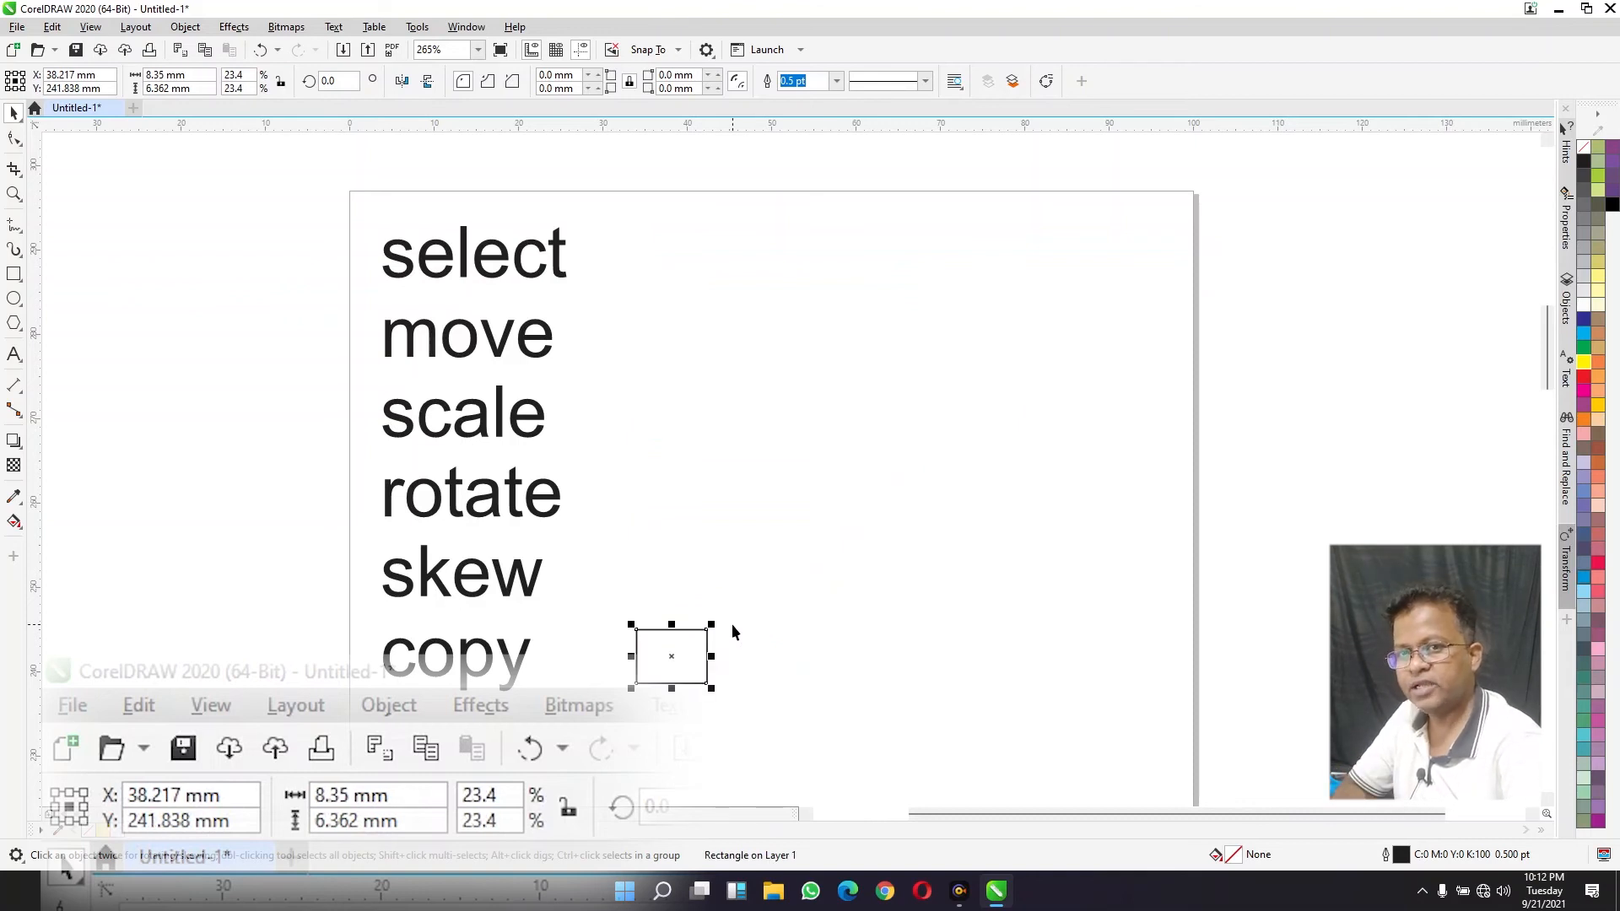
left_click_drag(711, 631, 1113, 318)
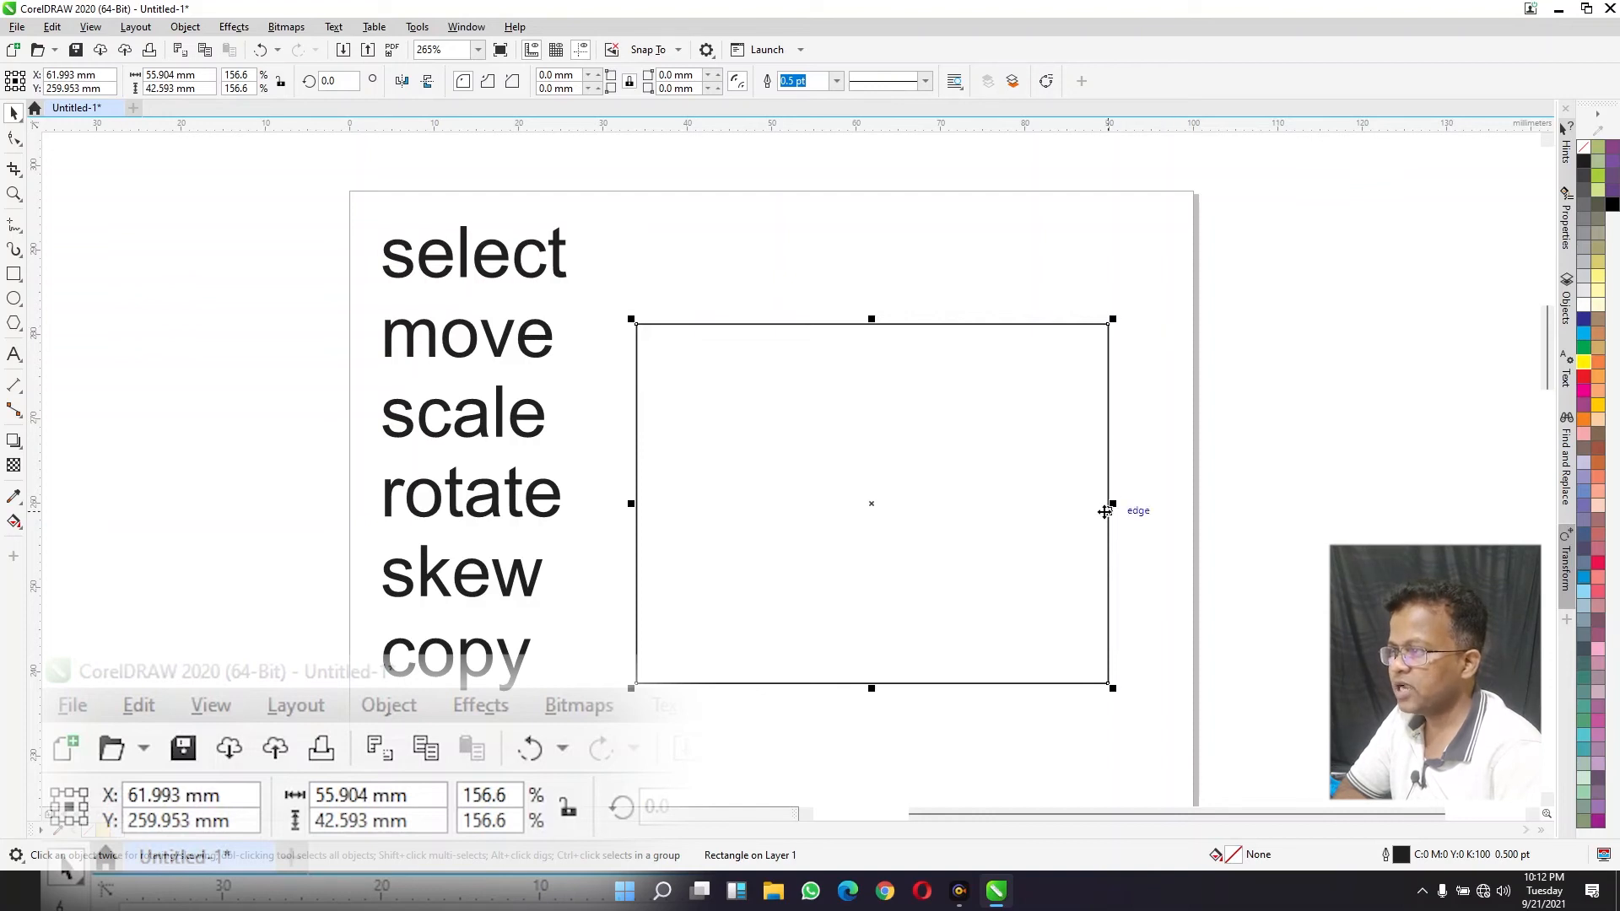
Step: Shrink the rectangle's width and height separately from its sides, and enlarge it proportionally to about 51 by 37 mm
left_click_drag(1112, 504, 1015, 500)
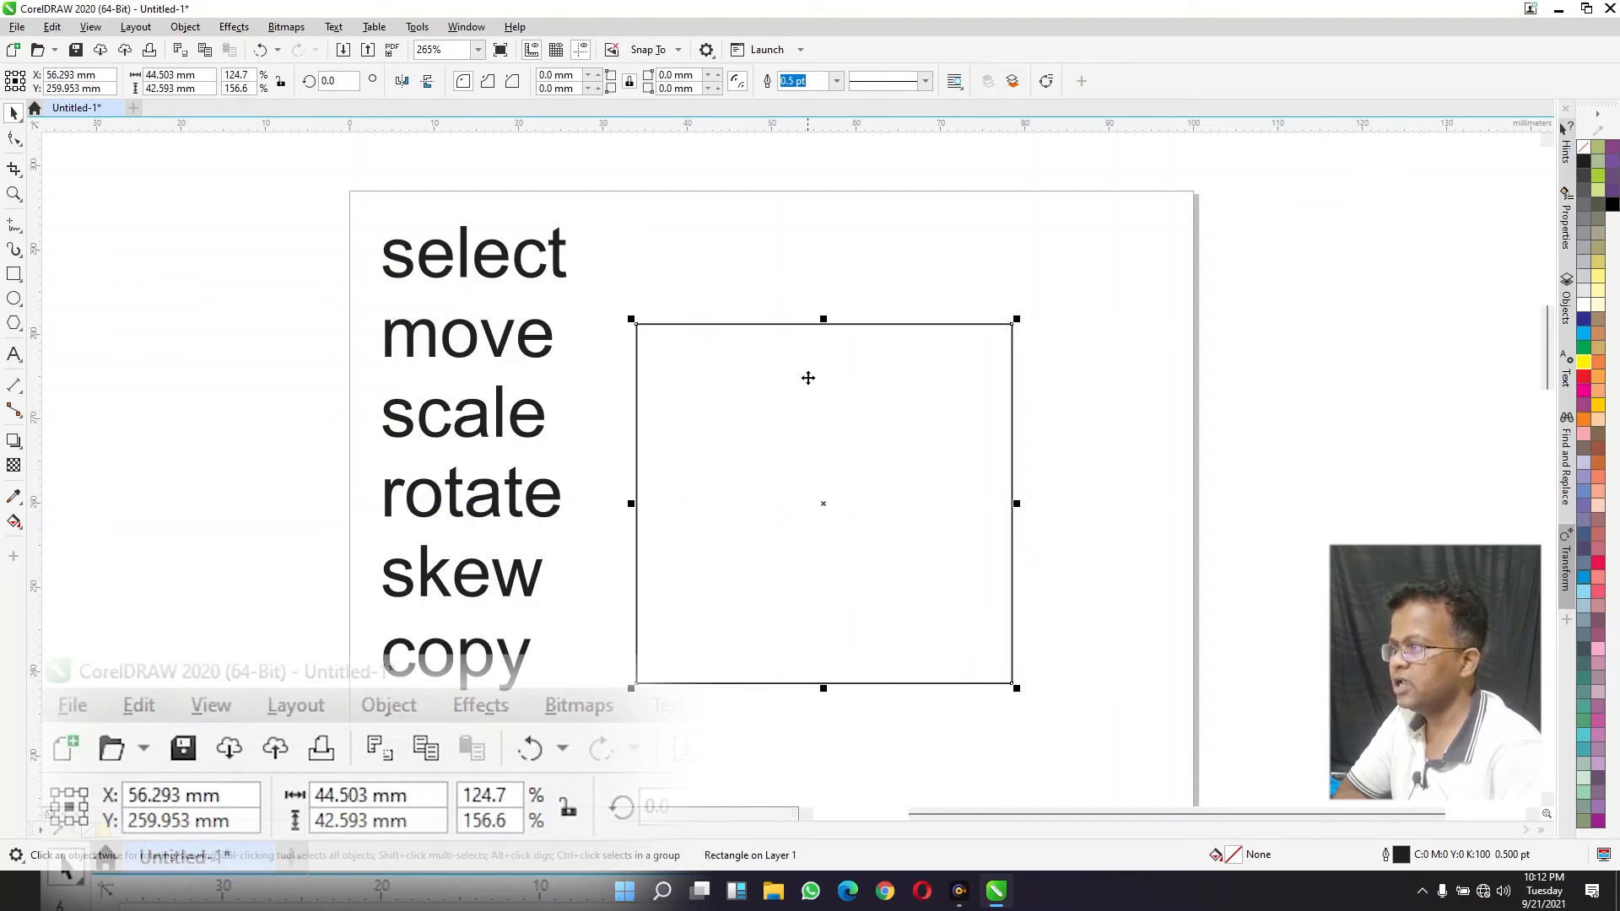
left_click_drag(824, 322, 825, 411)
left_click_drag(1016, 412, 1073, 369)
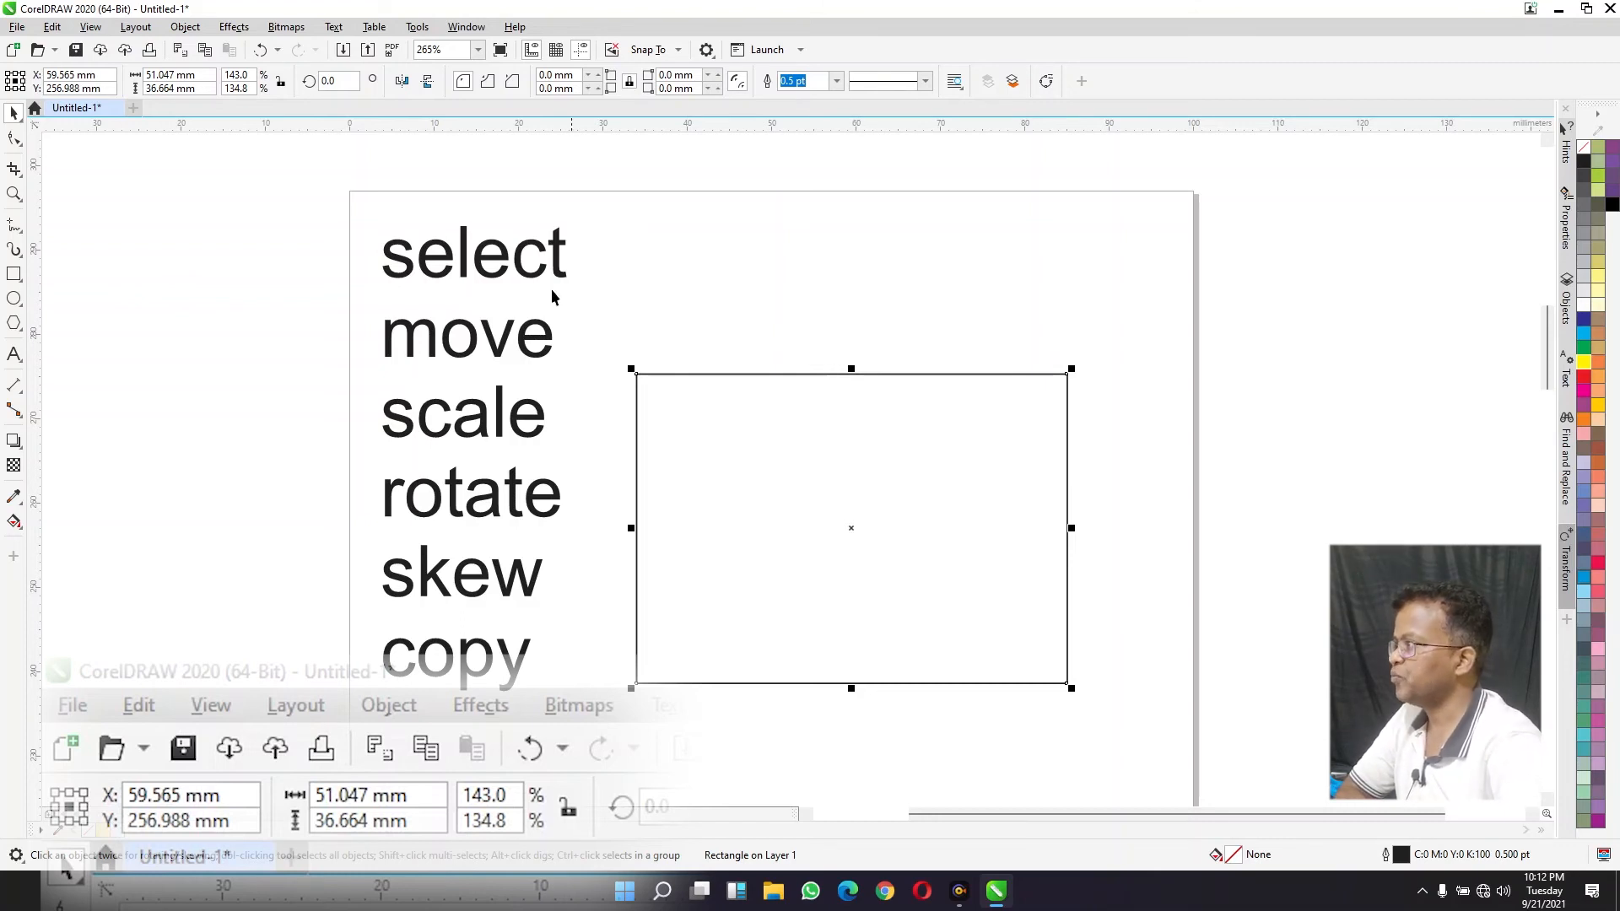
Step: Set the rectangle's width to 90 mm and height to 55 mm, and move it freehand to about X 74.7 mm, Y 263.3 mm
left_click_drag(202, 75, 145, 75)
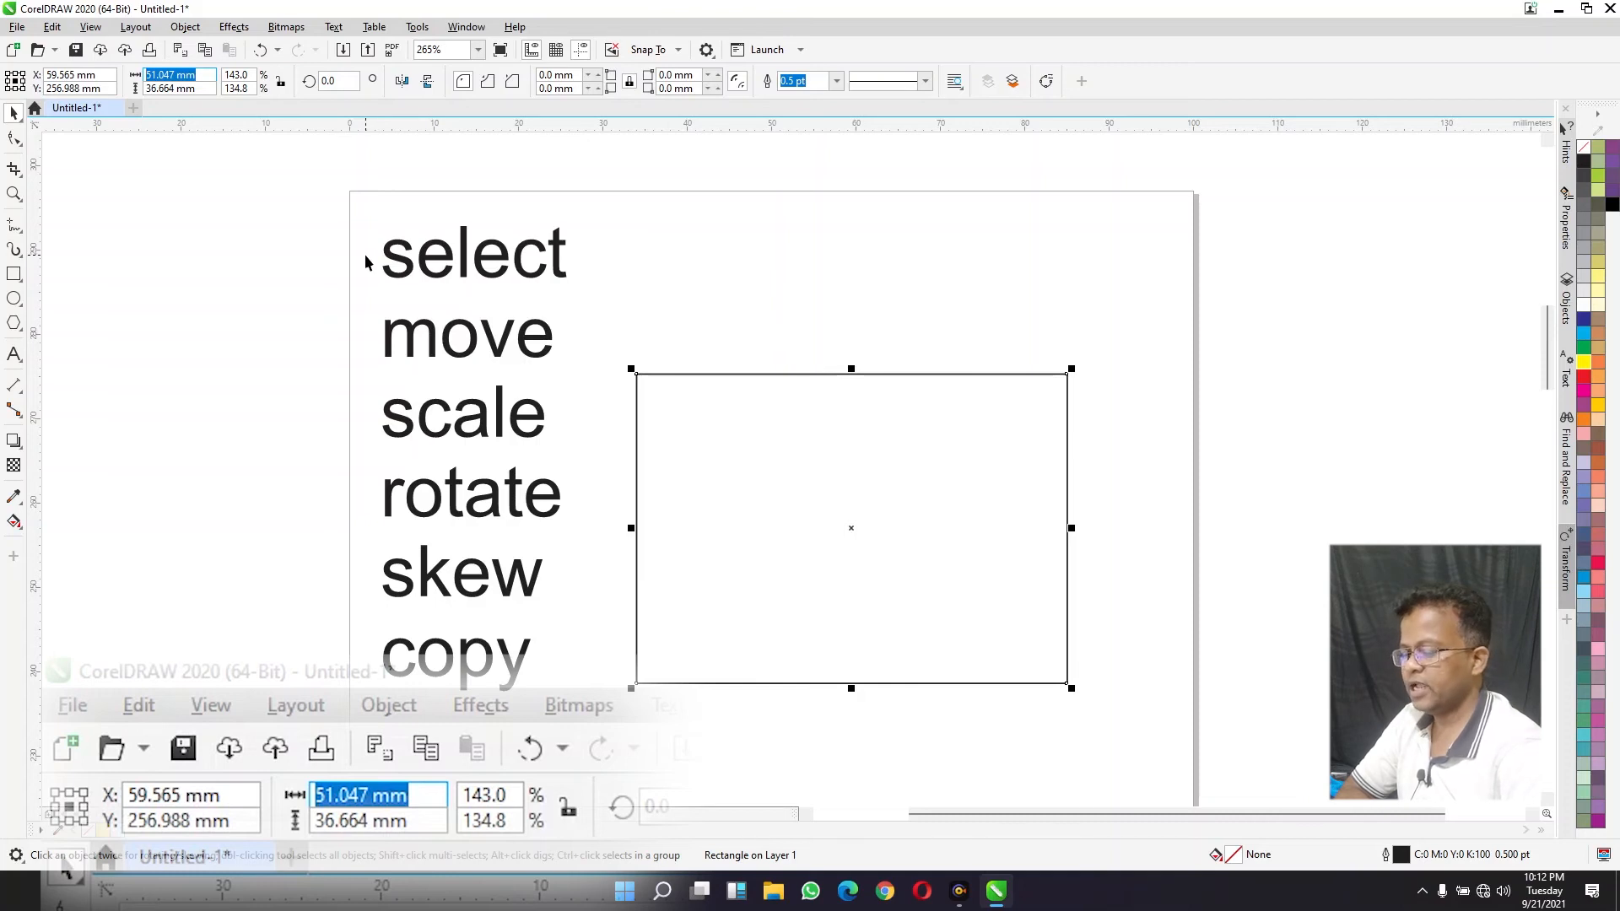
type("90")
key("Return")
left_click_drag(793, 529, 947, 456)
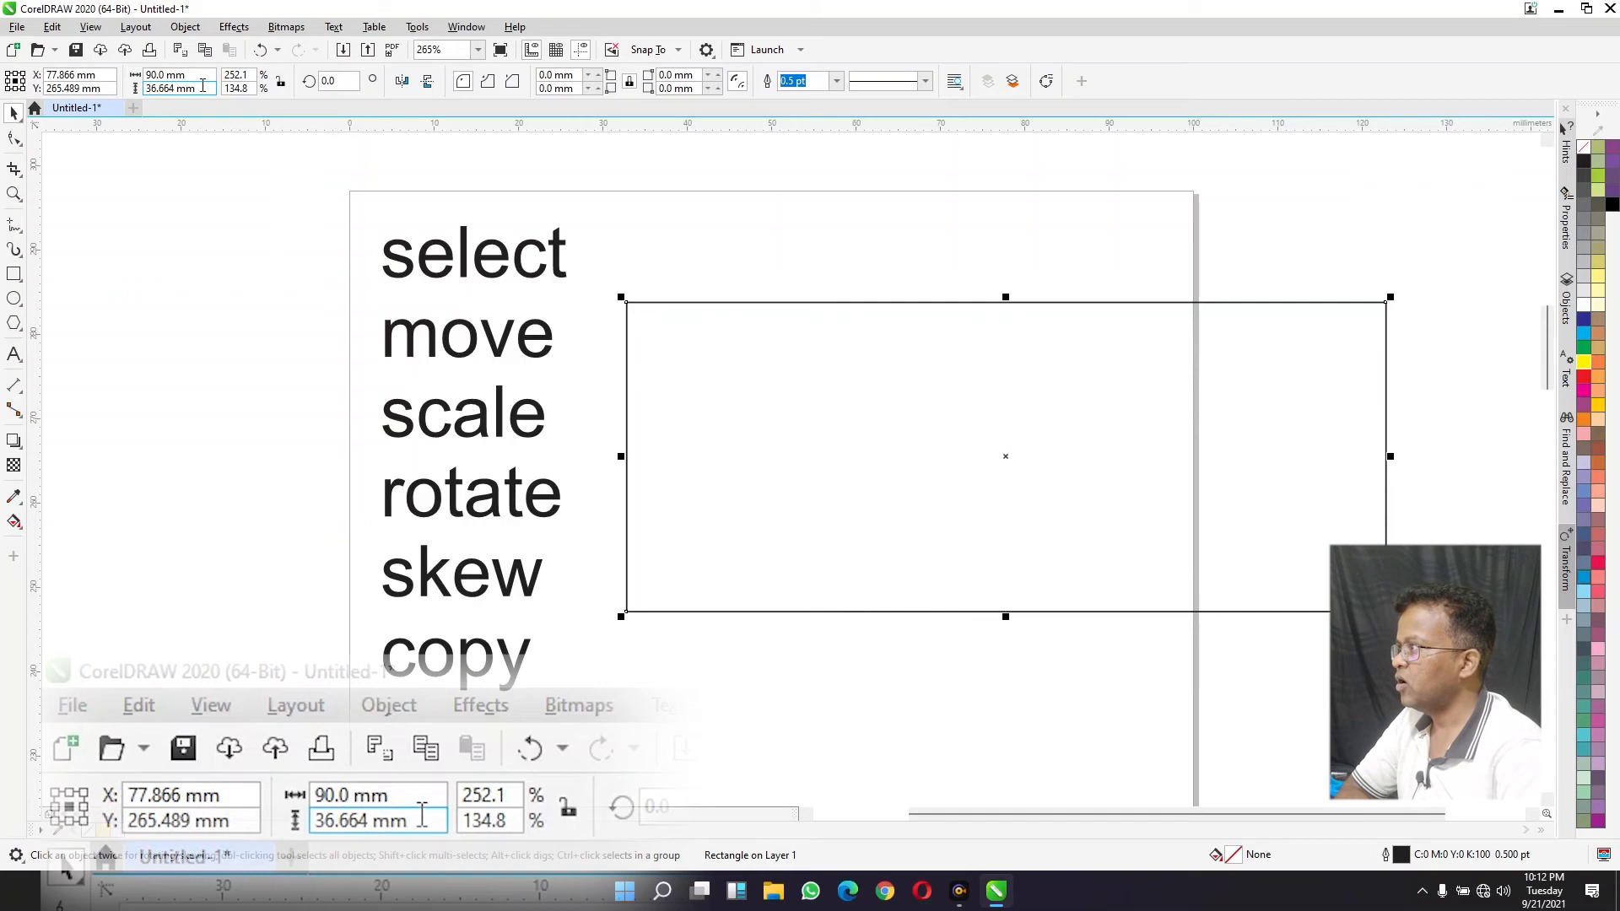
left_click(203, 85)
type("55")
key("Return")
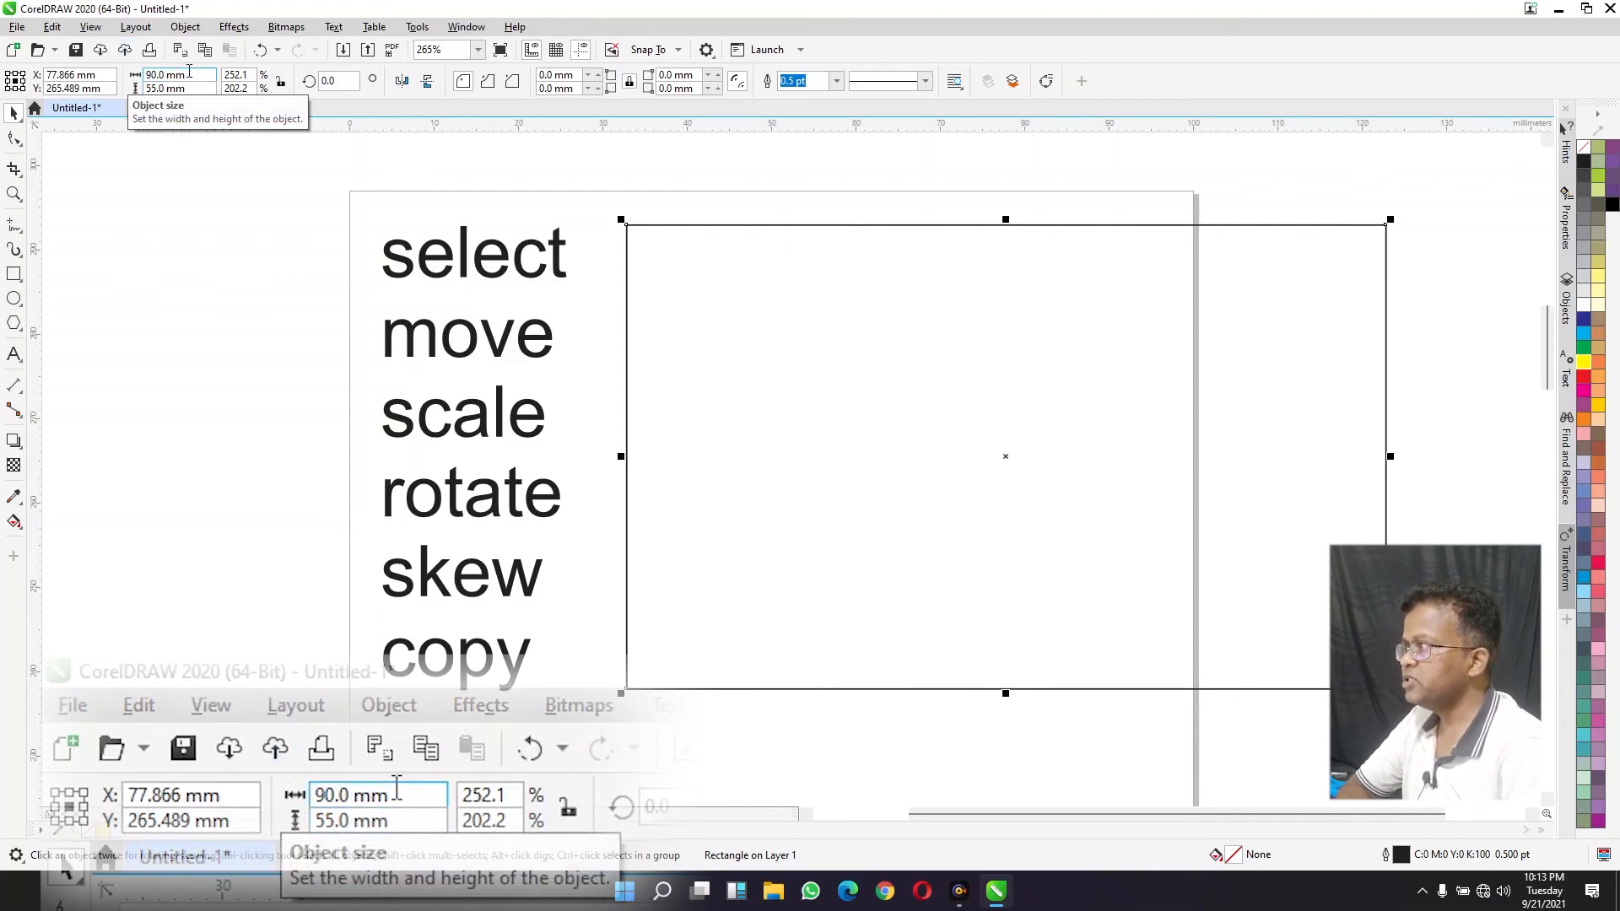
left_click_drag(676, 343, 649, 361)
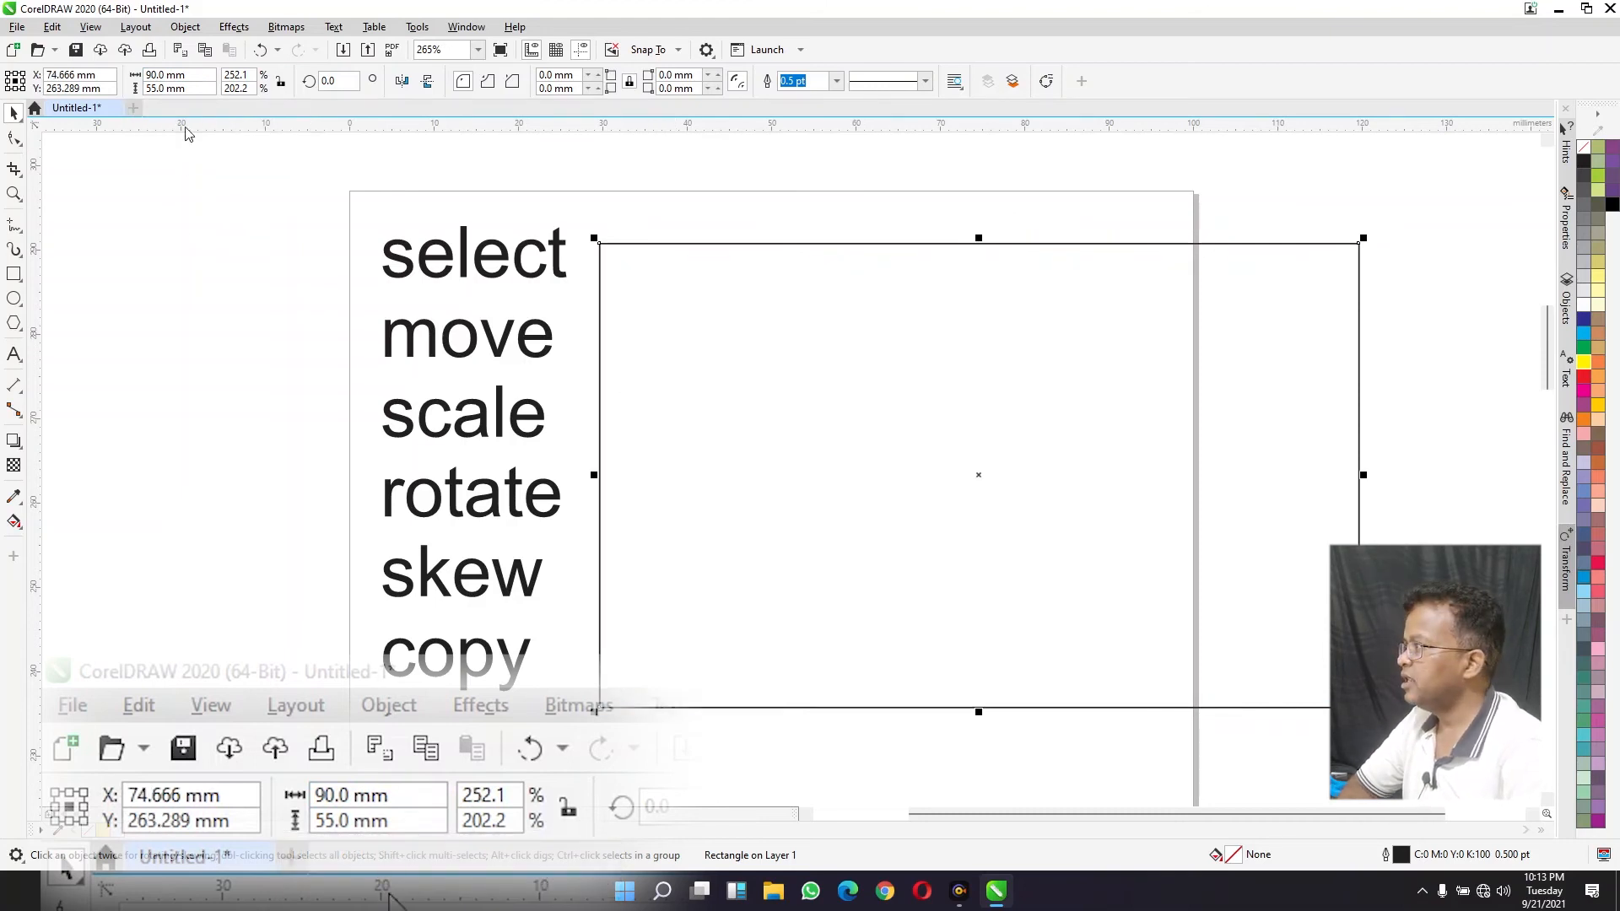
Step: Lock the rectangle's proportions, set its width to 45 mm, and move it freehand to about X 52.4 mm, Y 251.2 mm
left_click(281, 81)
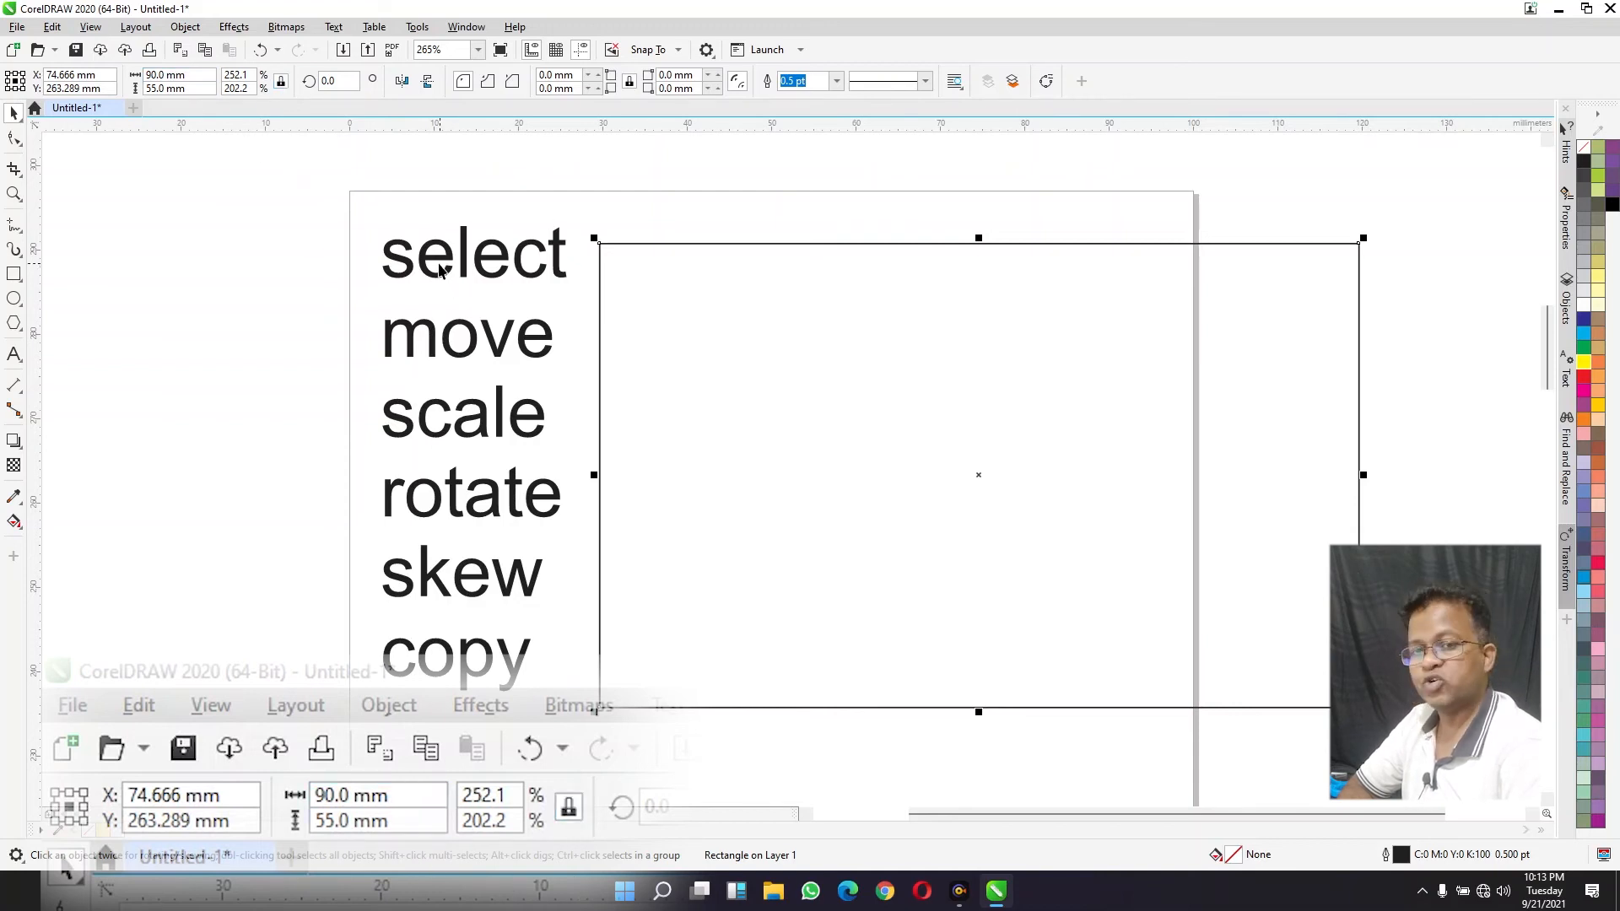
left_click(173, 75)
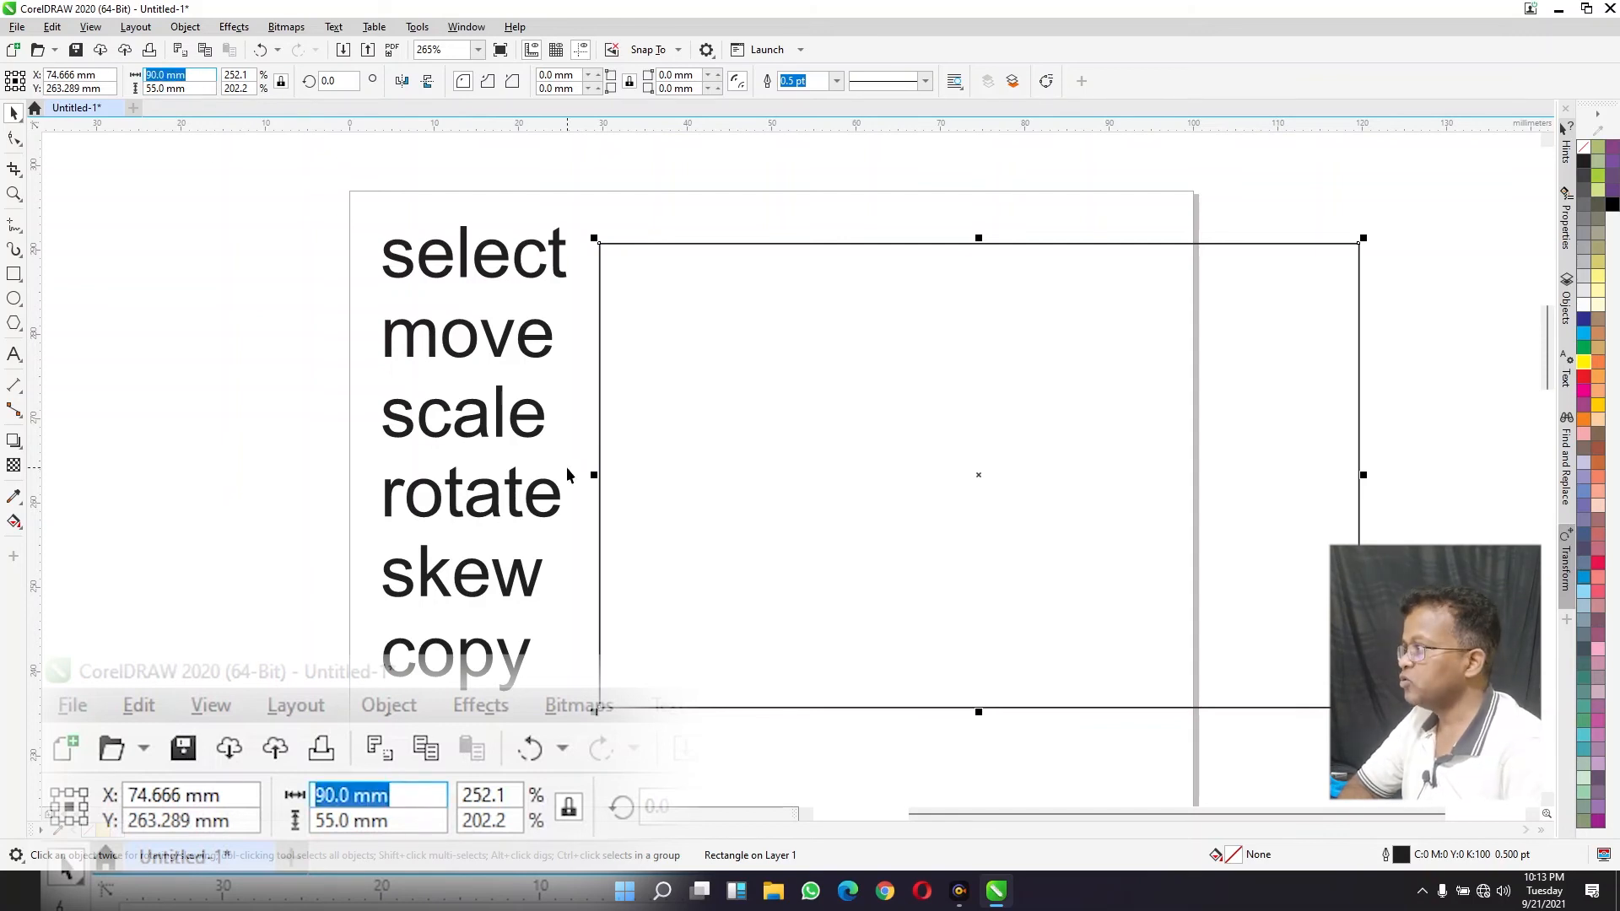
type("45")
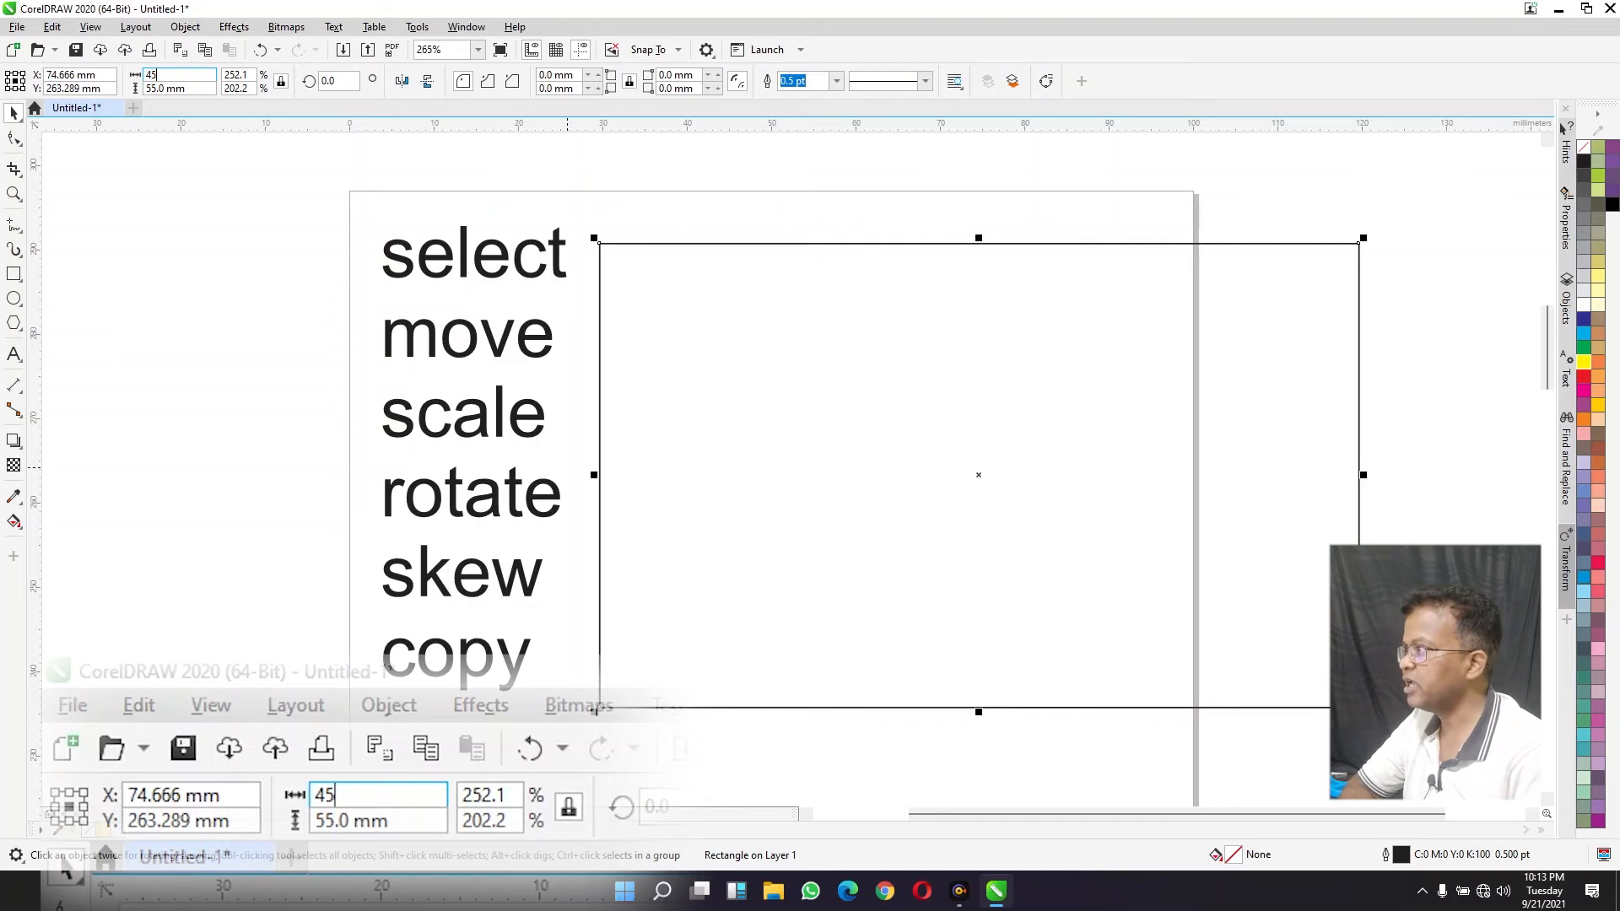
key("Return")
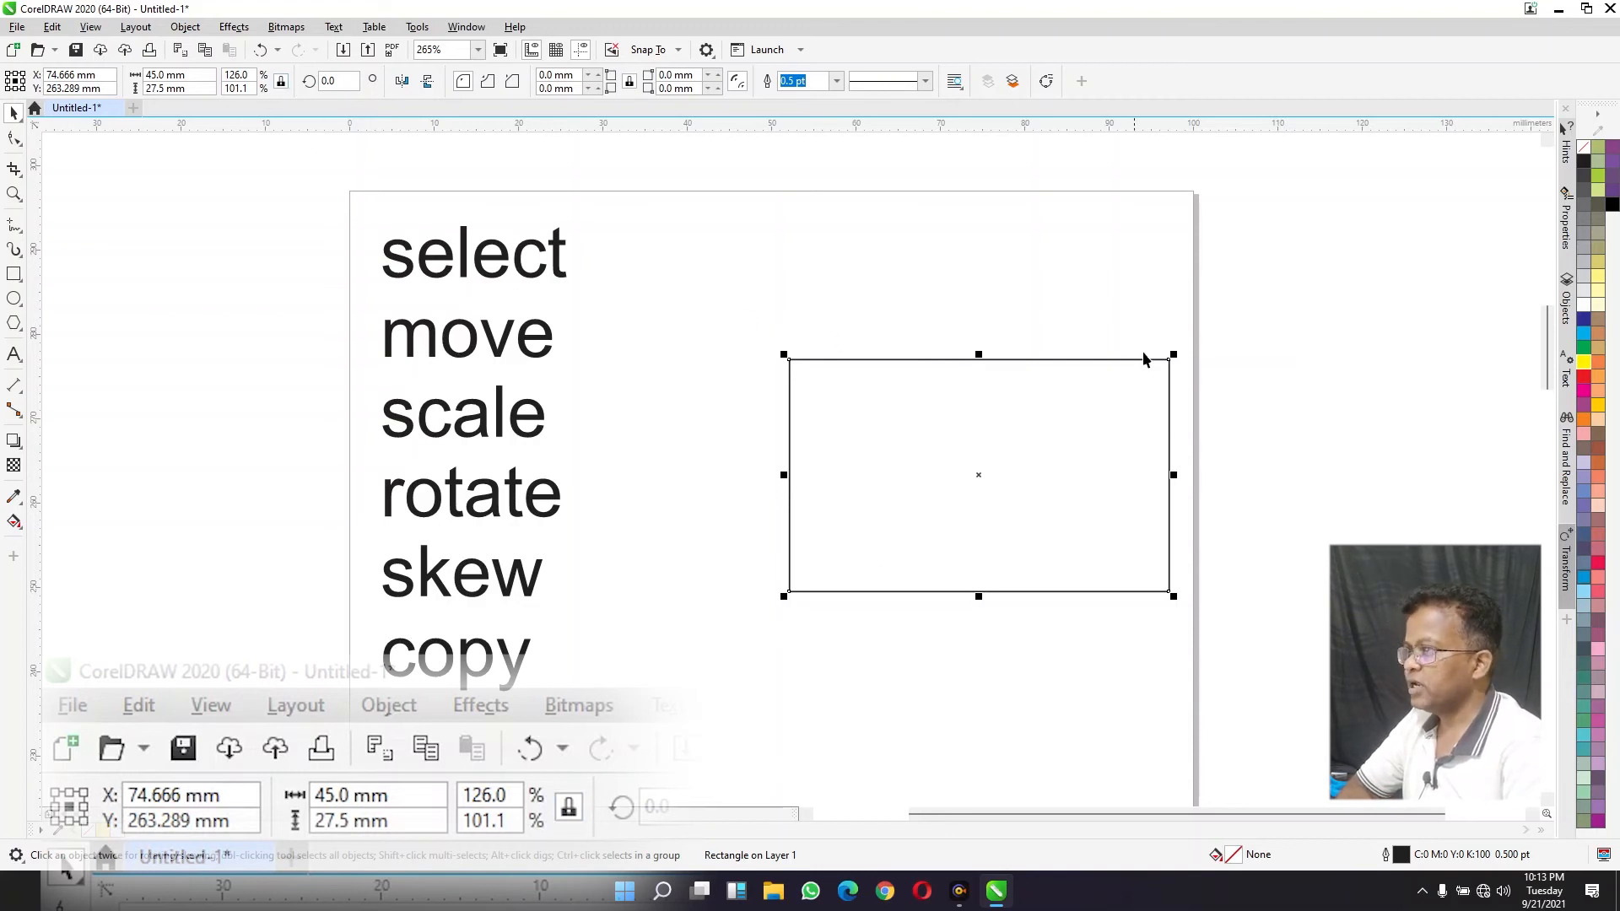
left_click_drag(1099, 447, 908, 533)
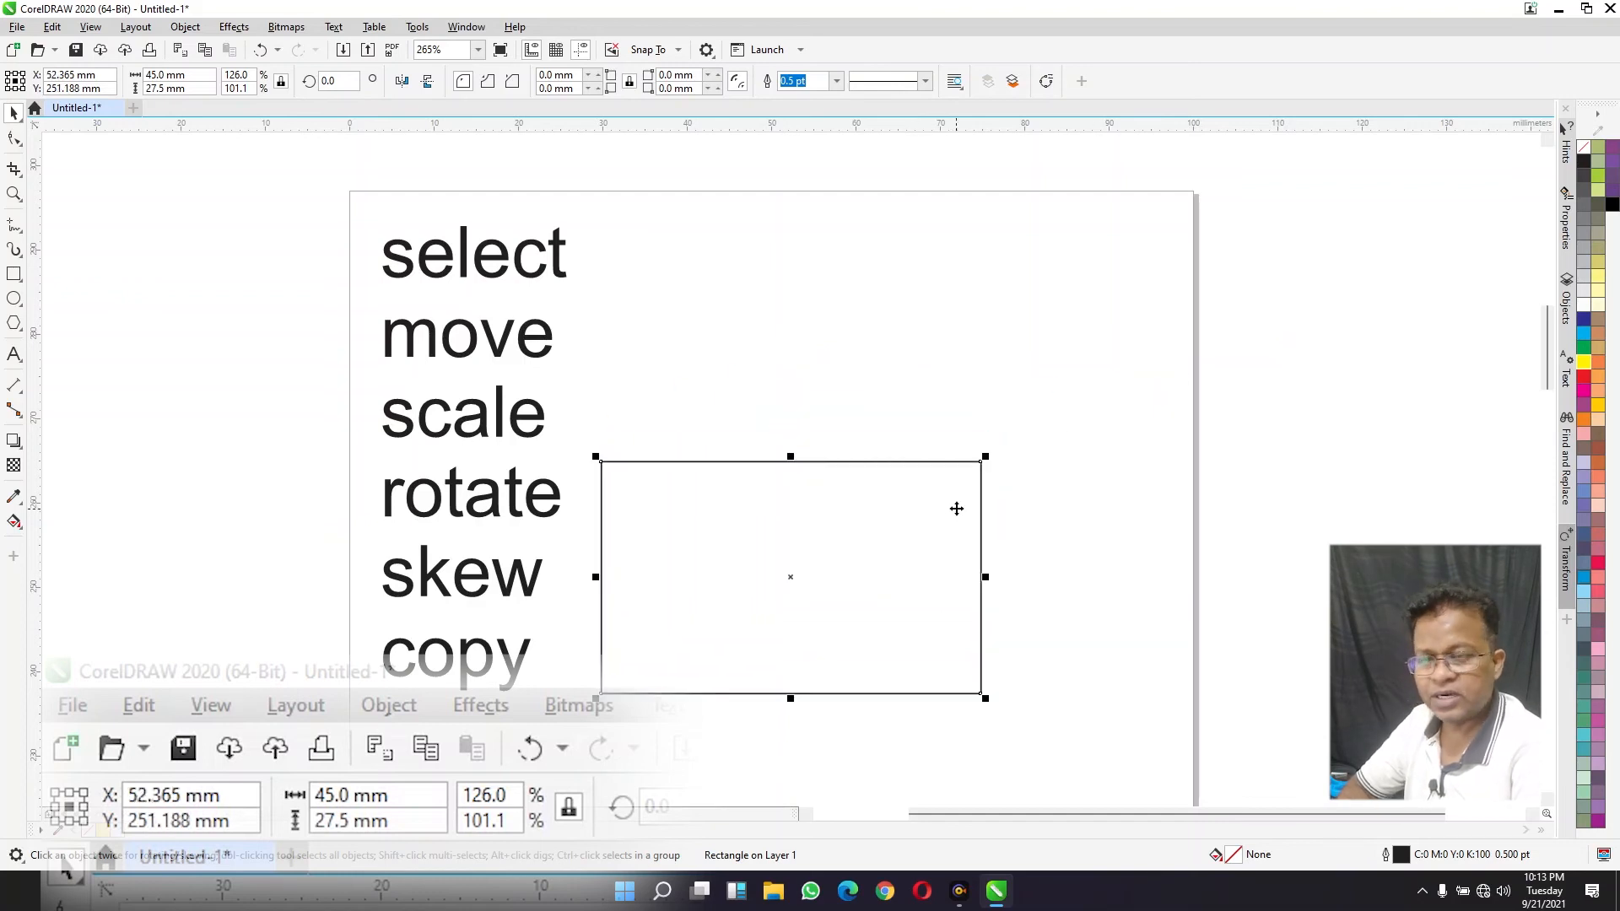
Step: Unlock the rectangle's proportions, set only its width to 90 mm, and move it freehand to about X 60.4 mm, Y 253.3 mm
left_click(283, 81)
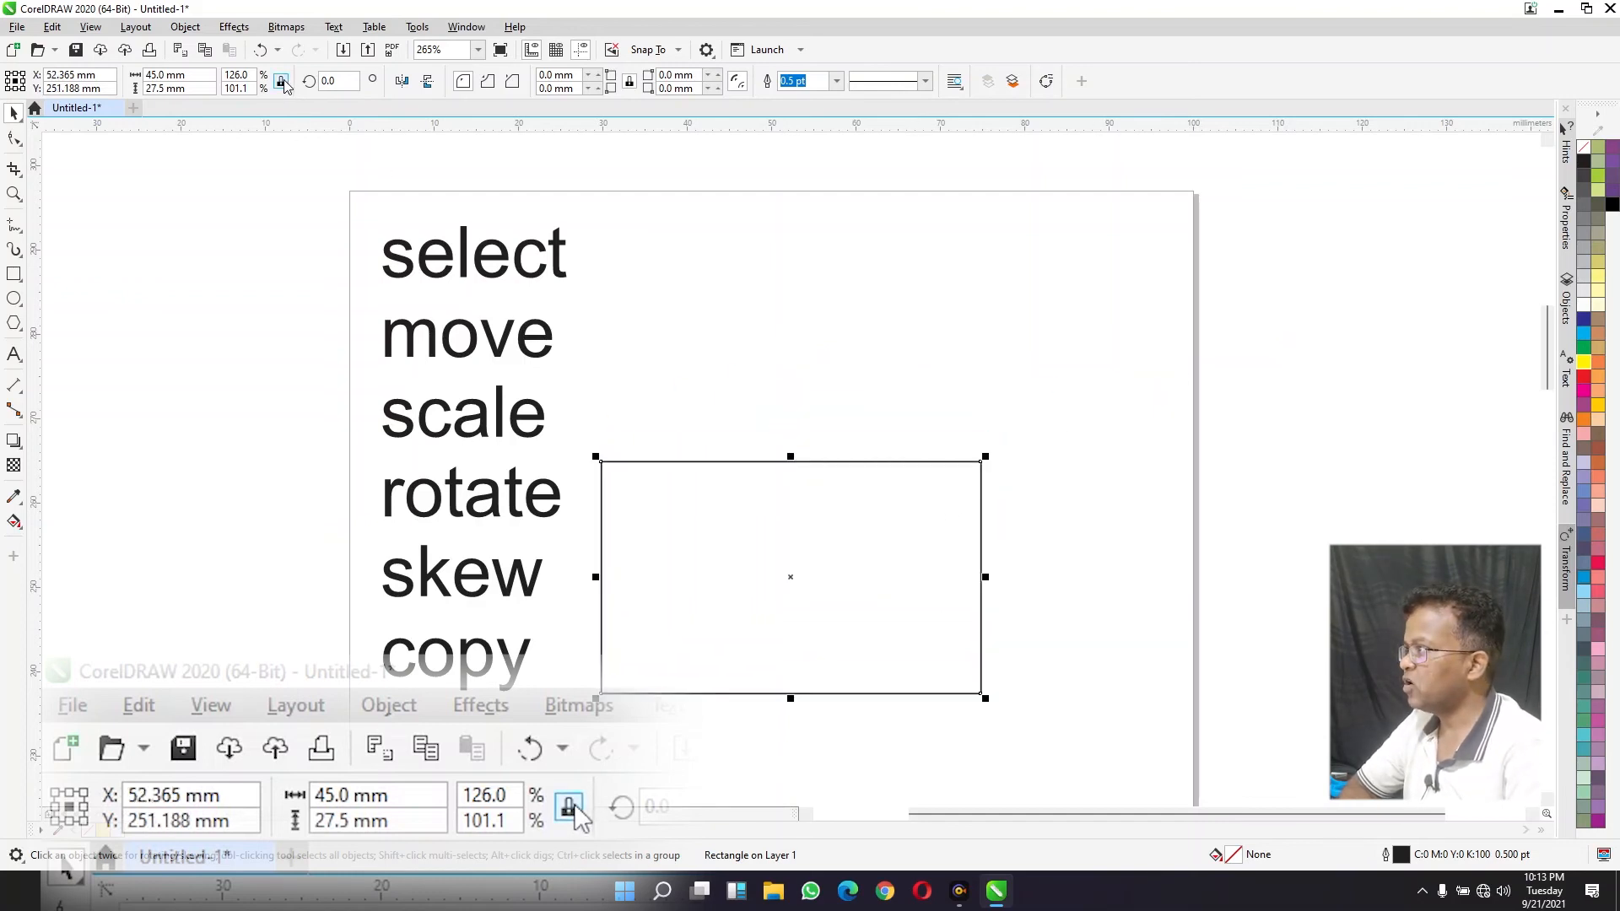
left_click(192, 78)
left_click_drag(192, 78, 89, 98)
type("90")
key("Return")
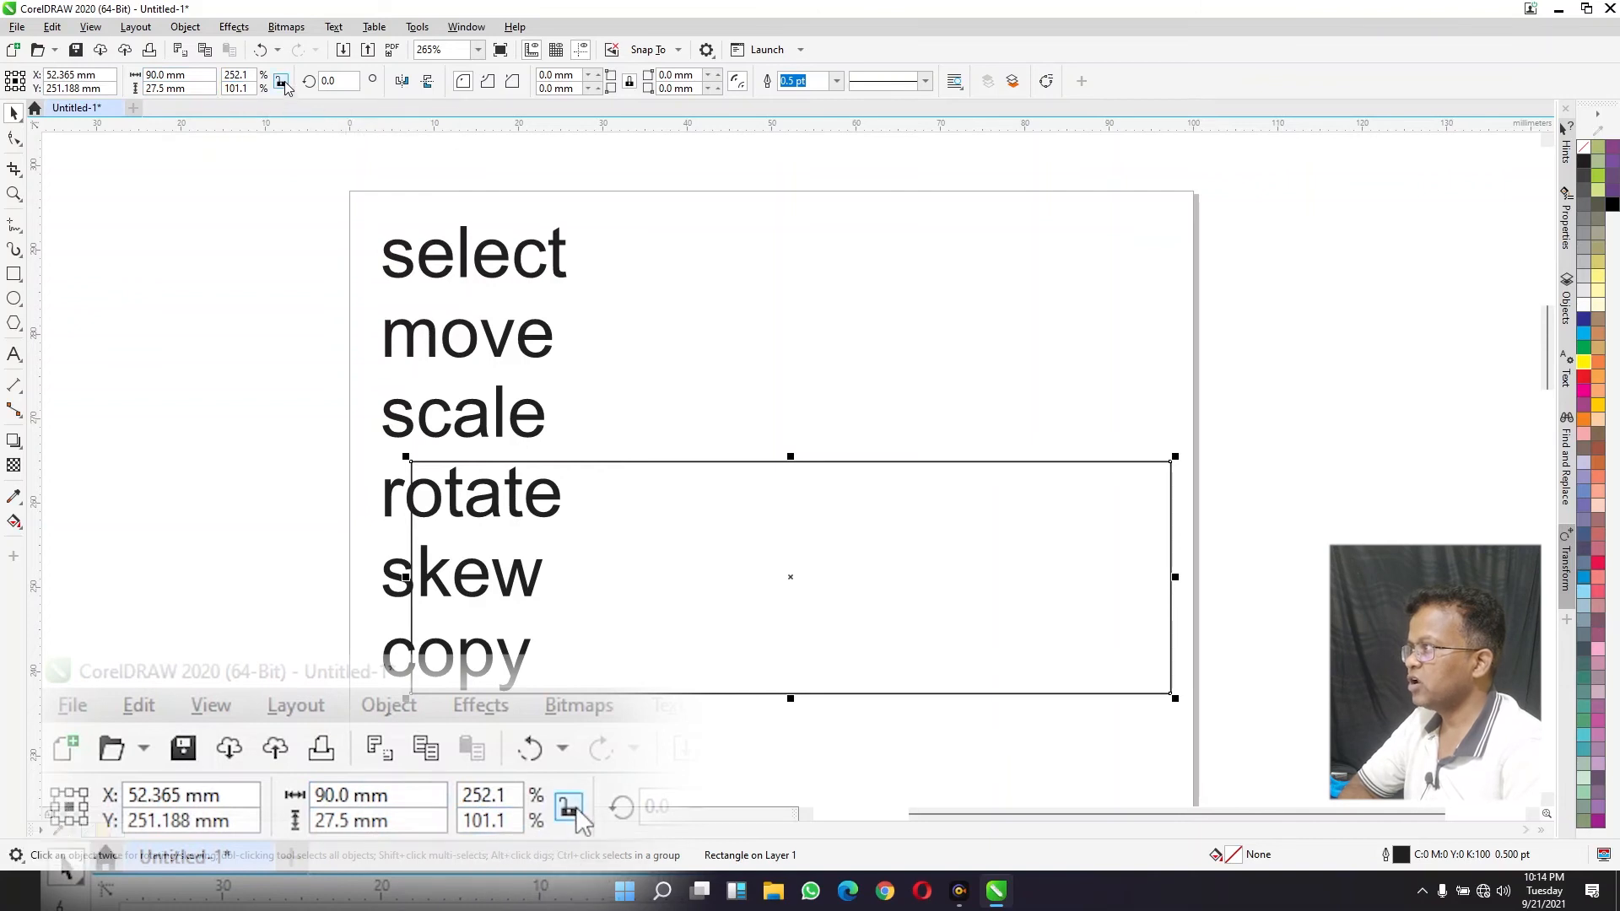
left_click(190, 89)
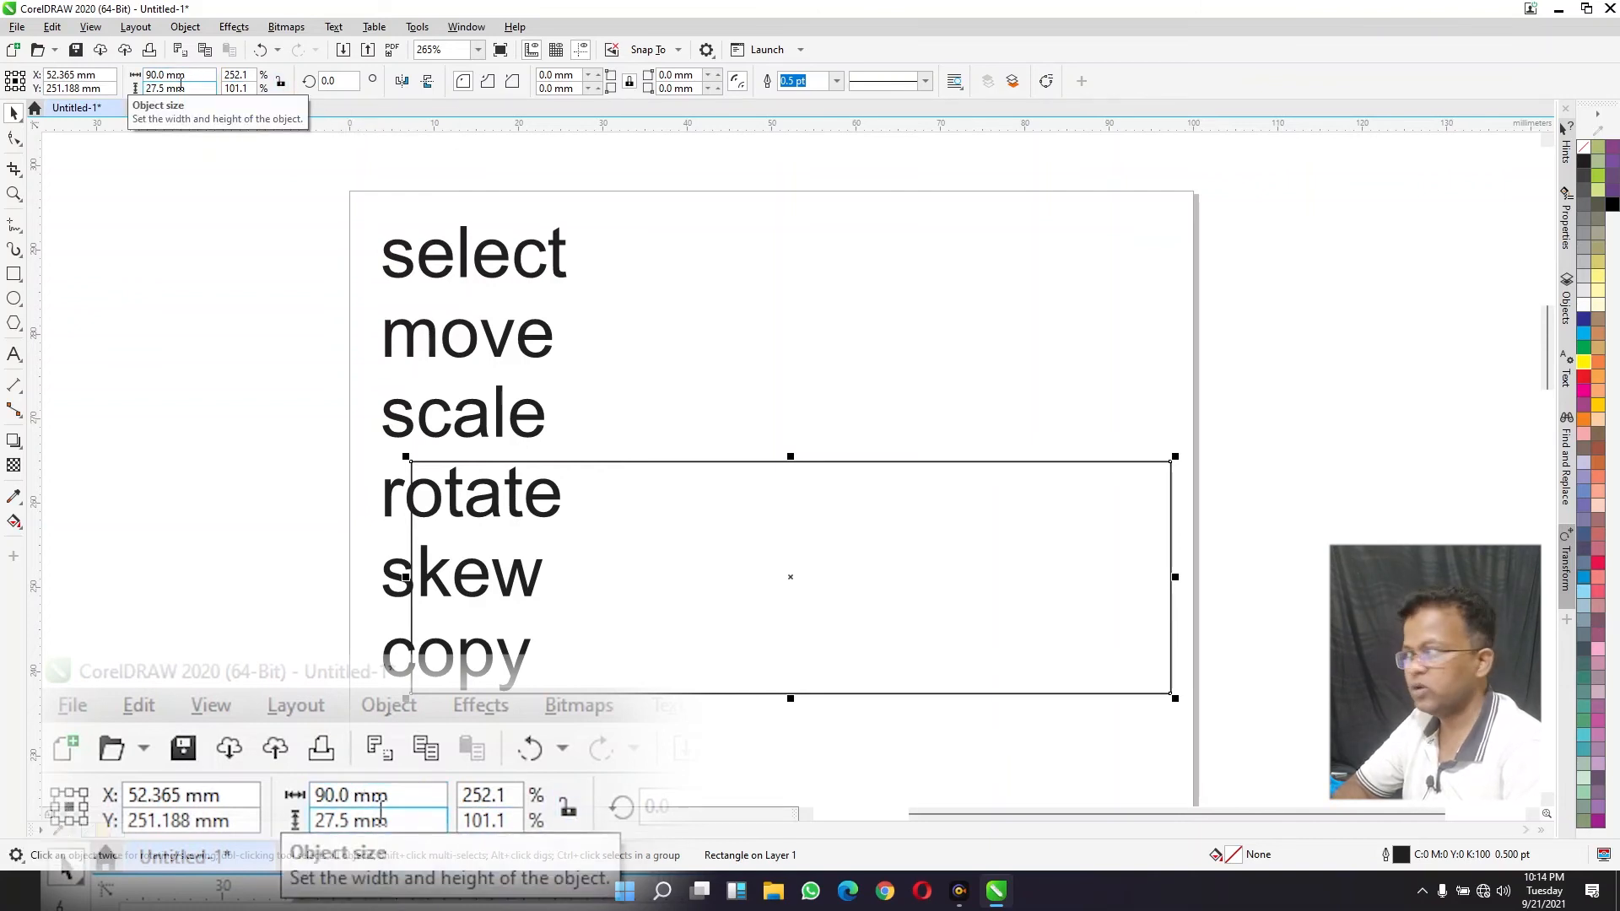
left_click_drag(731, 461, 799, 442)
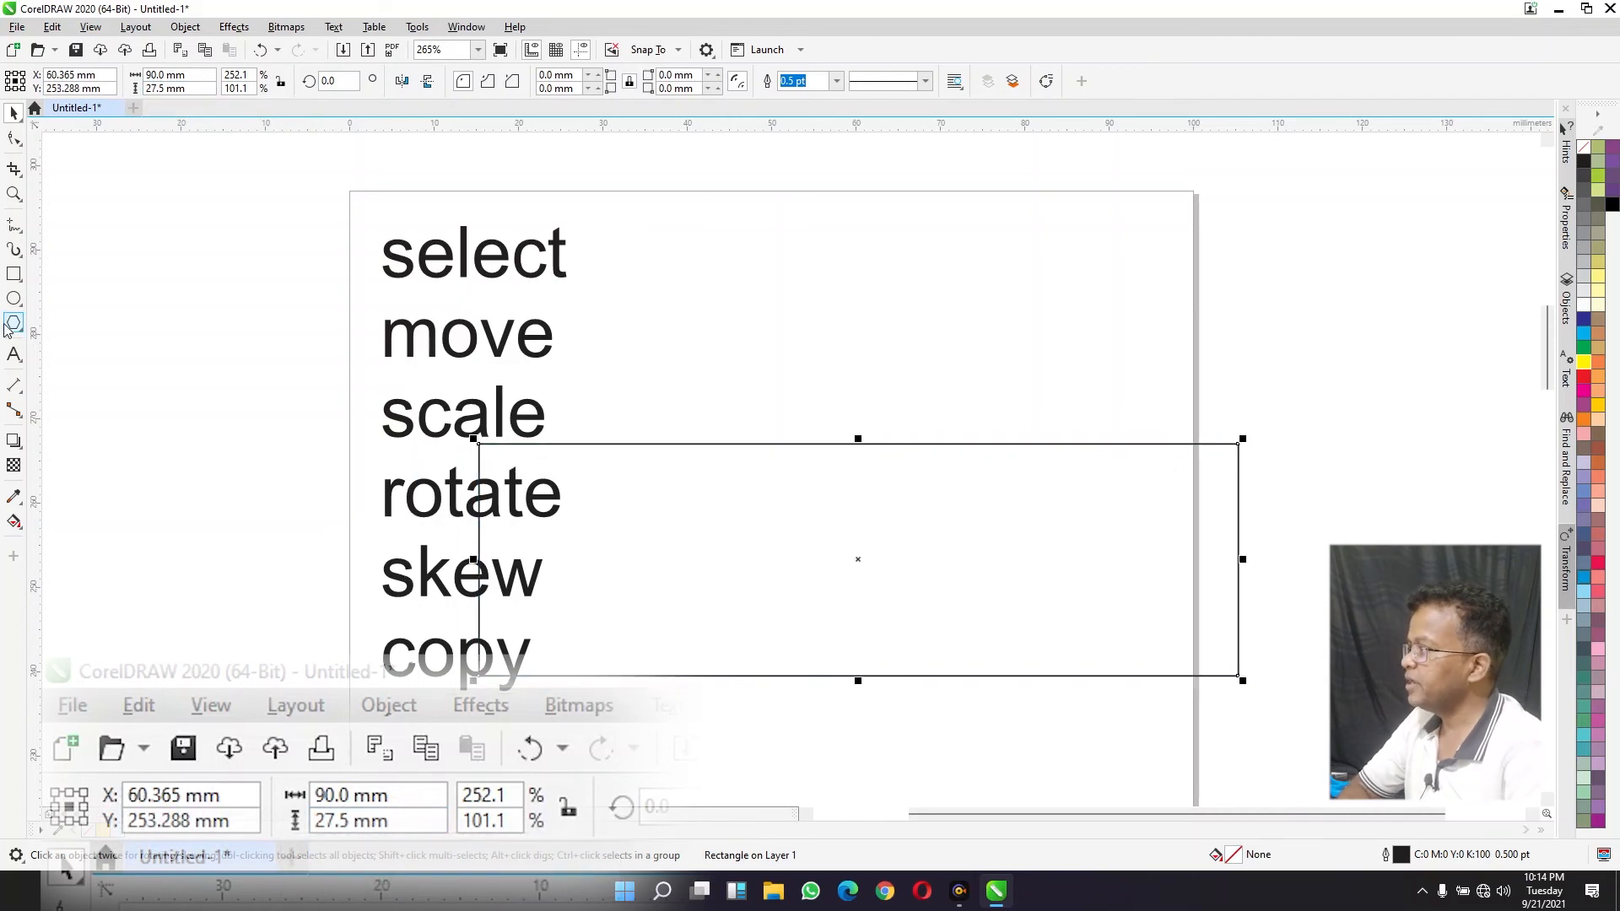
Step: Delete the rectangle and draw a new one about 31 by 20 mm beside the text list
key("Delete")
left_click(13, 274)
left_click_drag(679, 365, 939, 534)
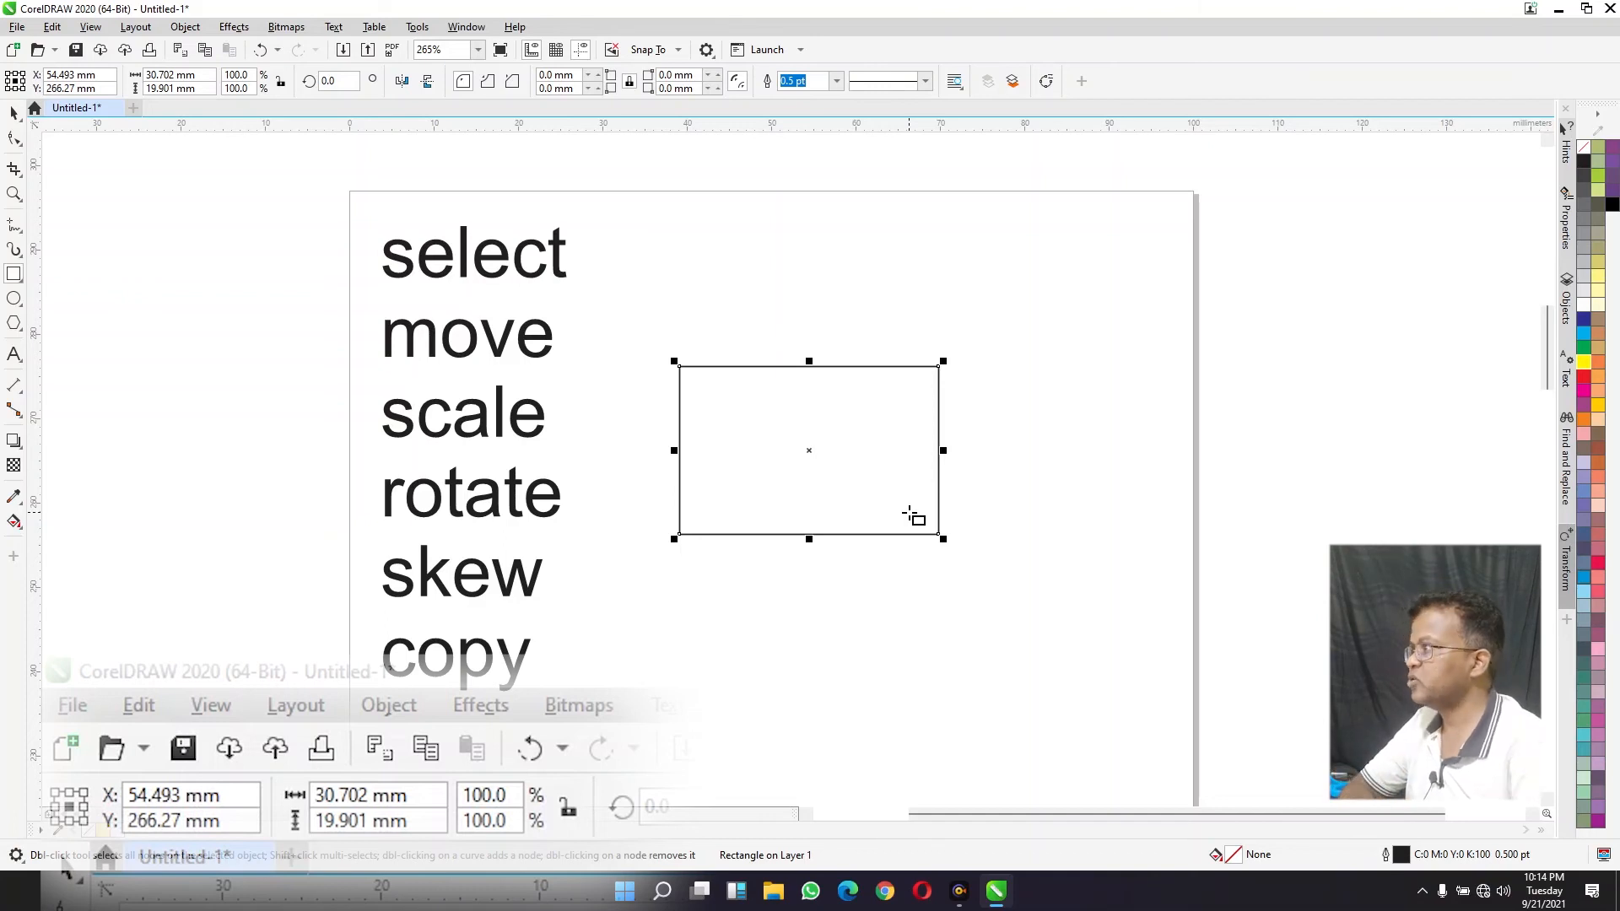
Step: Enlarge the rectangle by adding +15 to both its horizontal and its vertical scale percentage
left_click(244, 74)
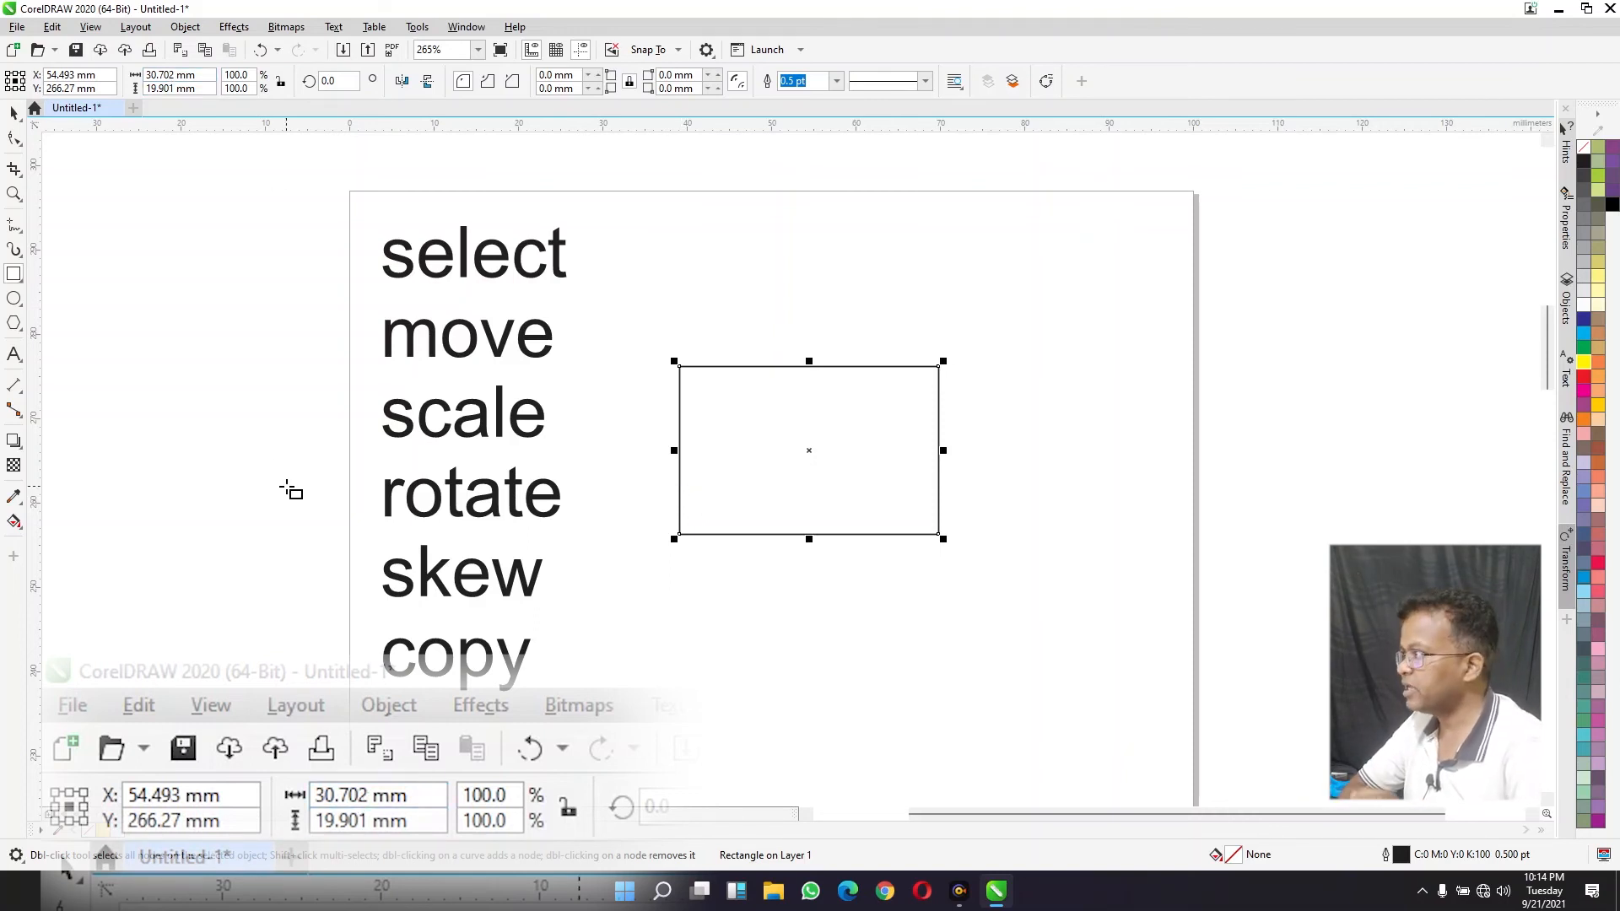
left_click(248, 74)
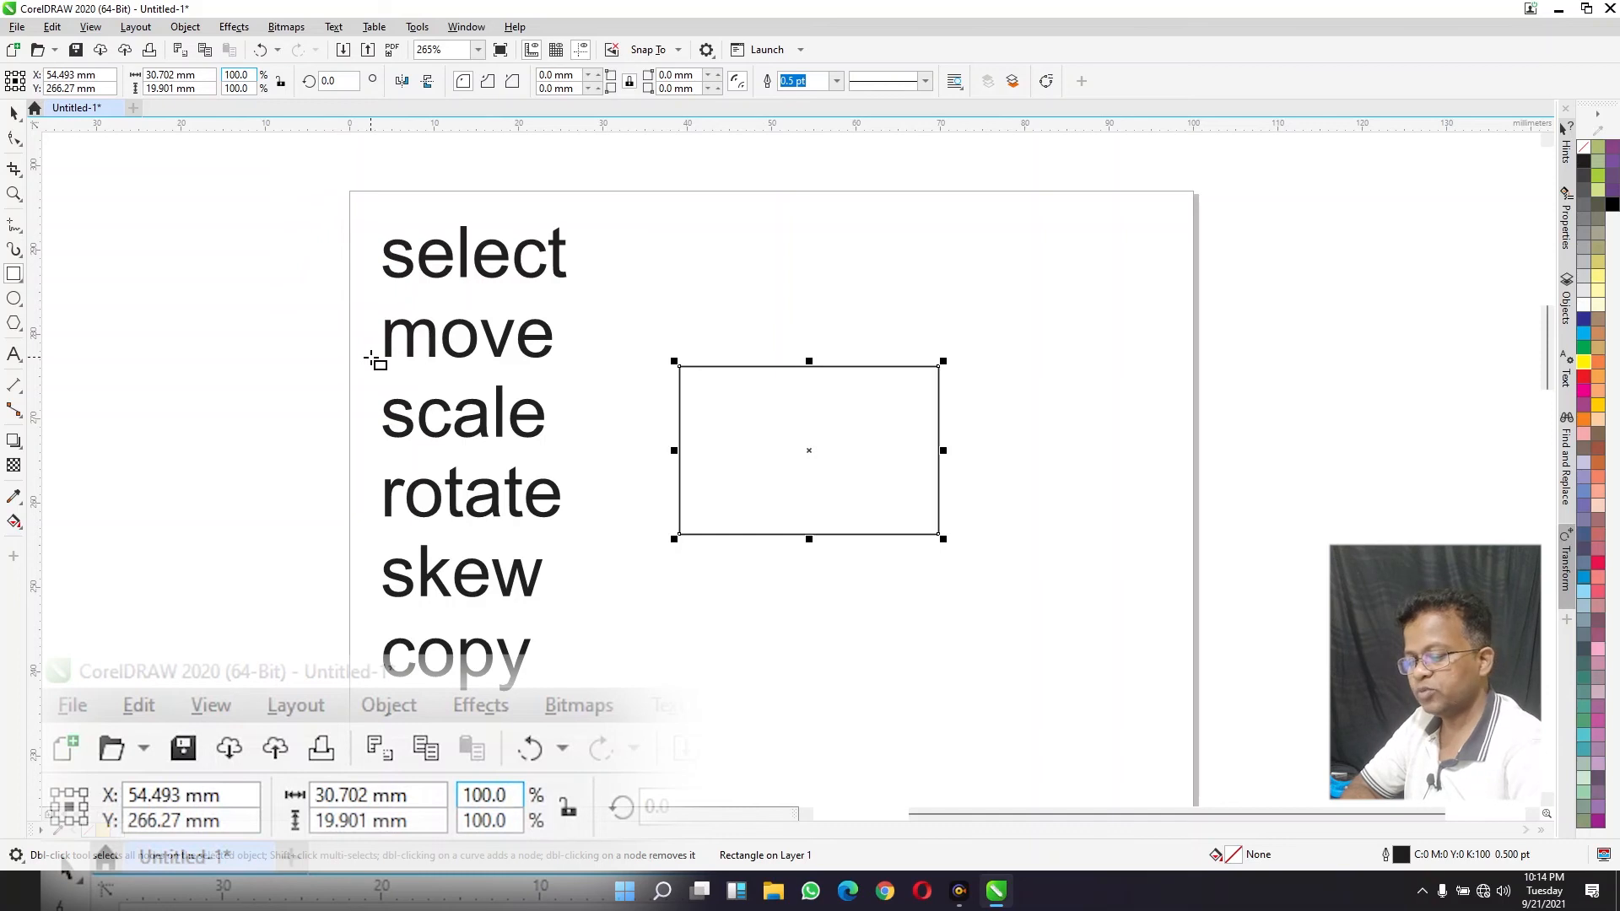
type("+")
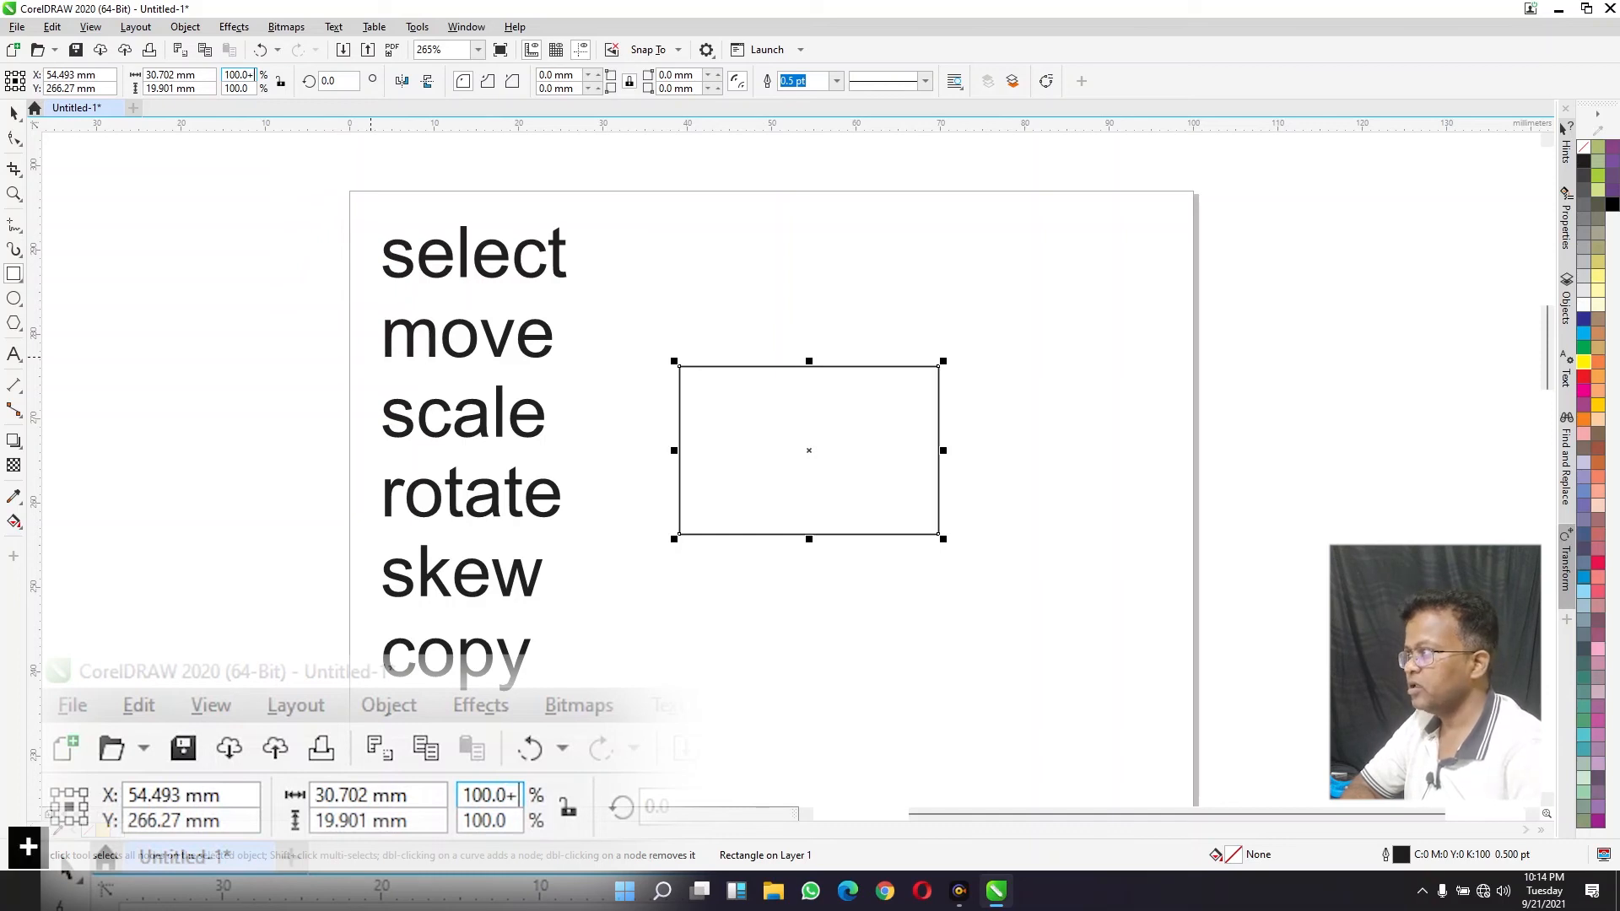
type("15")
key("Return")
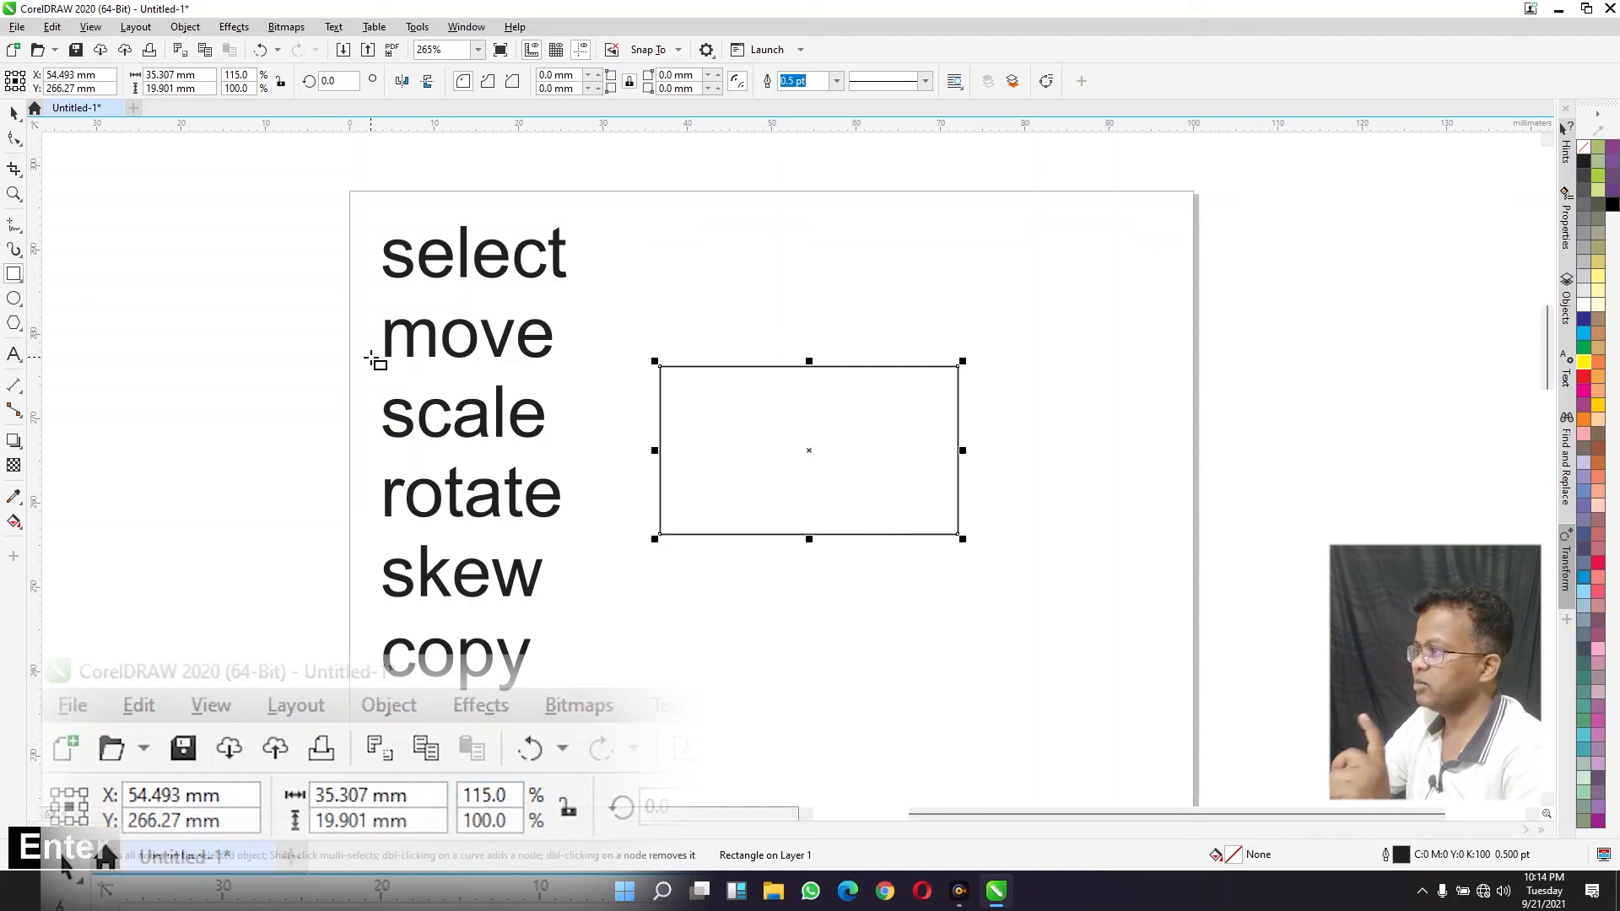
left_click(243, 77)
key("Tab")
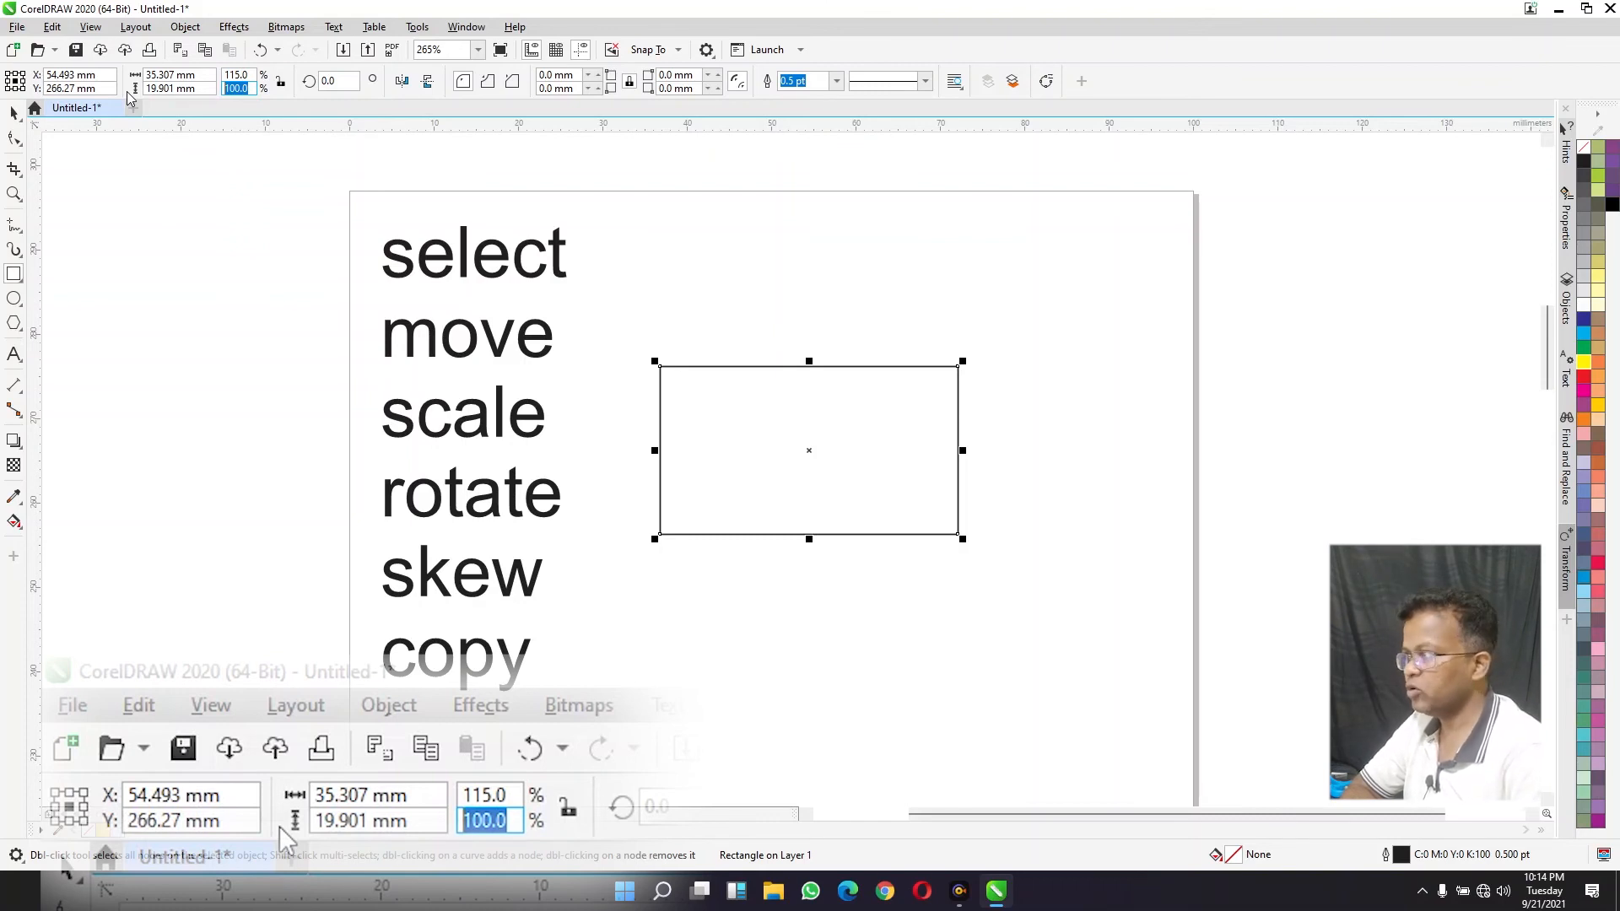
key("Right")
type("+15")
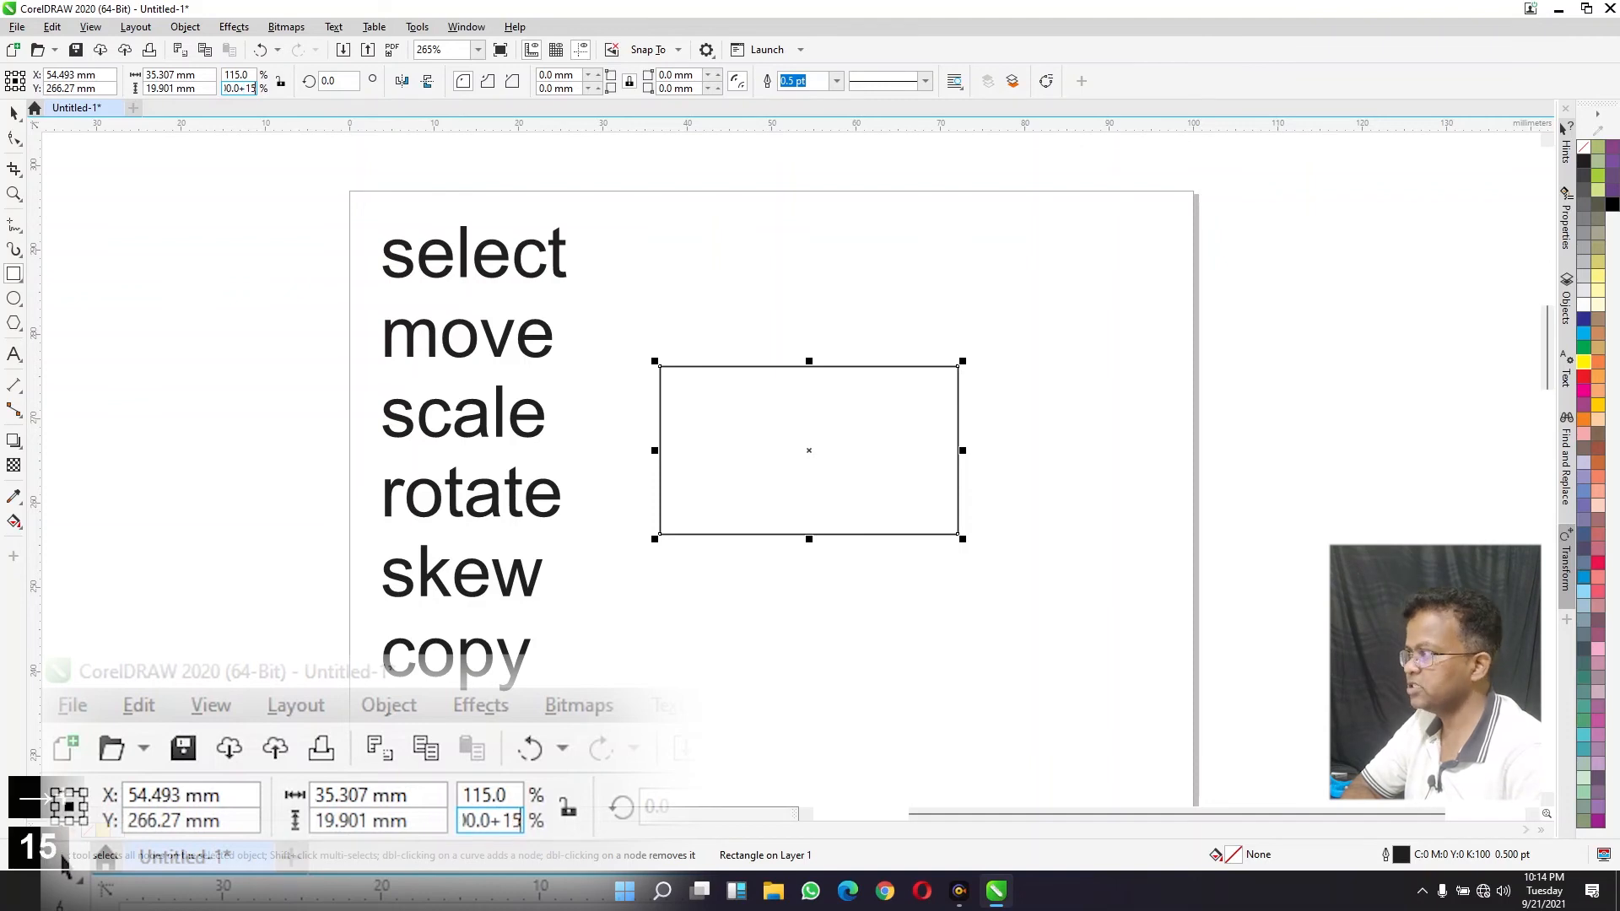
key("Return")
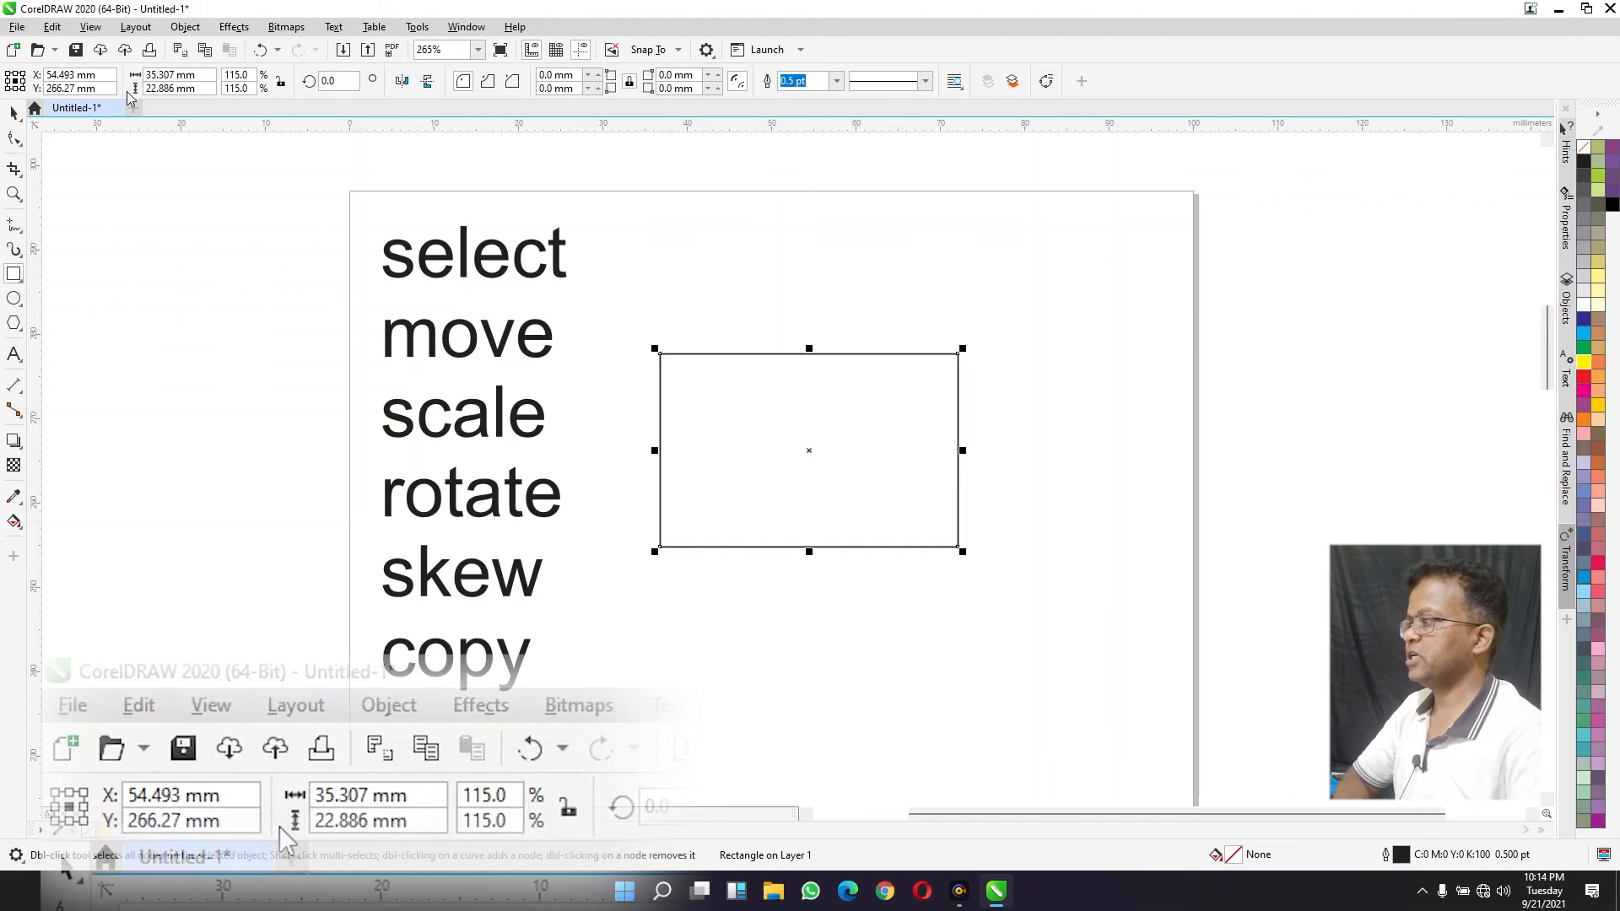
Step: Rotate the rectangle by exactly 15 degrees, and clear the angle to return its rotation to 0
left_click(336, 82)
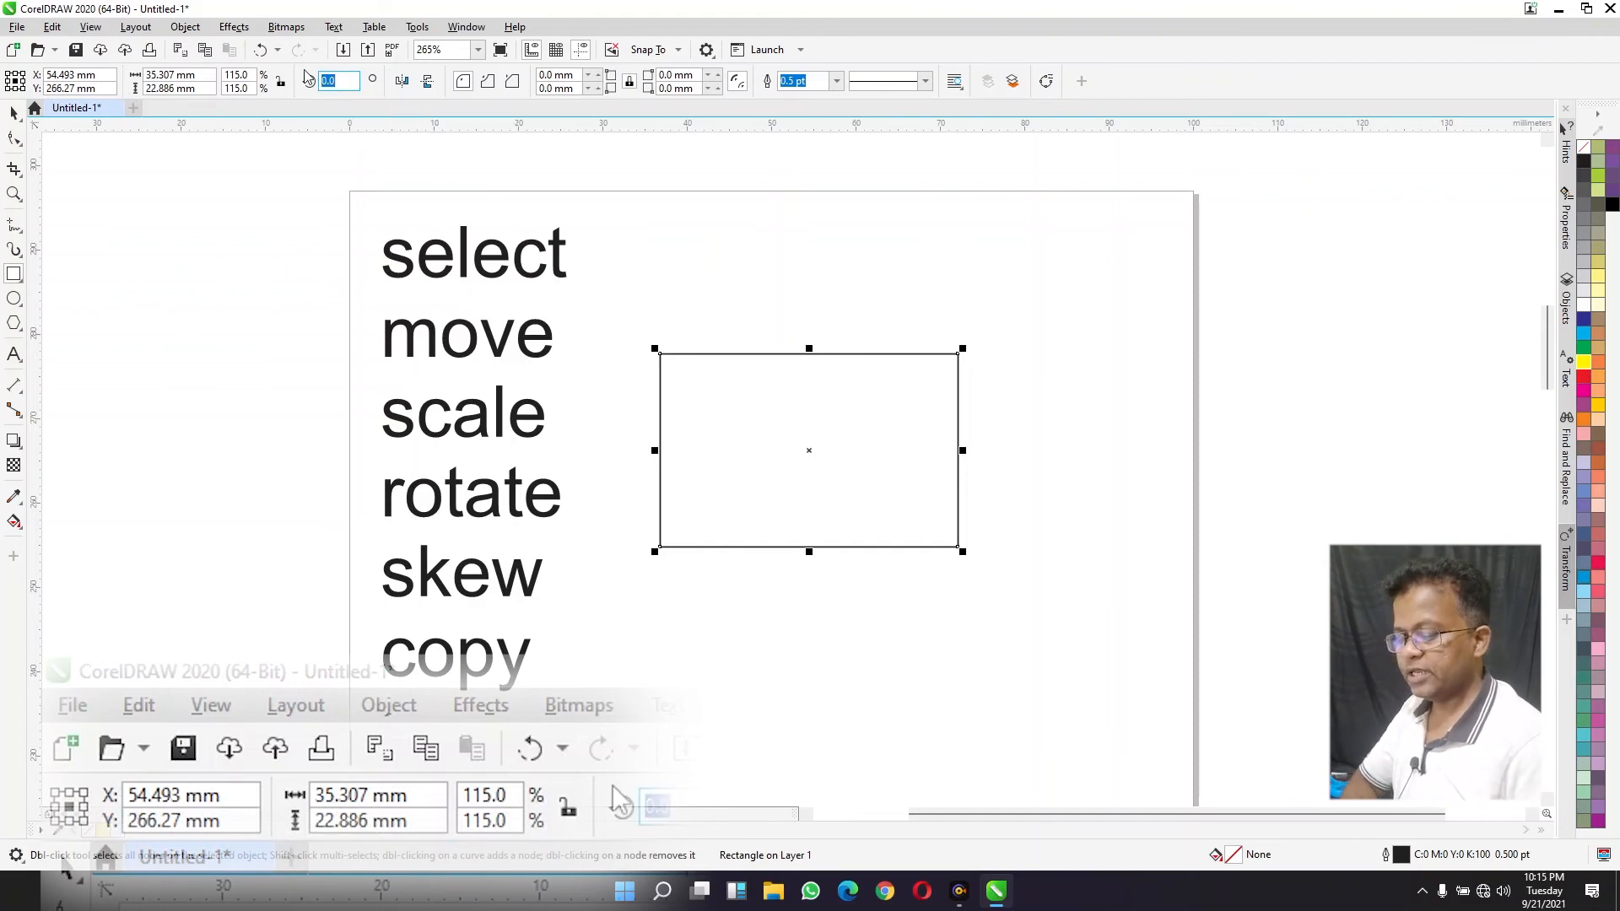
type("15")
key("Return")
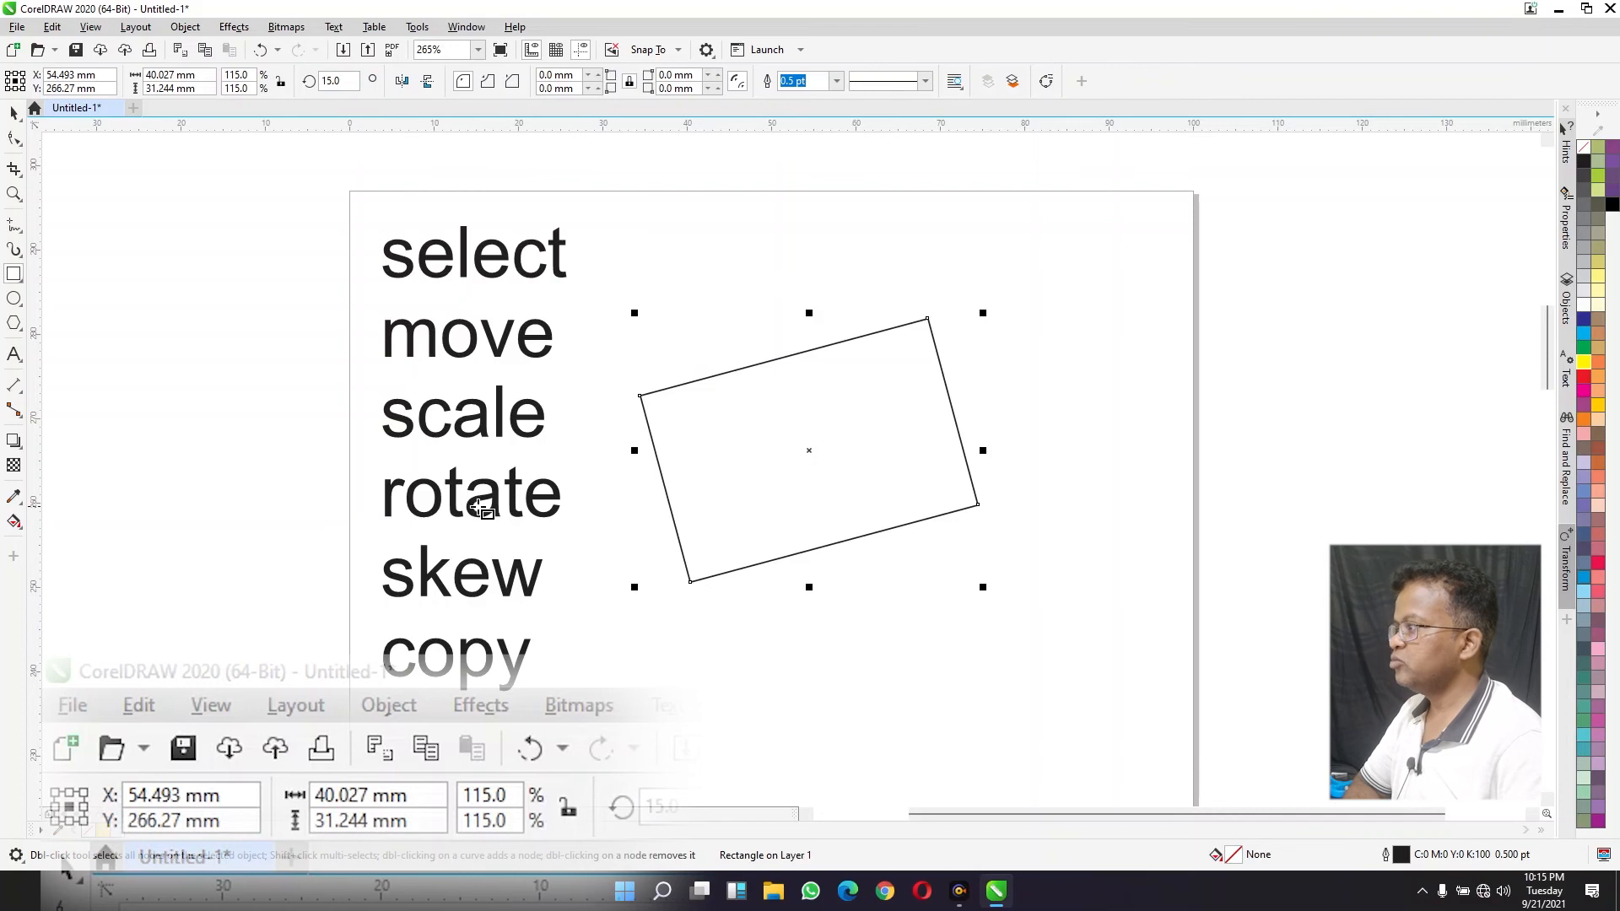
left_click(330, 81)
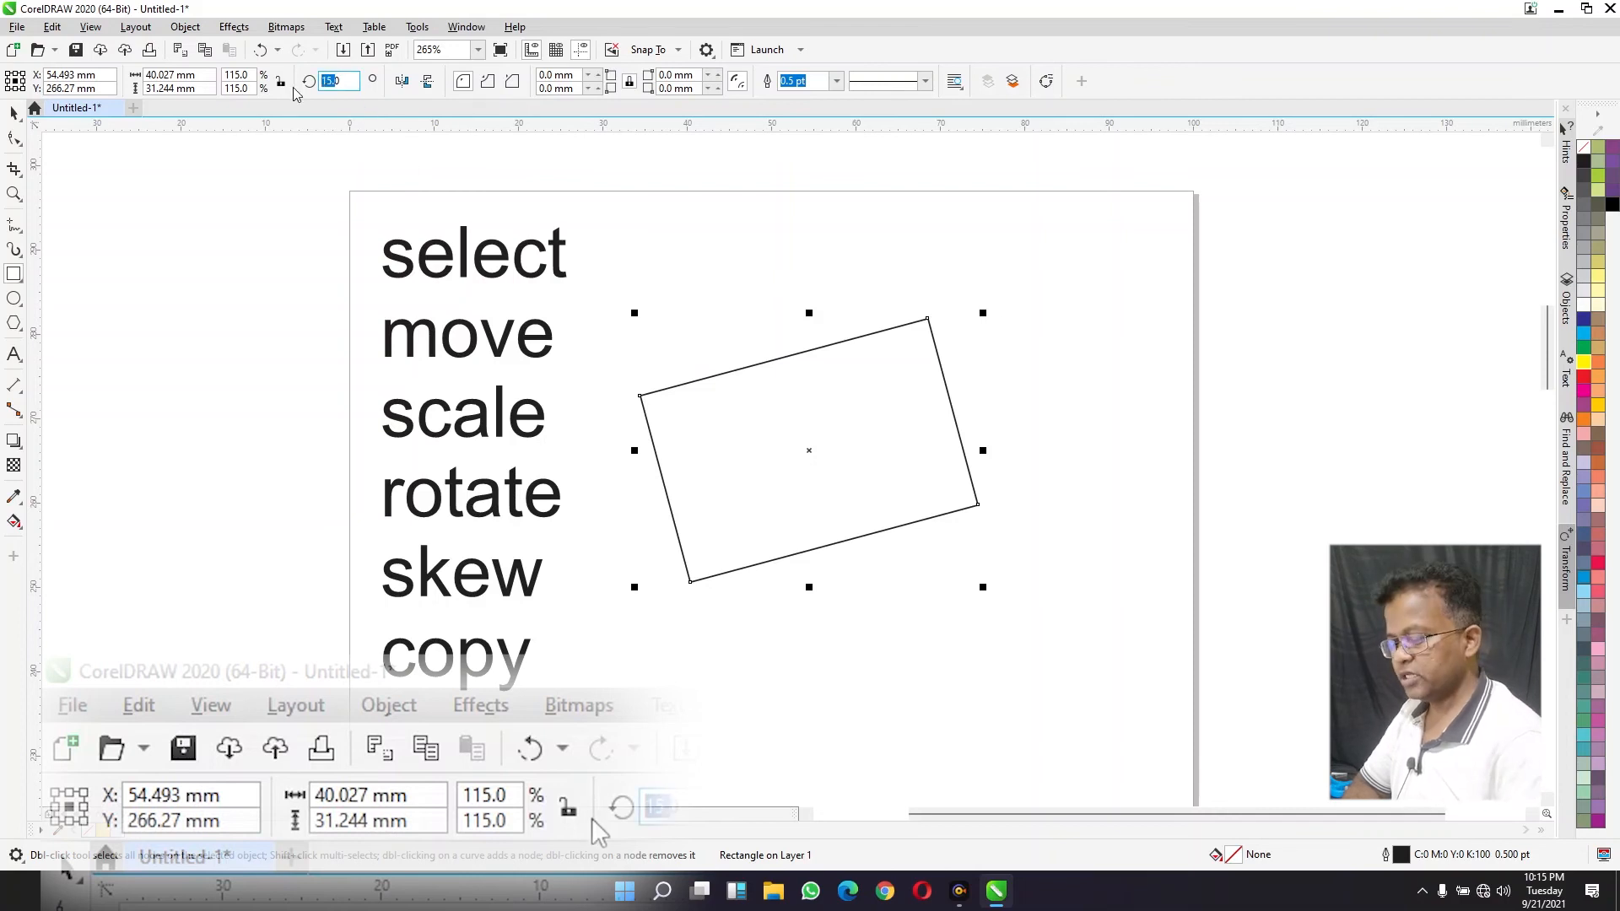
key("Delete")
key("Return")
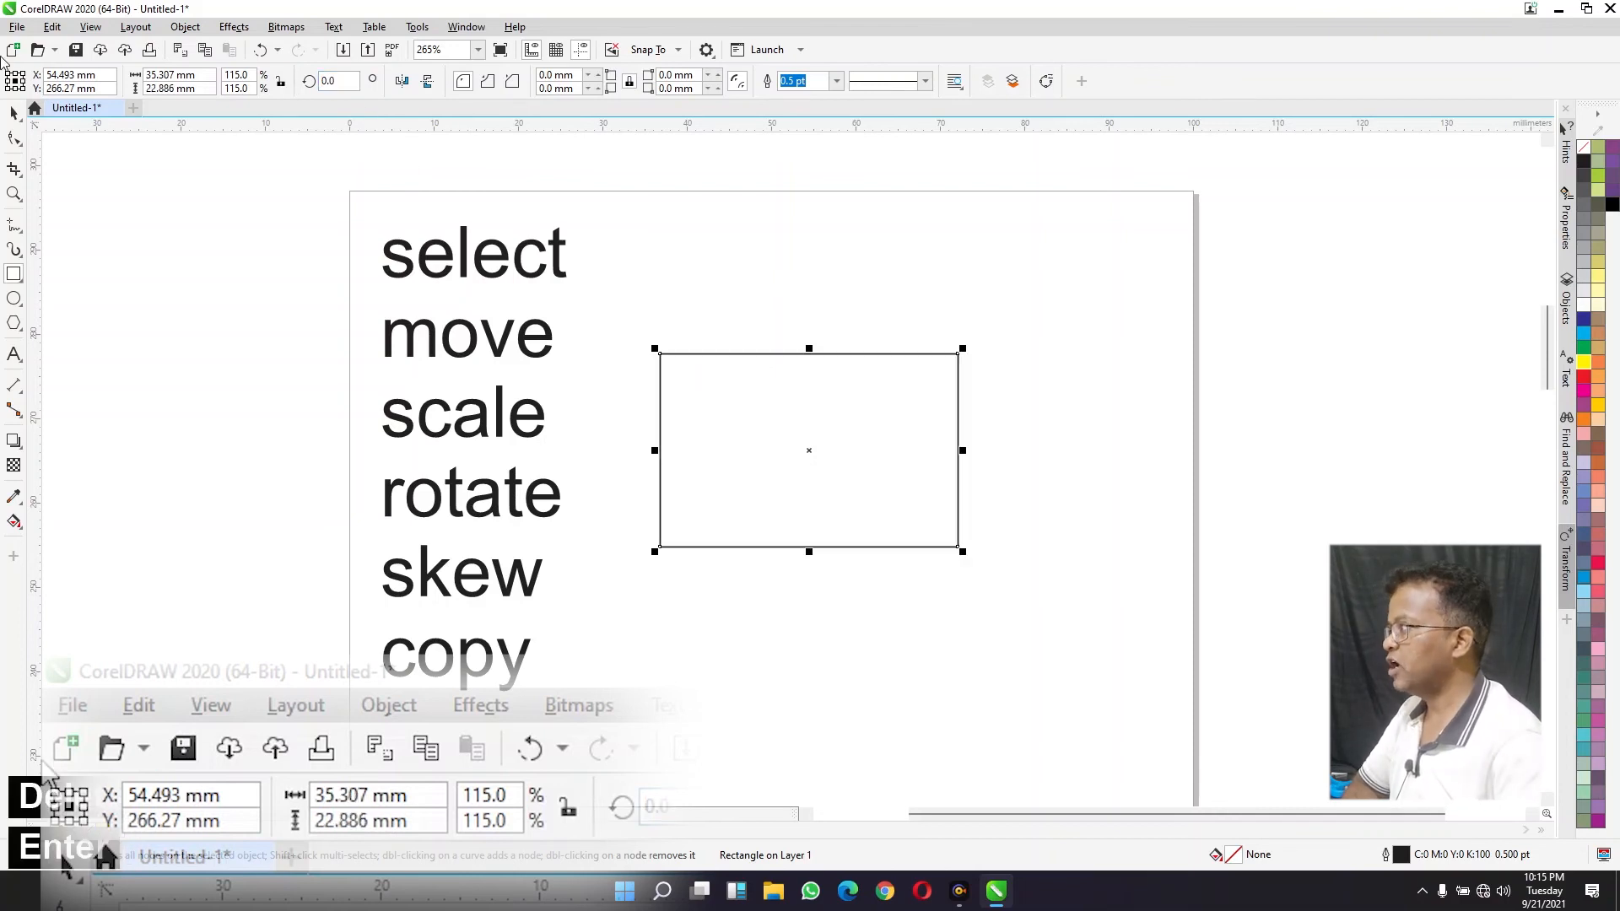
Step: Rotate the rectangle freehand in both directions from several of its corners, and reset its rotation angle to 0
left_click(14, 113)
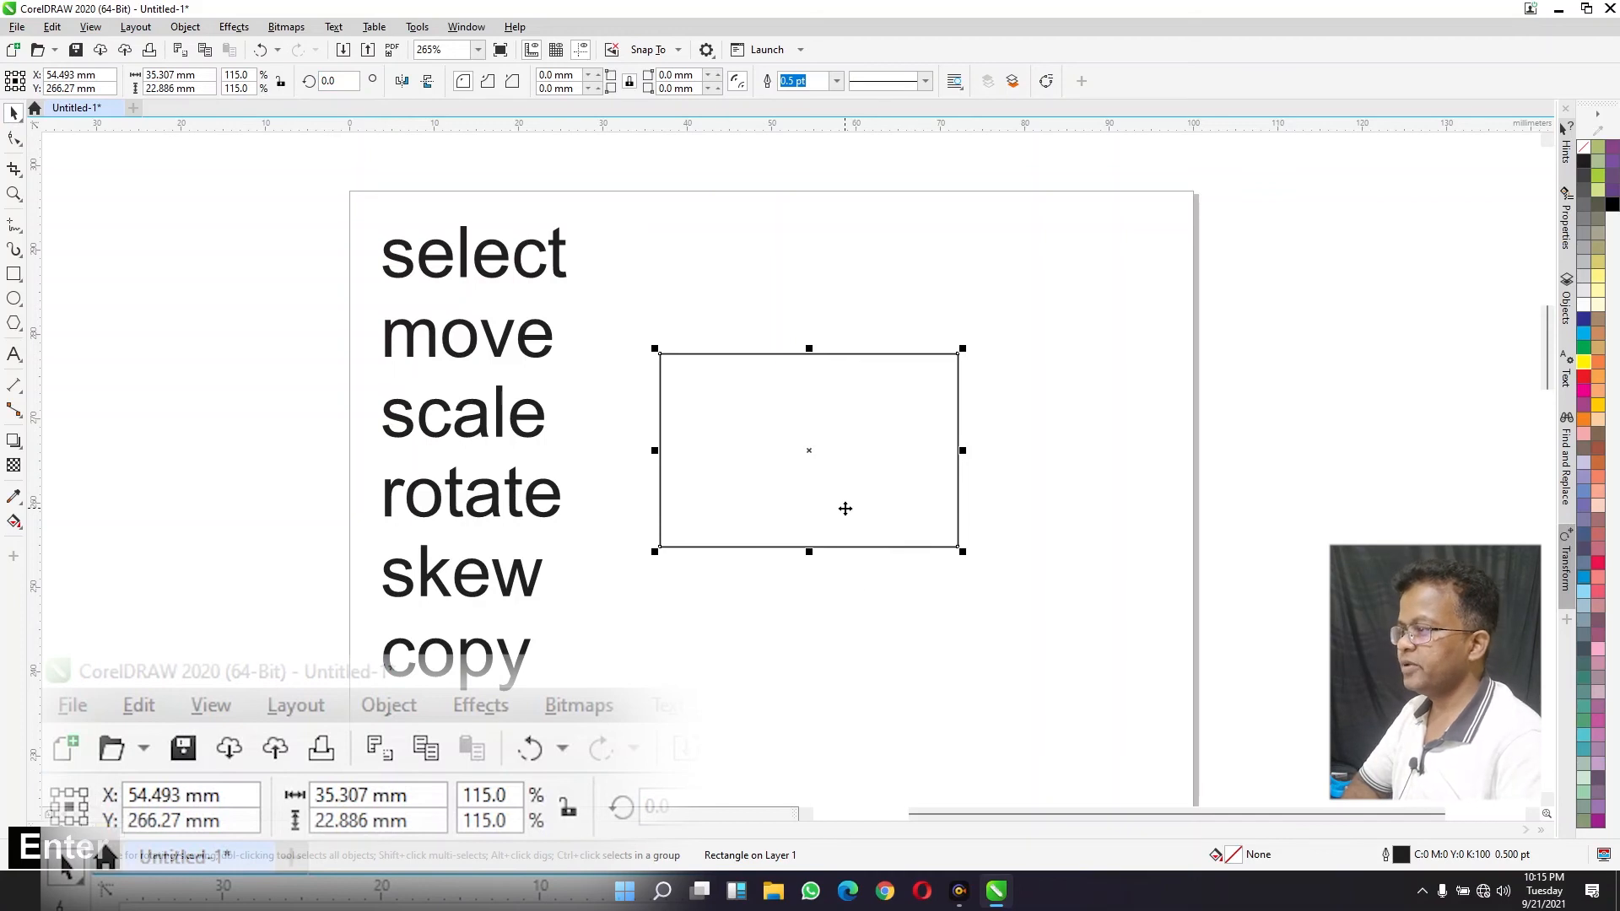
left_click(850, 463)
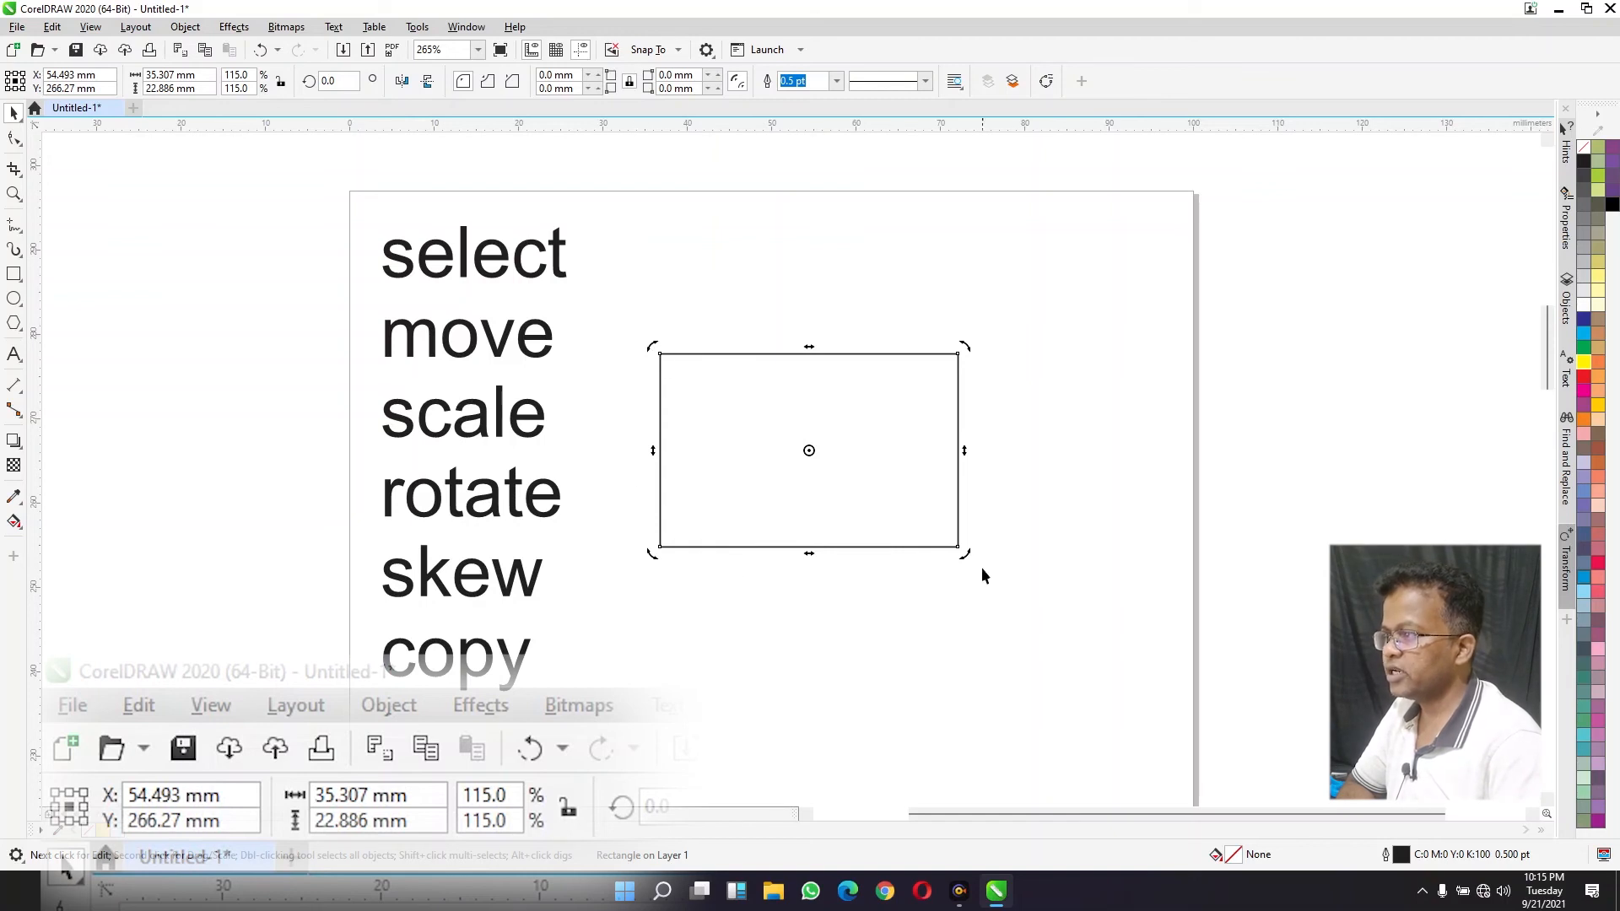
left_click_drag(969, 347, 962, 506)
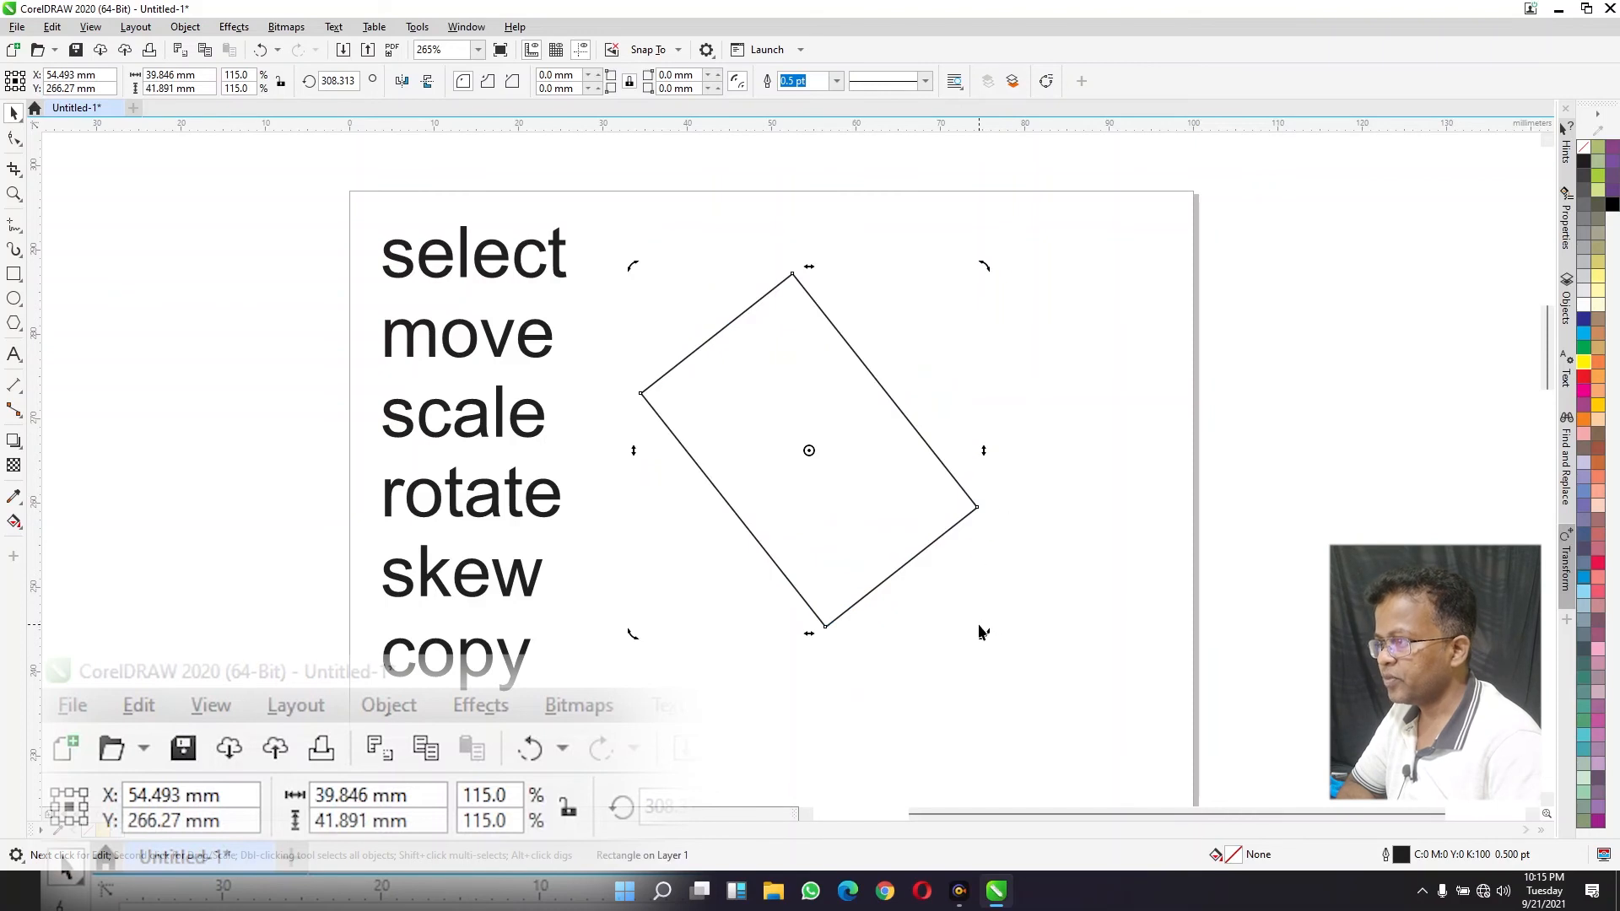
left_click_drag(981, 646, 1043, 430)
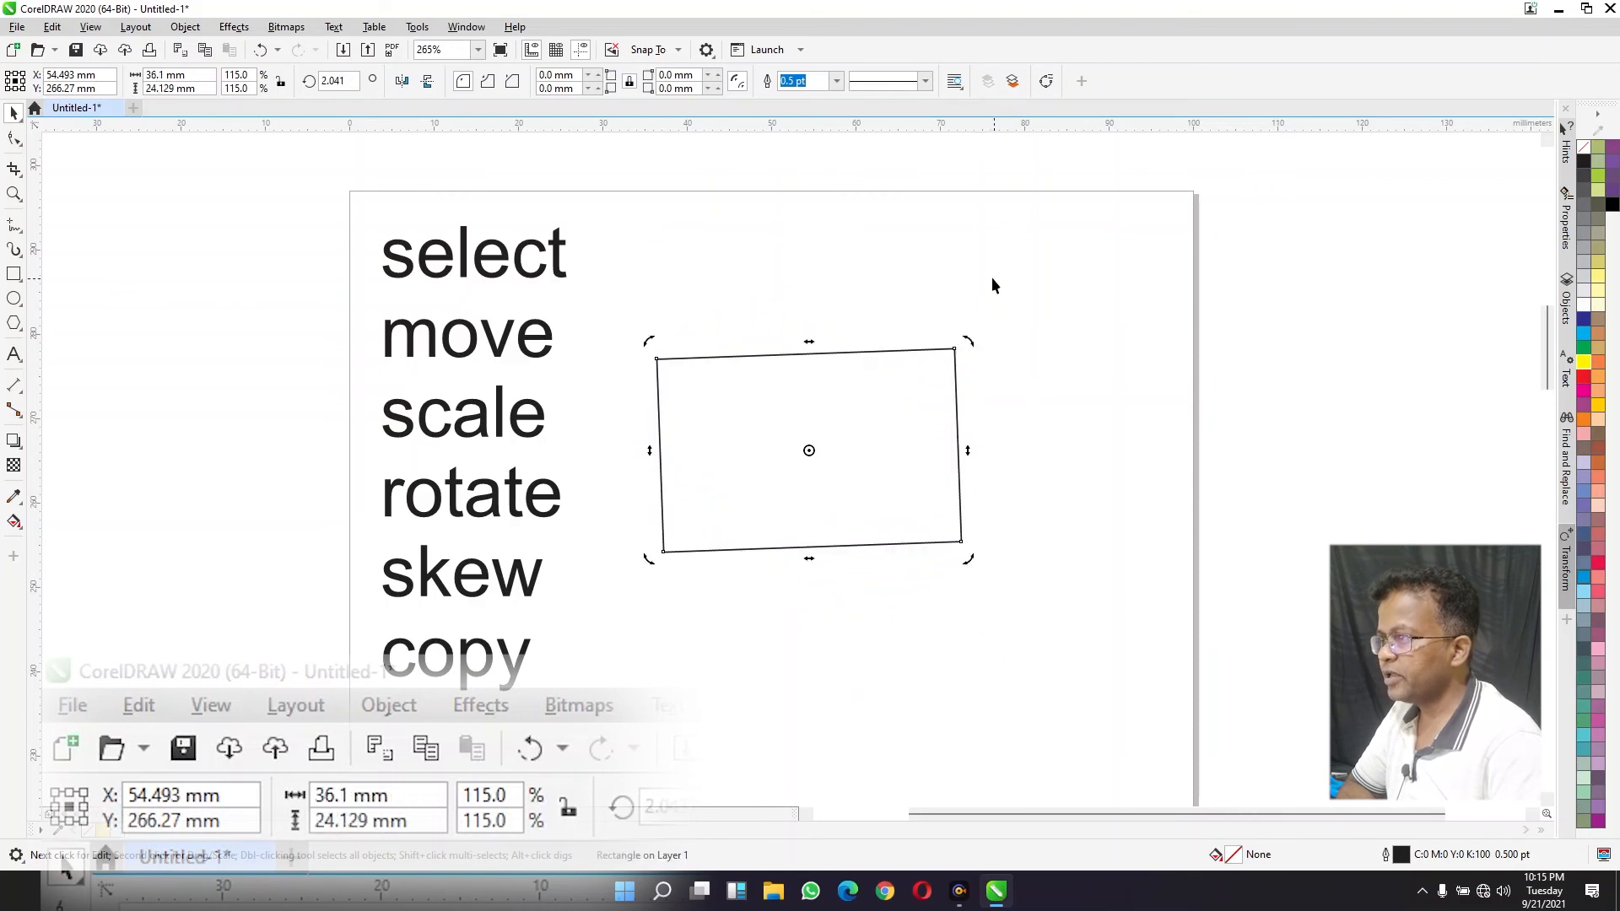
left_click_drag(651, 562, 779, 628)
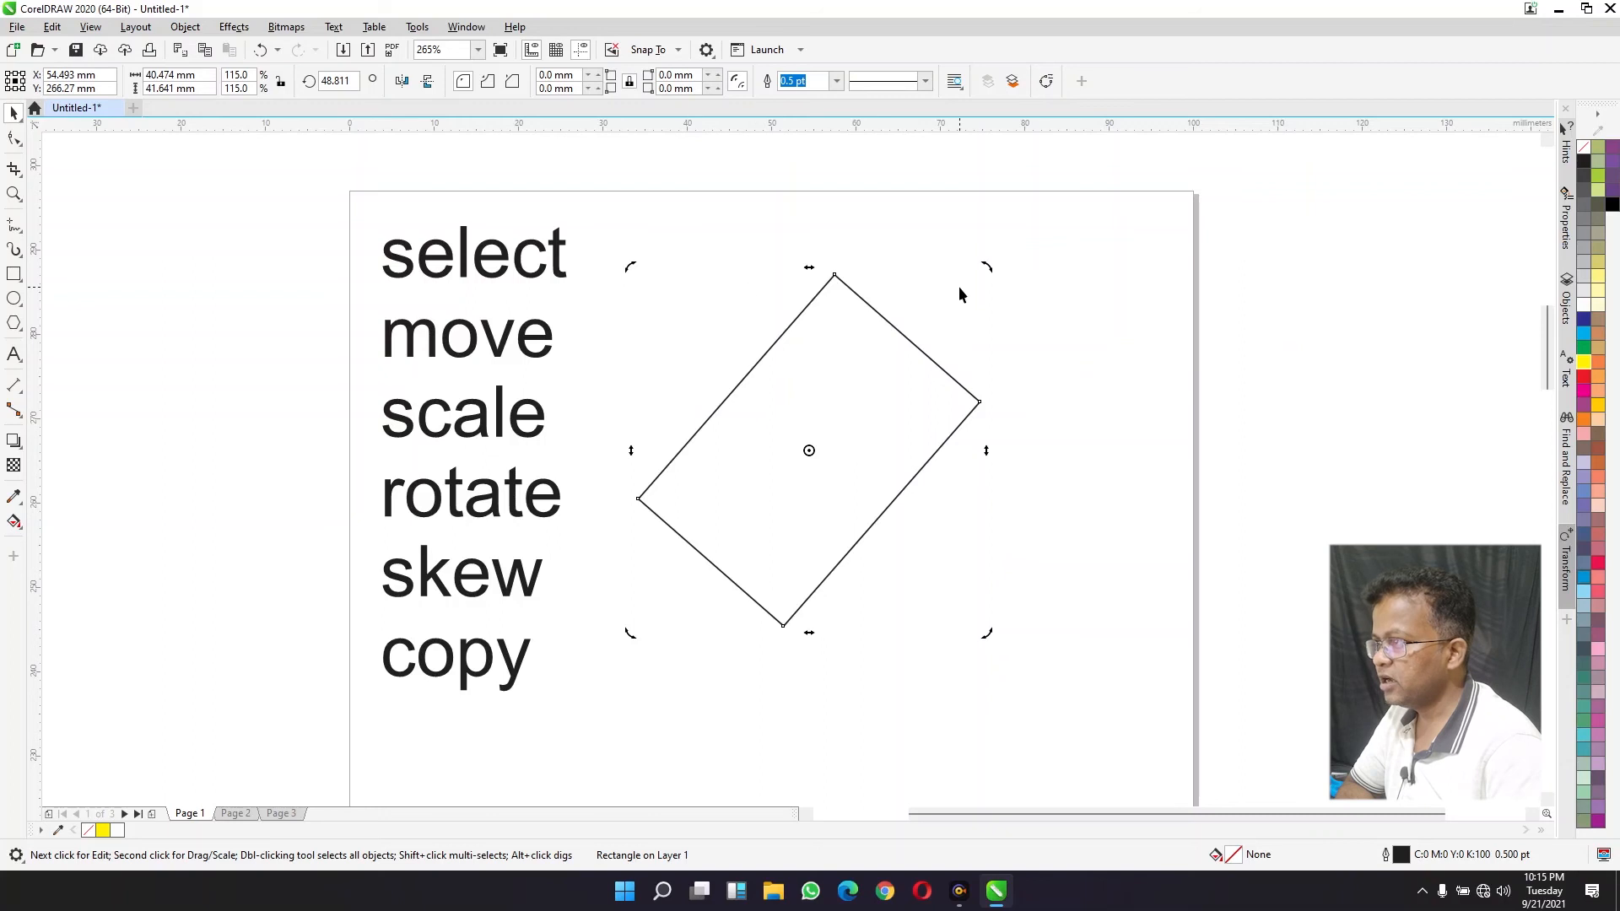
left_click_drag(987, 639, 847, 618)
double_click(348, 79)
type("0")
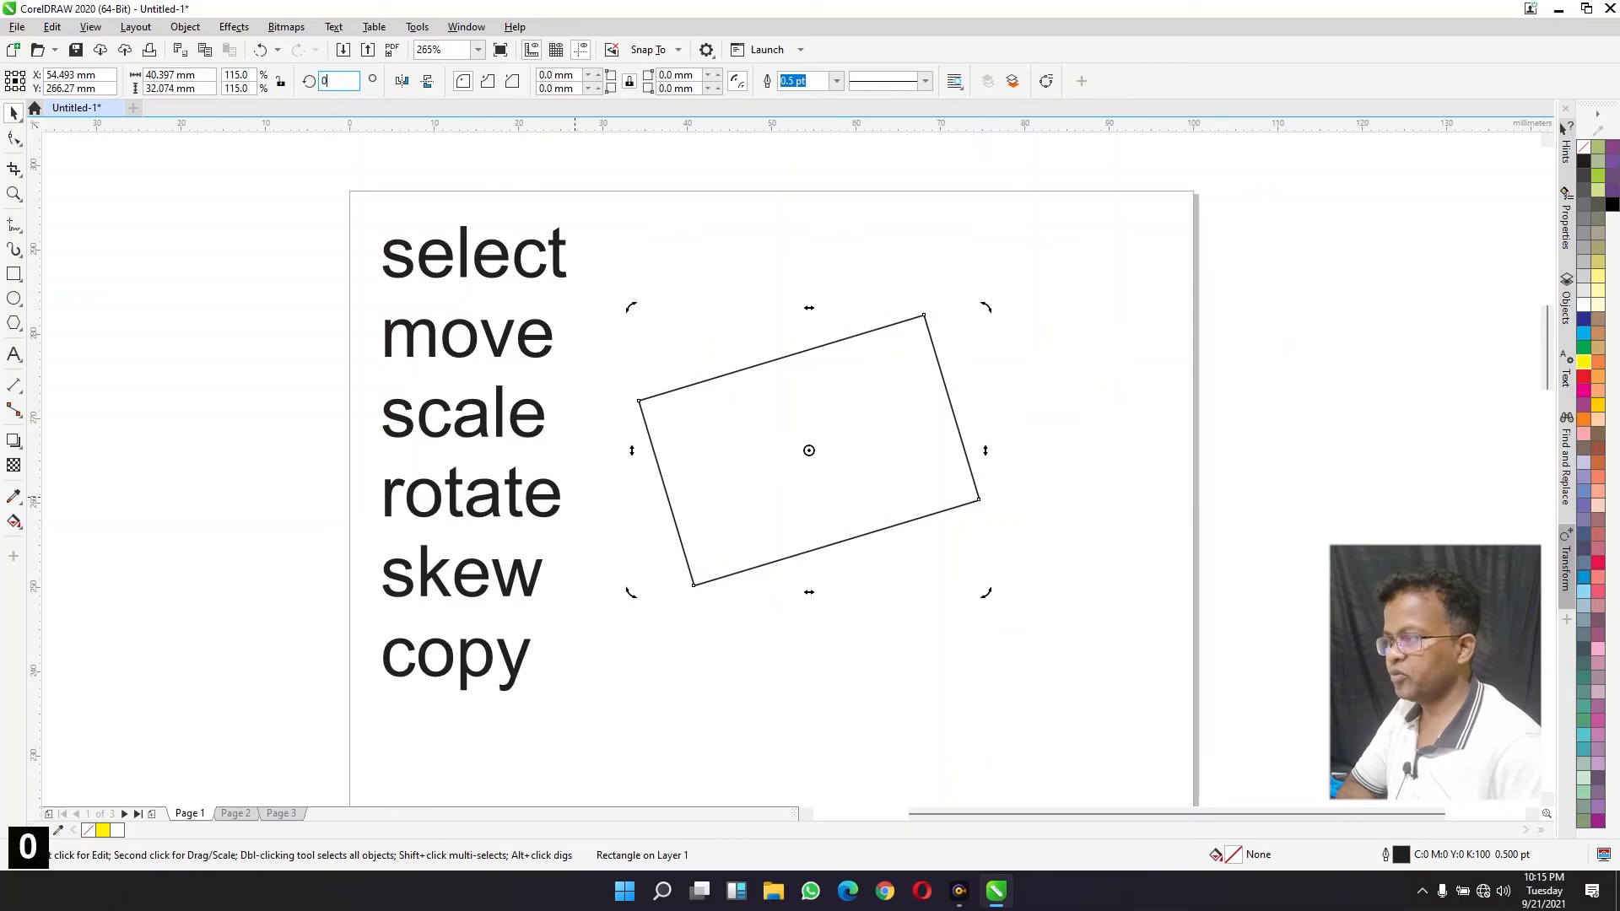
key("Return")
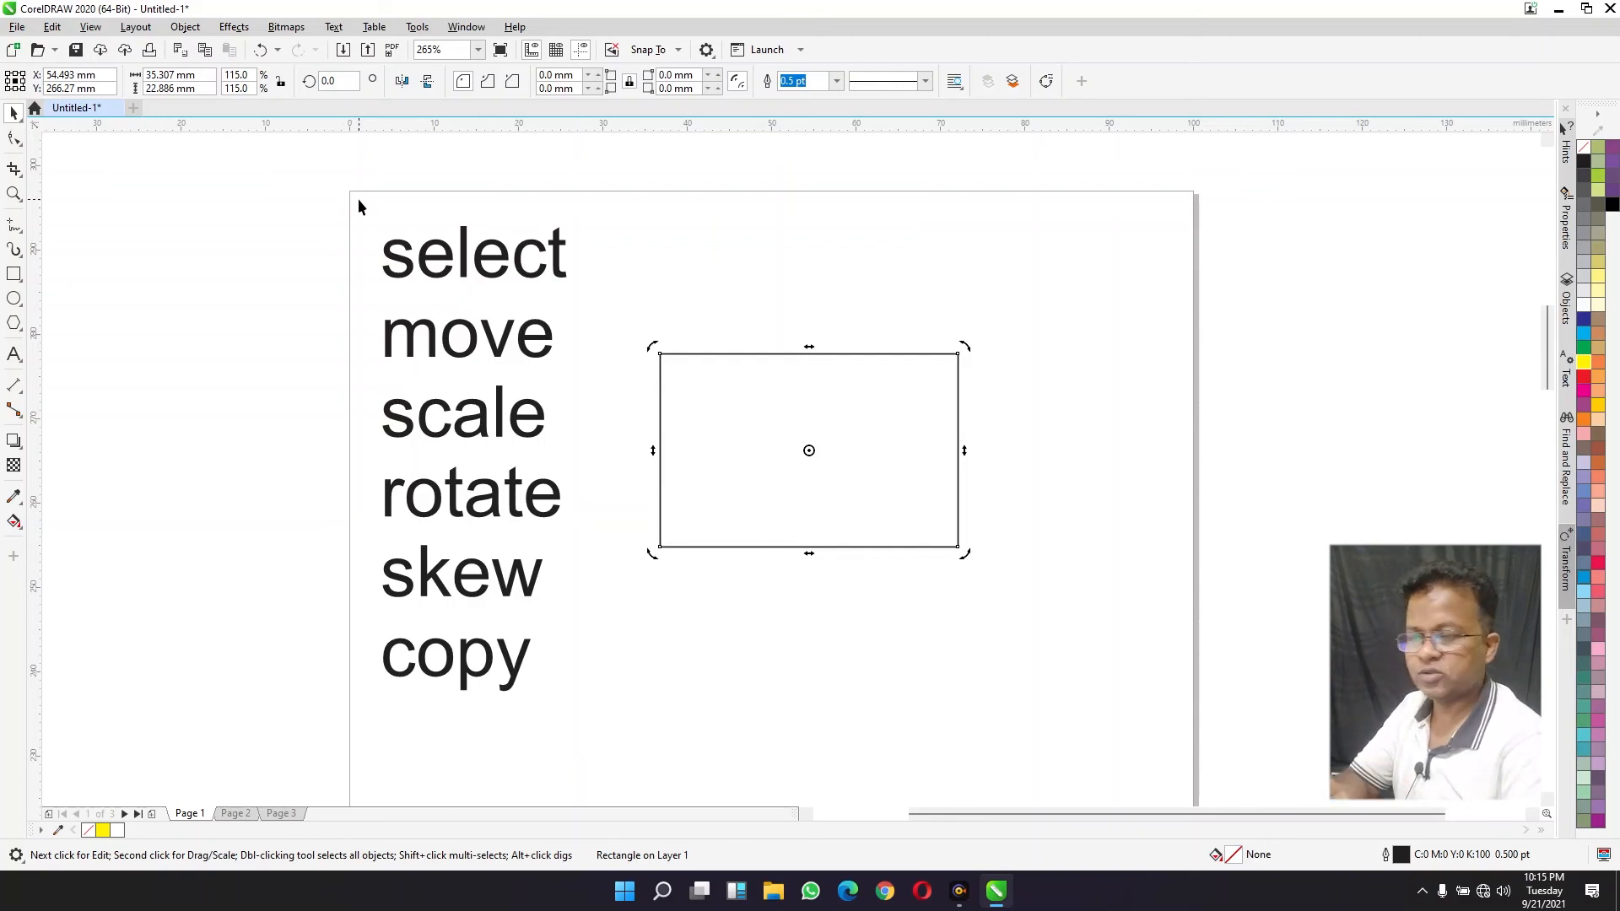
Step: Rotate the rectangle freehand around its centre to about 23.5 degrees, and undo that rotation
left_click(344, 81)
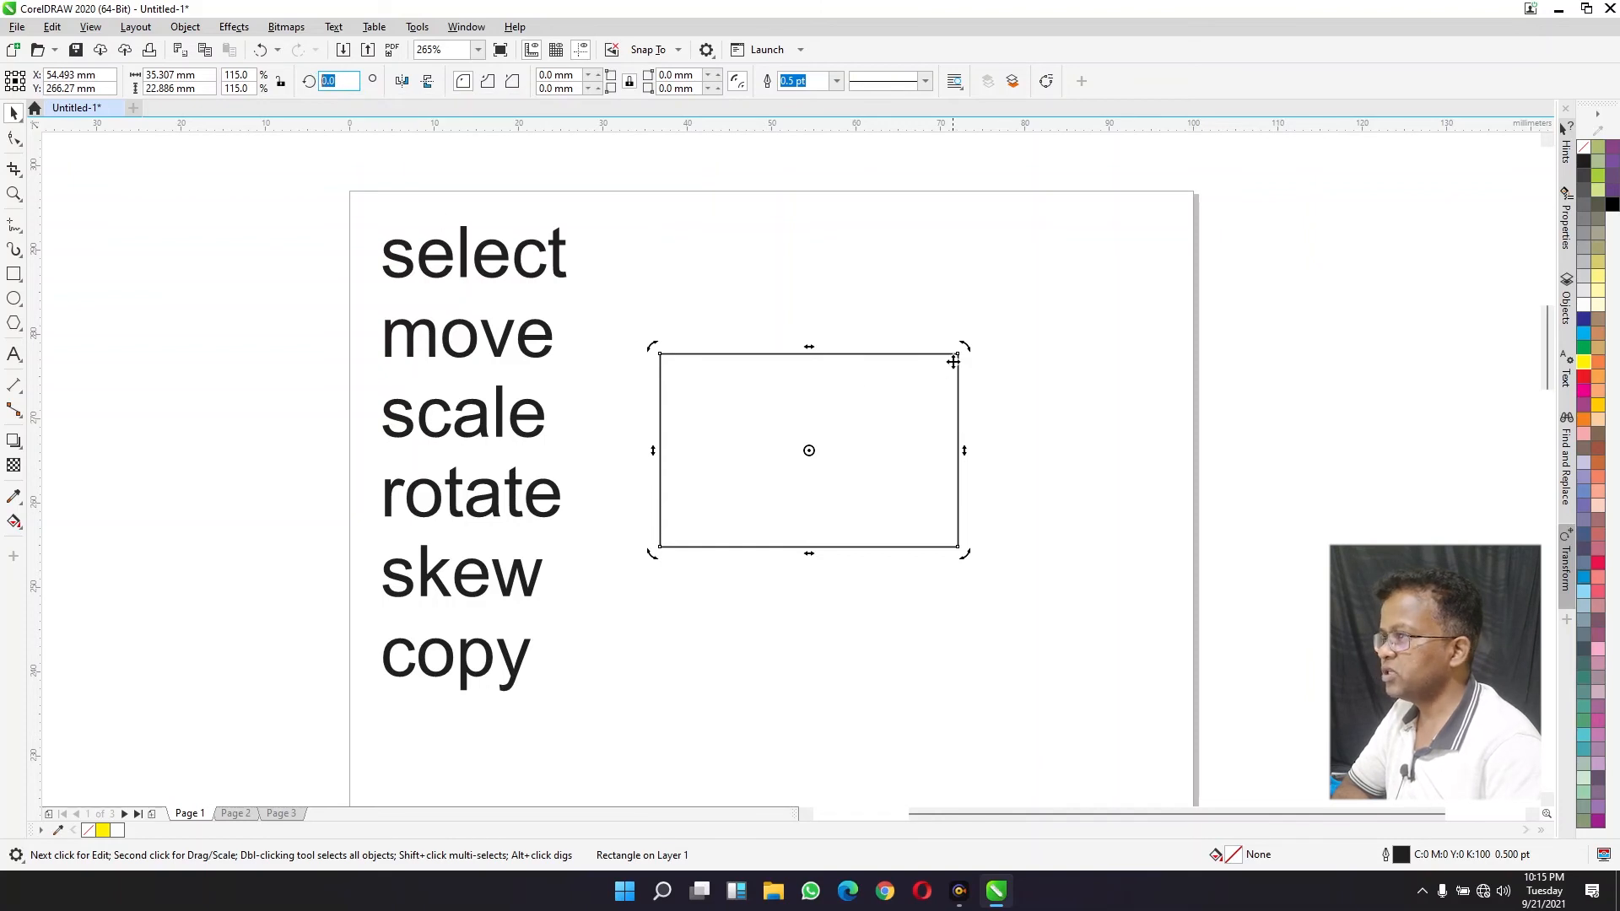
left_click_drag(968, 354, 919, 290)
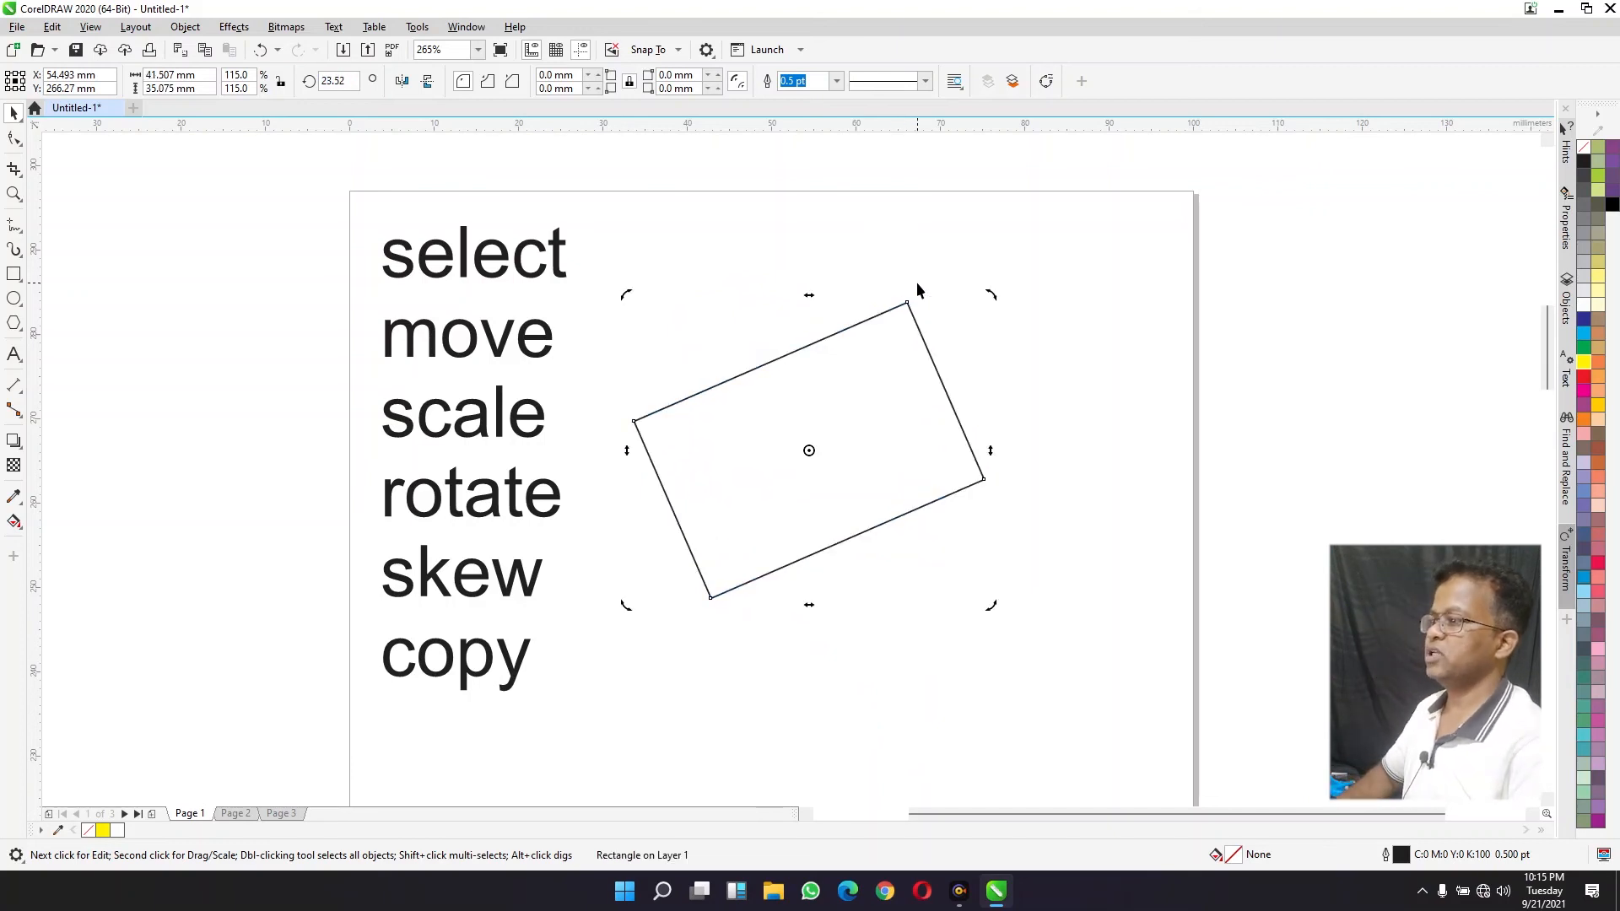
key("ctrl+z")
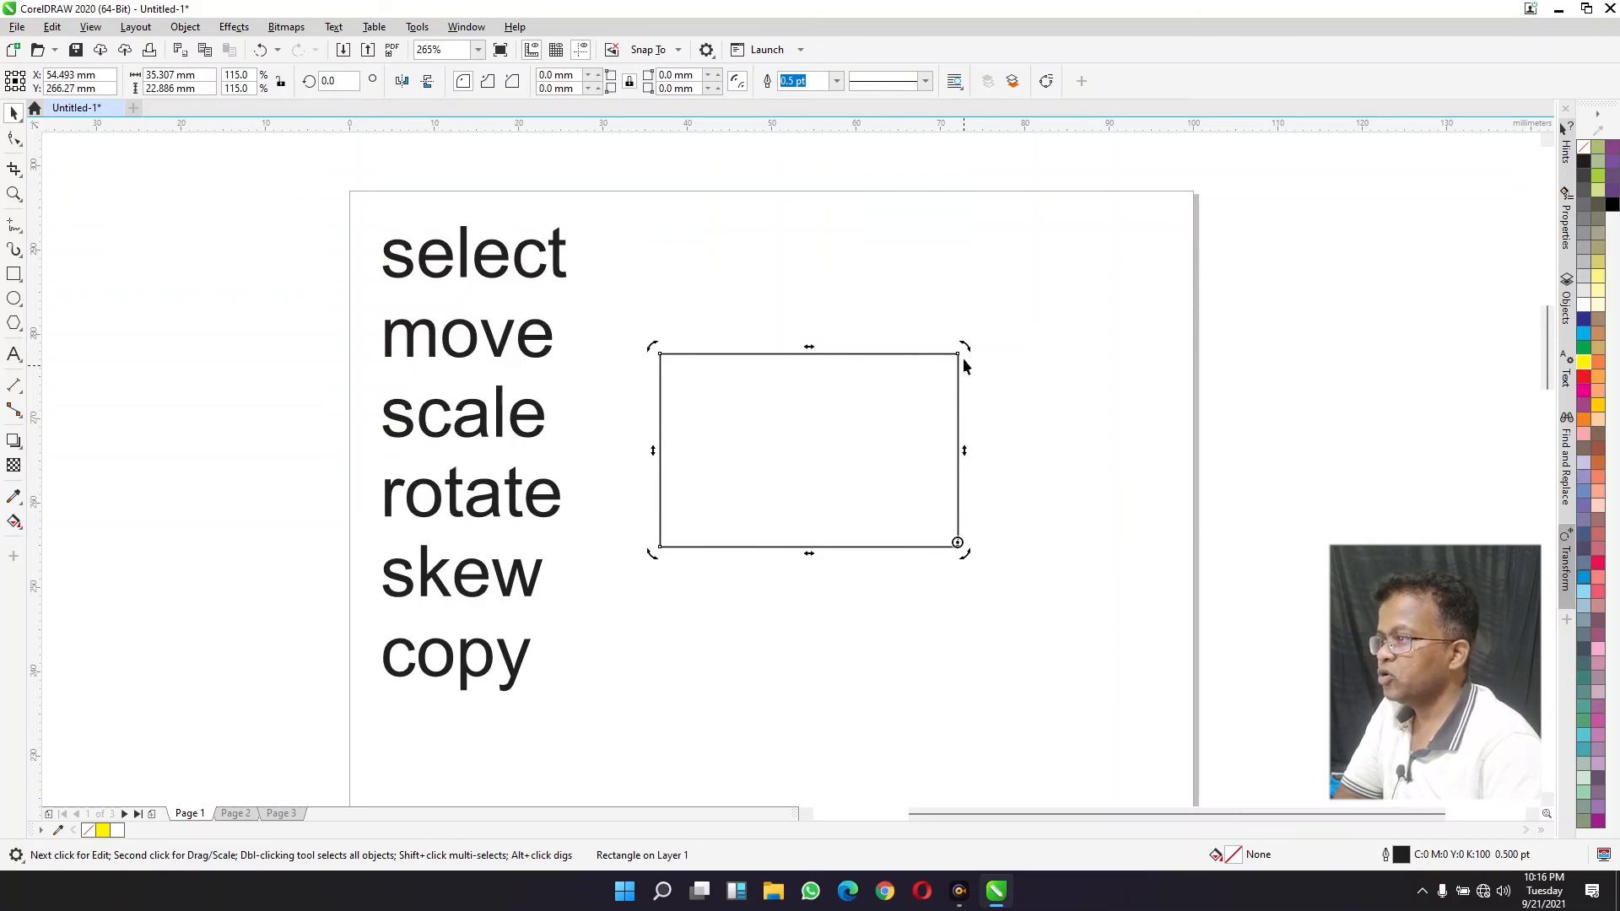
Step: Rotate the rectangle freehand about its upper-left corner to about 11.5 degrees, and move it to about X 54 mm, Y 266.9 mm
mouse_move(966, 349)
left_mouse_down()
mouse_move(998, 365)
mouse_move(1054, 523)
mouse_move(936, 643)
mouse_move(857, 473)
mouse_move(972, 445)
mouse_move(675, 332)
left_mouse_up()
left_click_drag(650, 564, 709, 503)
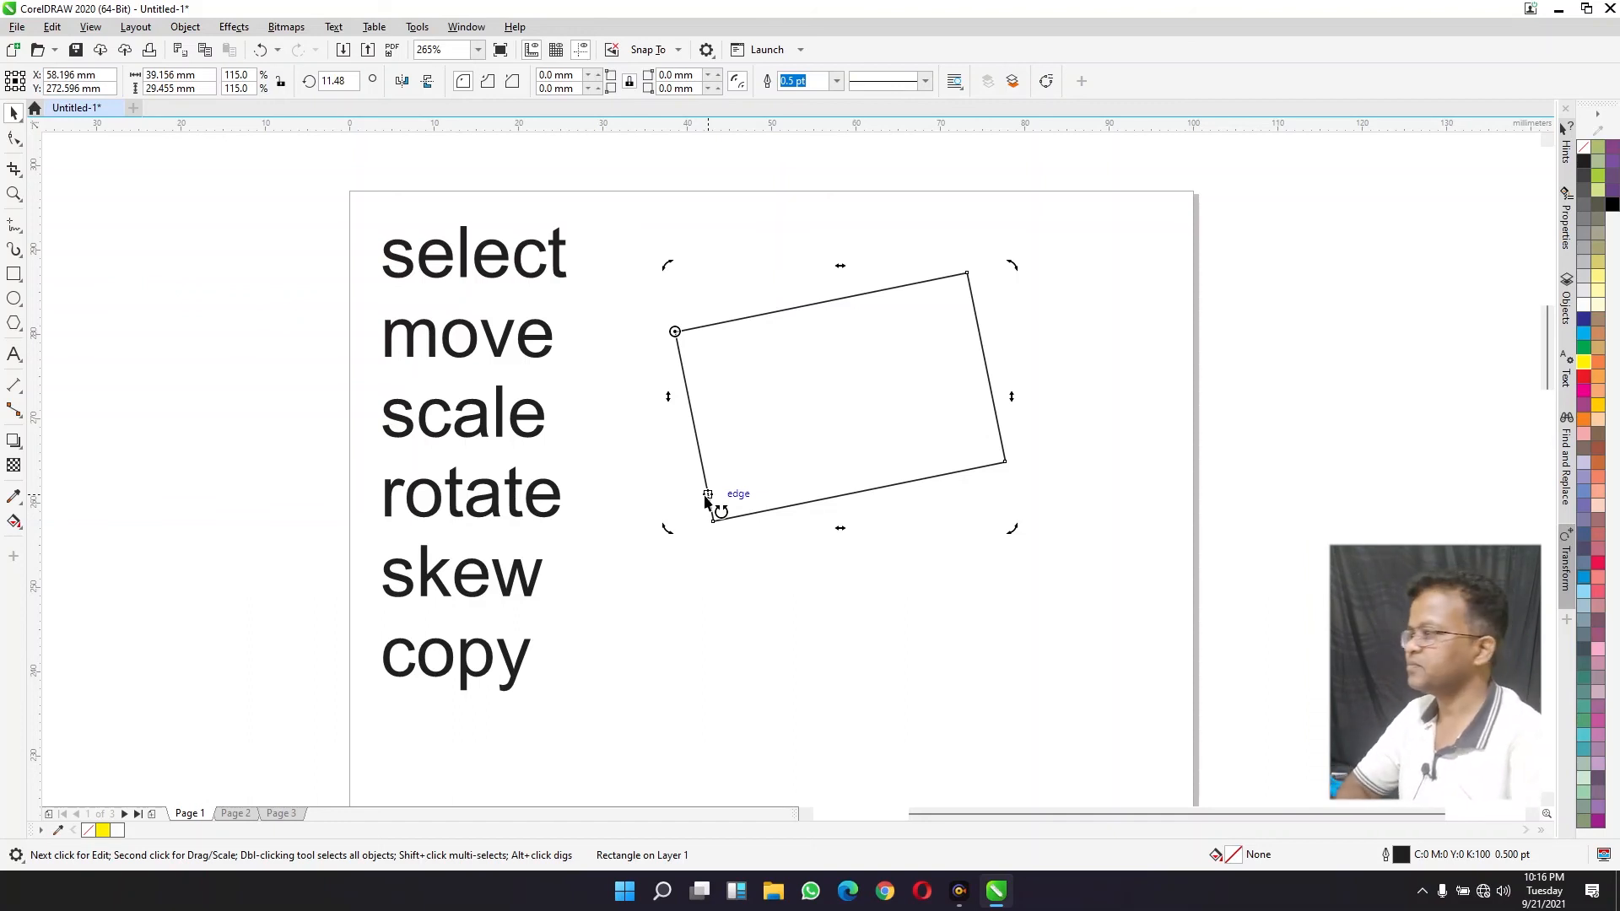
left_click_drag(761, 401, 714, 434)
left_click(707, 439)
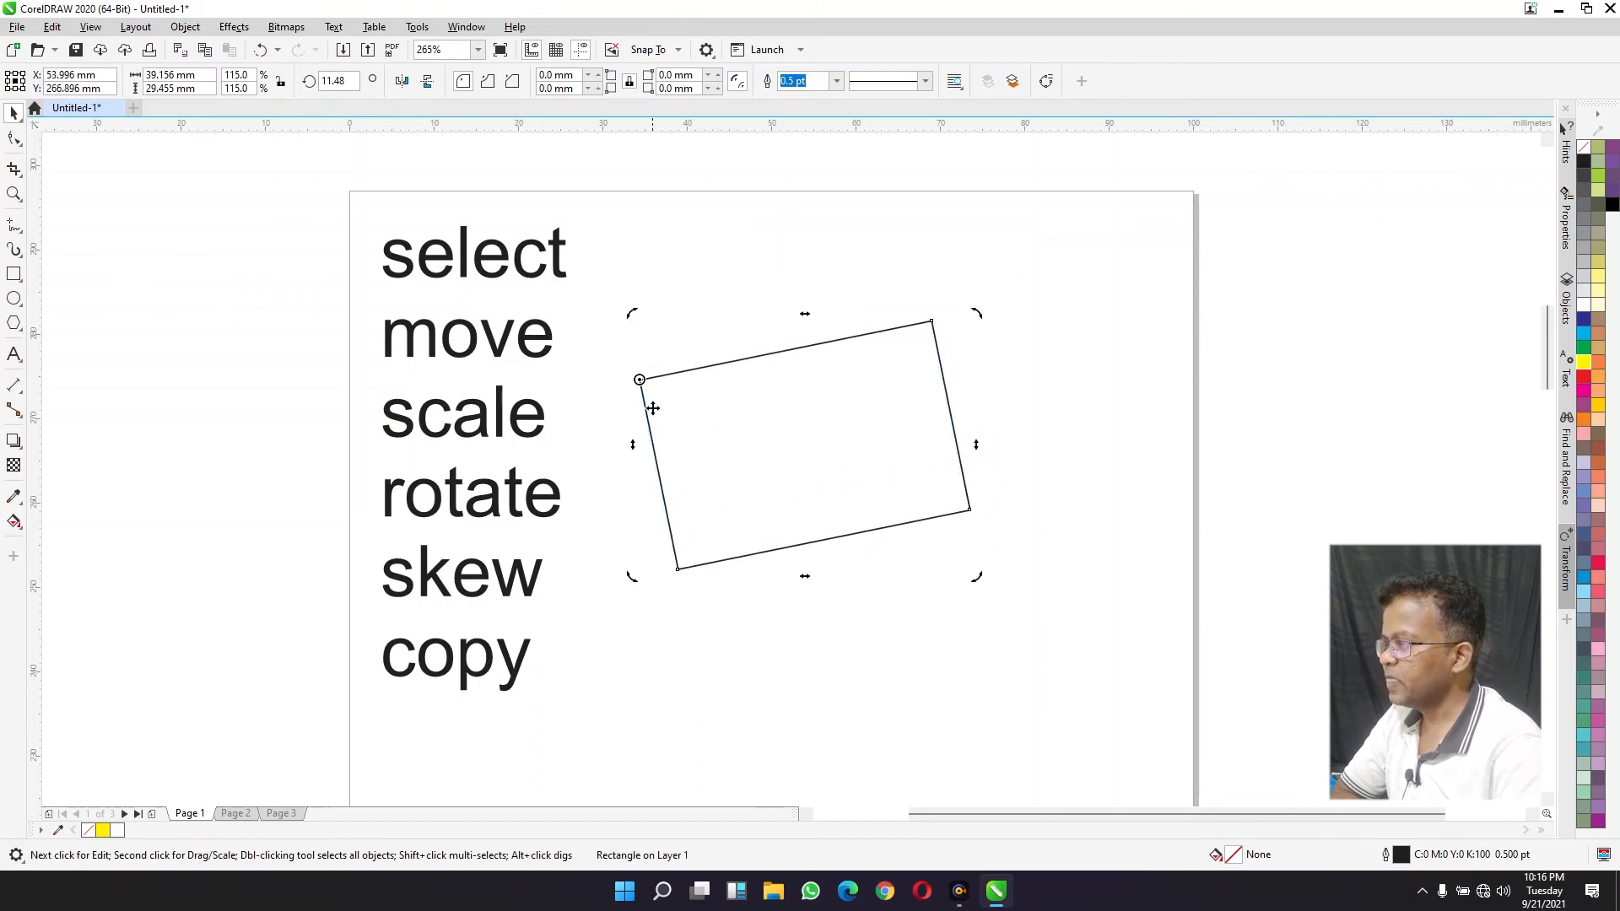
Step: Place the rotation centre inside the rectangle near its lower-right corner and rotate it freehand to about 359.5 degrees
mouse_move(819, 426)
left_mouse_down()
mouse_move(901, 444)
mouse_move(905, 478)
left_mouse_up()
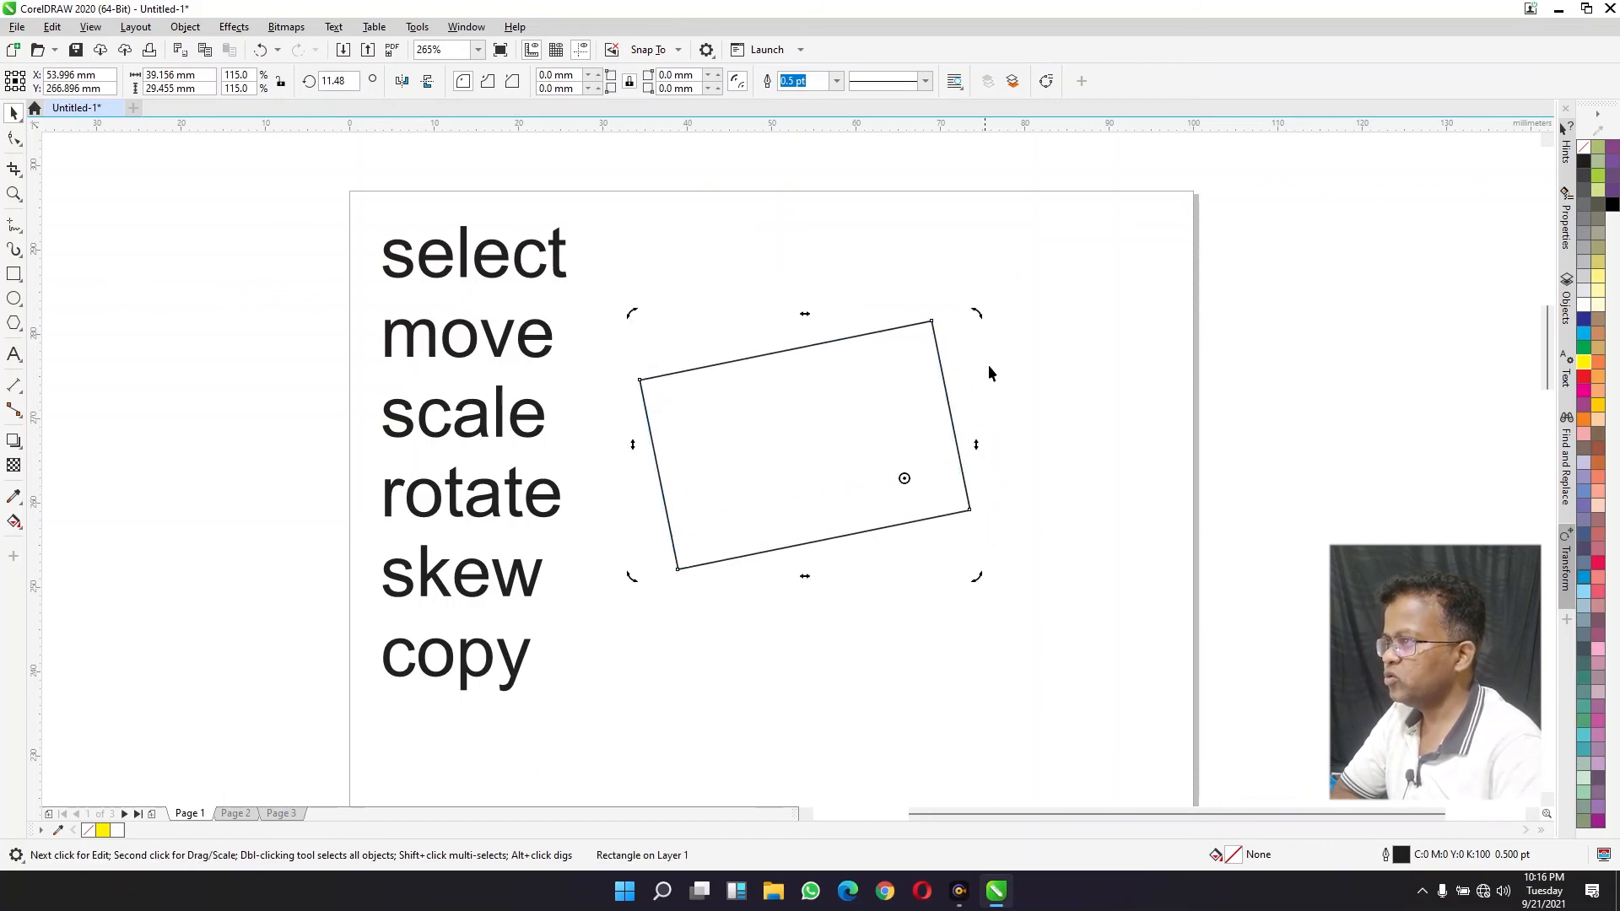
left_click_drag(980, 321, 1025, 334)
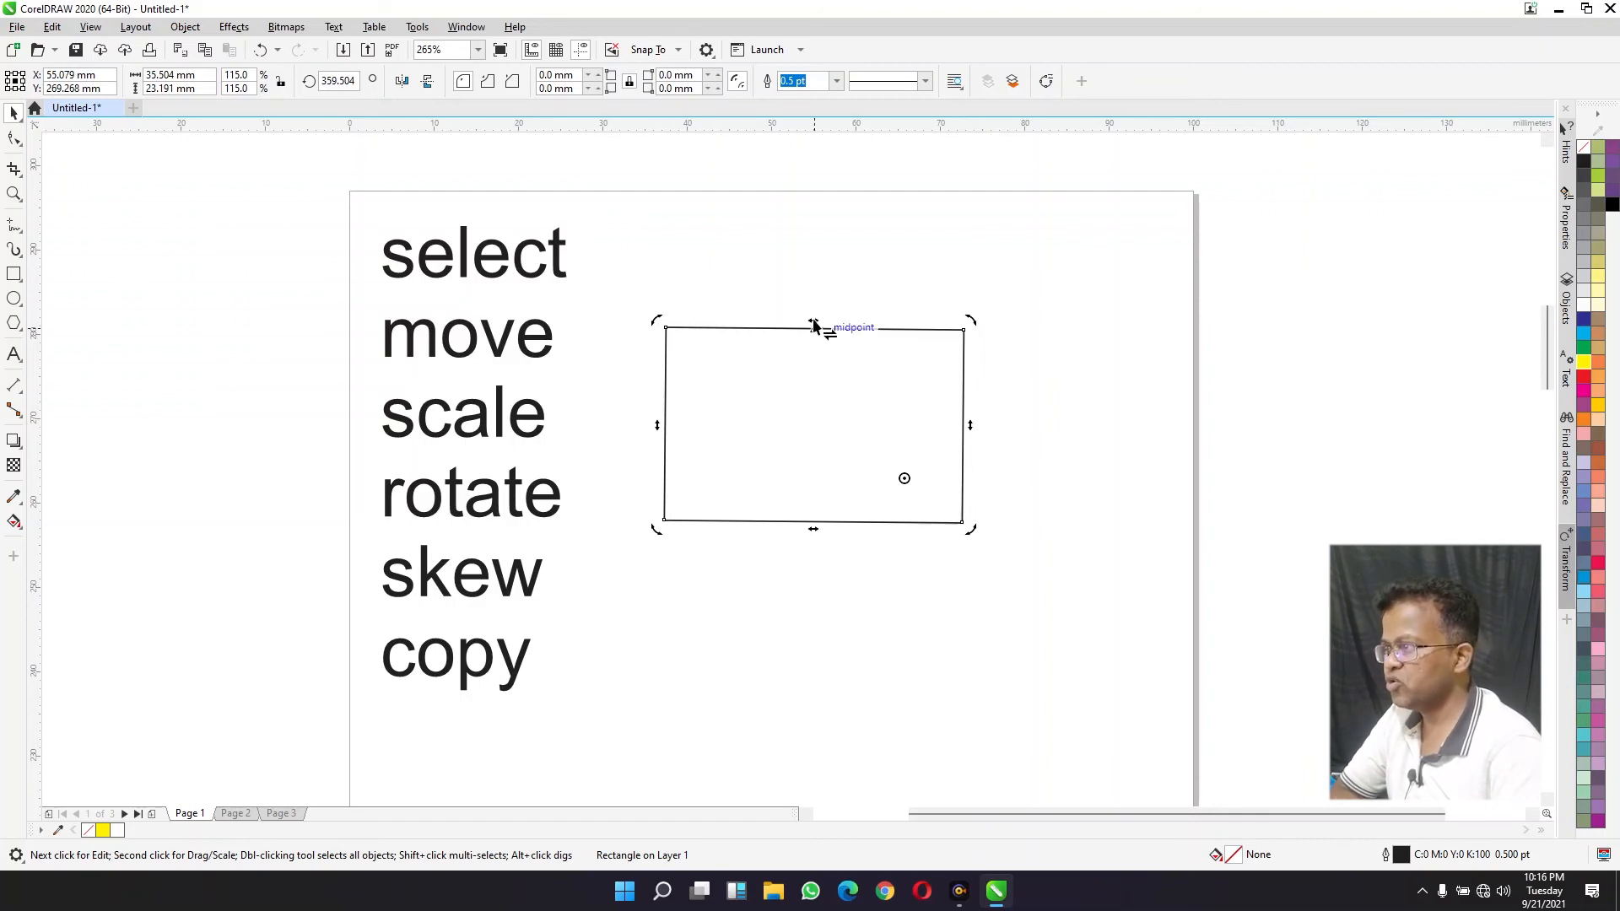
Step: Skew the rectangle slightly freehand, horizontally and vertically, to about 36 × 23.4 mm, and move it to about X 48.4 mm, Y 266.5 mm
mouse_move(812, 324)
left_mouse_down()
mouse_move(958, 332)
mouse_move(622, 329)
mouse_move(820, 326)
left_mouse_up()
mouse_move(975, 428)
left_mouse_down()
mouse_move(990, 347)
mouse_move(987, 626)
mouse_move(986, 427)
left_mouse_up()
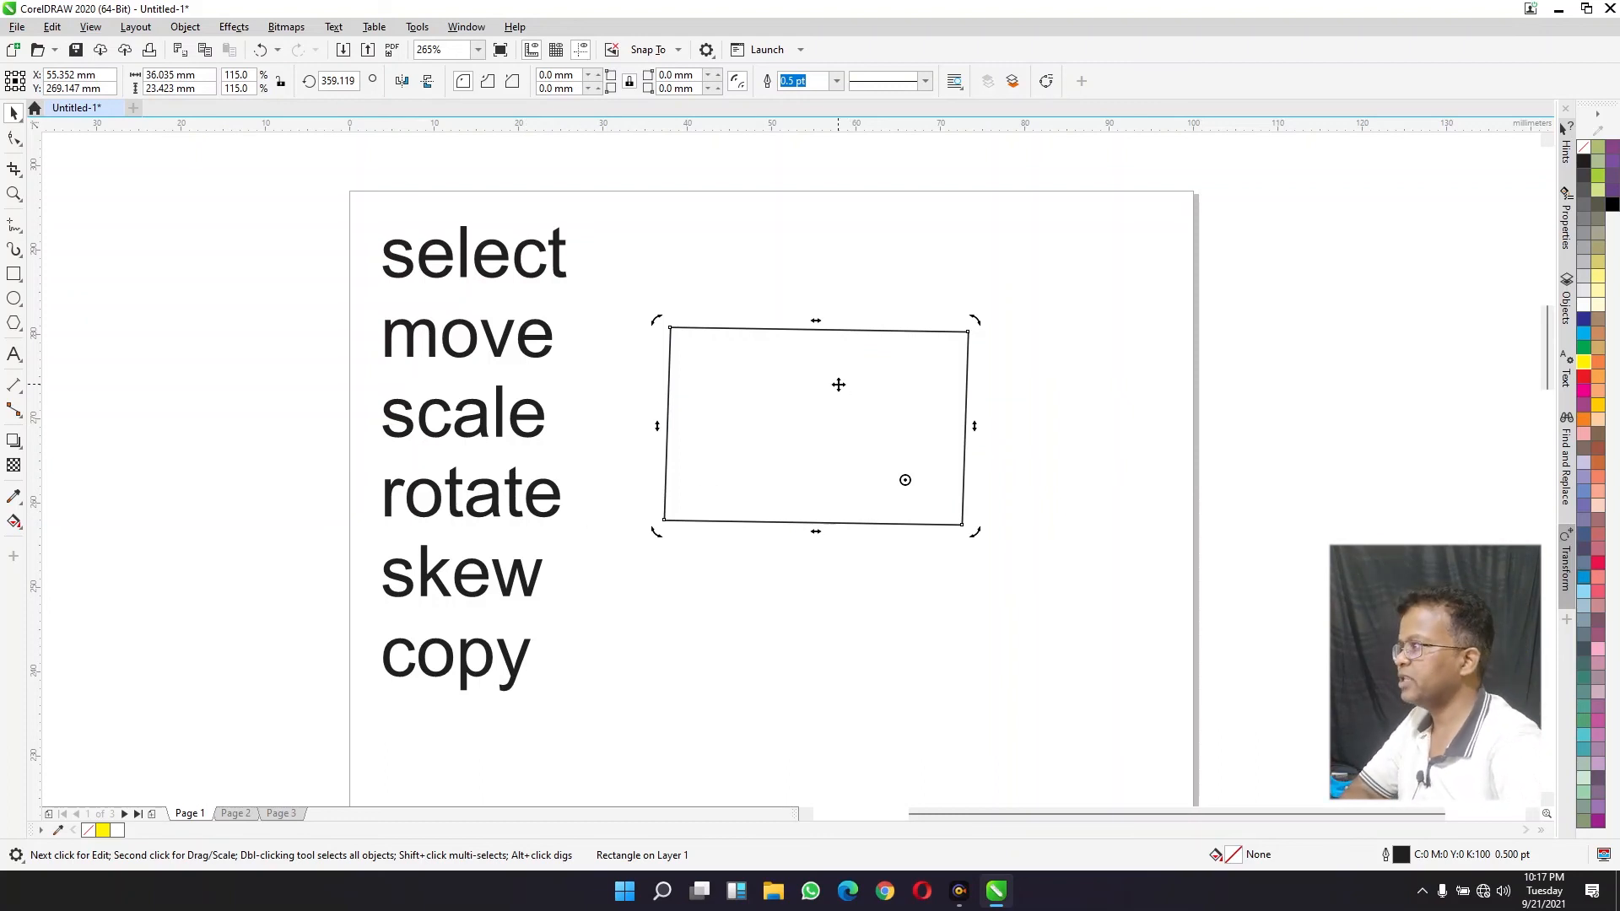
left_click(720, 287)
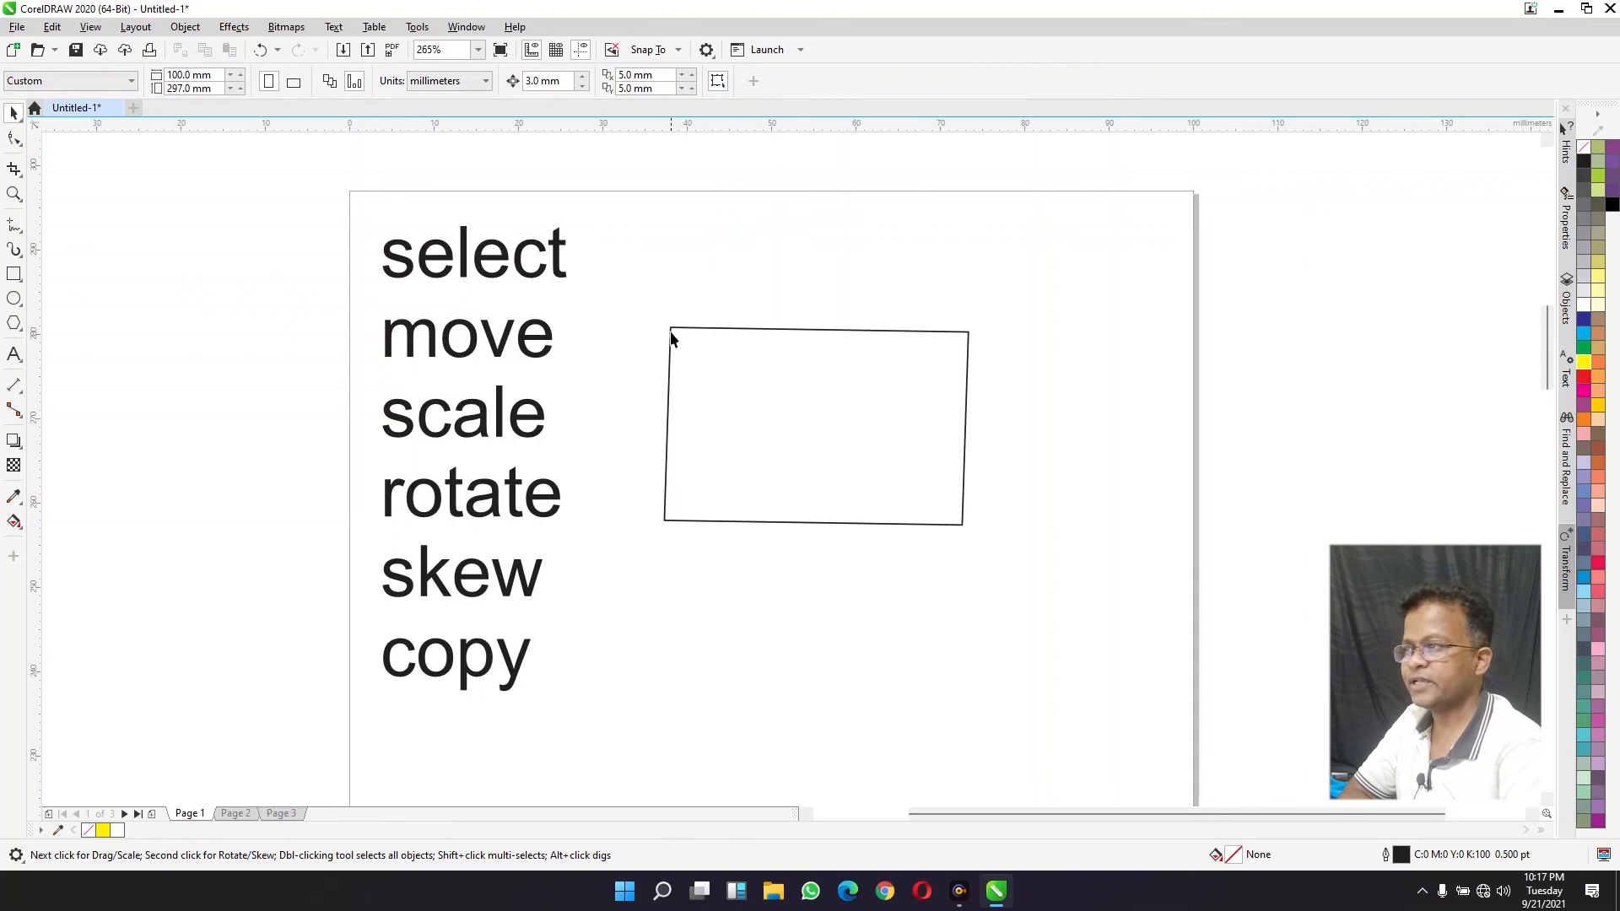
left_click_drag(705, 416, 648, 437)
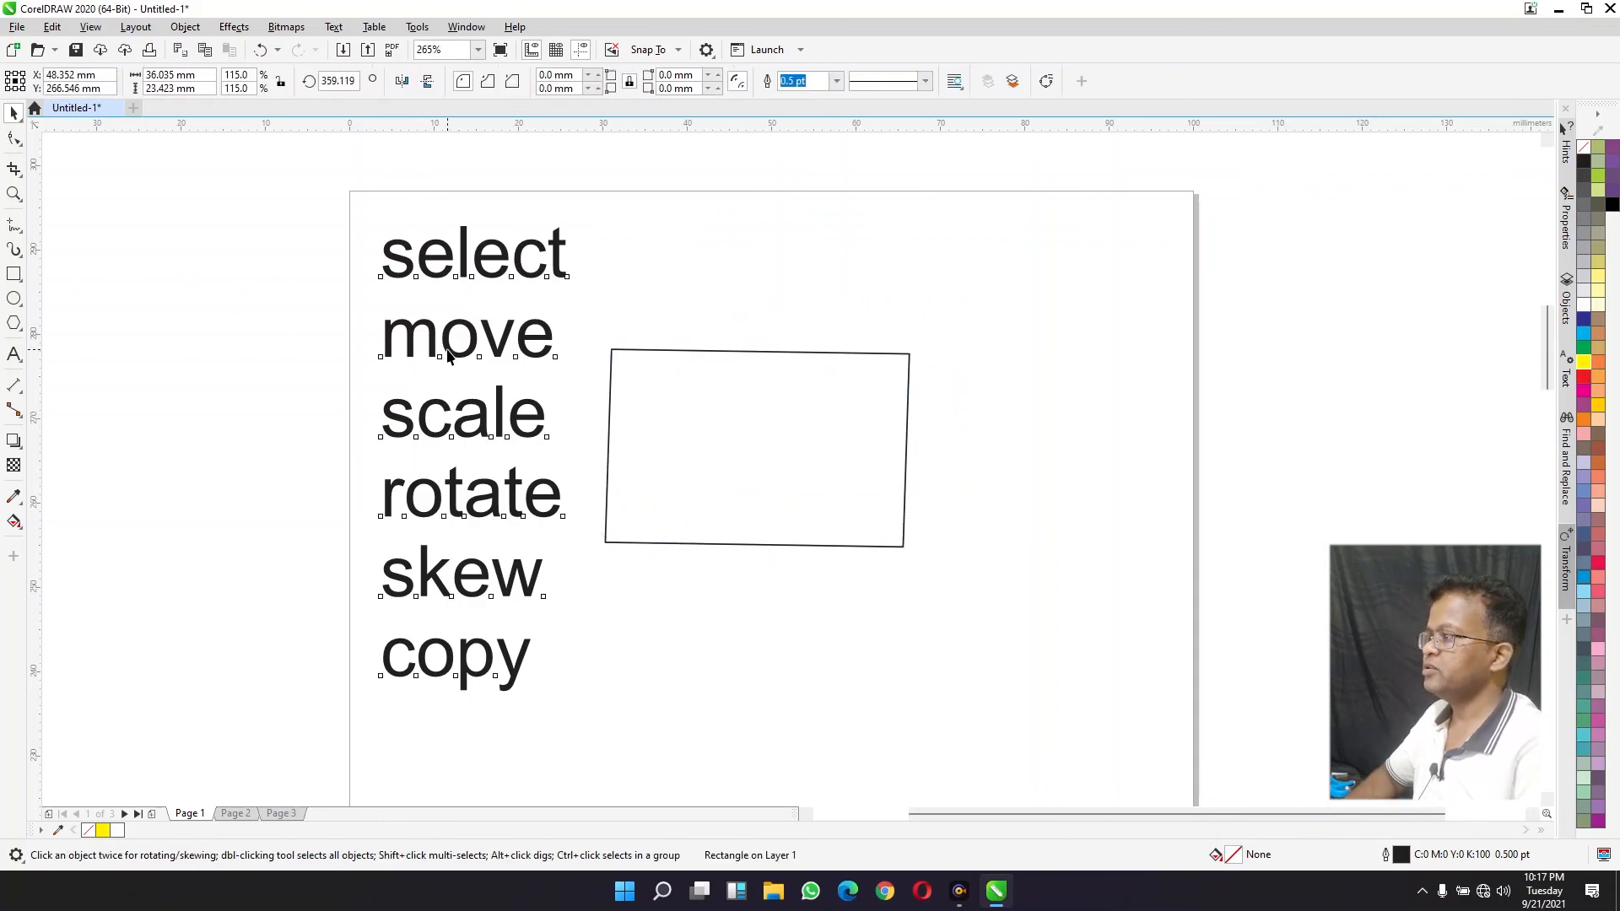
Step: Copy the word list to the page's right edge, replace the copy's text with "Edit menu", and start a second line
left_click_drag(447, 350, 1202, 350)
right_click(1203, 349)
double_click(1203, 350)
key("ctrl+a")
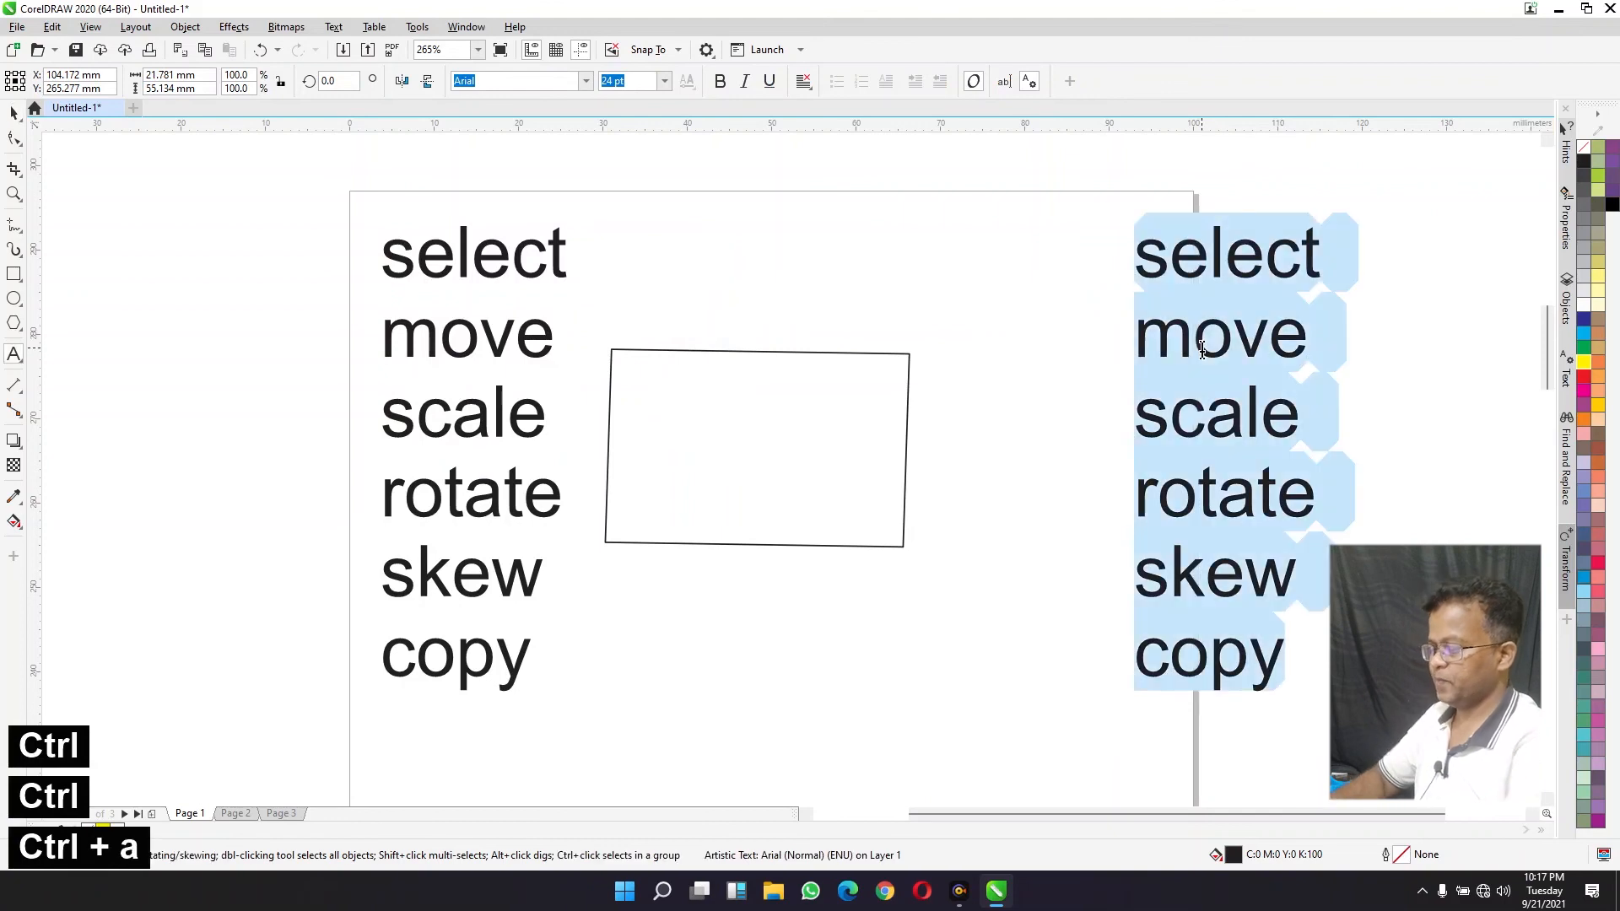
type("Edit ")
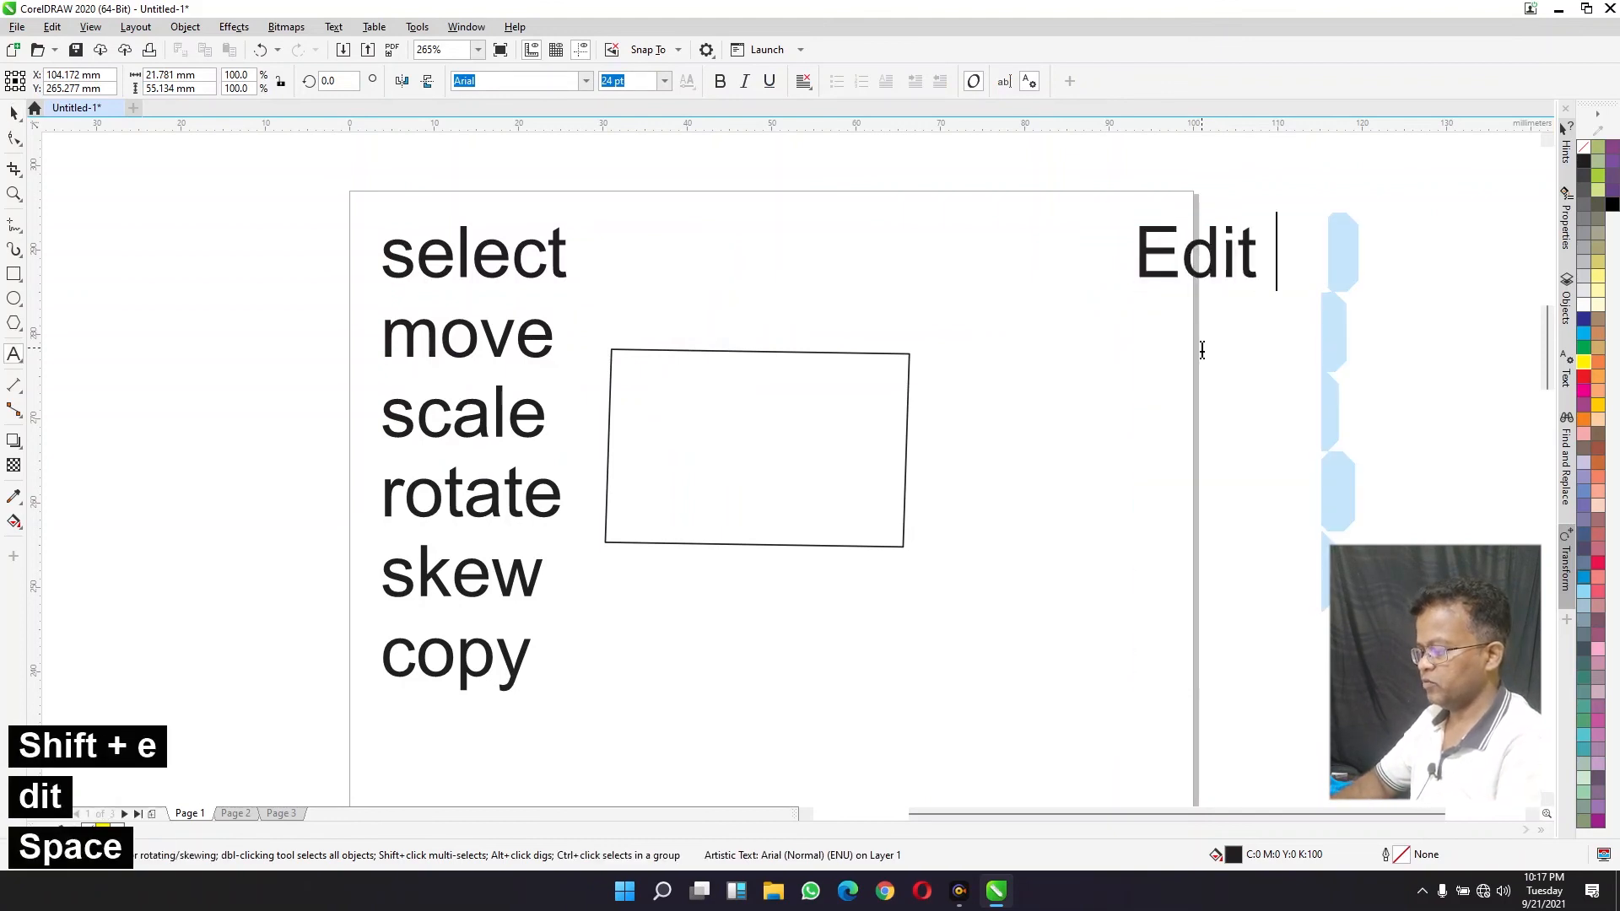
type("menu")
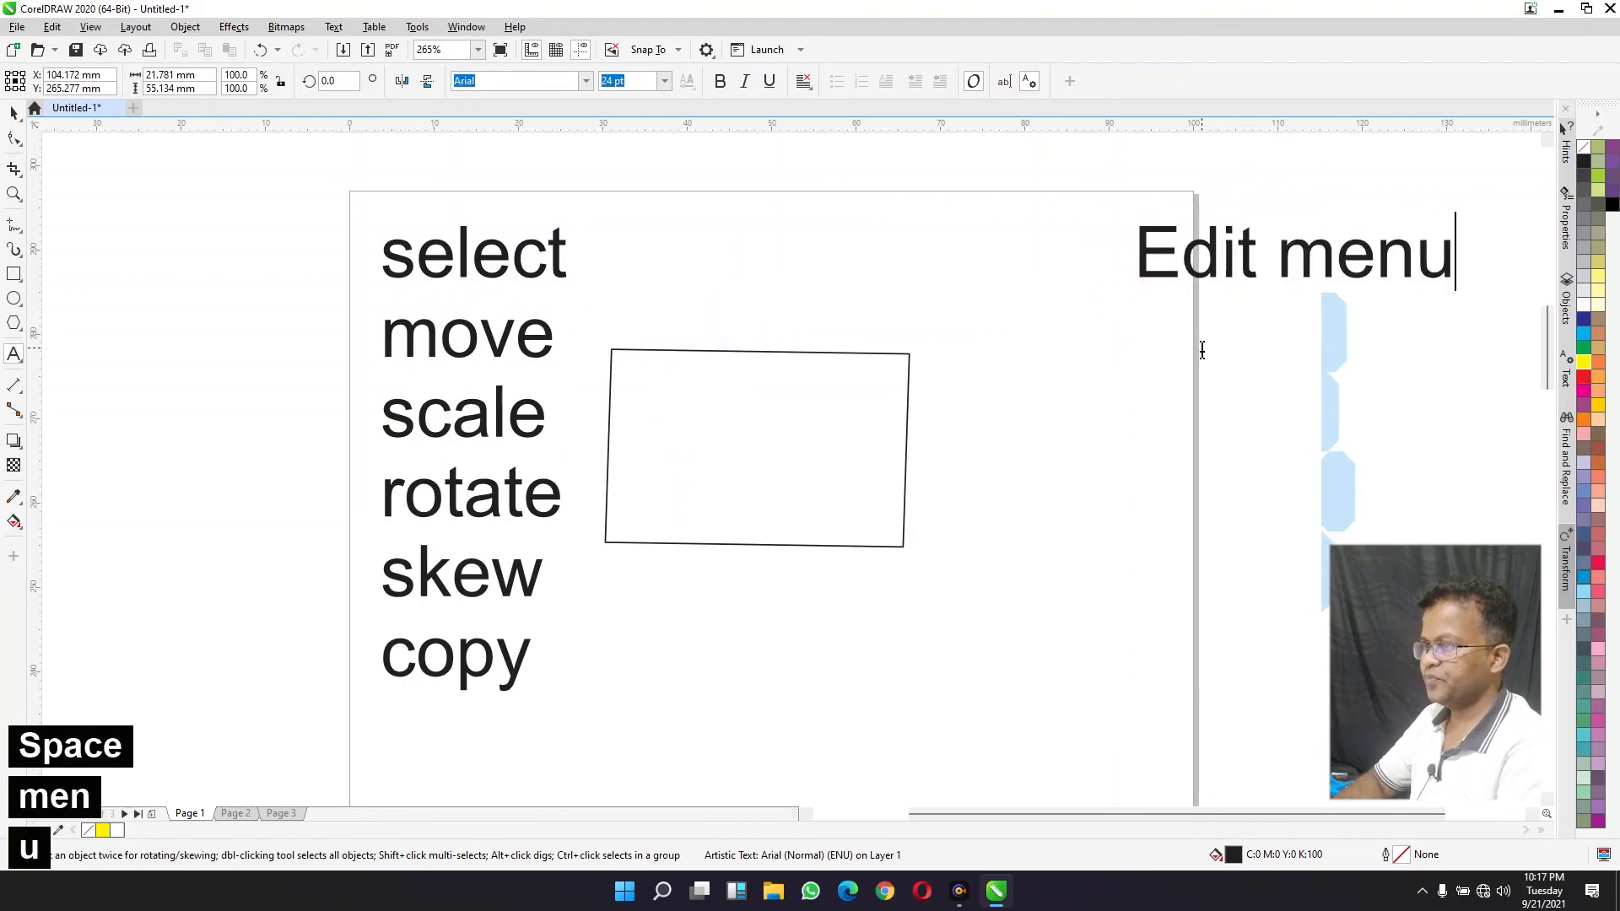
key("Return")
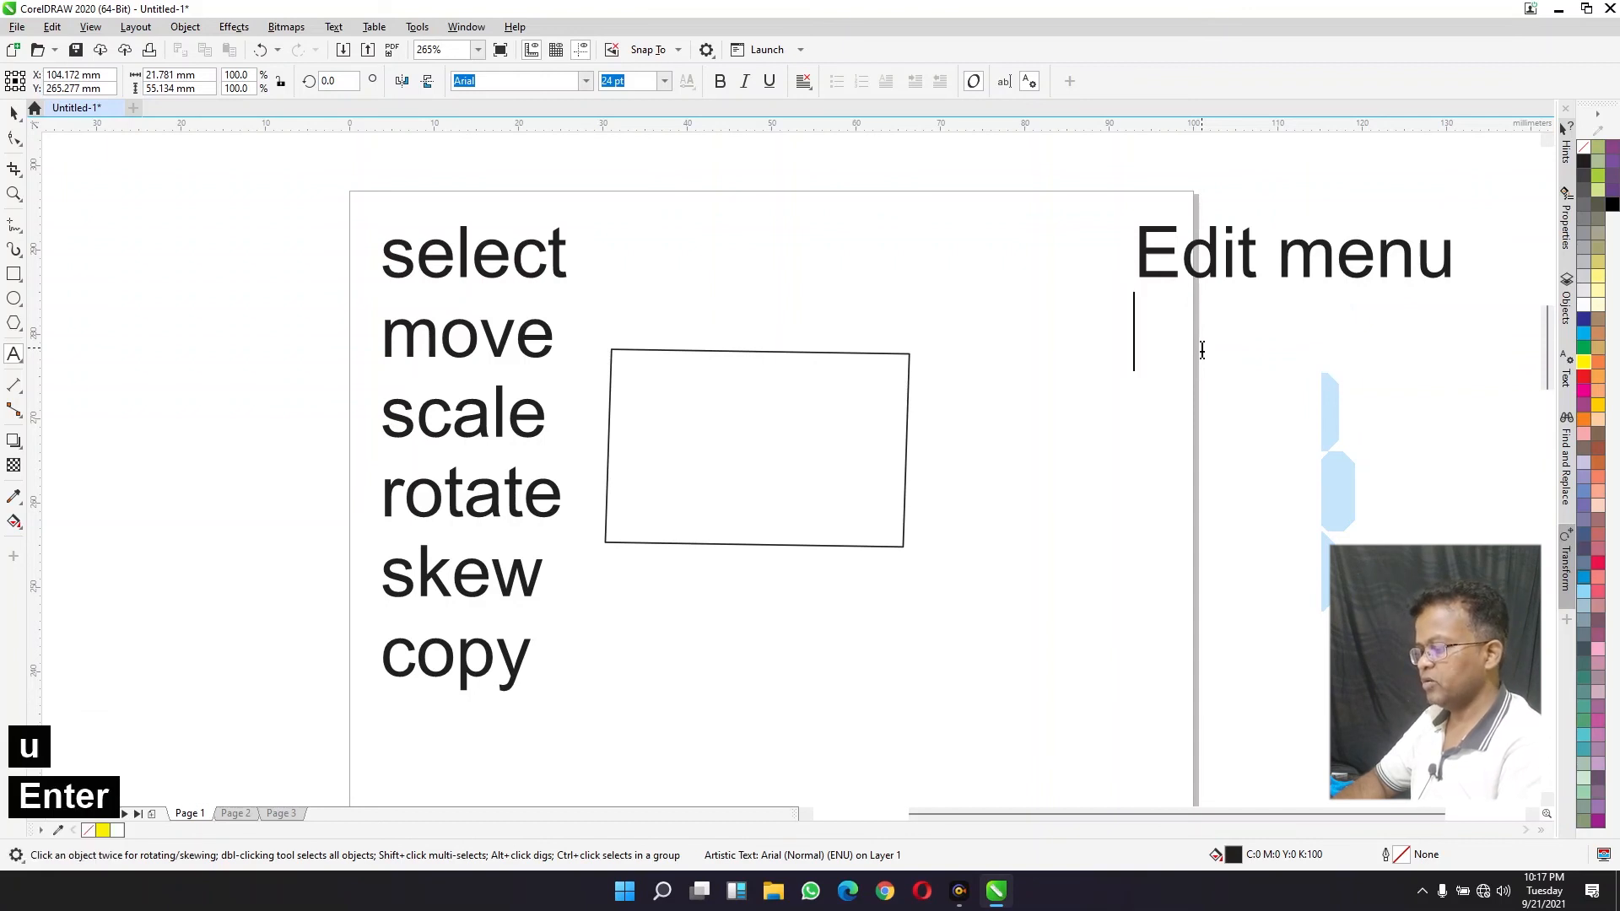
Step: Add "+" and "mouse" as separate lines below "Edit menu", and finish editing the text
type("=")
key("Return")
key("BackSpace")
key("BackSpace")
type("+")
key("Return")
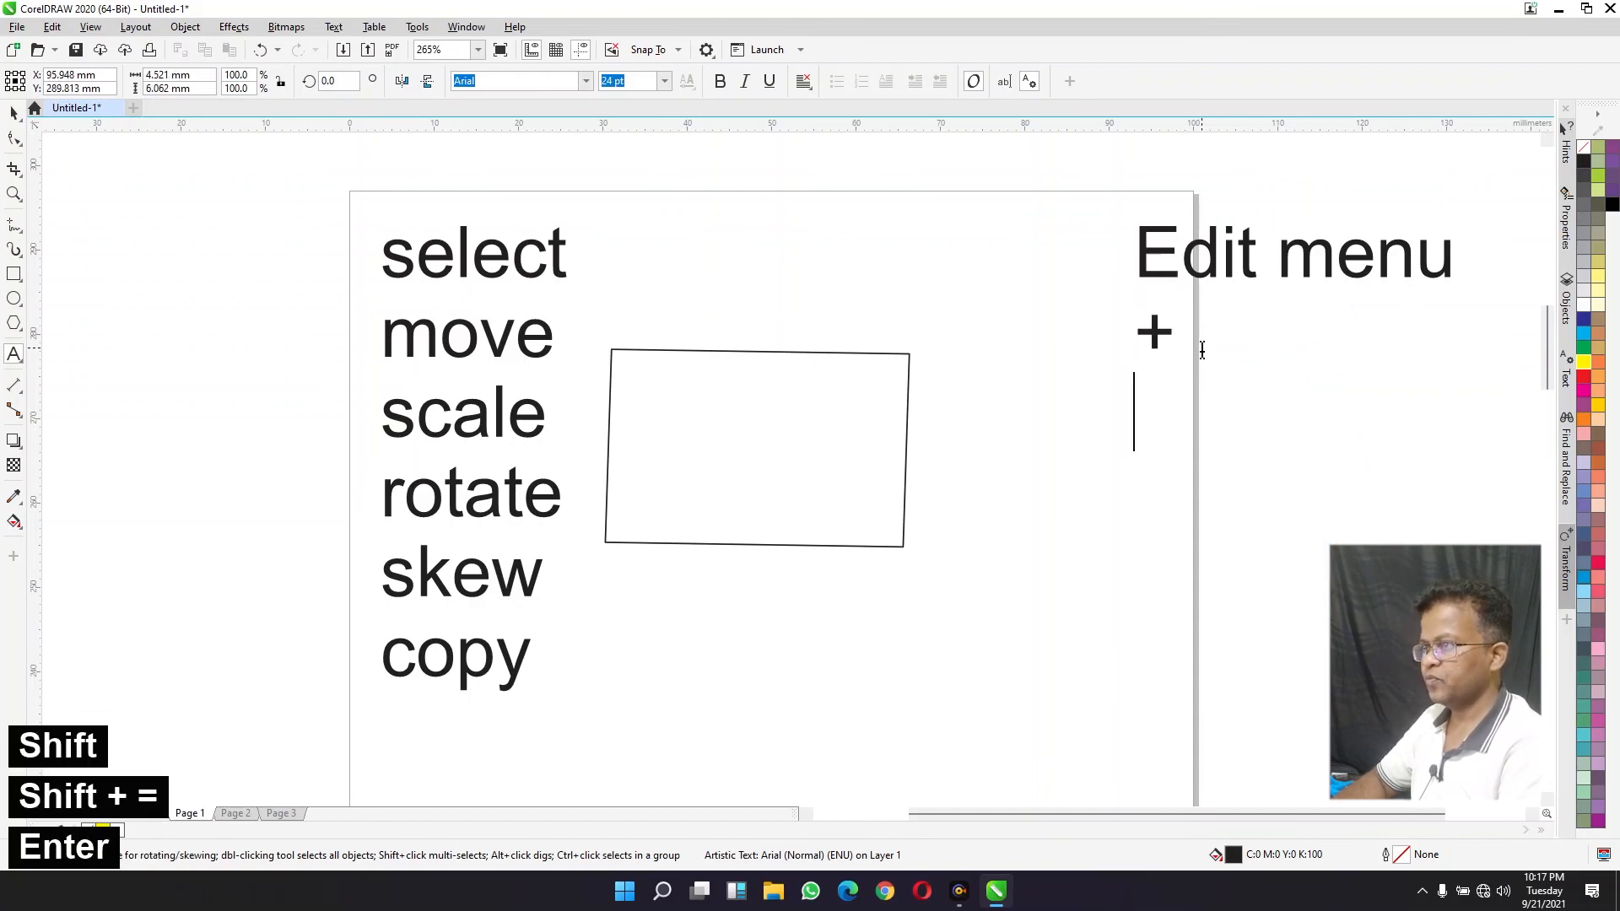
type("mouse")
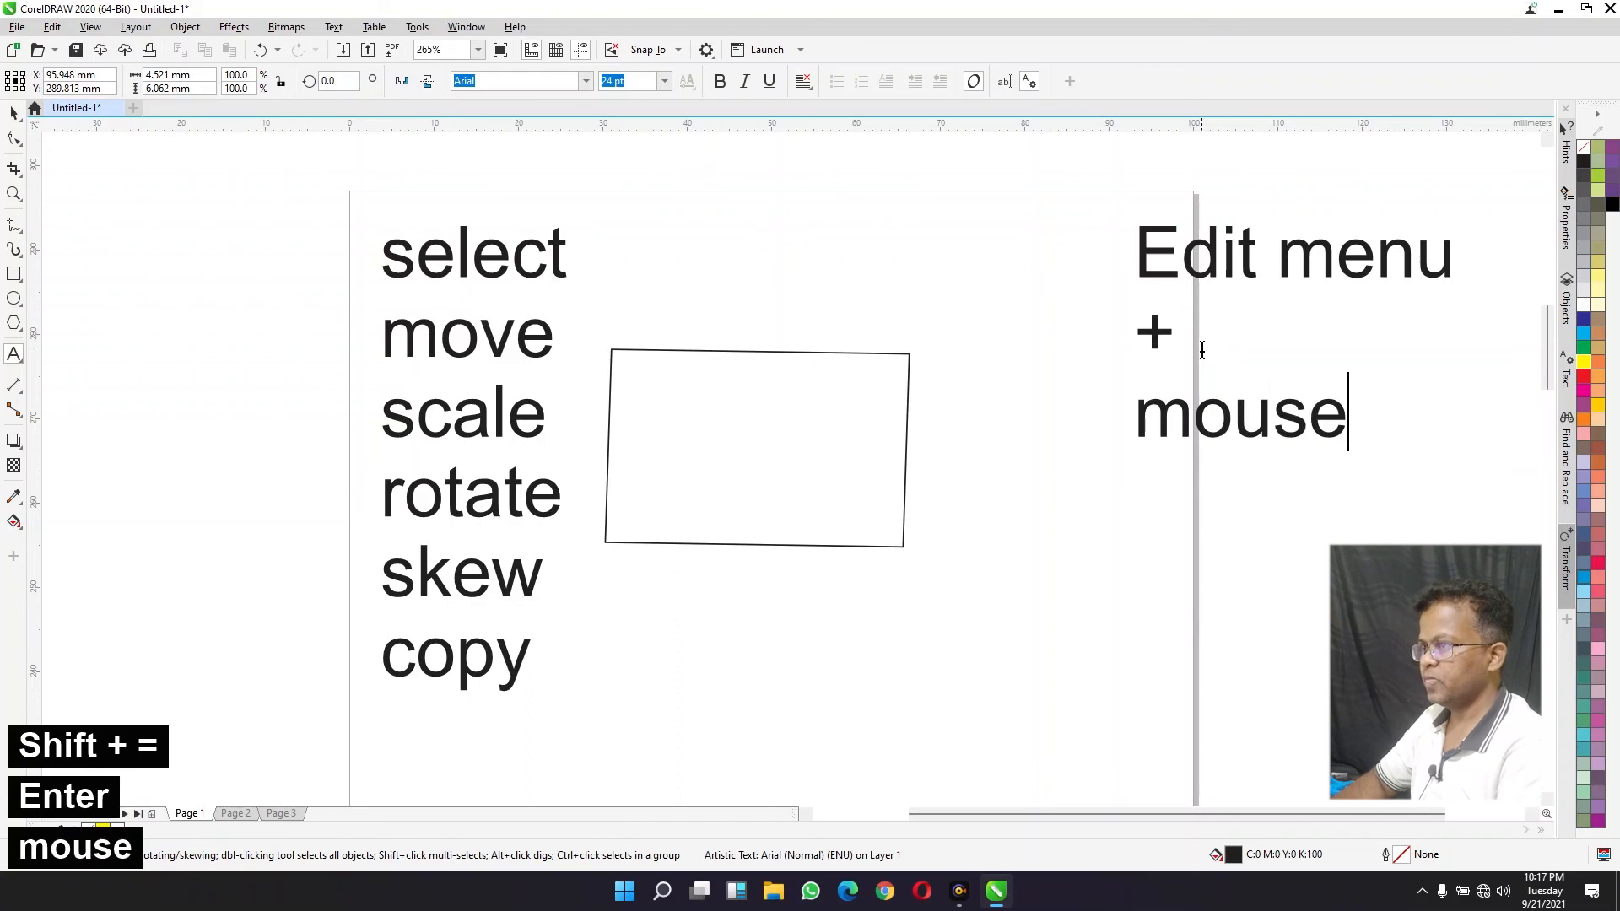
key("BackSpace")
key("BackSpace")
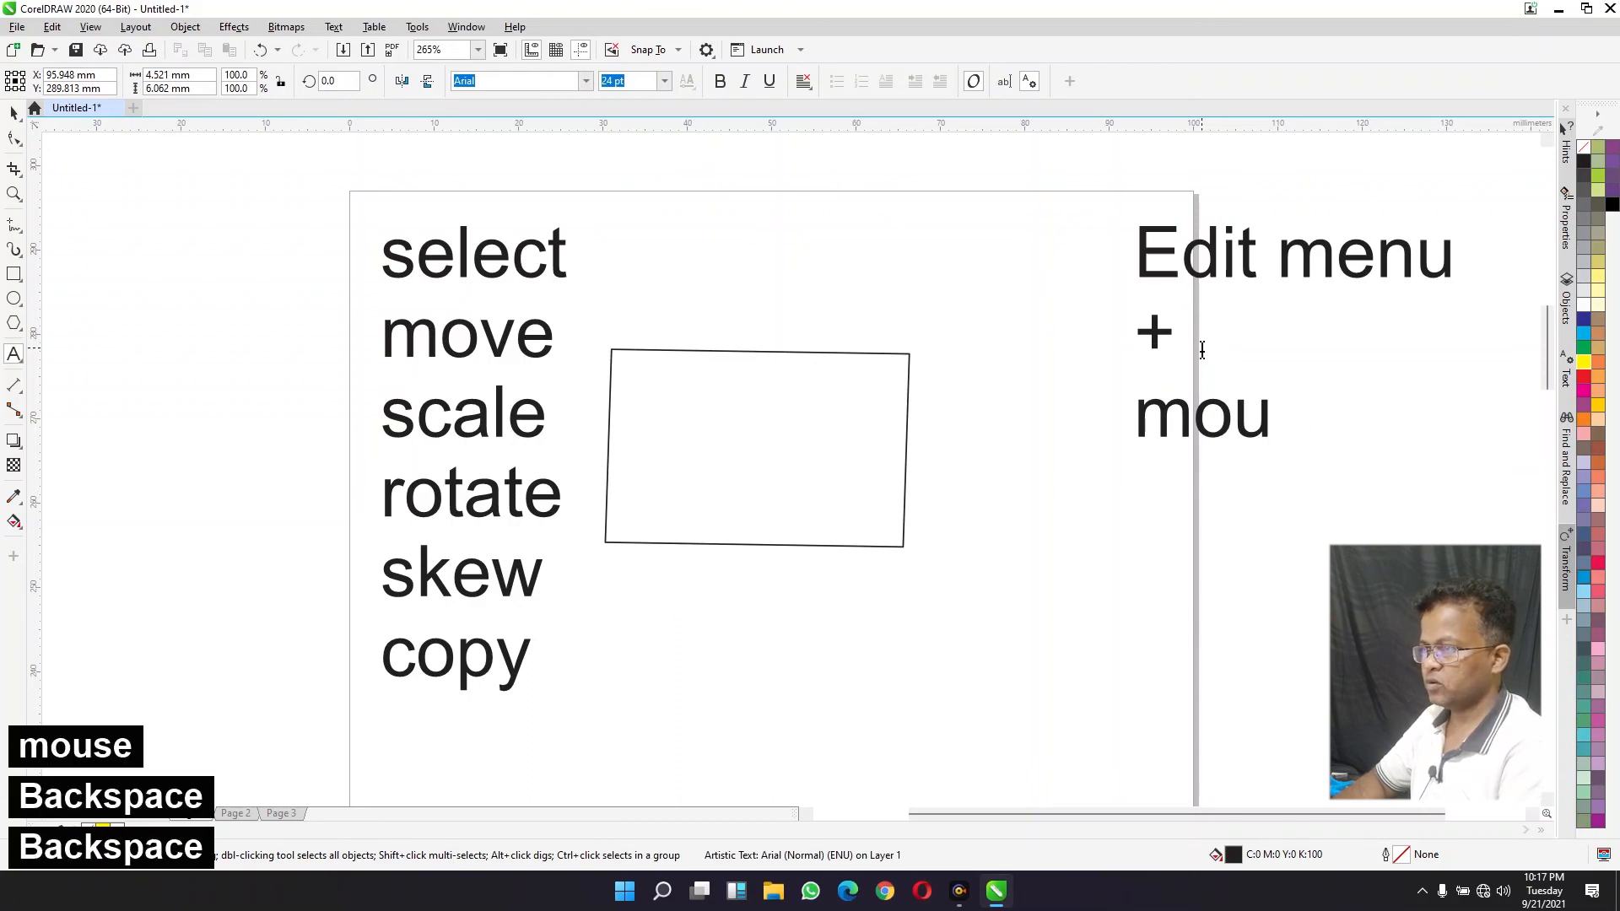
type("se")
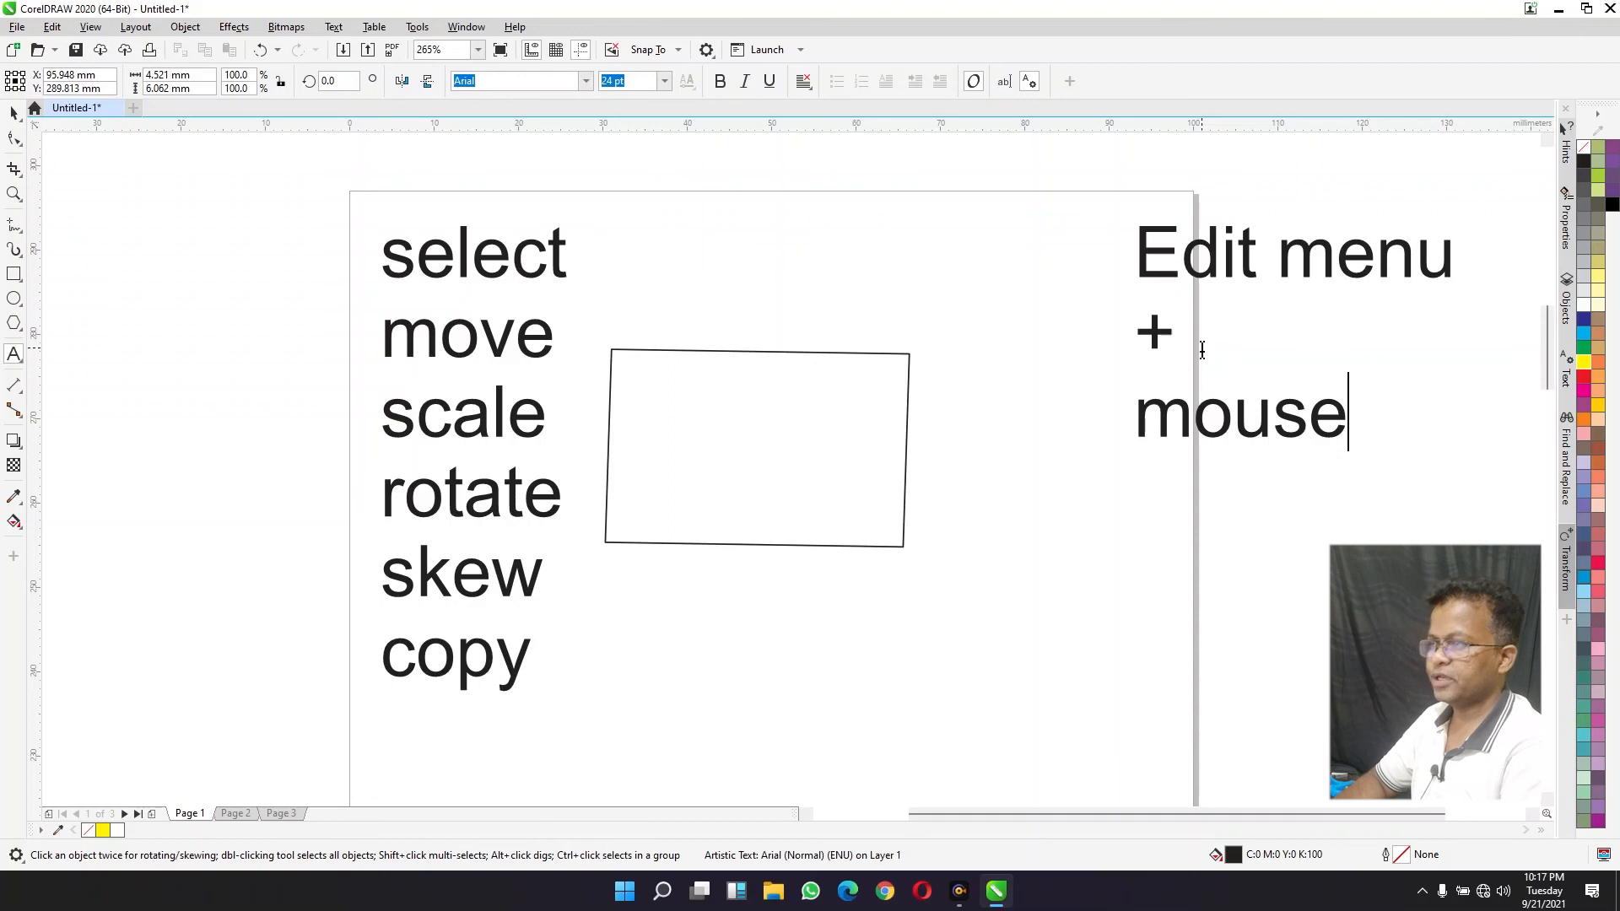
key("ctrl+space")
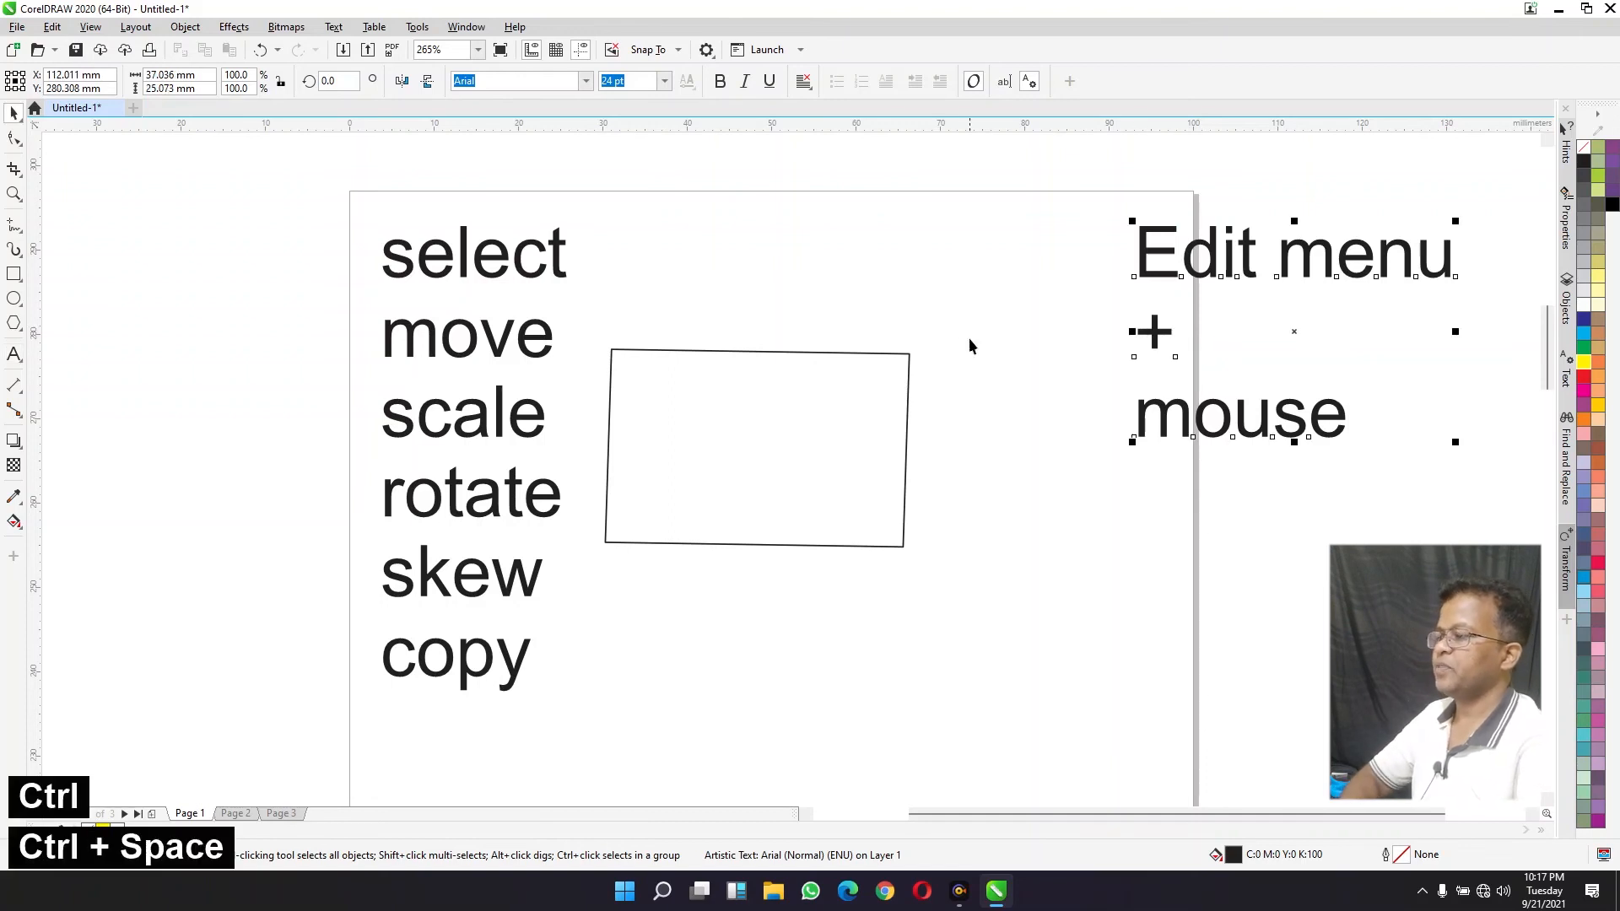
Step: Add a line reading "duplicate" below "mouse" in the new text, and deselect it
key("ctrl+space")
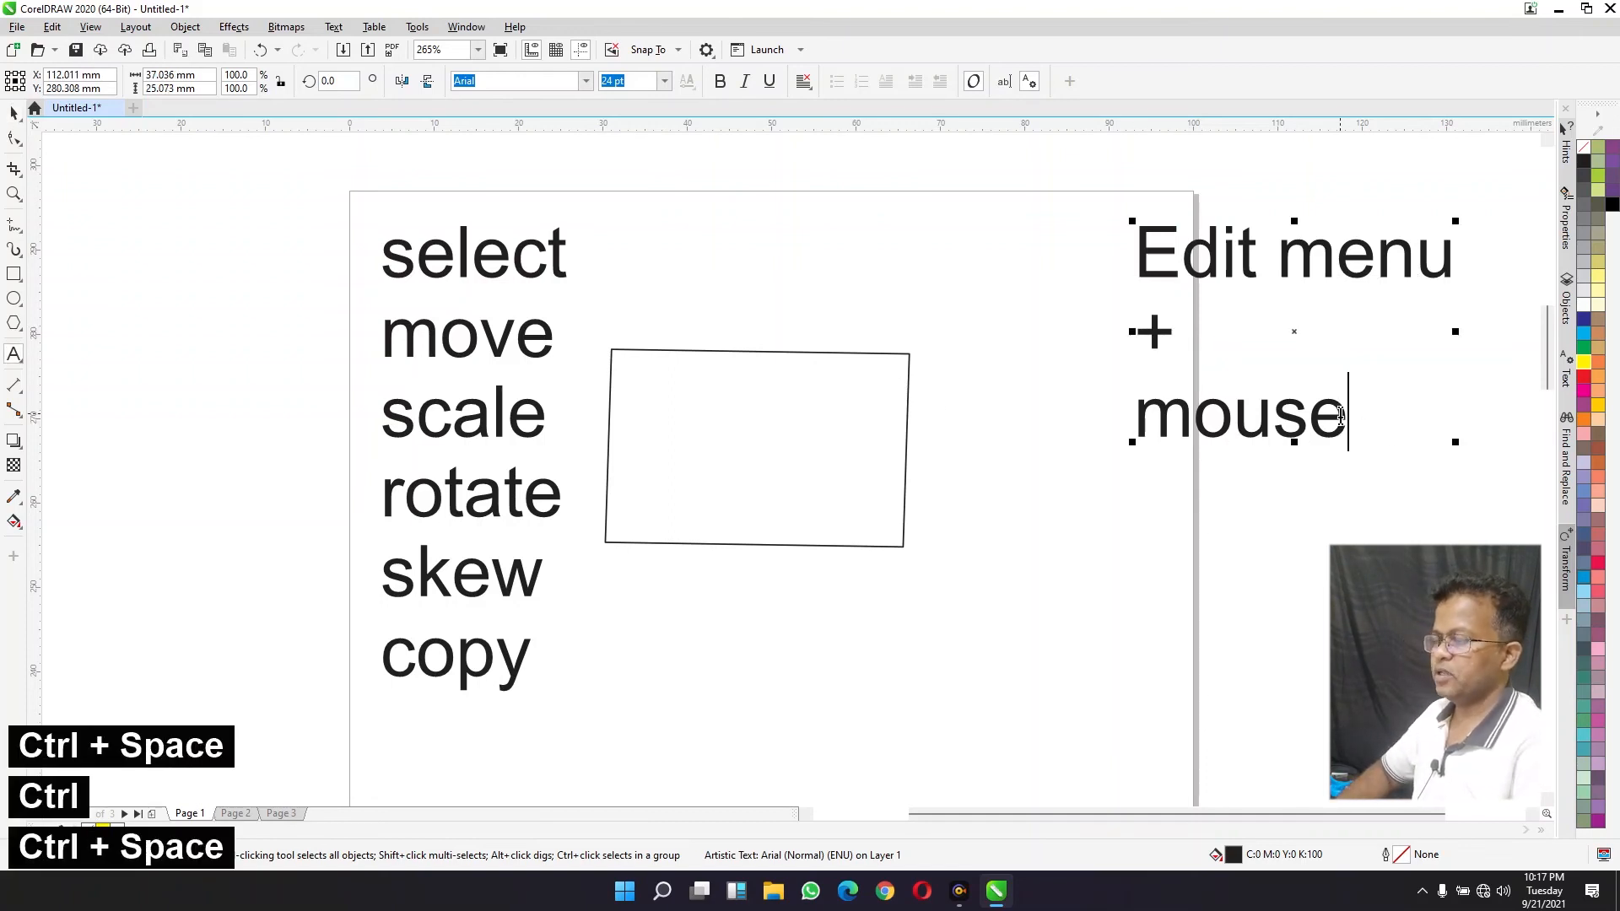
key("Return")
type("duplicate")
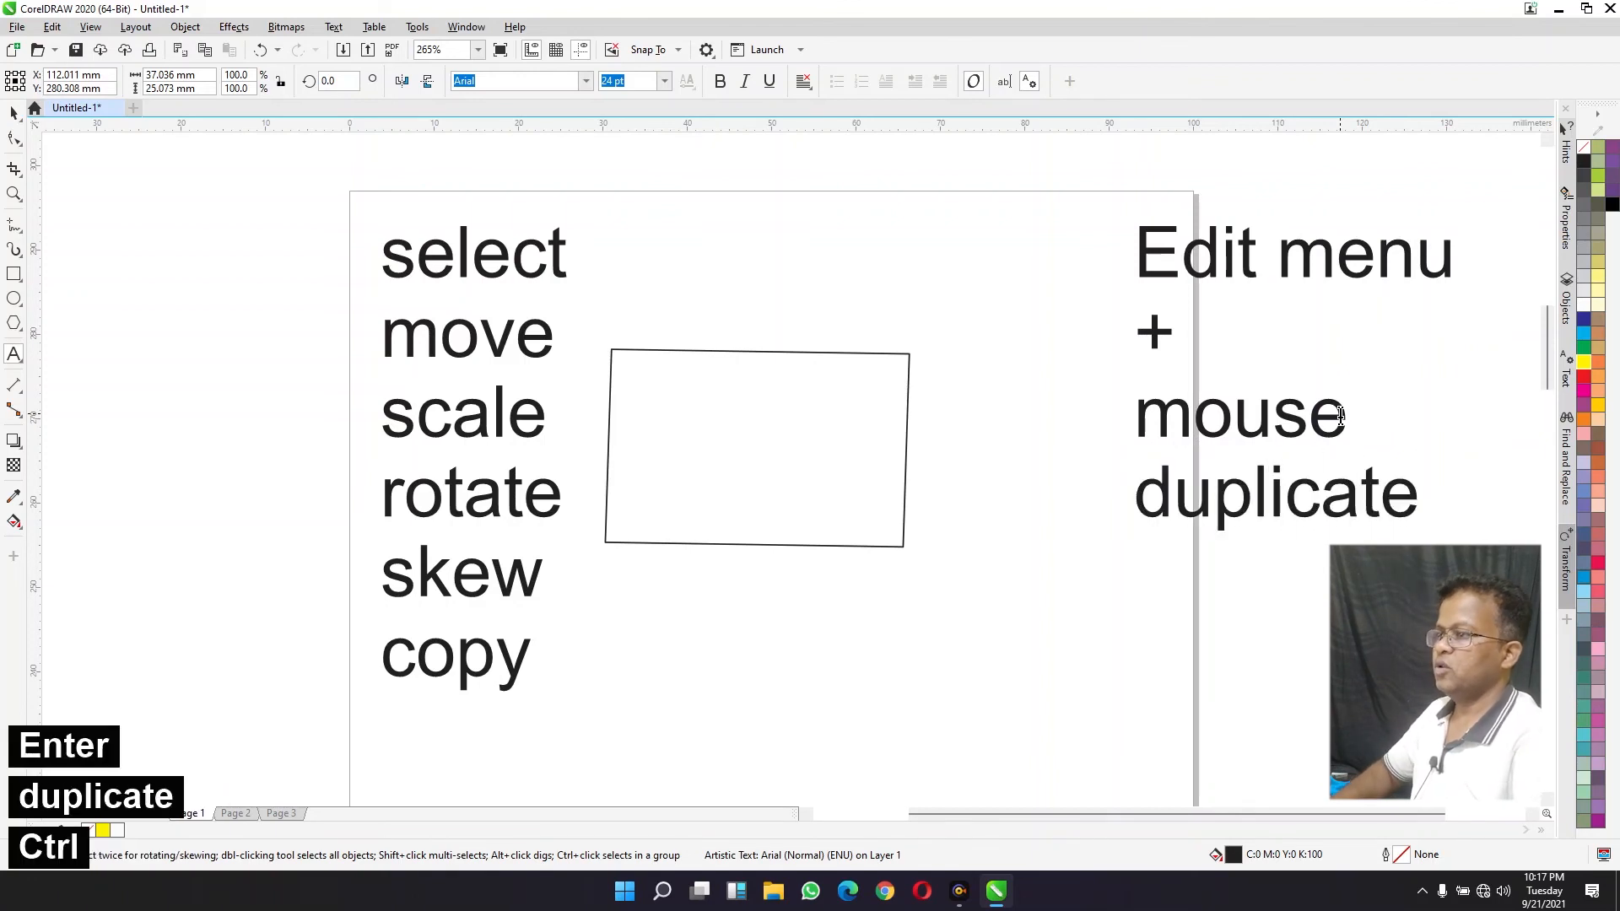
key("ctrl+space")
left_click(864, 565)
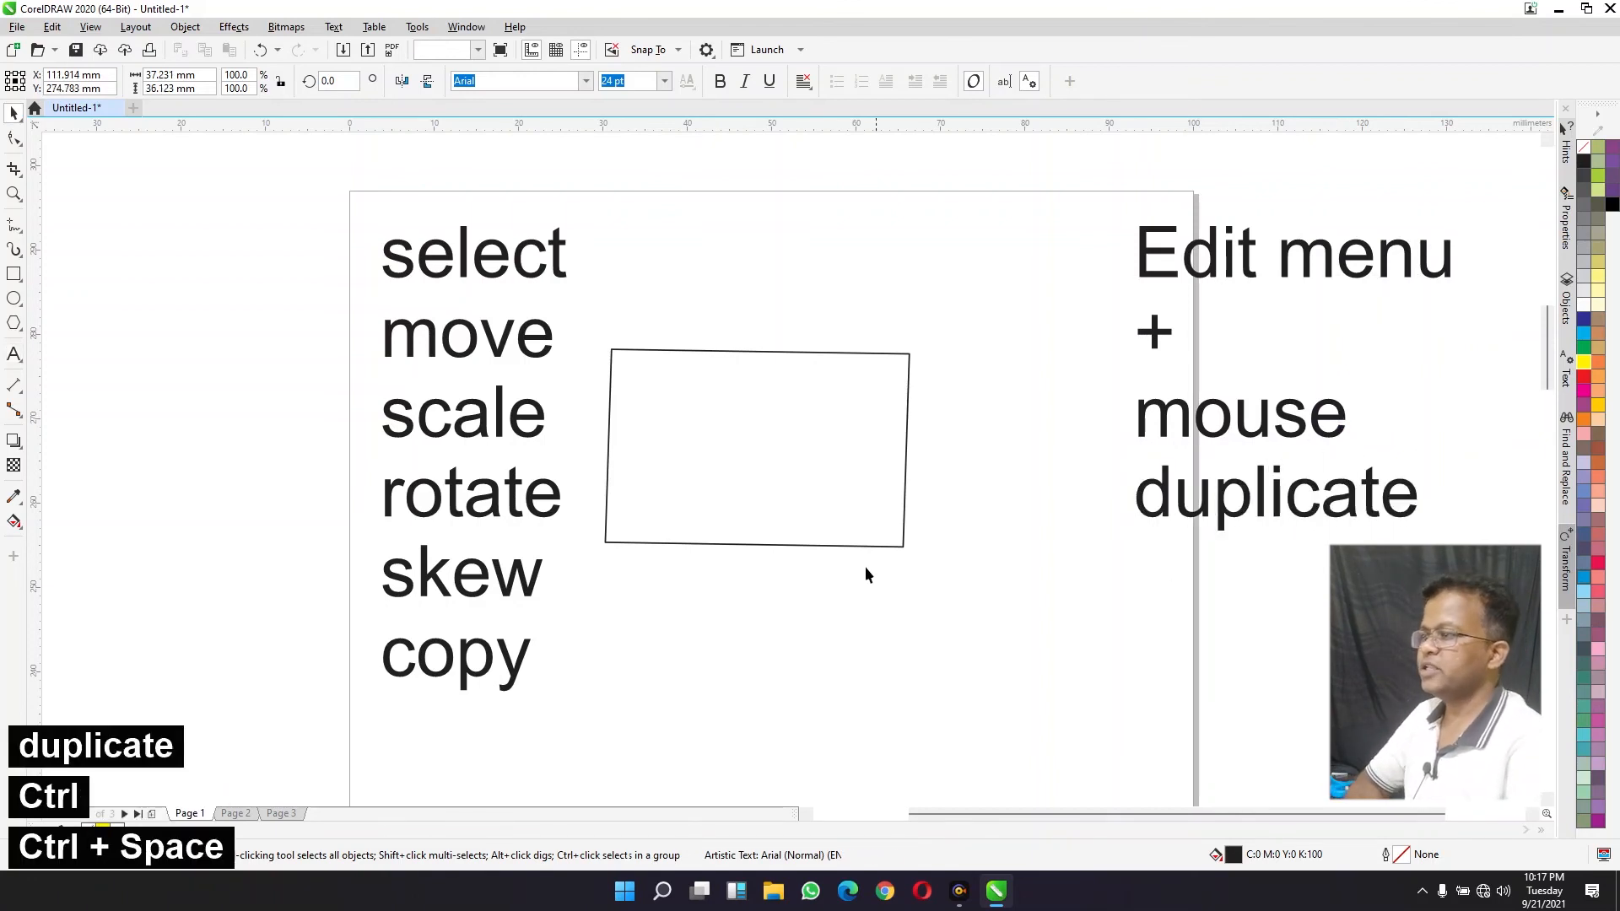
Step: Copy and paste the rectangle, move the copy to about X 57.8 mm, Y 253.9 mm, and delete that copy
left_click(859, 417)
left_click(53, 26)
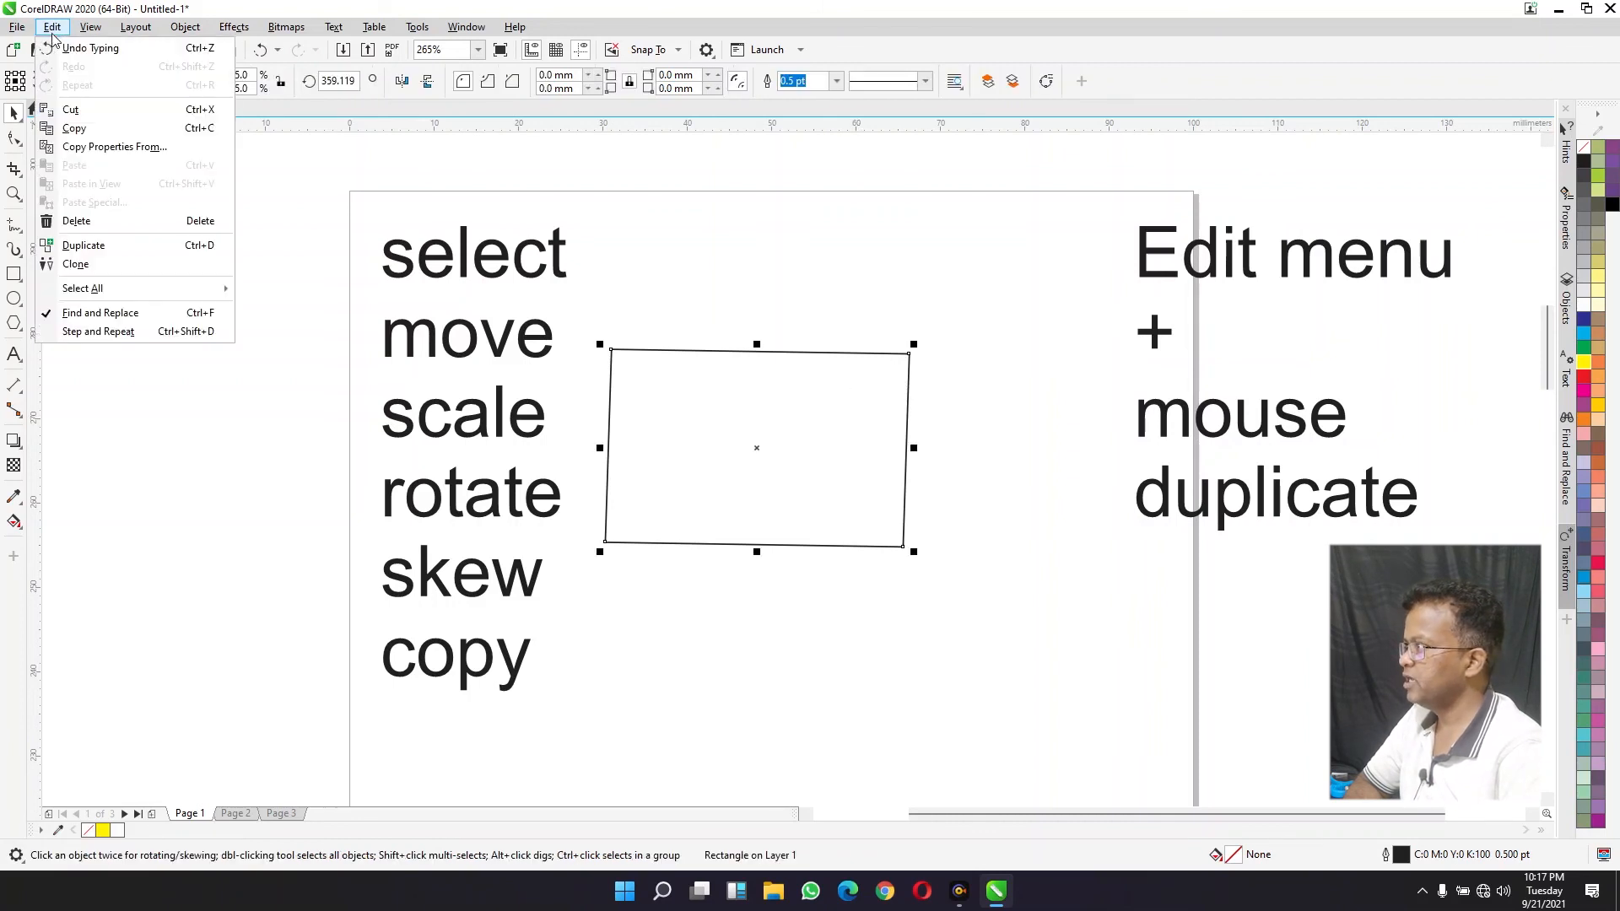
left_click(59, 109)
left_click(52, 26)
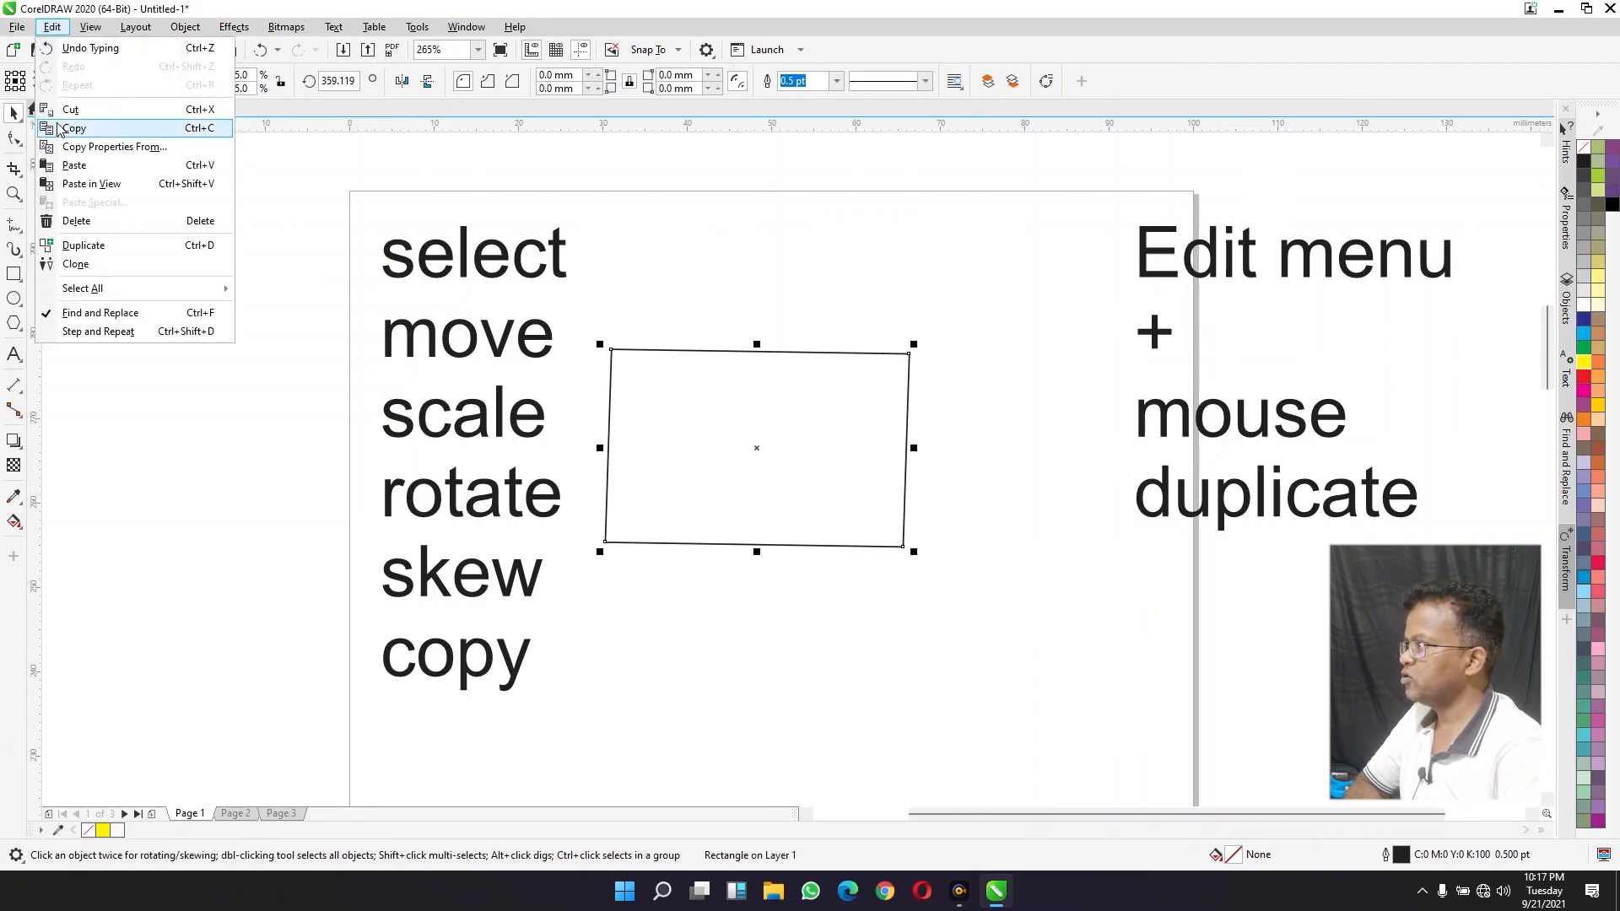
left_click(73, 166)
left_click_drag(691, 444, 770, 550)
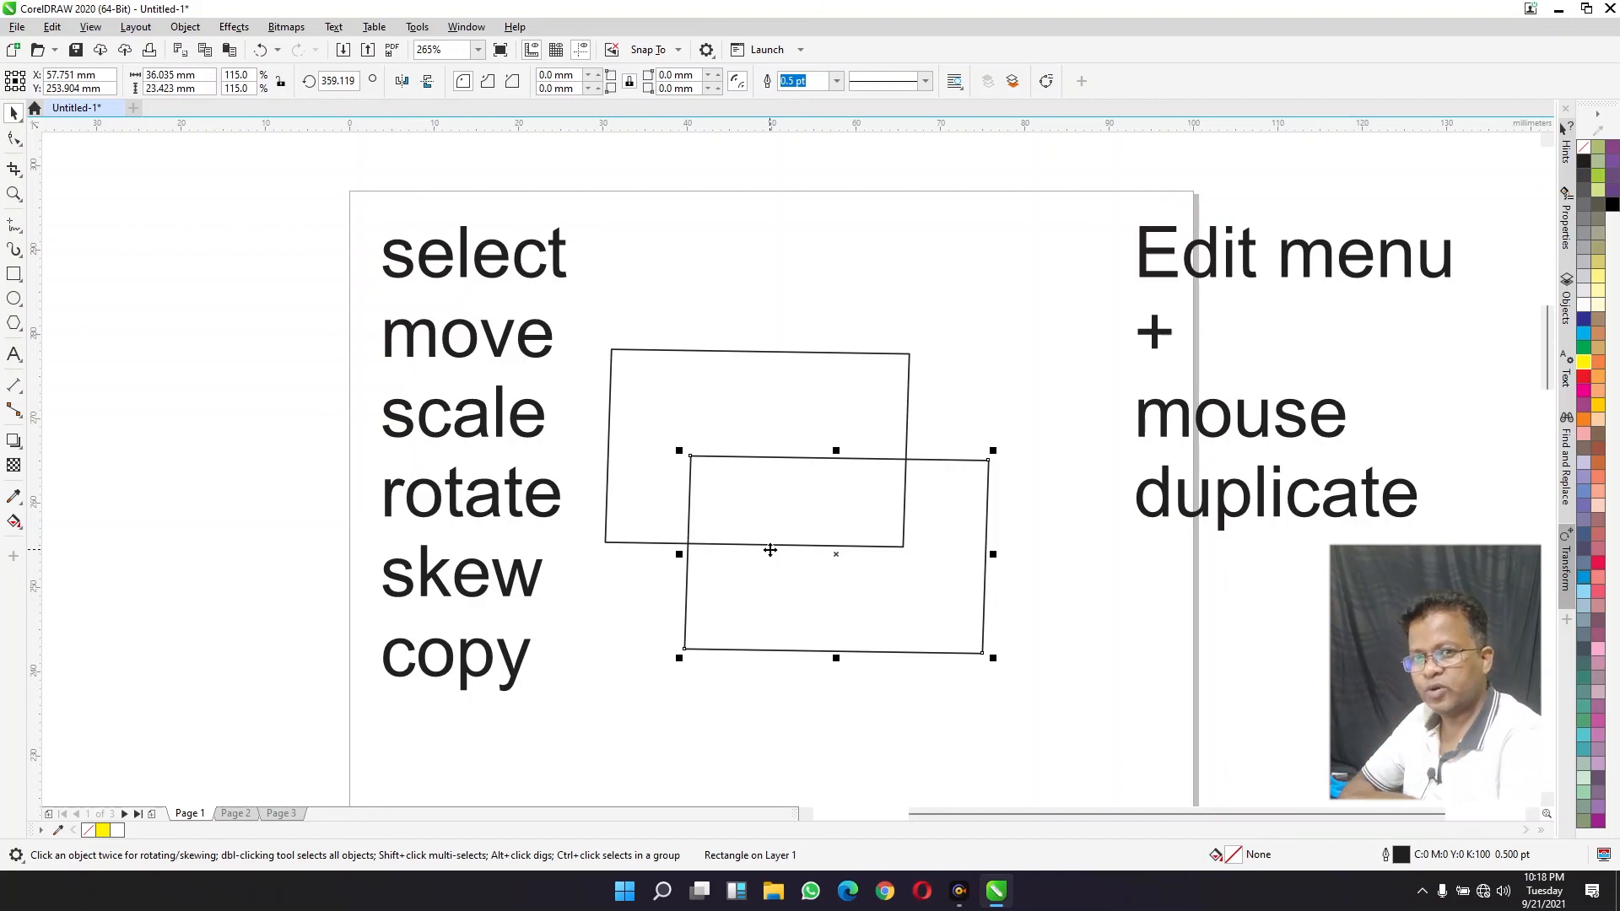
key("Delete")
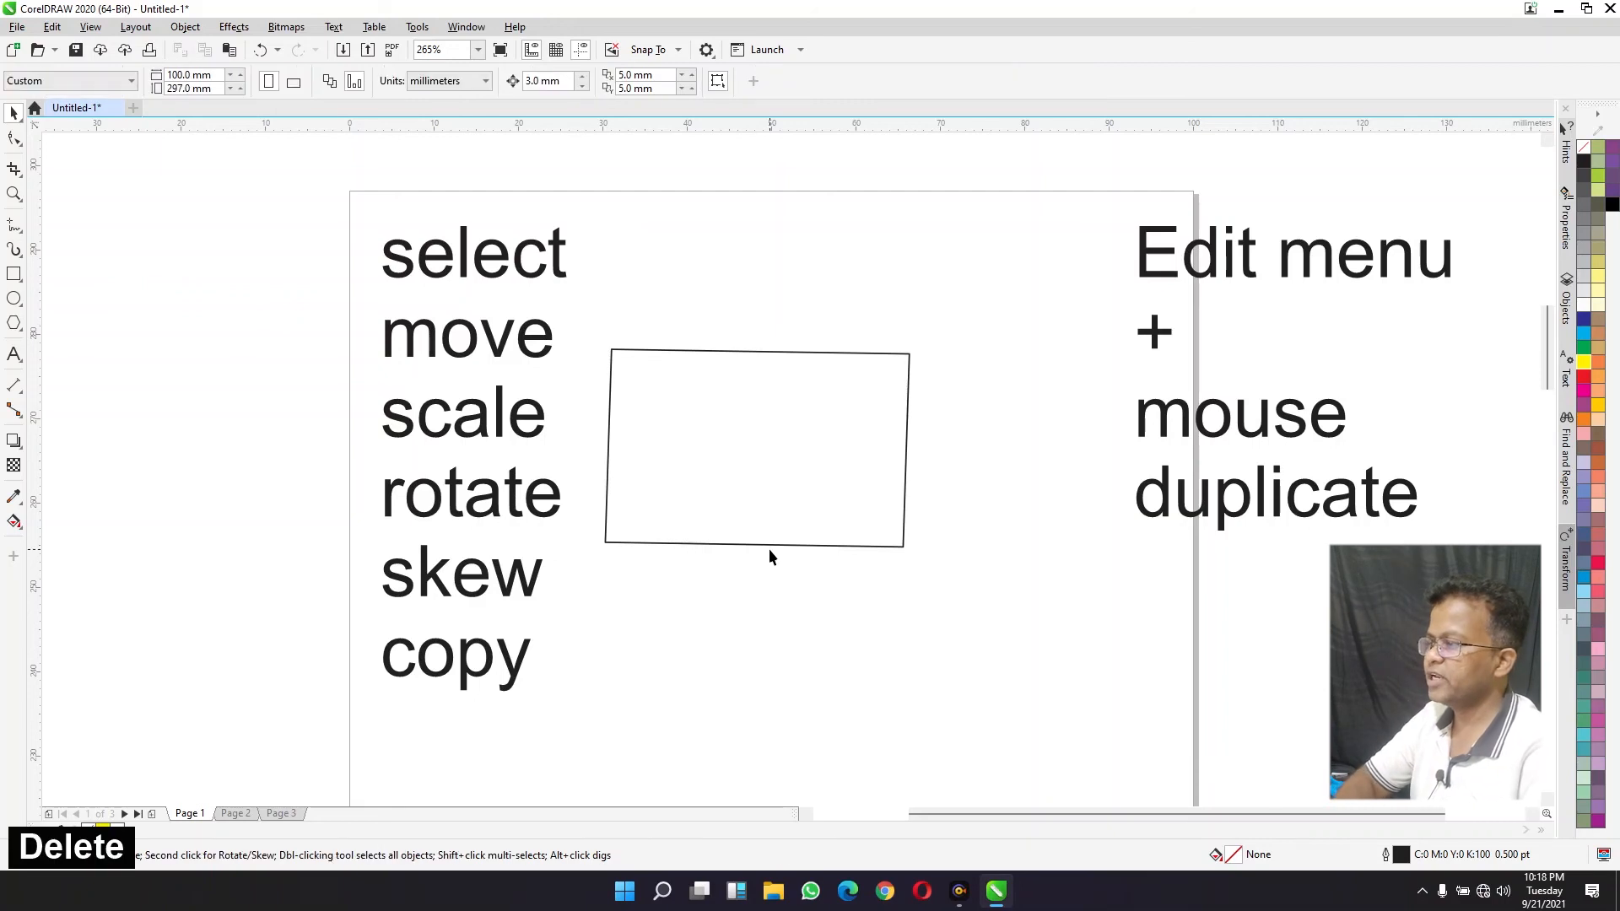
Step: Copy the remaining rectangle and paste the duplicate directly over the original
left_click(712, 401)
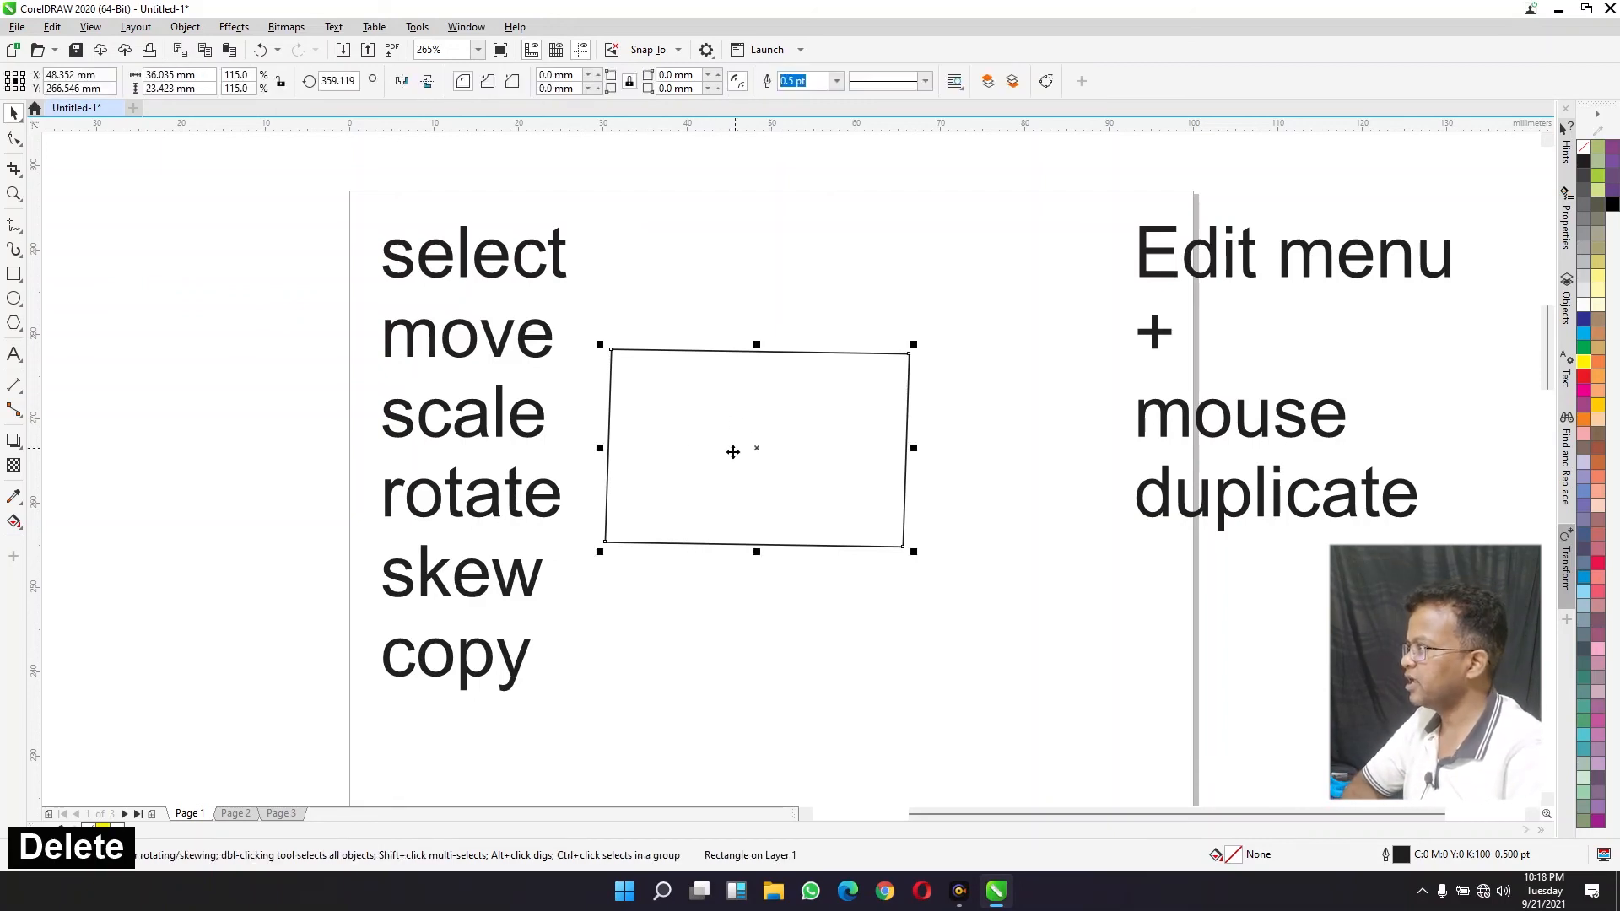
left_click(53, 28)
left_click(61, 129)
left_click(52, 27)
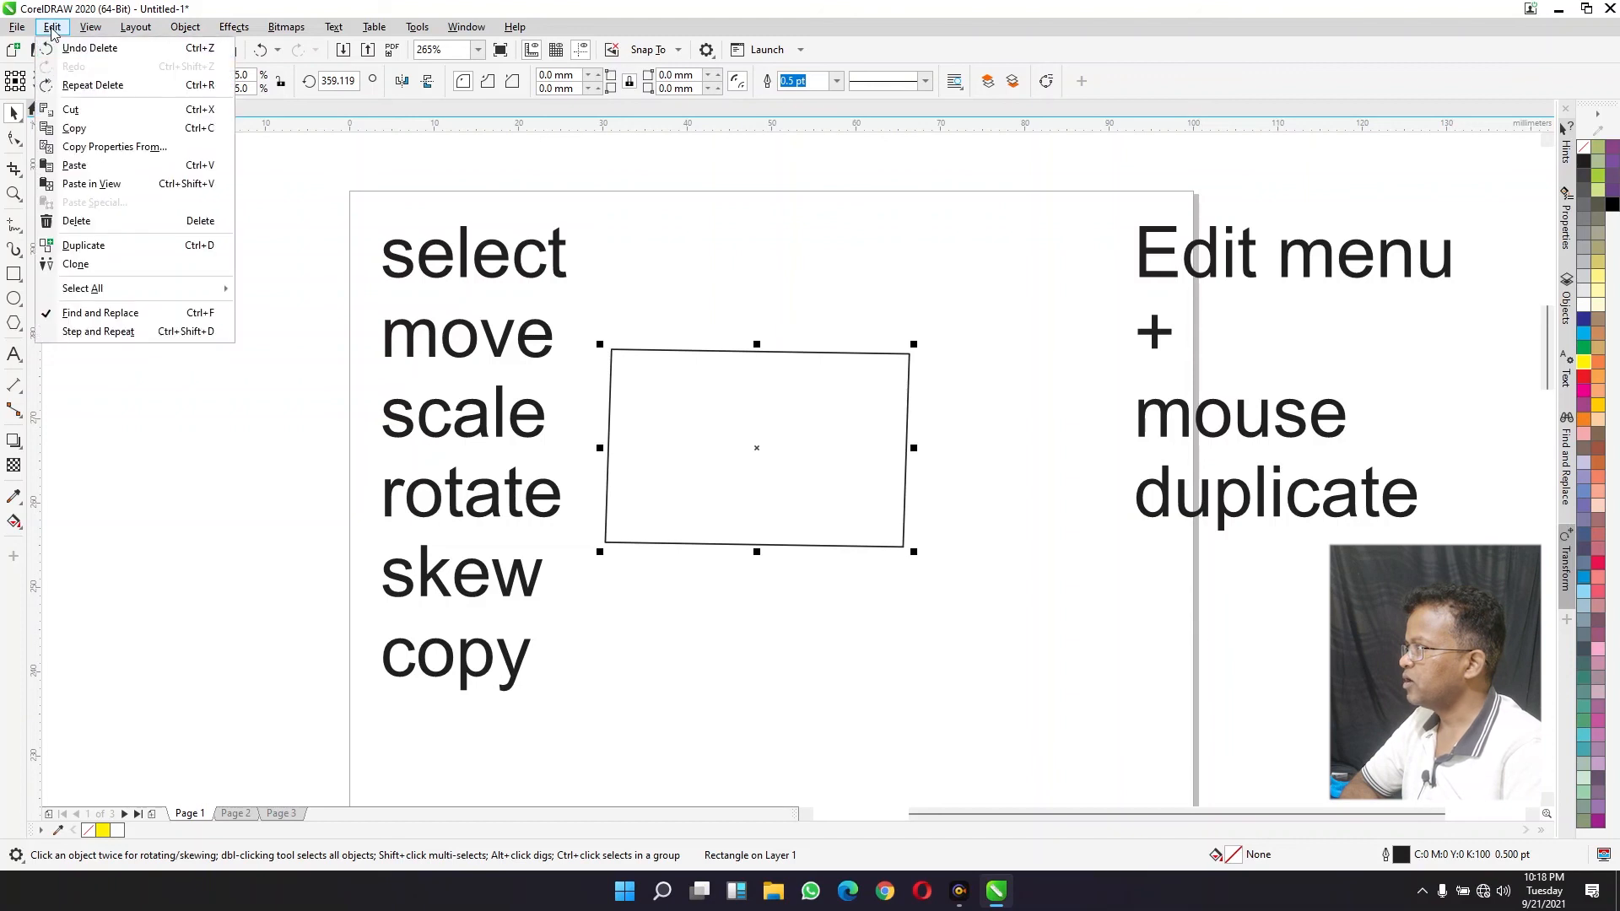
left_click(67, 168)
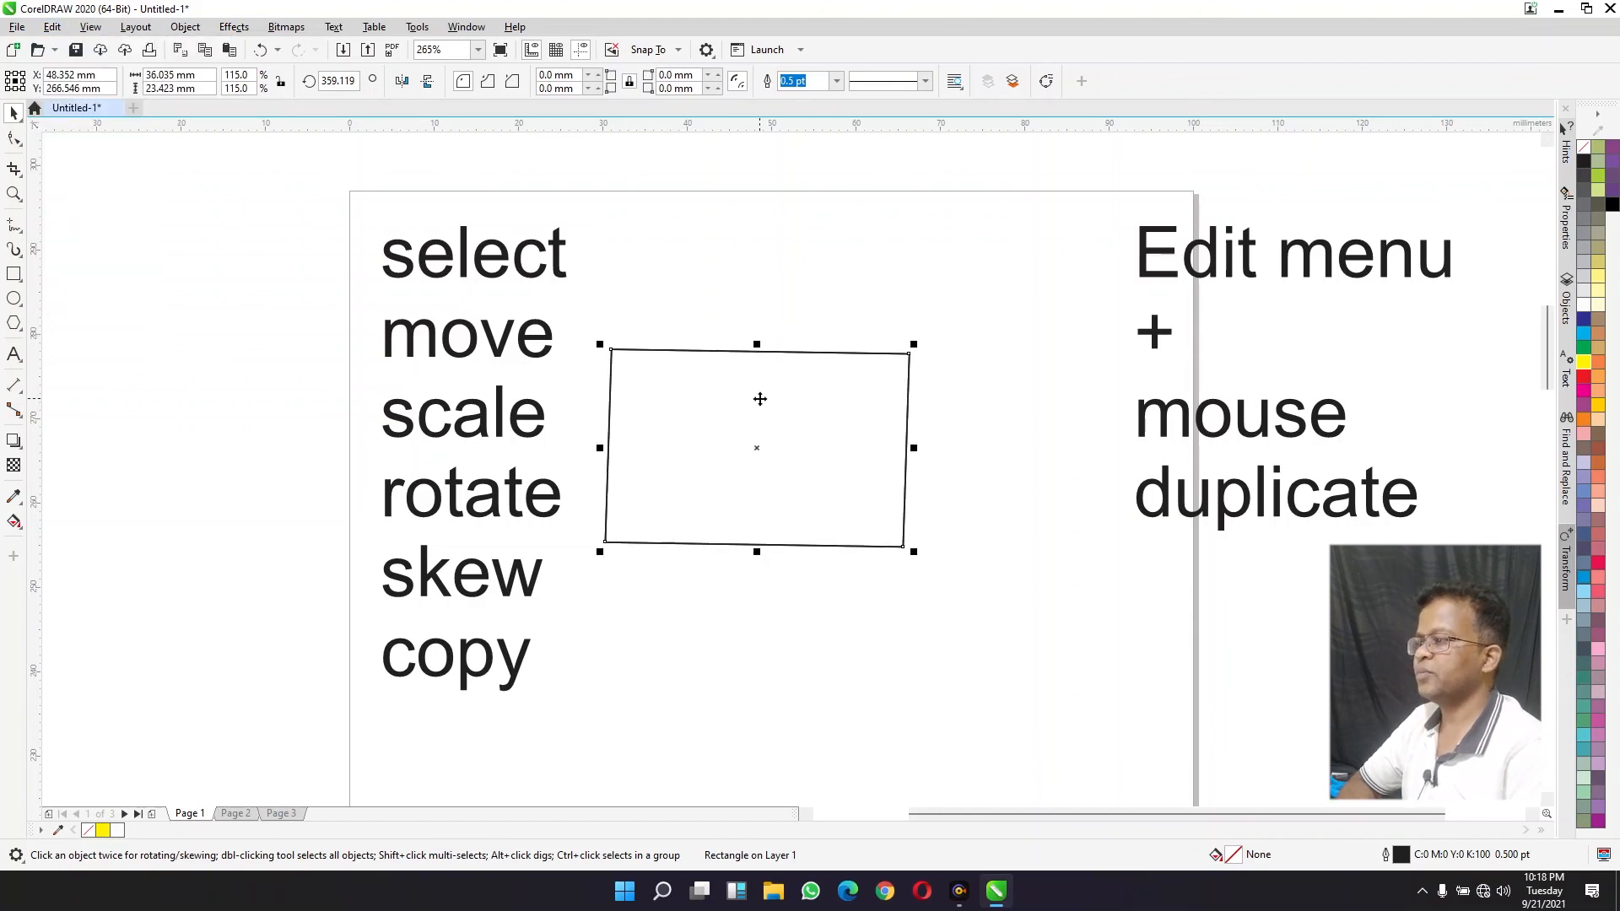